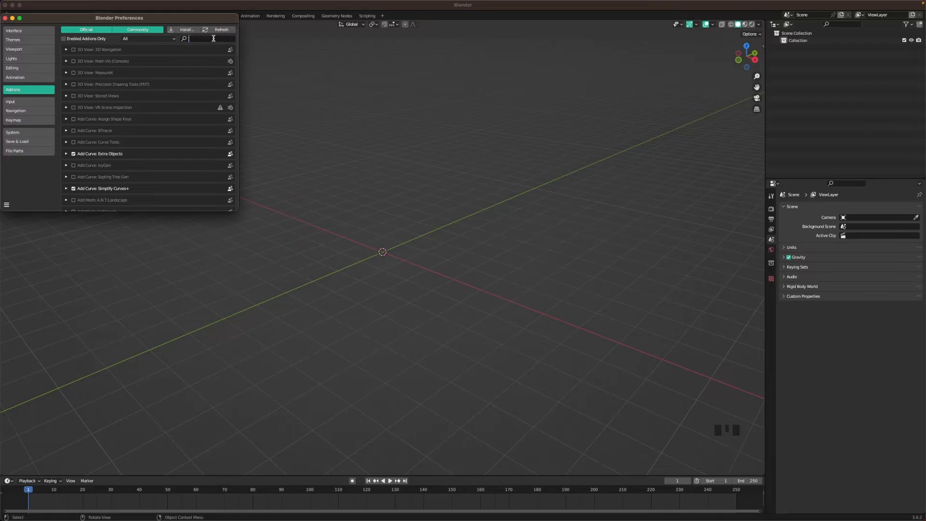
Search the add-ons for "Extra" and close the preferences
text(Extra)
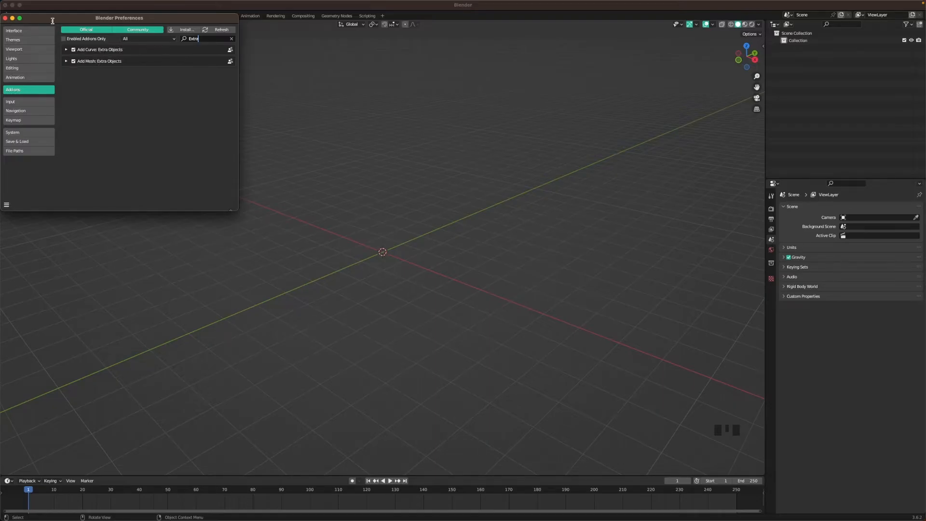
click(6, 19)
click(379, 195)
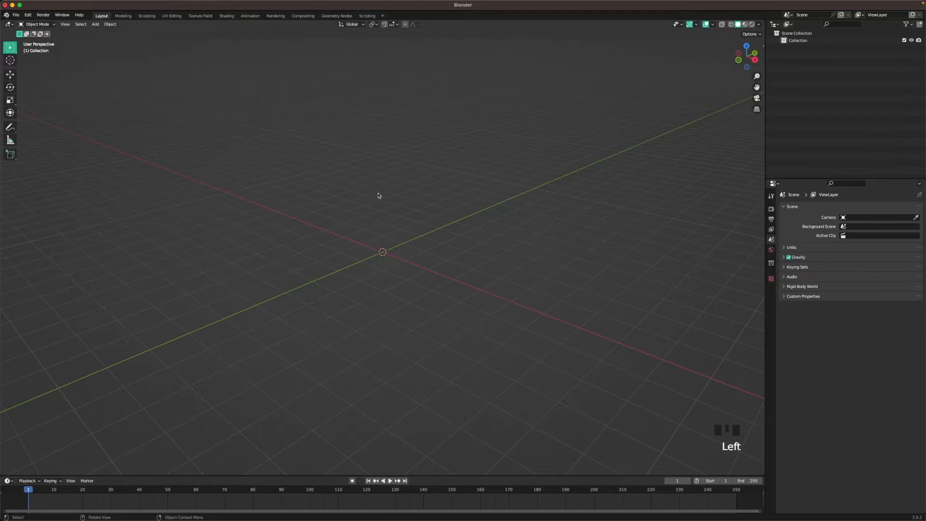
Add a UV sphere to the empty scene
scroll(389, 205, up, 1)
key(shift+a)
mouse_move(381, 193)
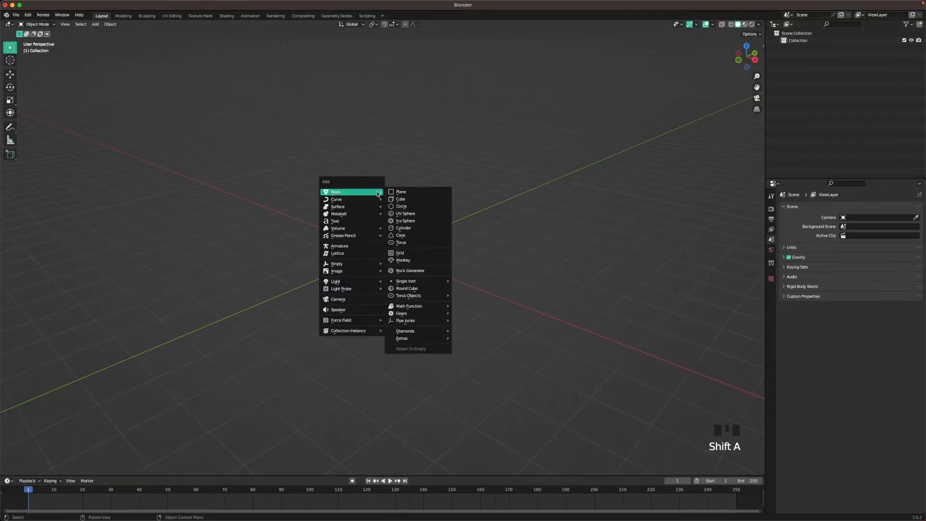
click(438, 218)
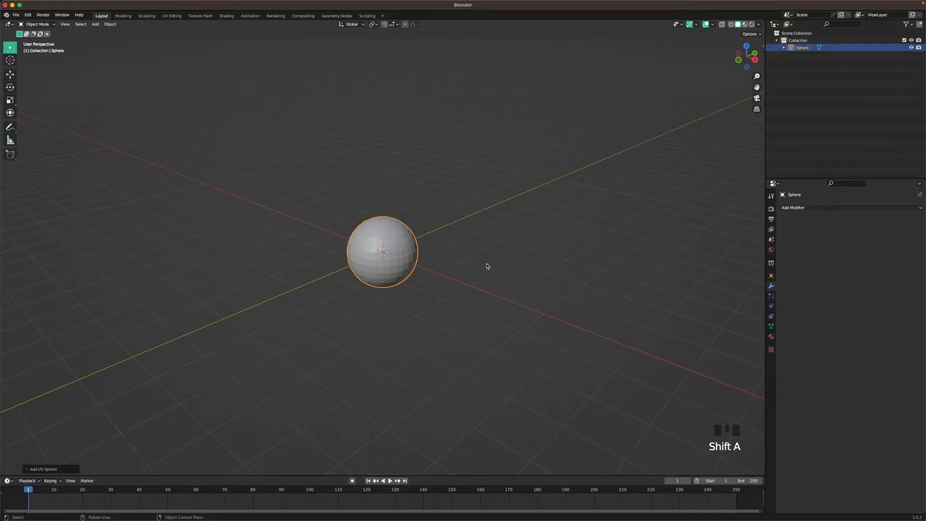
Delete the upper half of the sphere's vertices from the front view with X-ray on, leaving an open lower hemisphere
key(grave)
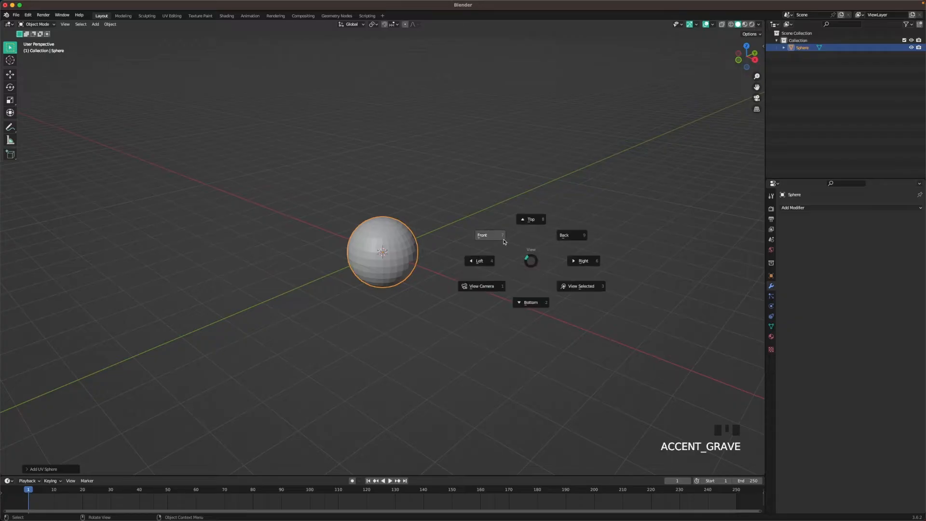
click(504, 241)
scroll(475, 277, up, 3)
key(Tab)
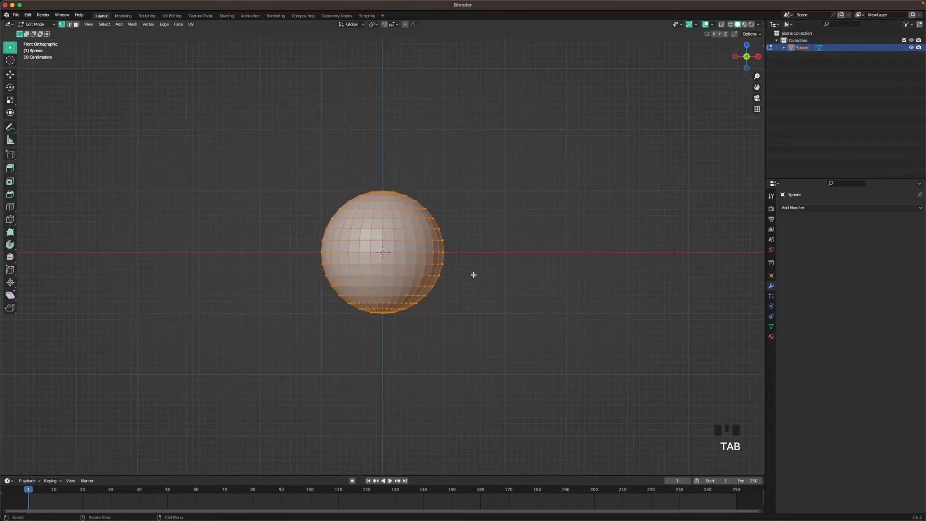
key(z)
click(494, 287)
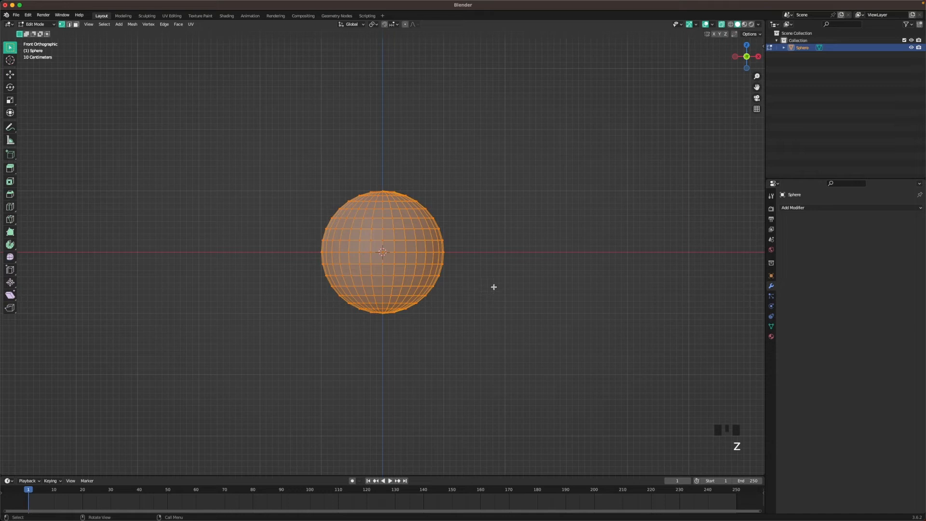
scroll(362, 201, up, 2)
drag(196, 148, 563, 246)
key(x)
click(563, 246)
key(Tab)
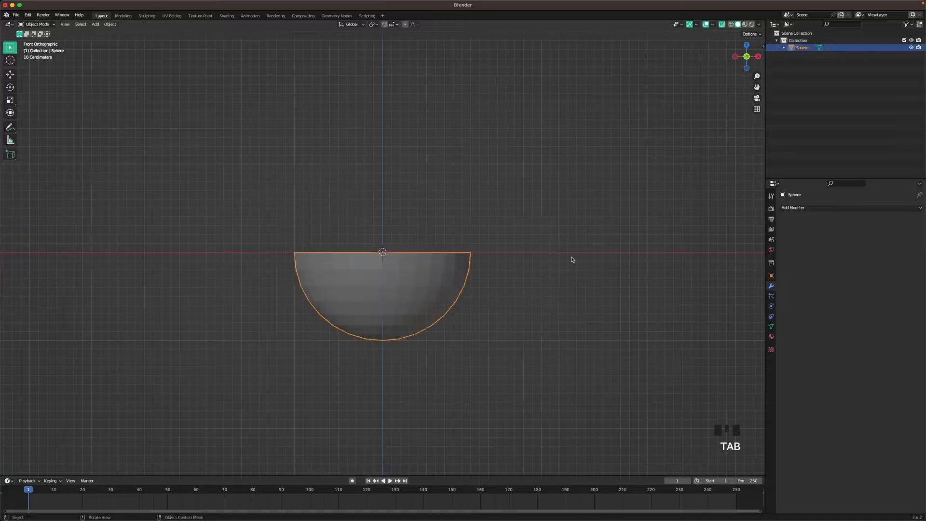
Raise the hemisphere along the Z axis until its base rests on the grid floor, and turn X-ray off
key(g)
key(z)
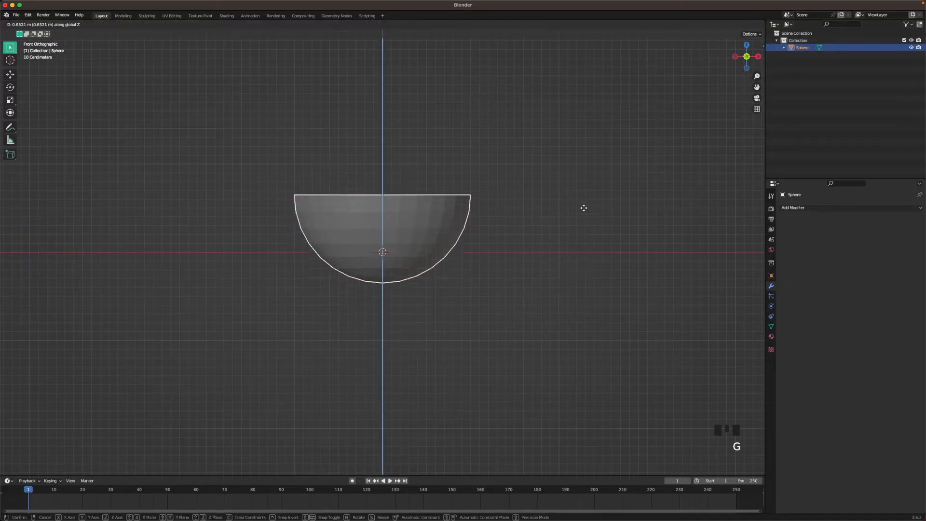
click(587, 183)
middle_drag(586, 183, 566, 232)
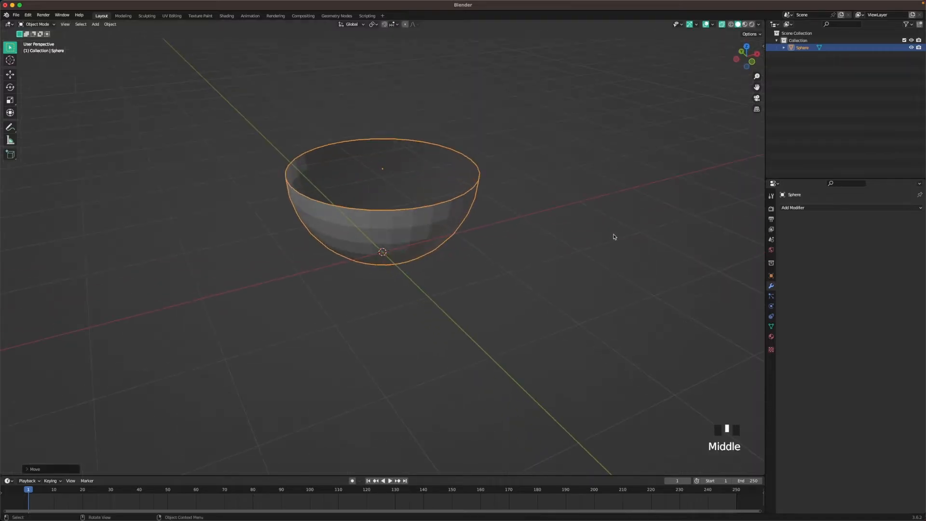
key(z)
click(543, 264)
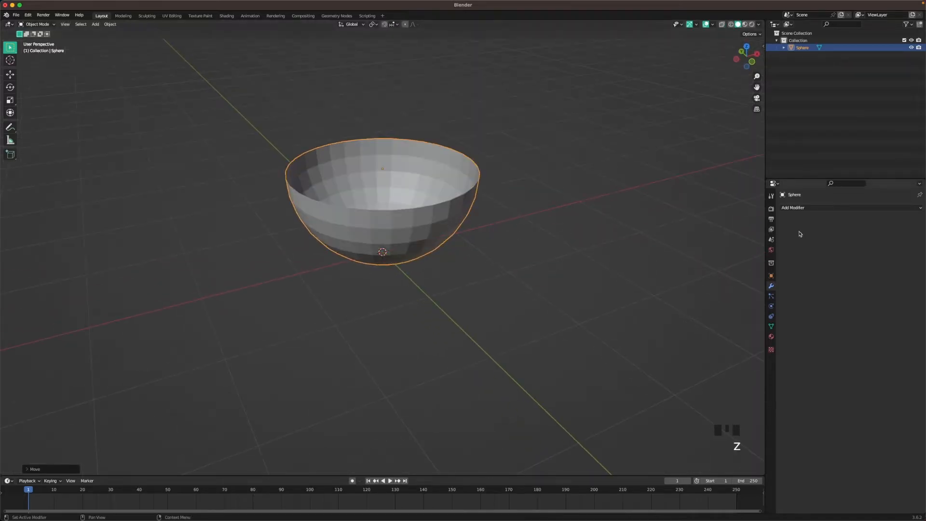
Add a Solidify modifier with a thickness of 0.15 m to the hemisphere and apply it
click(803, 209)
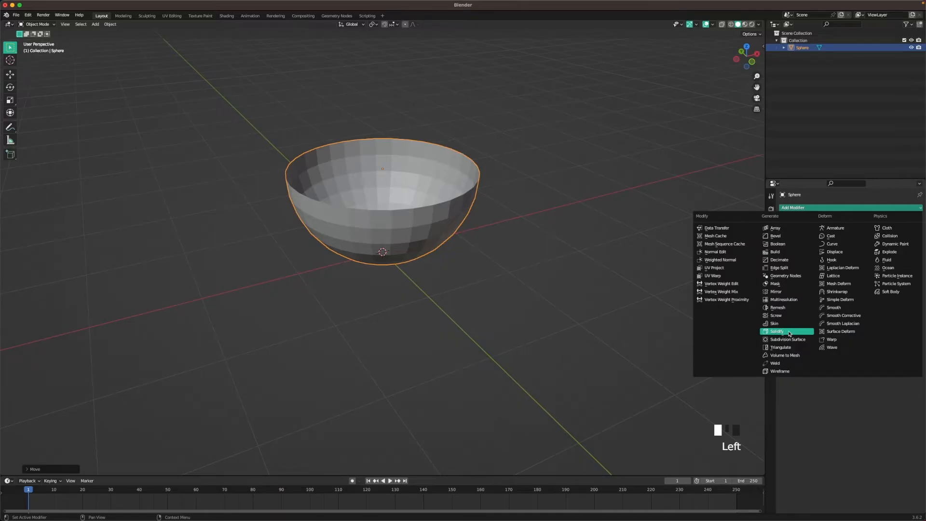
click(787, 332)
middle_drag(508, 236, 510, 260)
drag(884, 239, 908, 239)
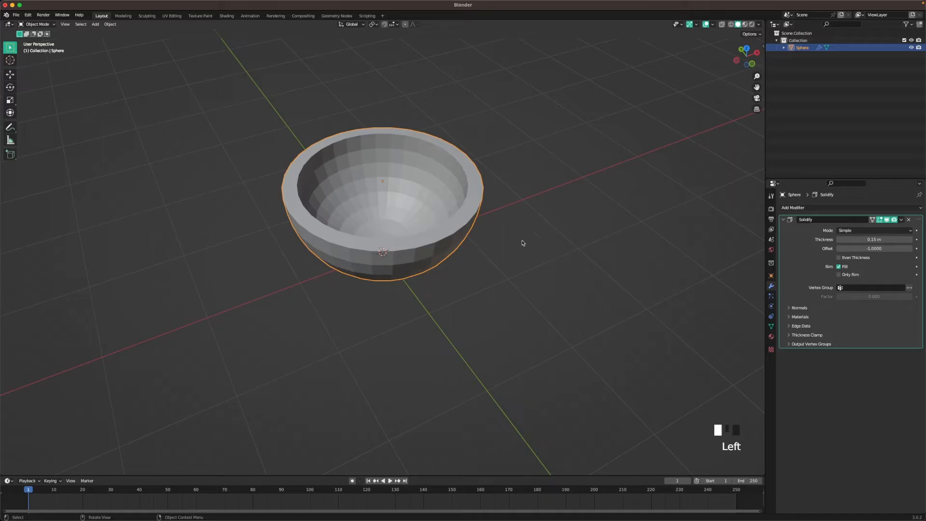
click(901, 220)
click(879, 232)
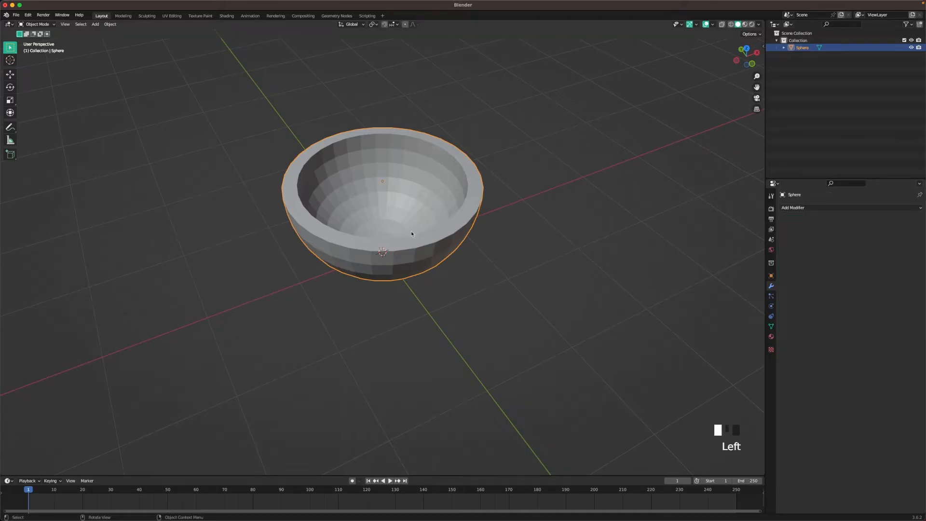
Add a Subdivision Surface modifier to the bowl with viewport and render levels of 3
middle_drag(414, 234, 395, 219)
key(ctrl+3)
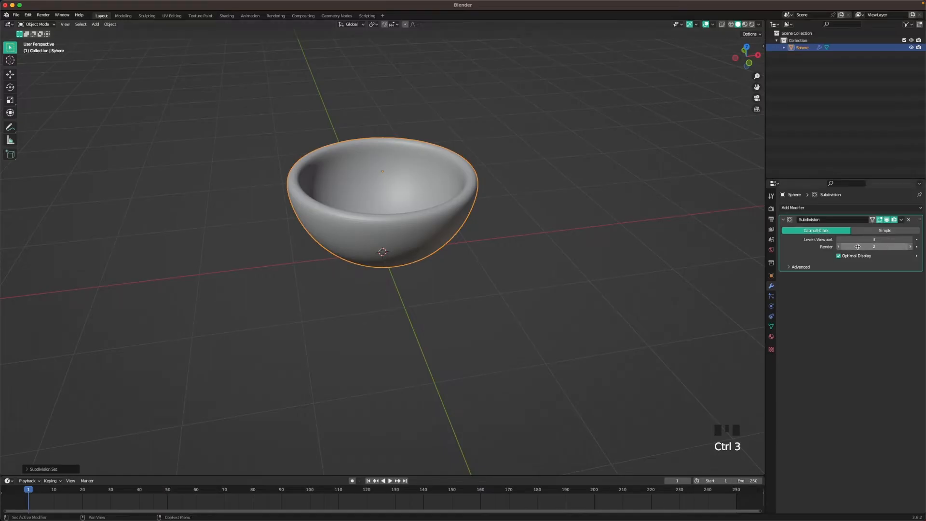
click(911, 247)
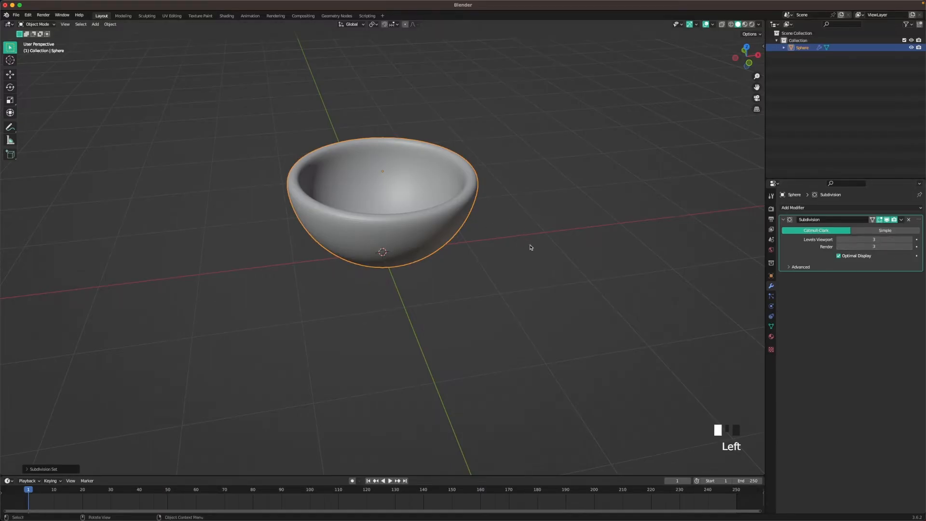
middle_drag(531, 247, 514, 249)
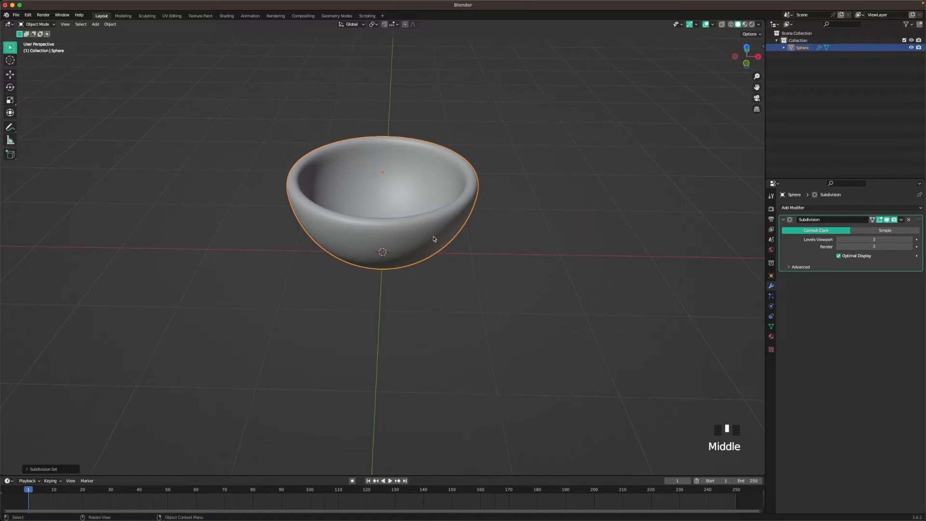
Delete the faces around the bowl's outer bottom pole, growing the selection several rings outward
key(Tab)
key(grave)
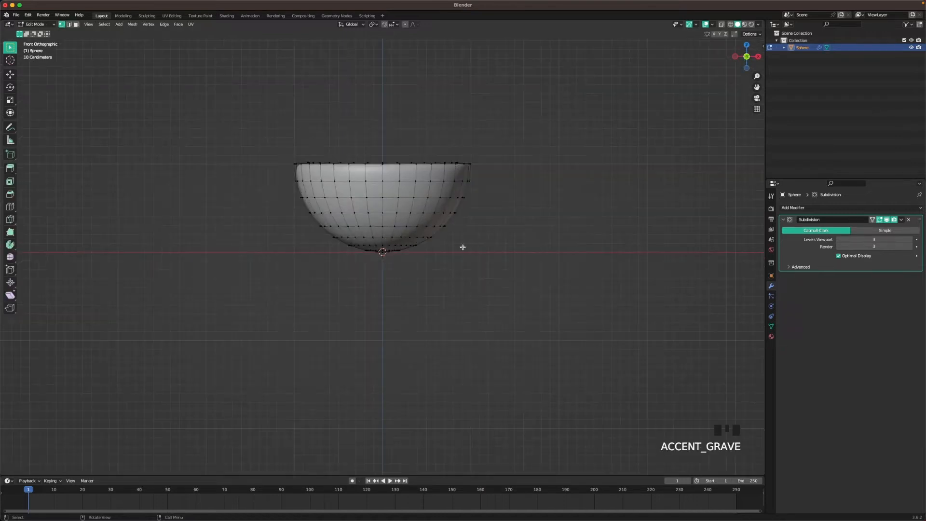
scroll(439, 247, up, 4)
middle_drag(439, 246, 412, 226)
key(3)
click(384, 253)
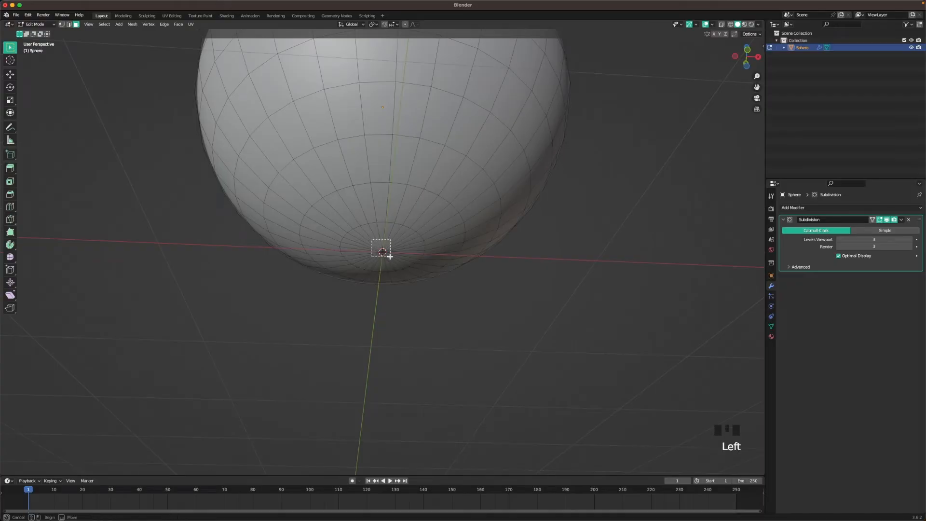
click(104, 24)
mouse_move(135, 133)
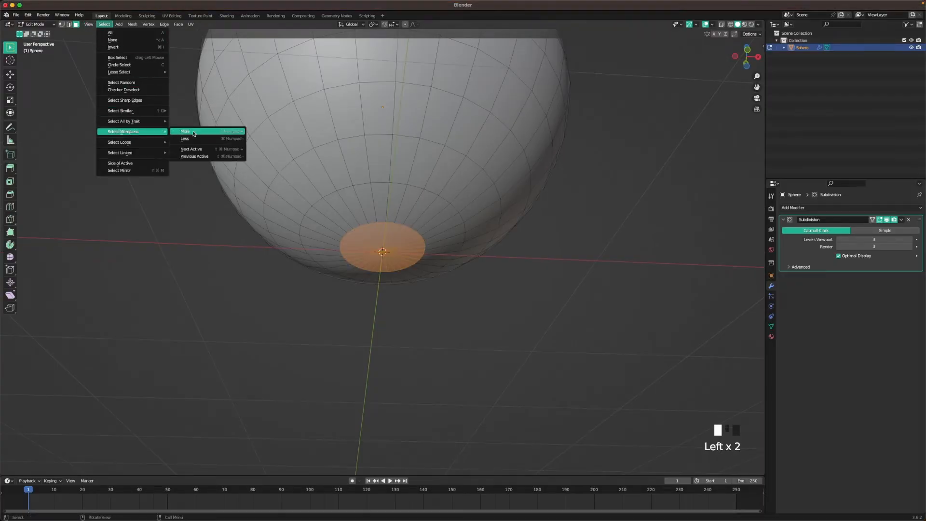
click(209, 133)
key(shift+r)
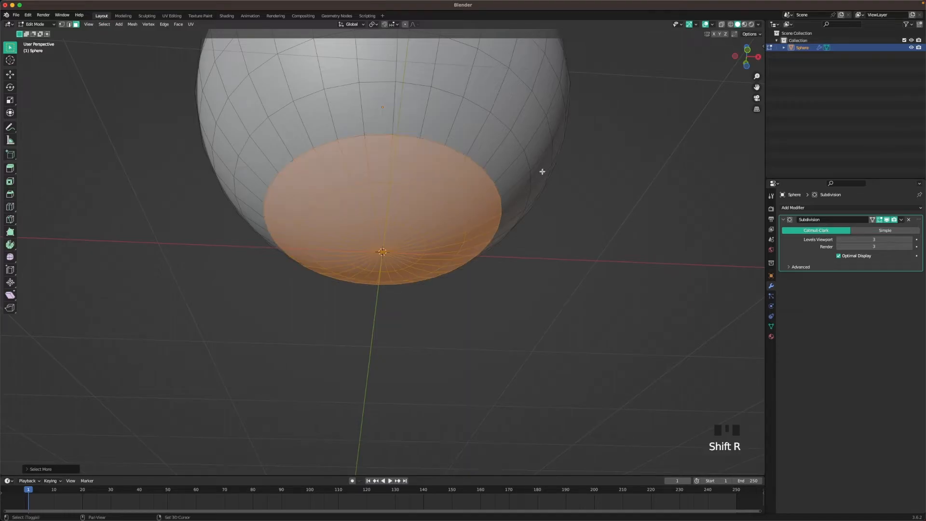
middle_drag(517, 152, 586, 200)
key(x)
click(548, 201)
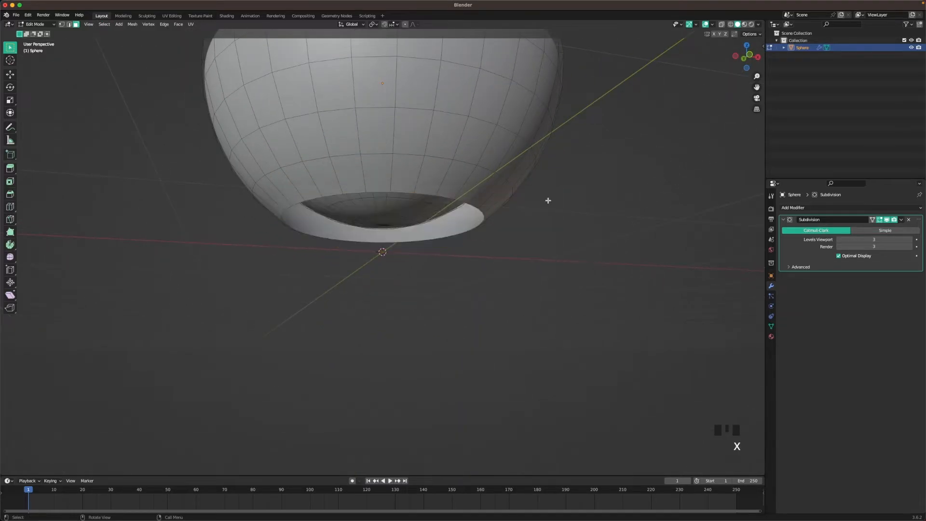
Extrude the open edge loop under the bowl about 0.11 m straight down along Z to form a foot
key(2)
shift+click(424, 194)
shift+click(424, 195)
alt+shift+click(424, 195)
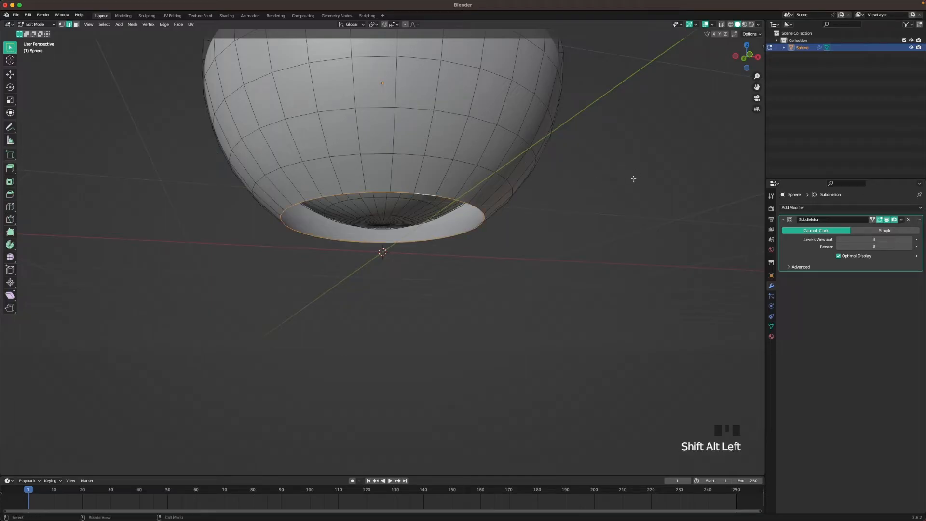
key(grave)
scroll(615, 182, up, 2)
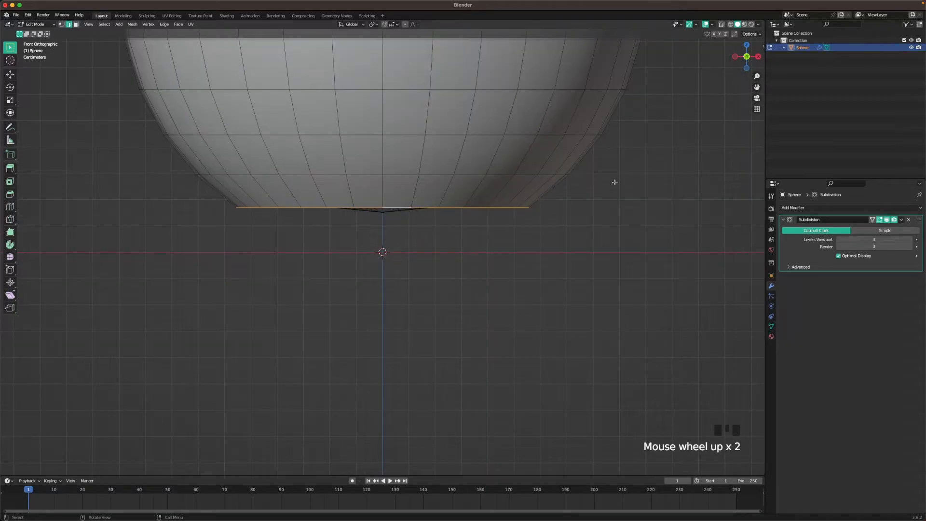
key(e)
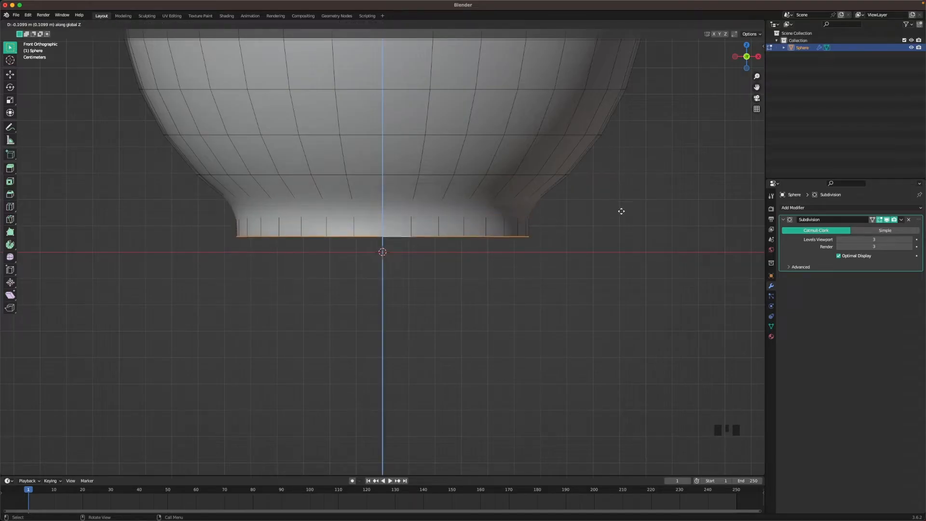
click(622, 212)
Fill the foot's open bottom with a face and bevel its edge loop about 0.04 m with 3 segments
key(f)
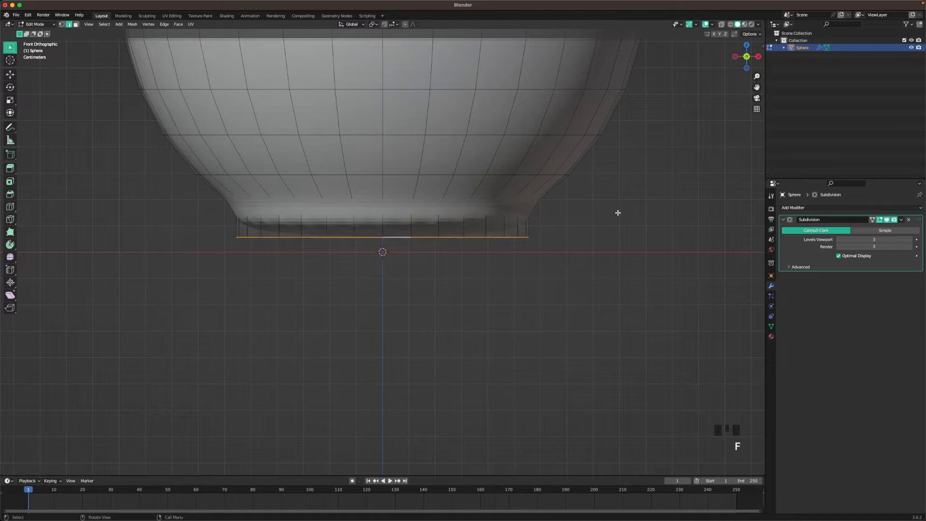
key(super+b)
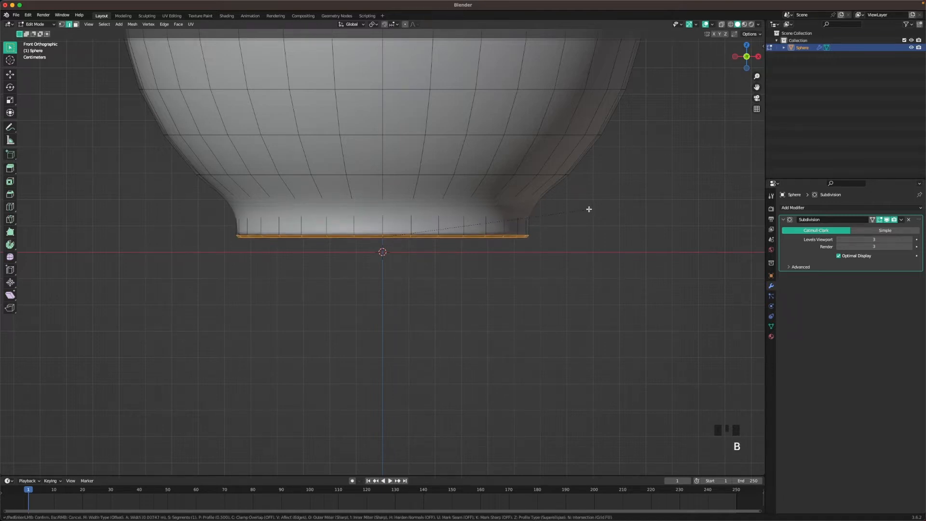
scroll(594, 207, up, 2)
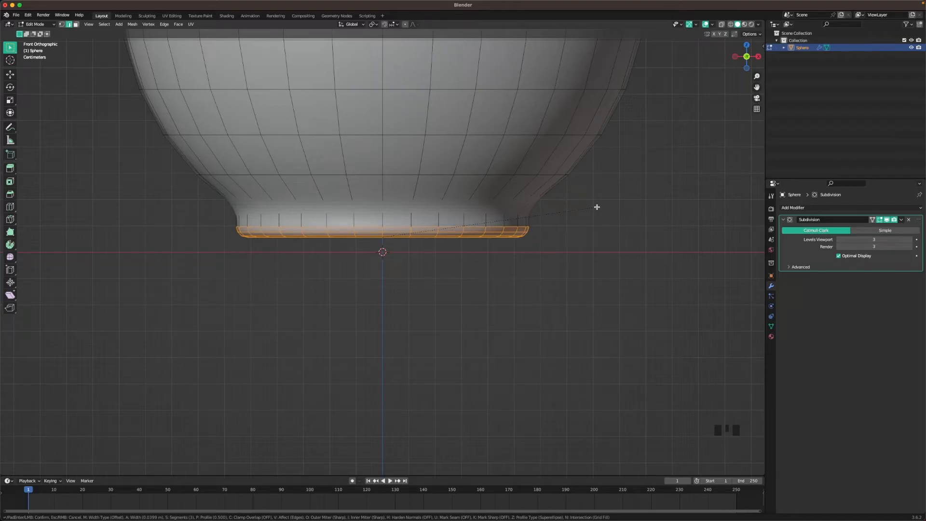
click(598, 207)
Add a loop cut around the foot and slide it up close to where the foot meets the bowl
key(super+r)
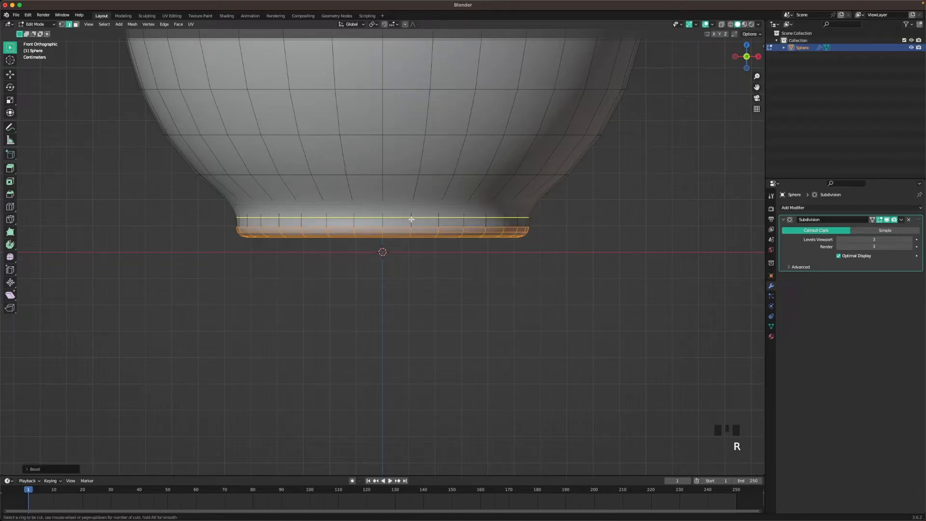
click(411, 219)
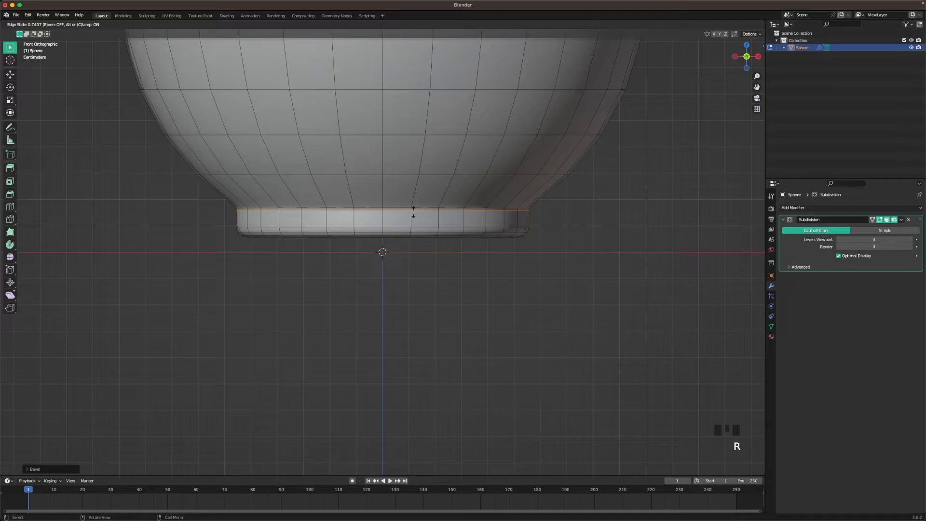
click(413, 212)
Add a loop cut around the top of the bowl's rim
scroll(418, 193, down, 3)
middle_drag(418, 192, 606, 129)
key(super+r)
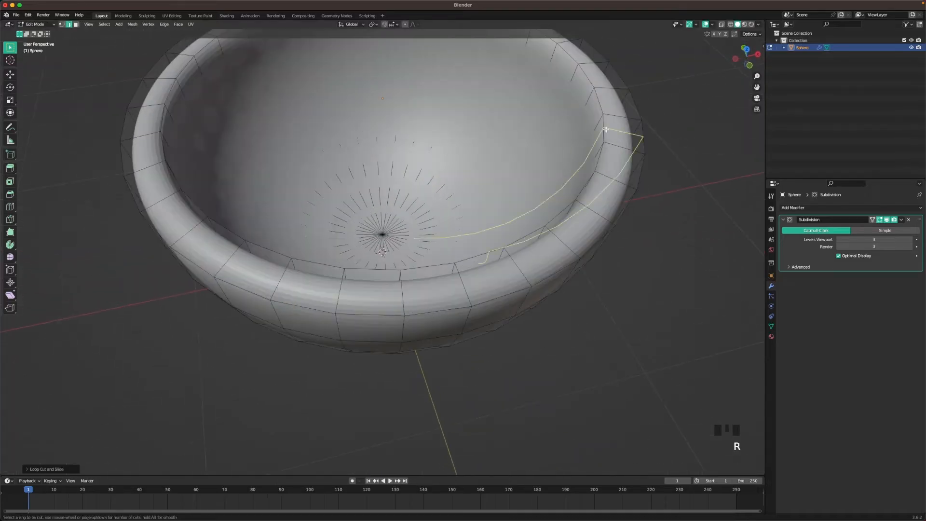
click(617, 119)
click(671, 132)
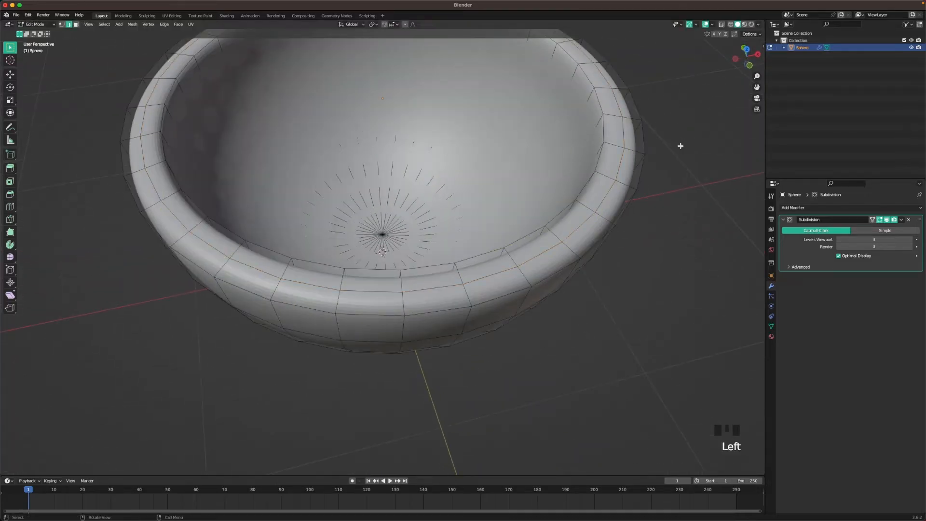
Return to Object Mode and apply Shade Auto Smooth to the bowl
scroll(681, 146, down, 4)
key(Tab)
middle_drag(485, 175, 458, 158)
right_click(458, 158)
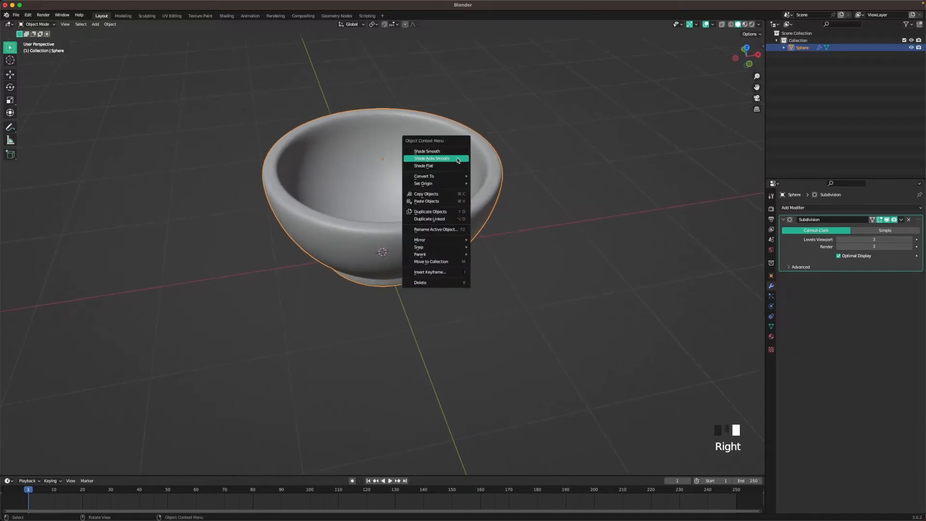
click(458, 158)
In face selection mode, select the centre faces at the bottom of the bowl's interior and grow the selection with Select More
middle_drag(594, 150, 568, 198)
key(Tab)
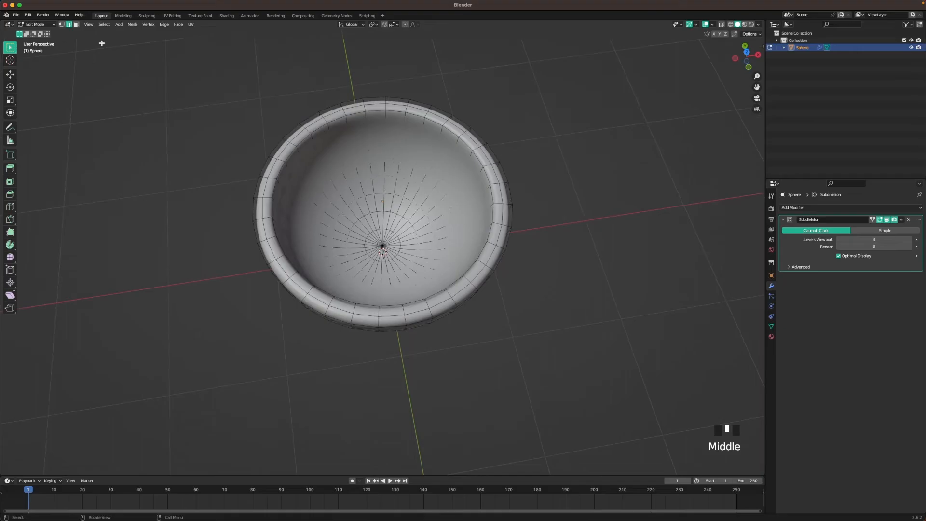
click(76, 24)
click(384, 245)
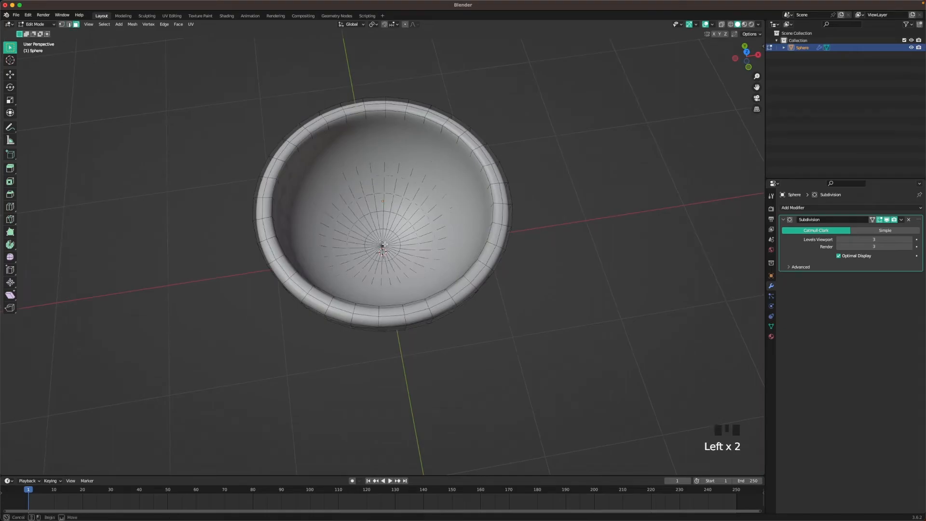
middle_drag(388, 251, 417, 266)
scroll(213, 140, down, 1)
scroll(213, 141, up, 1)
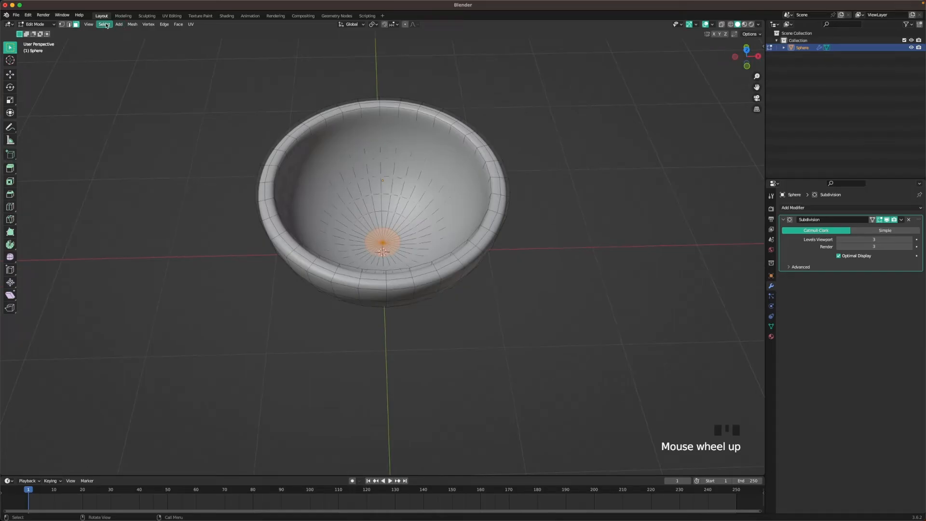
click(105, 25)
mouse_move(135, 132)
click(184, 133)
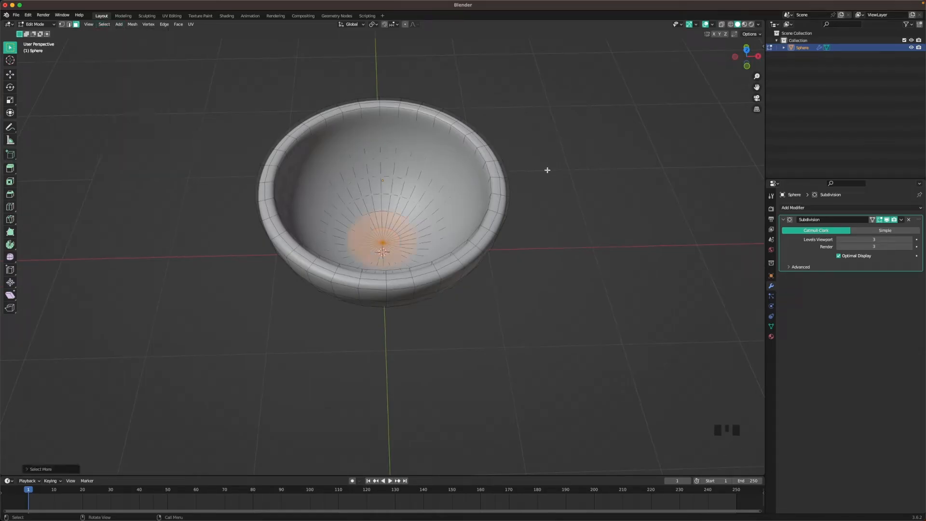
Turn on X-ray and repeat Select More until the interior faces are selected up to just below the rim
key(z)
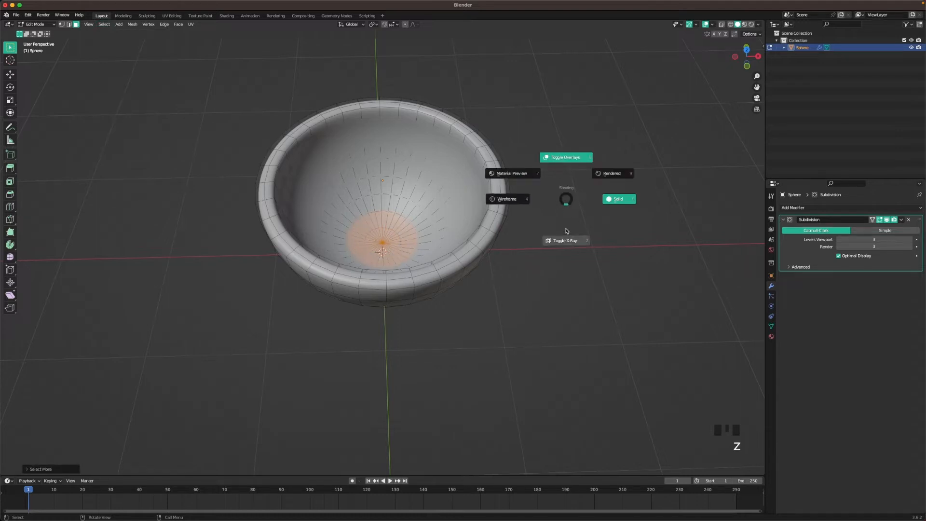
click(567, 236)
mouse_move(490, 221)
middle_down()
mouse_move(502, 194)
mouse_move(544, 164)
mouse_move(522, 143)
mouse_move(602, 149)
mouse_move(610, 141)
mouse_move(599, 168)
middle_up()
key(shift+r)
key(shift+r)
key(shift+r)
key(shift+r)
key(shift+r)
key(shift+r)
middle_drag(531, 130, 519, 197)
scroll(519, 196, down, 2)
Duplicate the selected interior faces in place, separate them into their own object and return to Object Mode
key(shift+d)
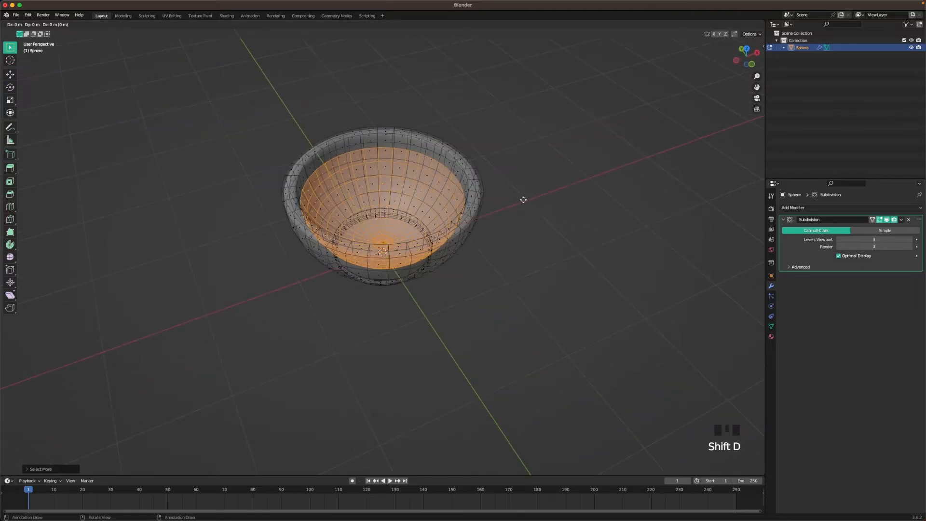
right_click(572, 89)
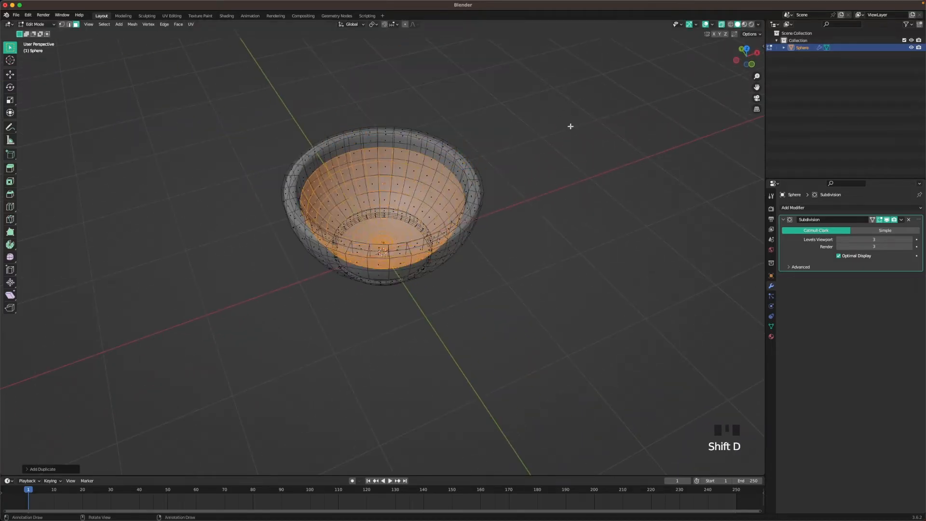
key(p)
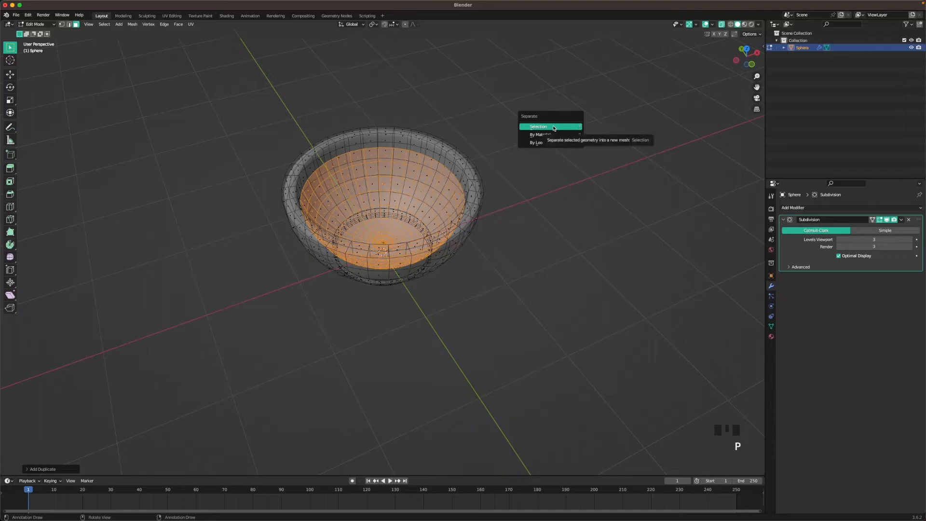
click(554, 127)
key(Tab)
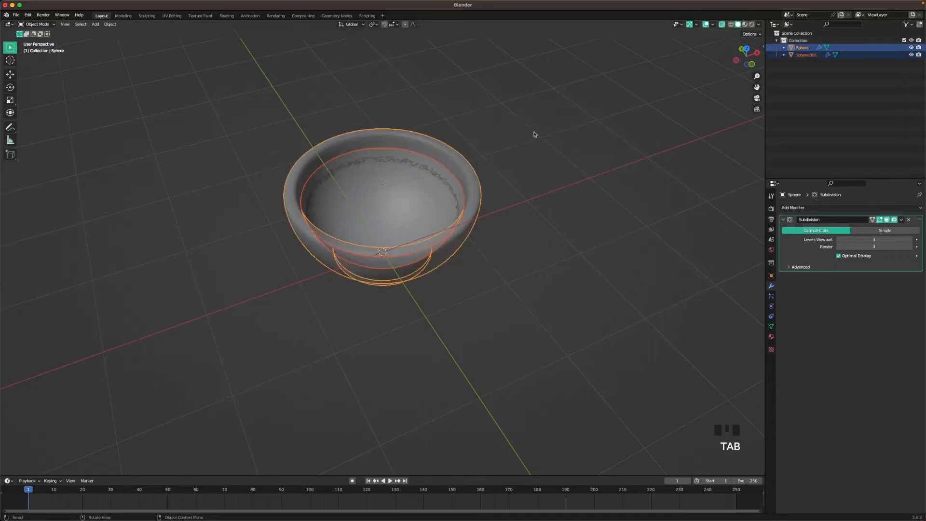
Turn off X-ray, select only the separated inner surface and enter Edit Mode with edge selection
key(z)
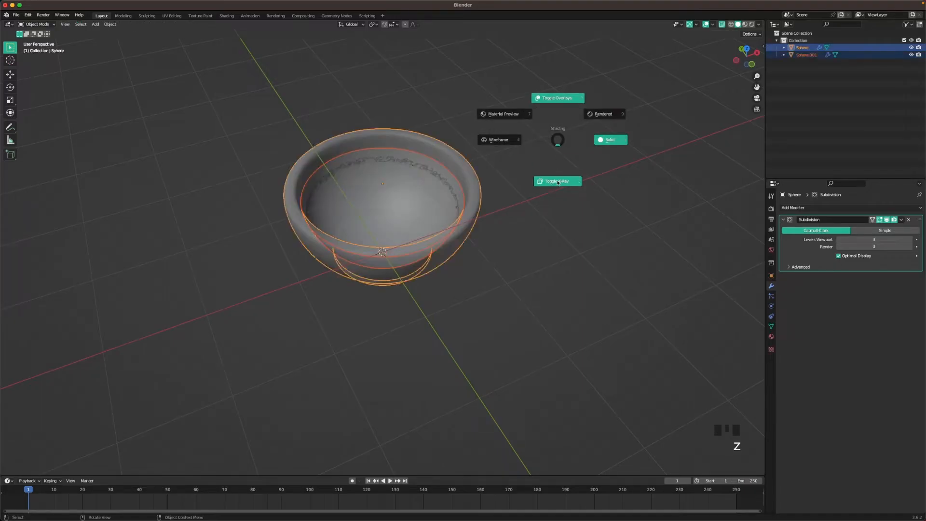
click(559, 181)
click(803, 54)
mouse_move(481, 155)
middle_down()
mouse_move(487, 176)
mouse_move(468, 158)
middle_up()
key(Tab)
scroll(398, 154, up, 2)
key(2)
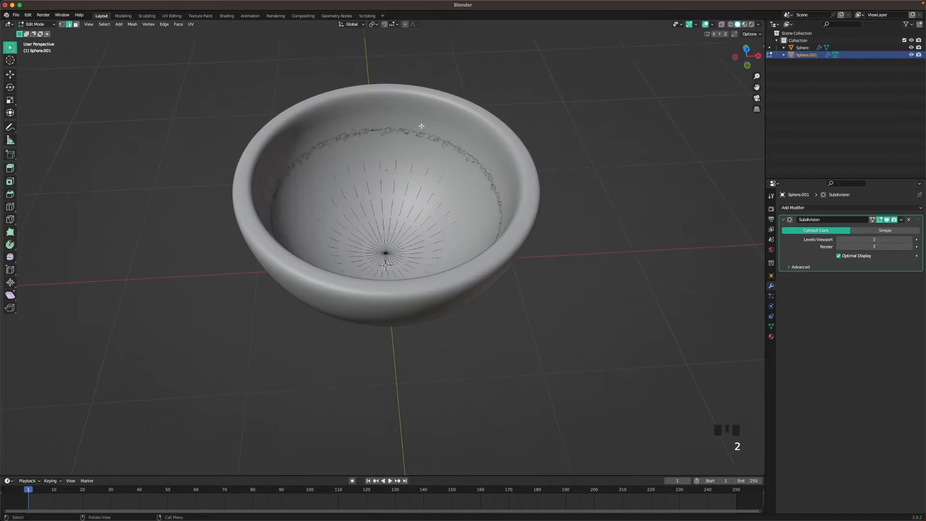
With X-ray on, select the inner surface's open top edge loop, fill it with a face and bevel it about 0.05 m with 3 segments
key(z)
click(423, 155)
key(z)
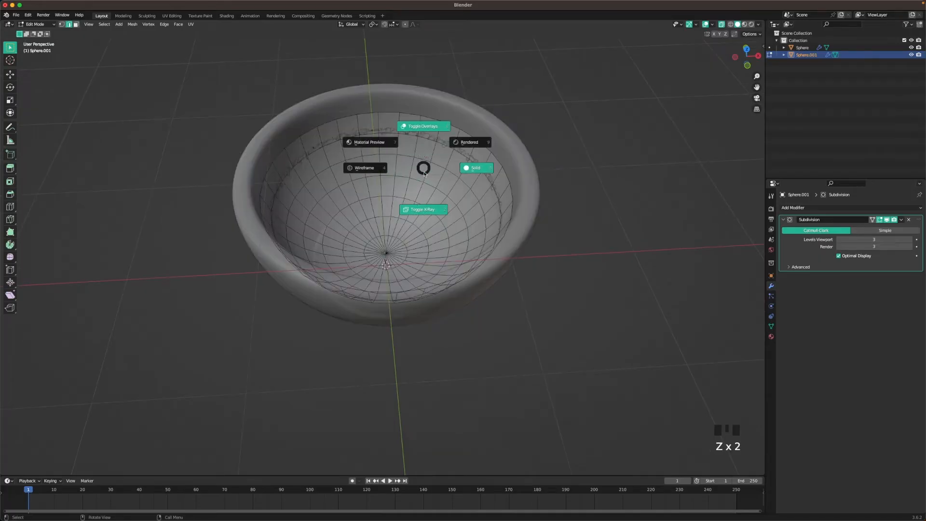
click(426, 198)
key(z)
click(428, 234)
key(2)
shift+click(389, 112)
alt+shift+click(389, 112)
alt+shift+click(389, 113)
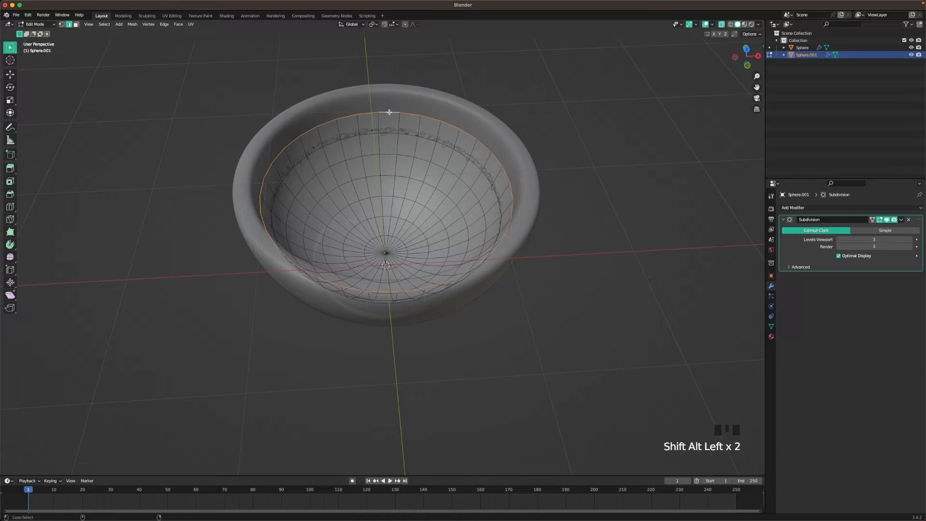
key(ctrl+b)
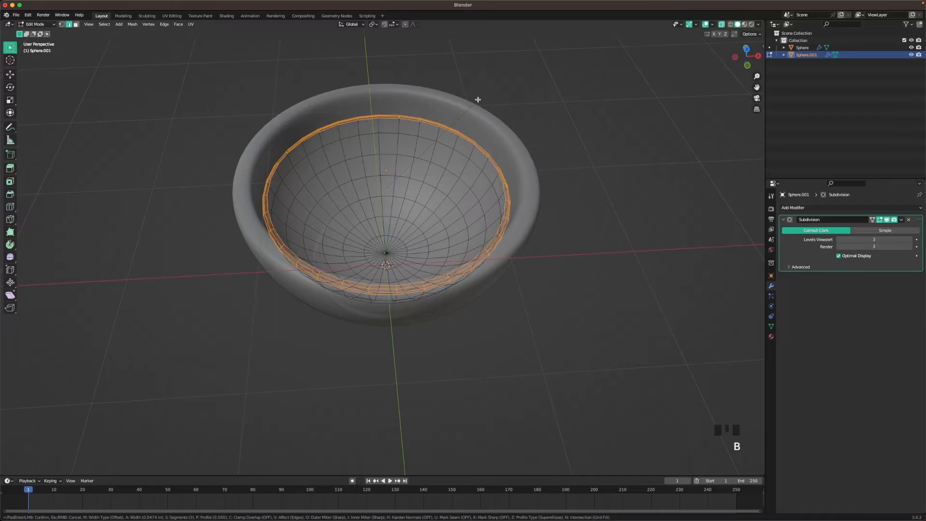
click(477, 100)
Select the flat top face of the filling, inset it several times toward its centre, and return to Object Mode with X-ray off
key(3)
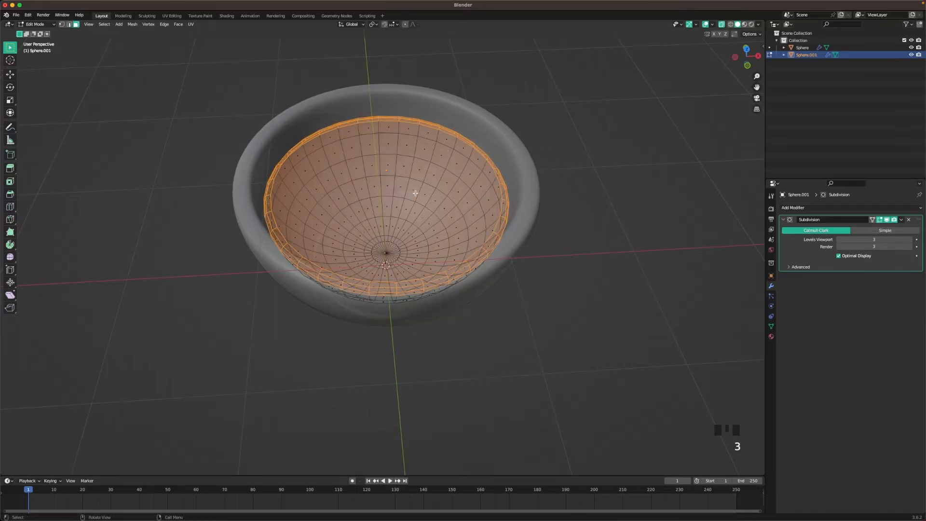
click(386, 189)
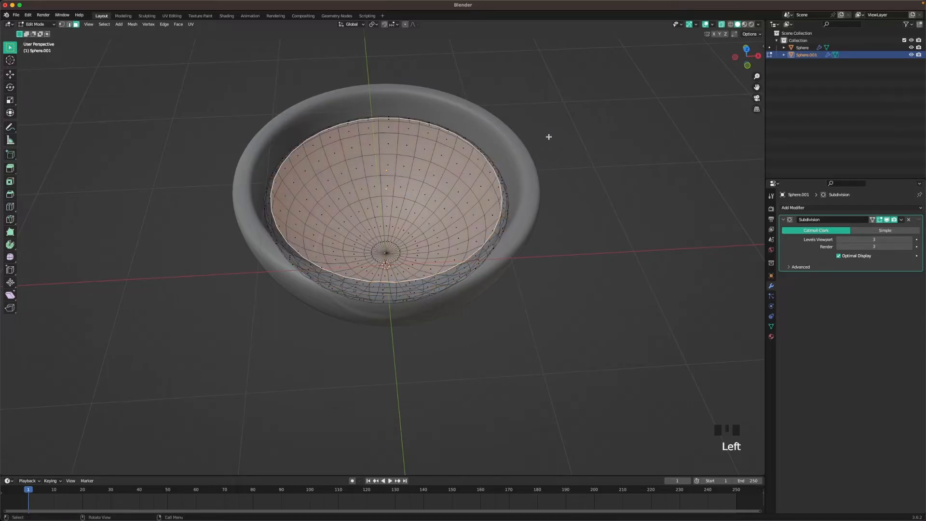
key(i)
key(i)
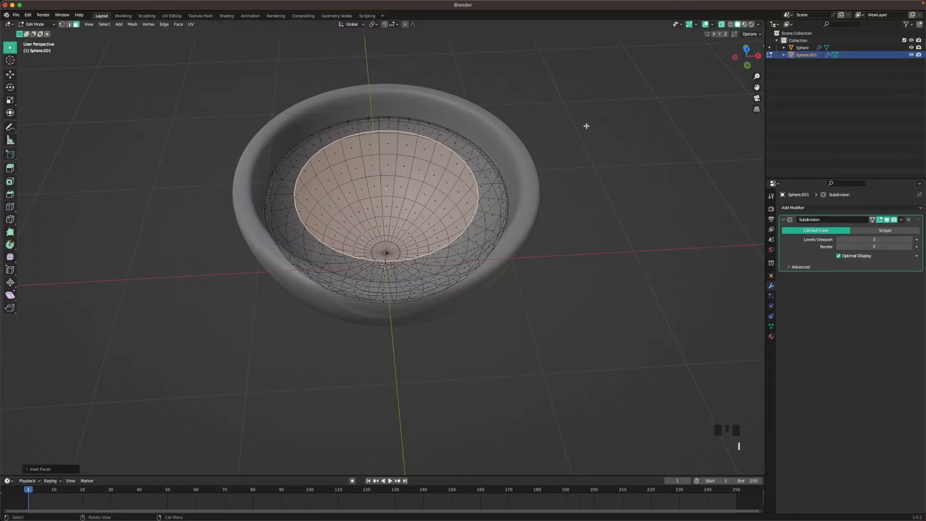
key(i)
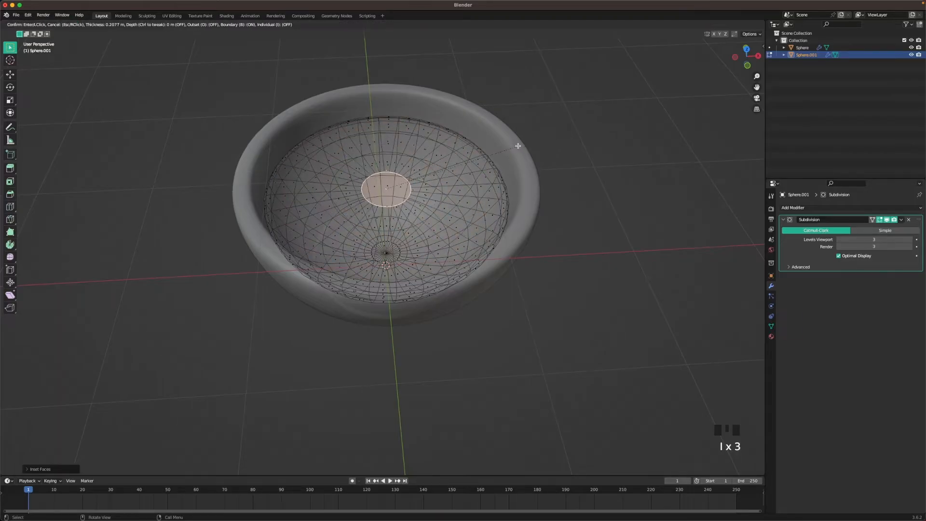
key(Tab)
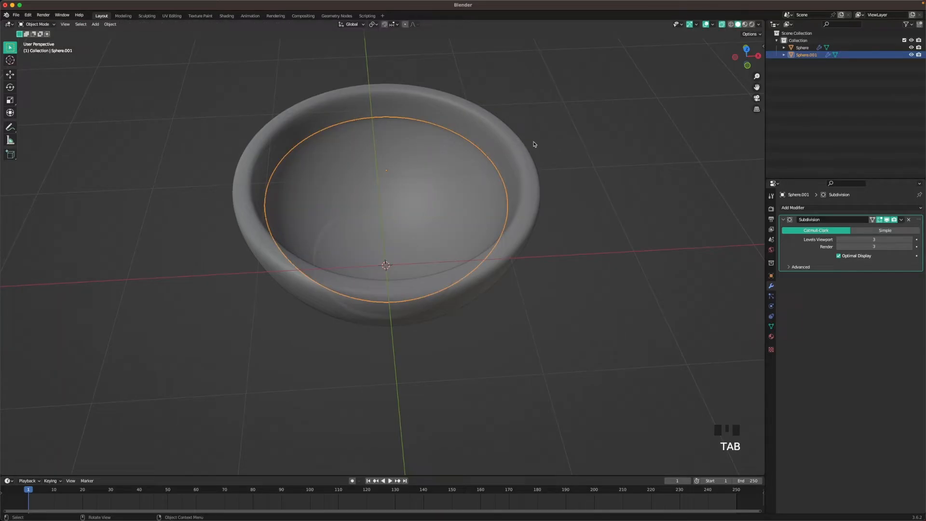
key(alt+z)
click(592, 165)
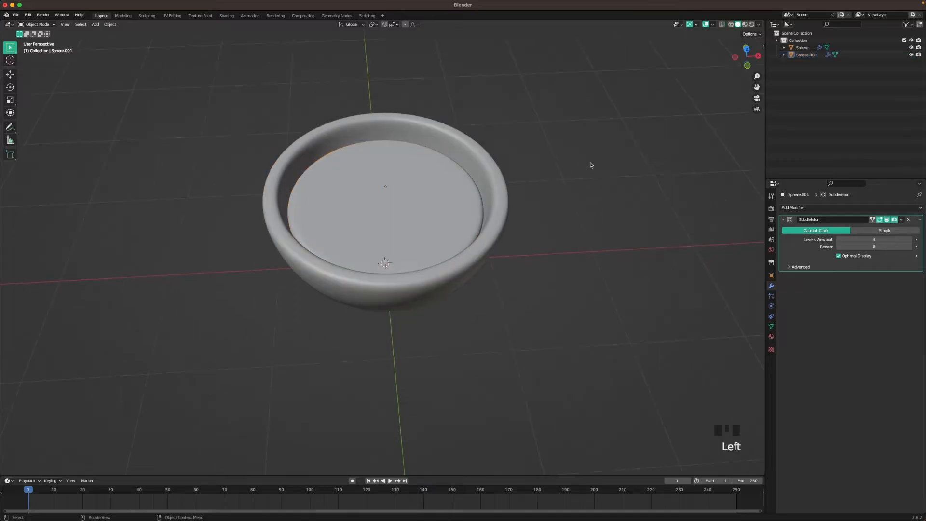
Add a cube mesh and move it along the X axis clear of the bowl
shift+middle_drag(561, 213, 606, 195)
scroll(579, 189, down, 3)
click(563, 208)
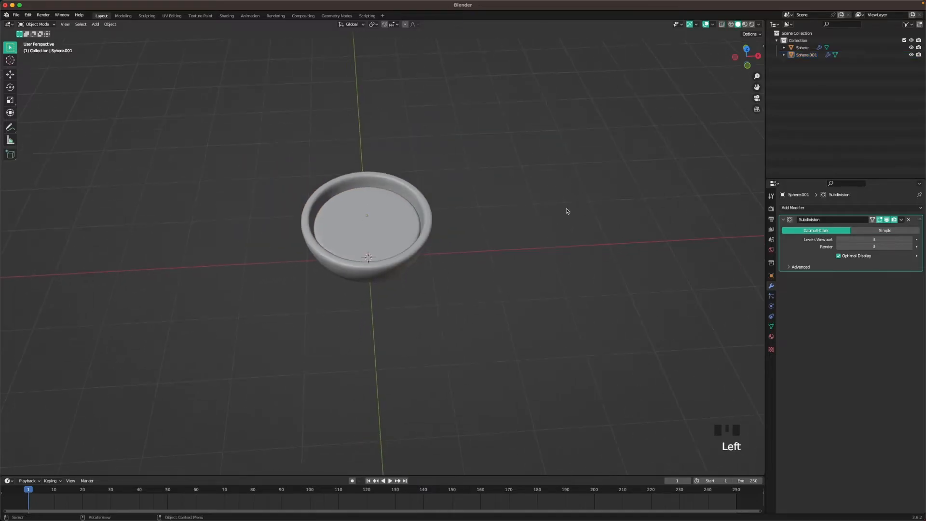
key(shift+a)
mouse_move(454, 184)
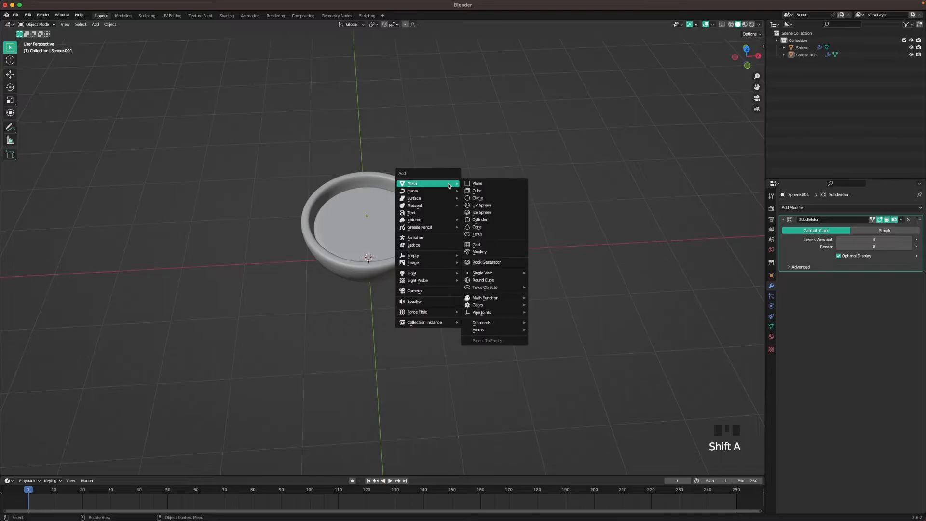
click(484, 192)
drag(375, 251, 564, 229)
shift+middle_drag(633, 210, 562, 190)
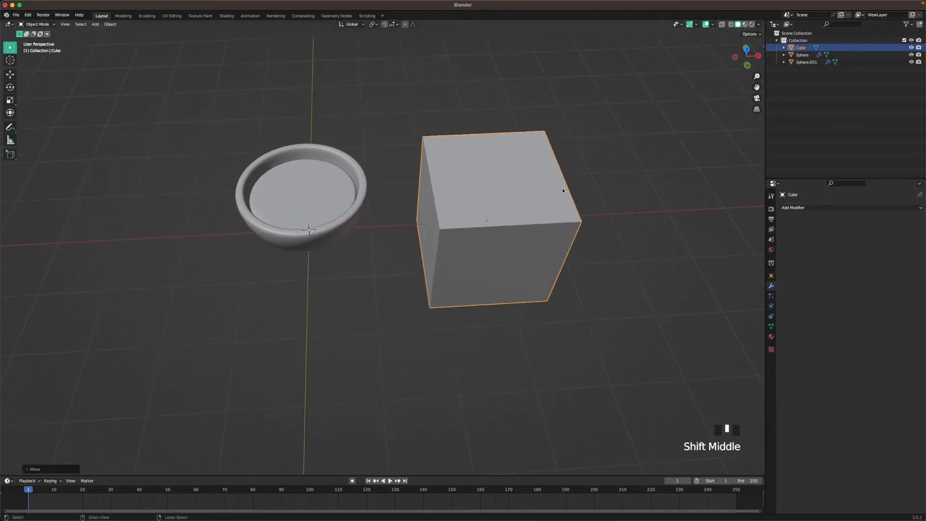
Add a Subdivision modifier to the cube with viewport and render levels of 3
key(ctrl+3)
shift+middle_drag(613, 208, 616, 146)
scroll(587, 212, up, 2)
click(909, 247)
Scale the cube's mesh along Z to about half its height in Edit Mode and duplicate the flattened object in place
key(Tab)
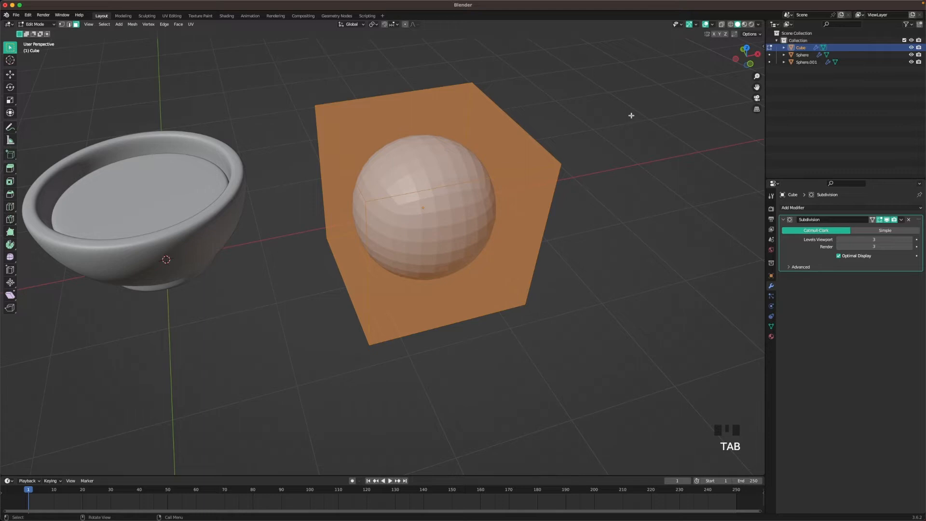
key(s)
key(z)
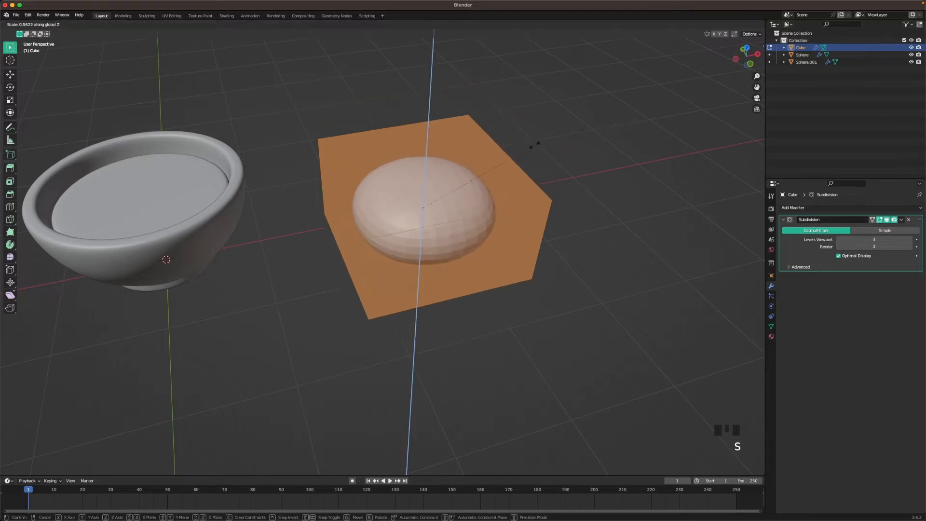
click(492, 160)
key(Tab)
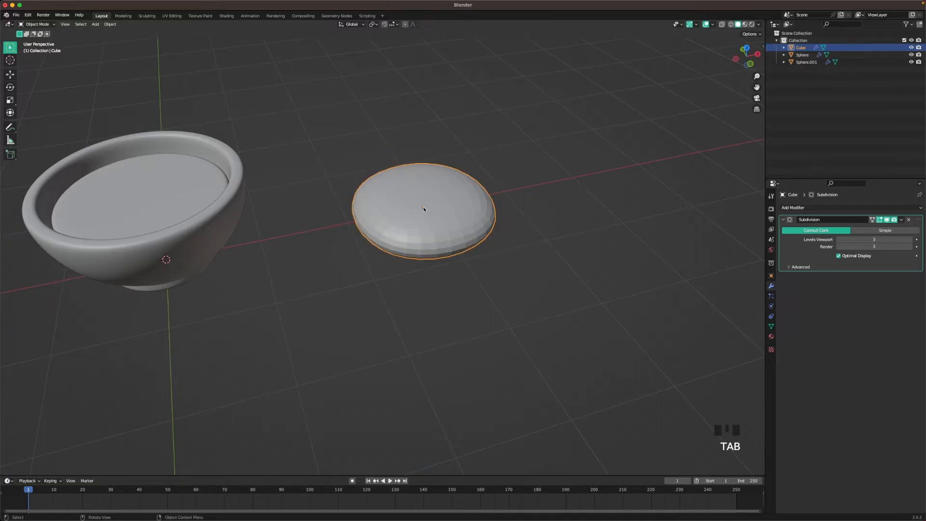
key(shift+d)
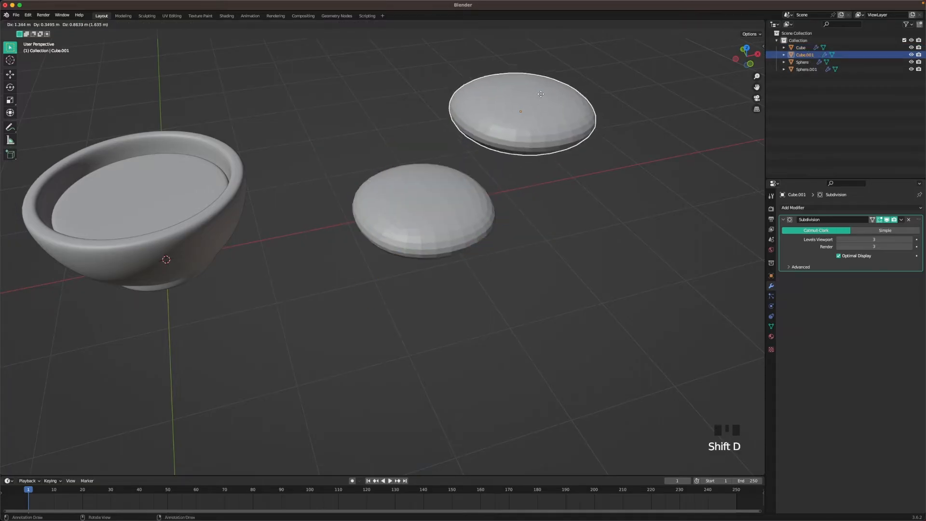
right_click(543, 95)
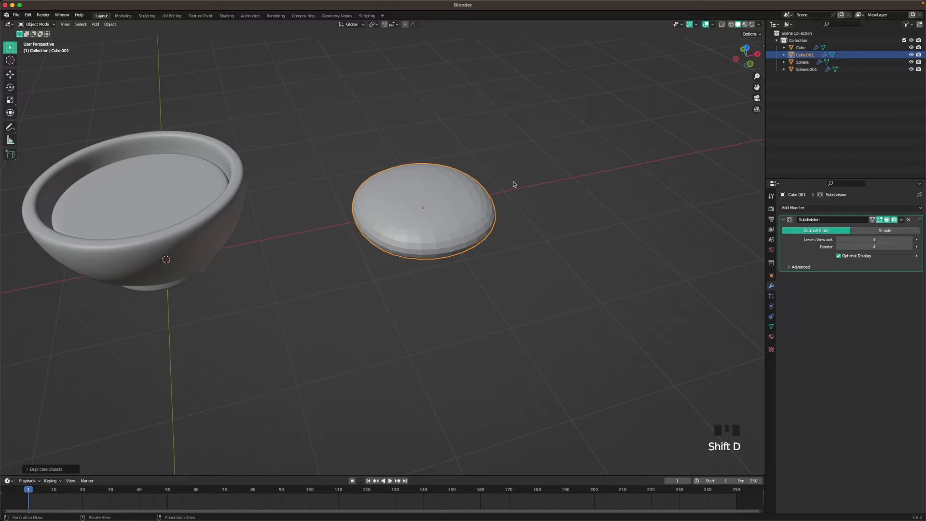
key(Tab)
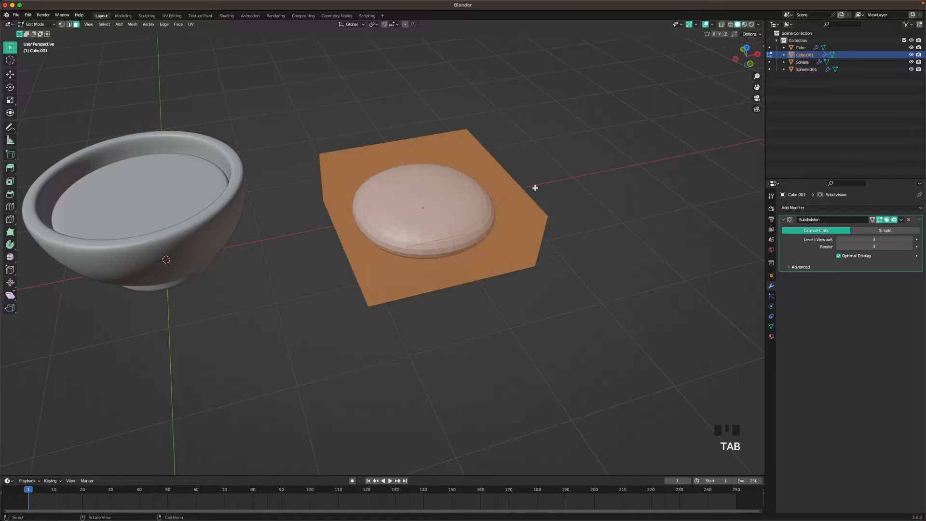
key(s)
key(y)
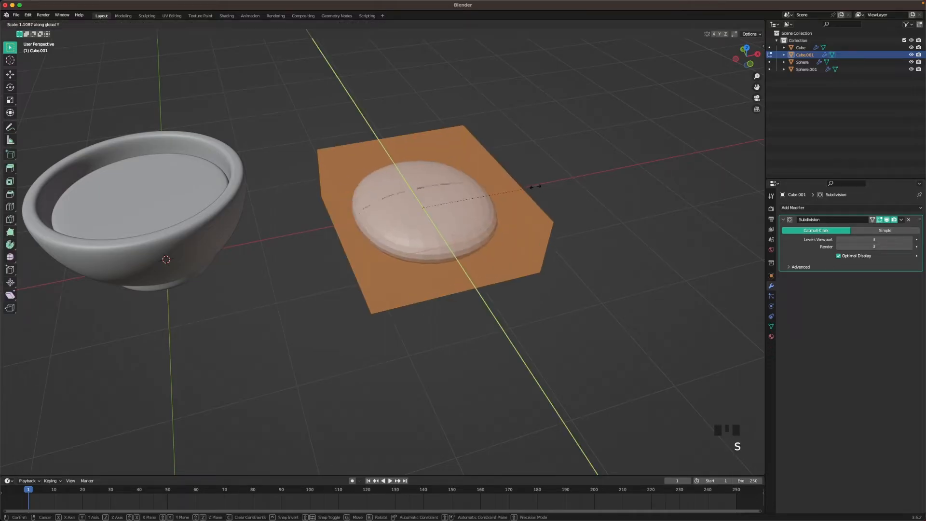
click(540, 184)
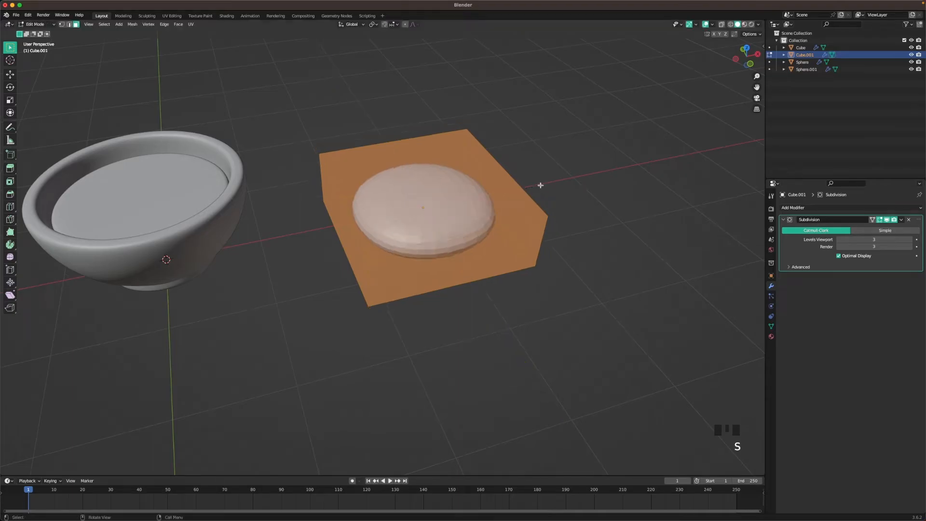
key(Tab)
Move the duplicate slightly down along Z below the original flattened shape
key(g)
key(z)
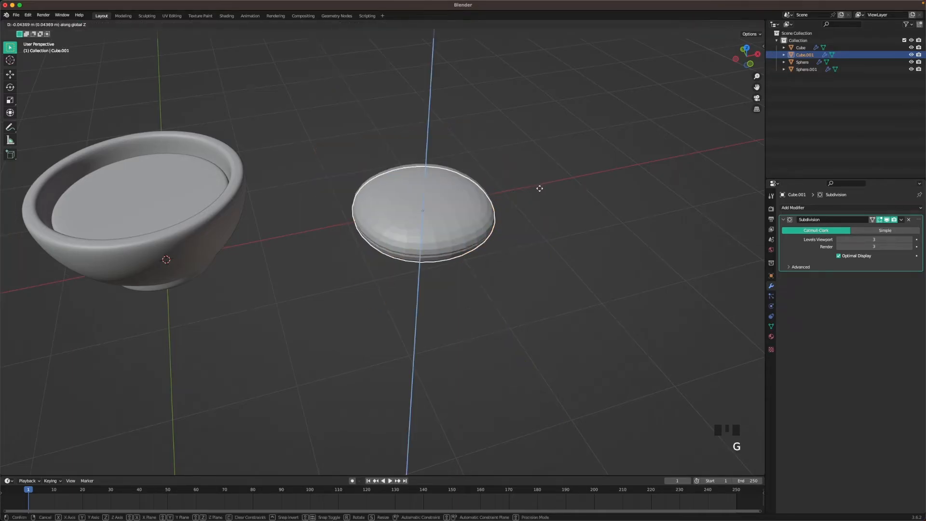
click(540, 192)
Widen the lower flattened shape's mesh in Edit Mode, stretching it along X, and shift the object slightly along X under the dome
key(Tab)
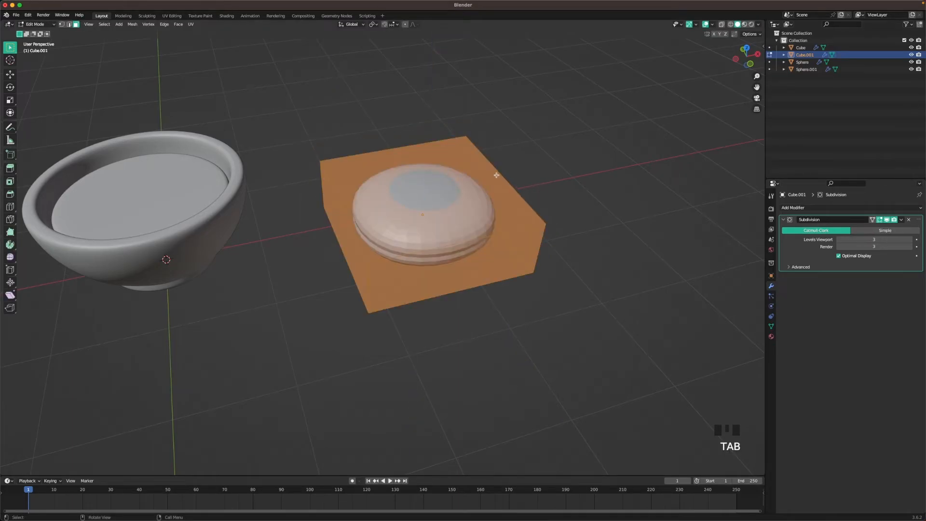
key(s)
key(x)
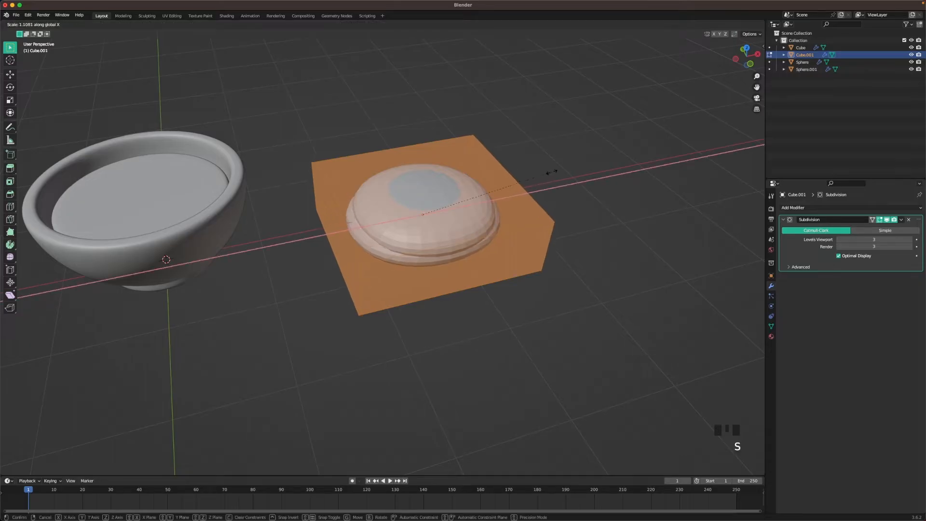
click(560, 172)
key(s)
key(y)
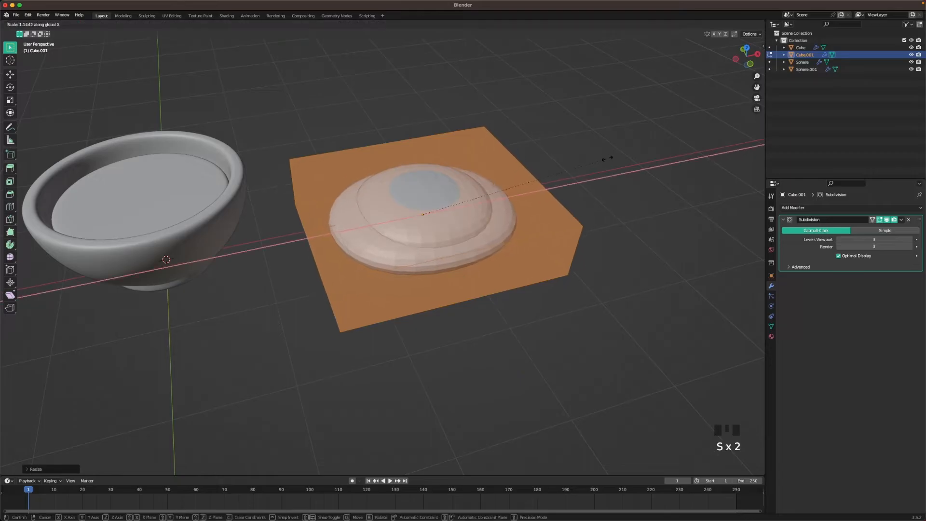
click(622, 160)
key(Tab)
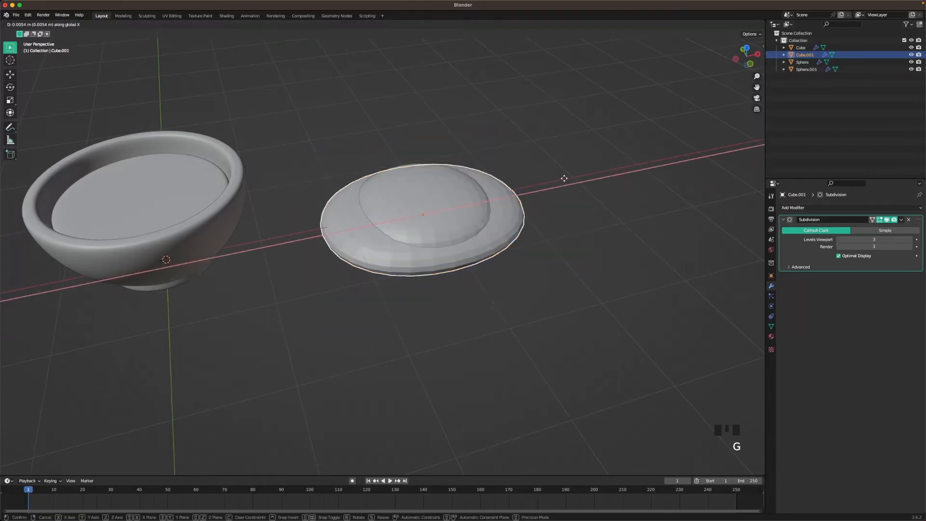
Add a horizontal loop cut around the lower shape's mesh and slide it close to the upper edge to flatten the upper surface
key(Tab)
middle_drag(597, 195, 499, 263)
scroll(387, 266, down, 2)
click(441, 279)
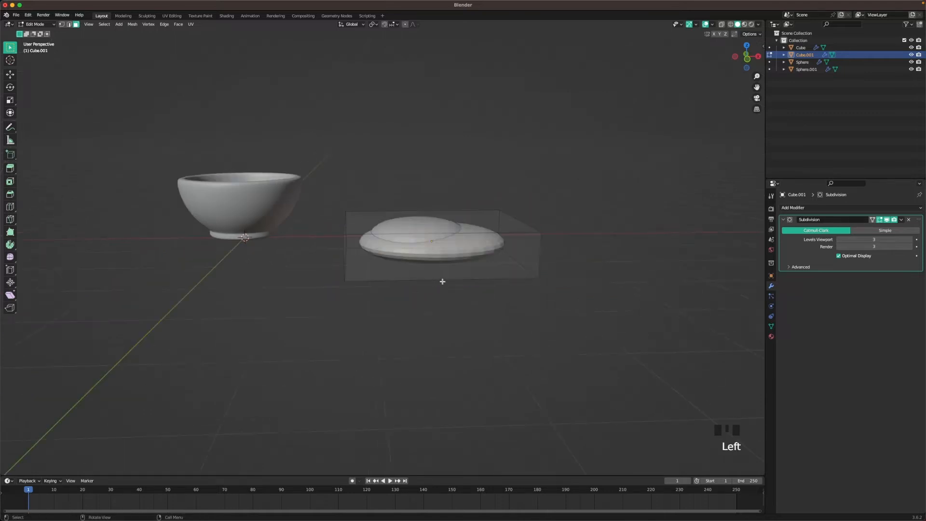
middle_drag(441, 279, 430, 258)
key(ctrl+r)
click(344, 253)
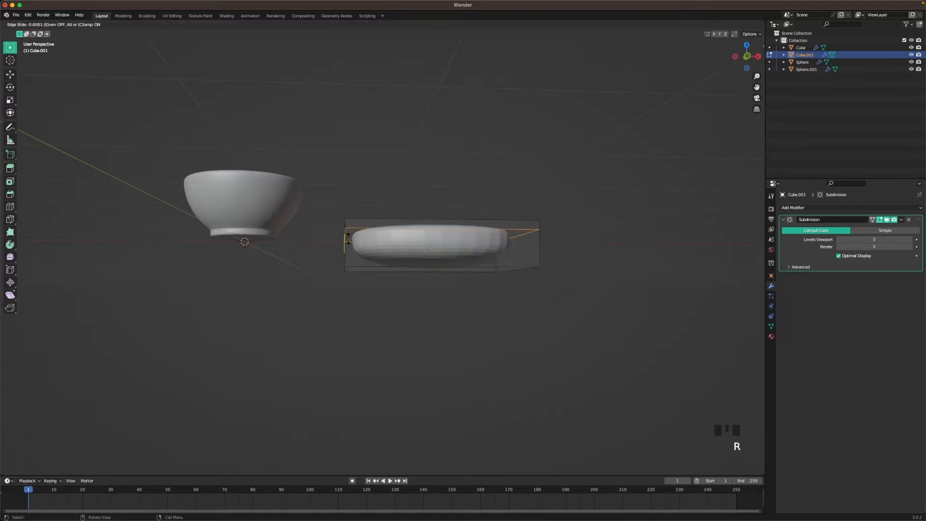
click(349, 232)
middle_drag(348, 232, 586, 207)
Lower the flattened base slightly along Z so the dome protrudes more from its upper surface
key(Tab)
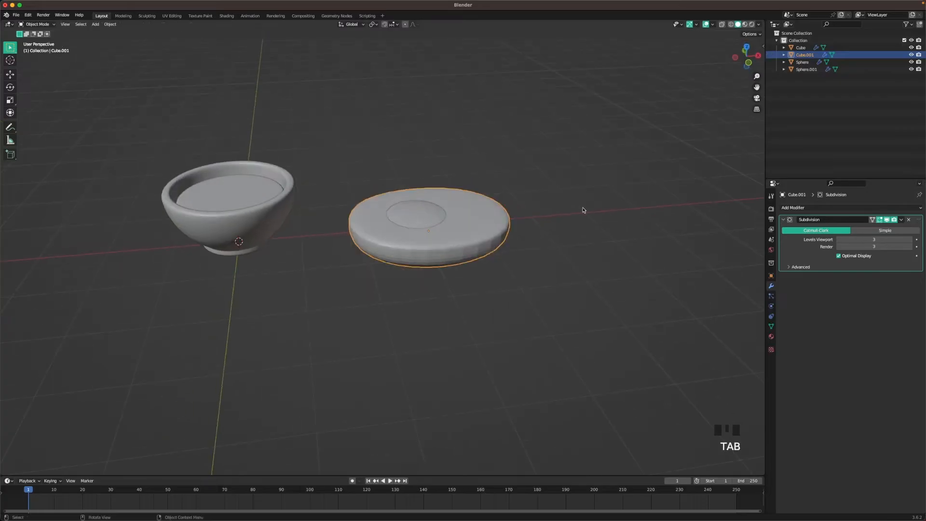
key(g)
key(z)
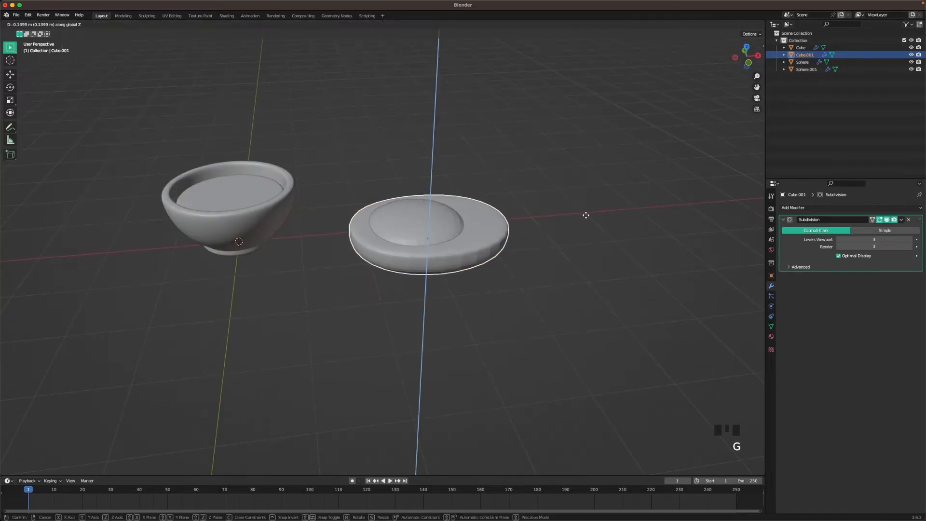
click(579, 207)
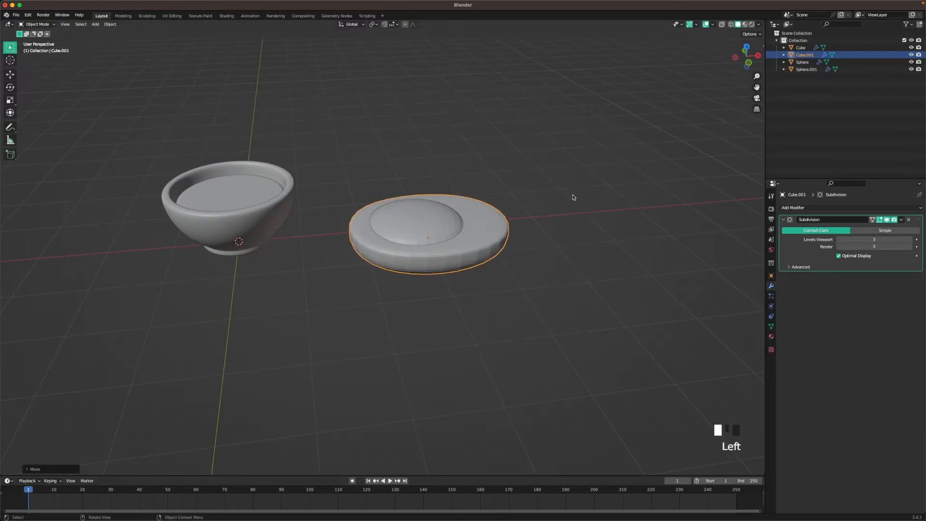
click(572, 198)
Apply smooth shading to both the flattened base and the dome of the egg half
middle_drag(573, 198, 570, 219)
click(501, 215)
right_click(501, 215)
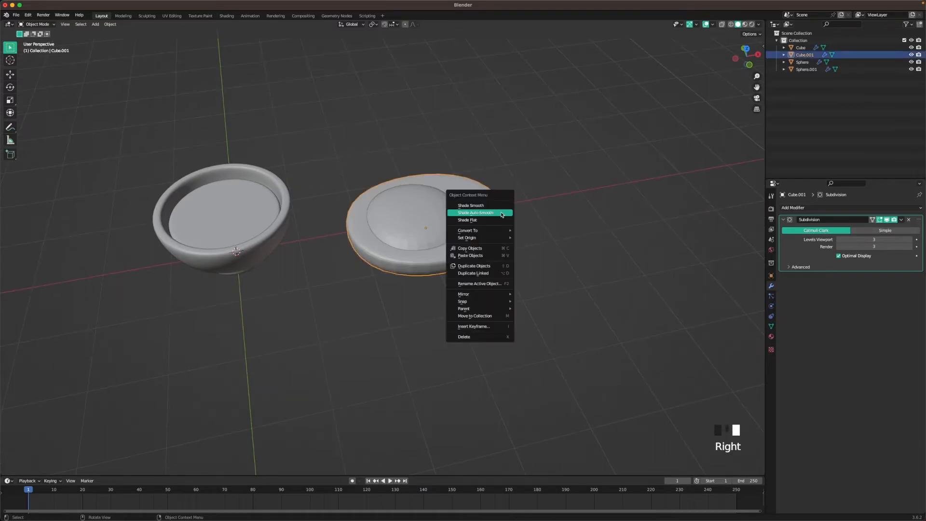
click(502, 213)
right_click(435, 213)
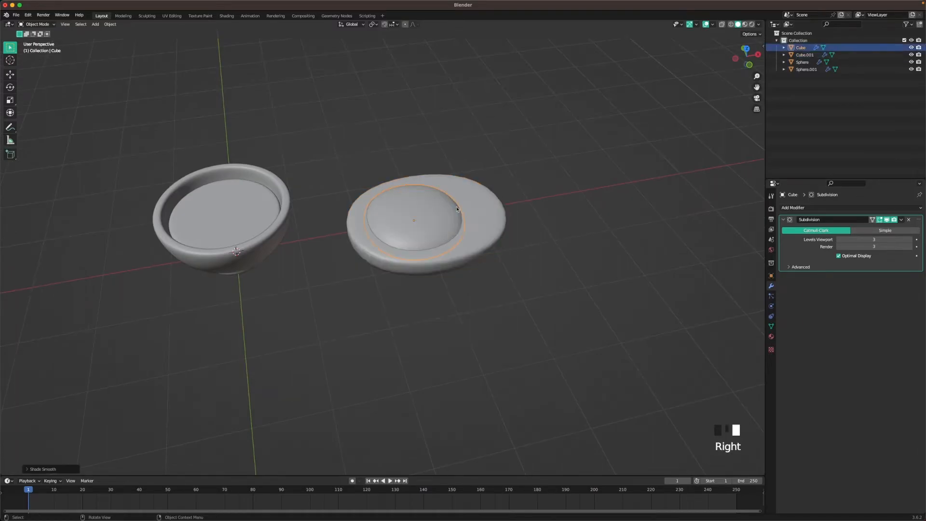
click(495, 221)
Select the base and dome together and scale both meshes down to less than half size in Edit Mode
click(486, 223)
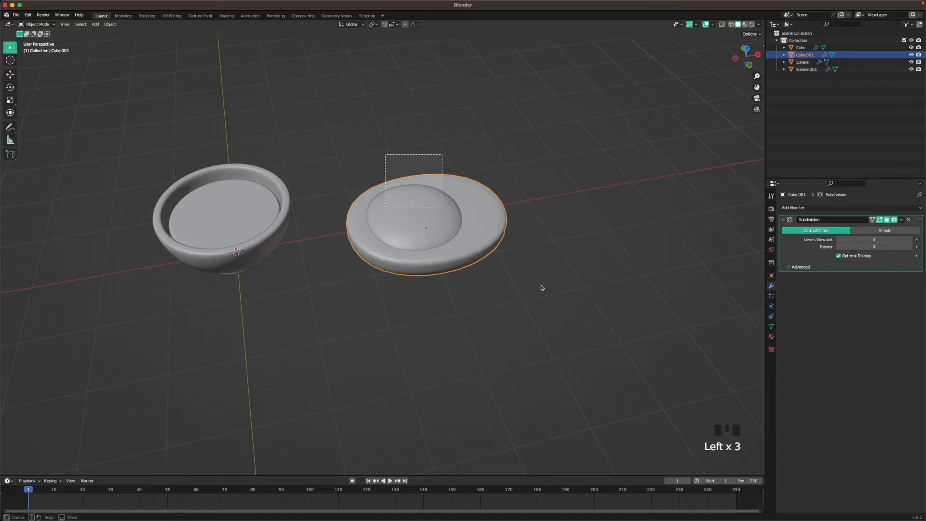
shift+middle_drag(520, 271, 583, 282)
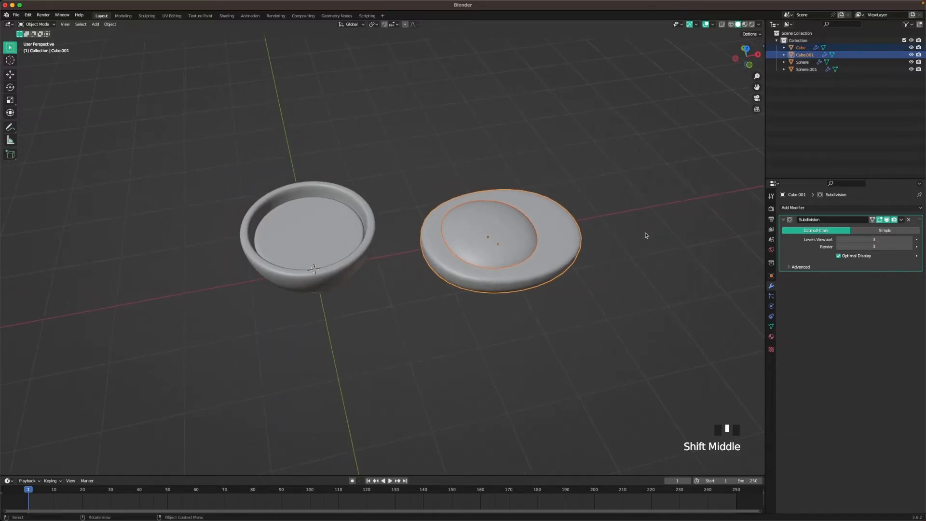
key(Tab)
key(a)
key(s)
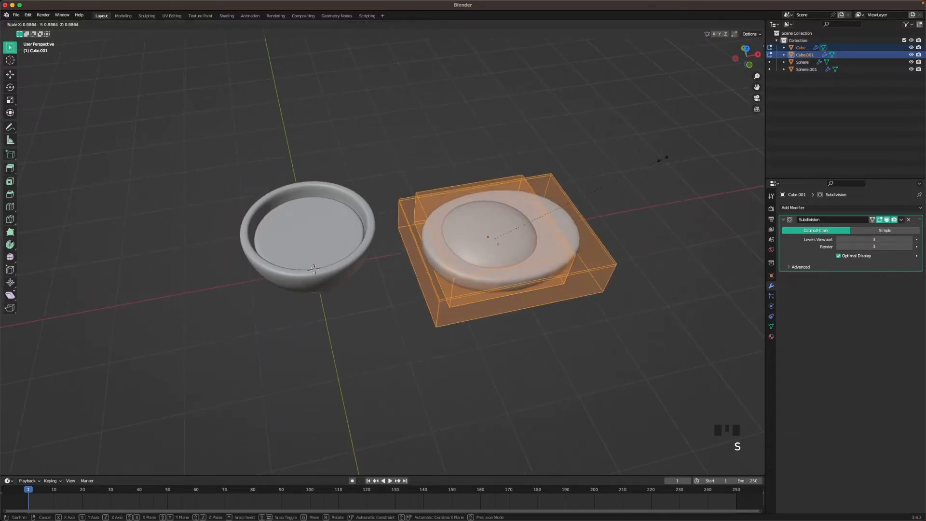
click(562, 208)
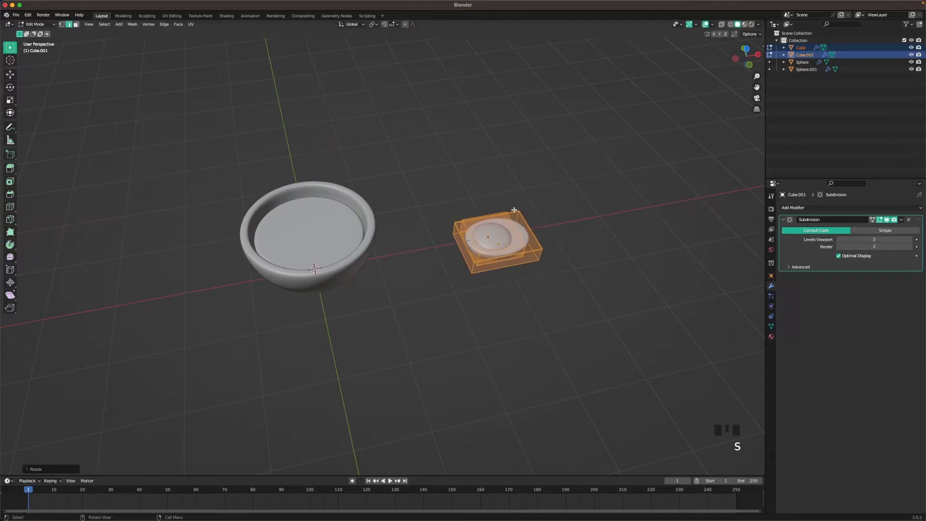
Move the base and dome over the back of the bowl in top view and raise them along Z above the filling
key(grave)
click(514, 168)
key(Tab)
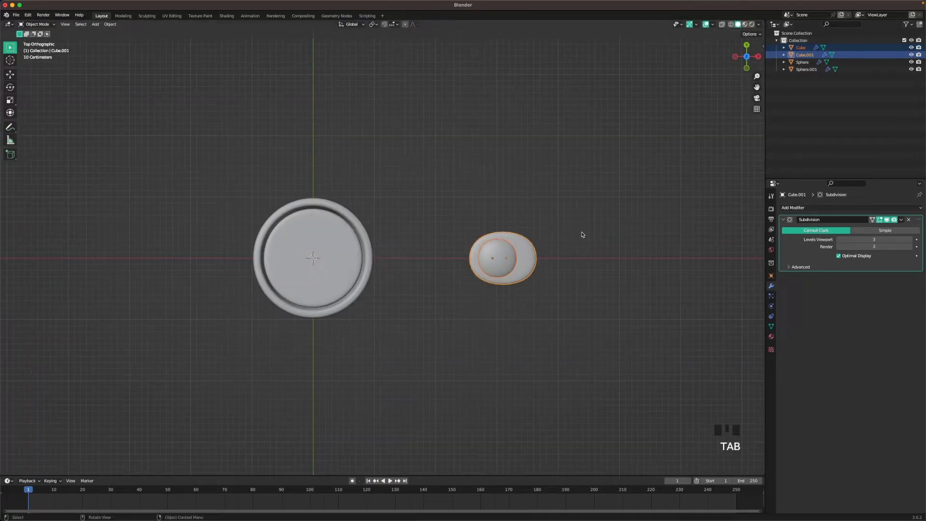
key(g)
click(393, 224)
shift+middle_drag(393, 223, 511, 282)
scroll(462, 254, up, 3)
key(g)
key(z)
click(513, 202)
Scale the meshes of the base and dome slightly smaller in Edit Mode to fit the bowl
middle_drag(514, 202, 548, 140)
key(Tab)
key(s)
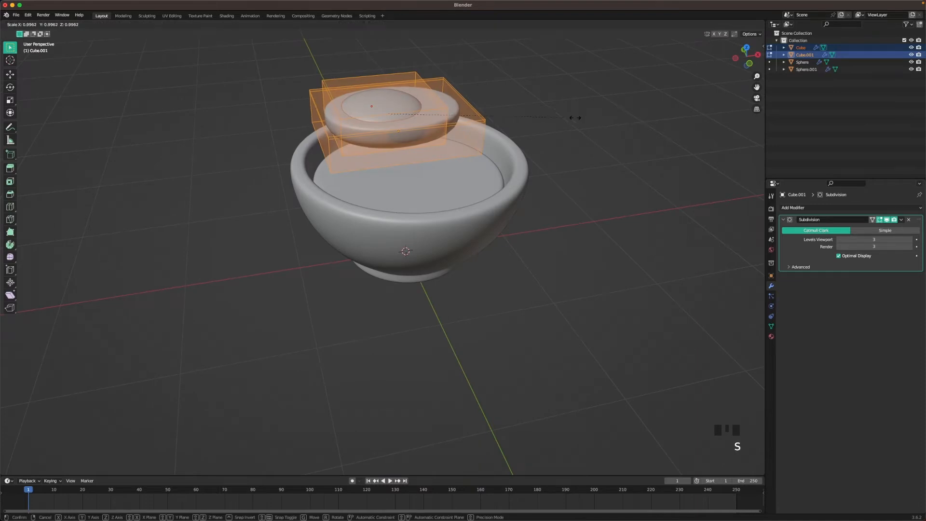
click(560, 117)
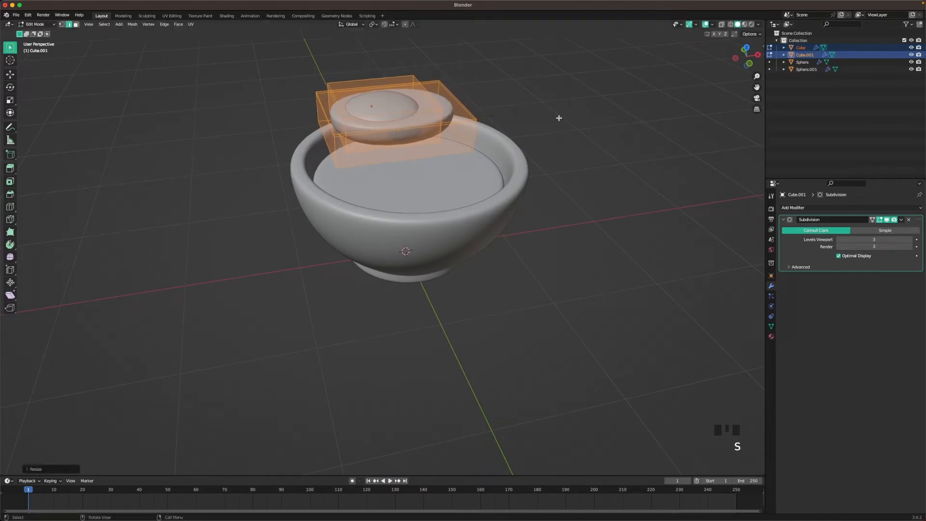
key(Tab)
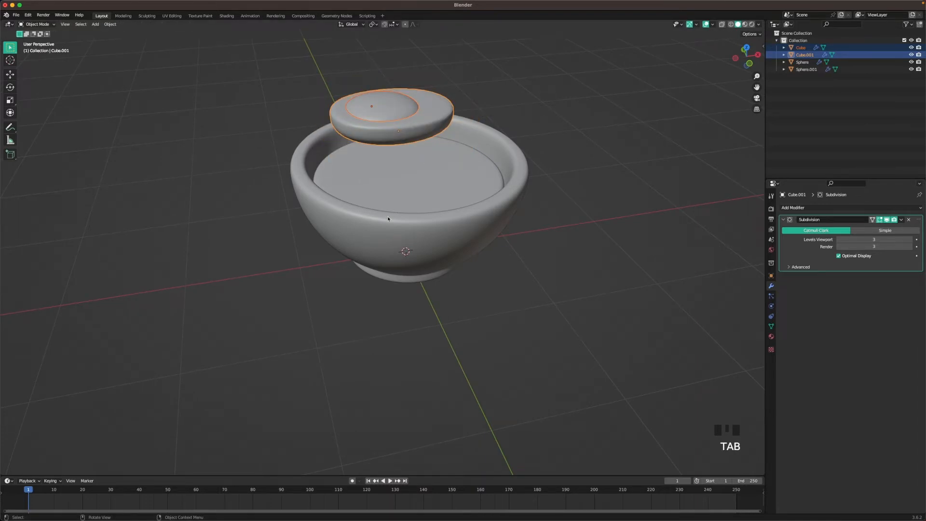
Rotate the egg half 90 degrees about Z and tilt it about 57 degrees about X so it stands up
text(rz90)
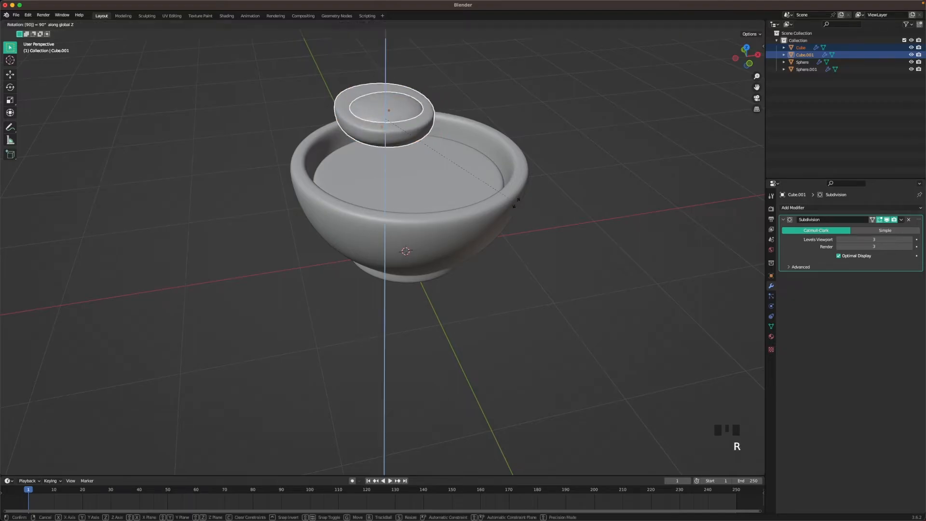
key(Return)
middle_drag(494, 191, 544, 180)
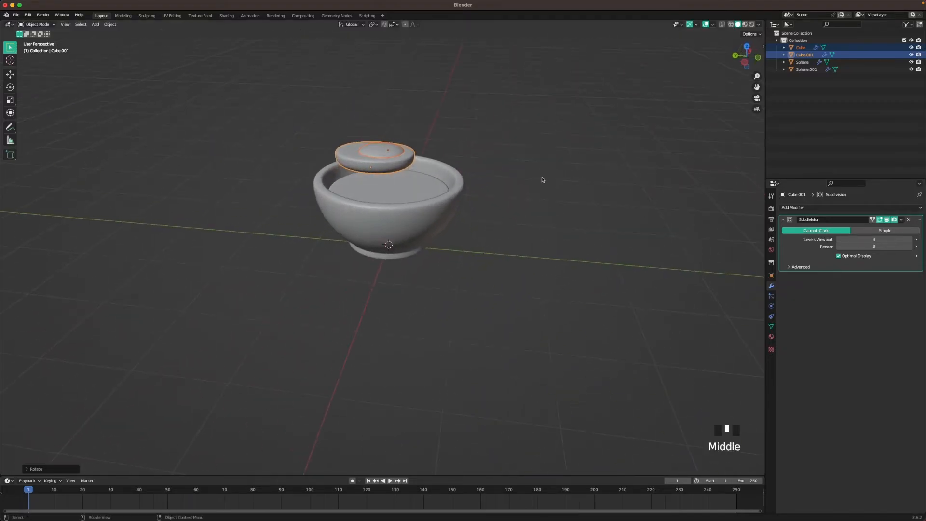
key(r)
key(x)
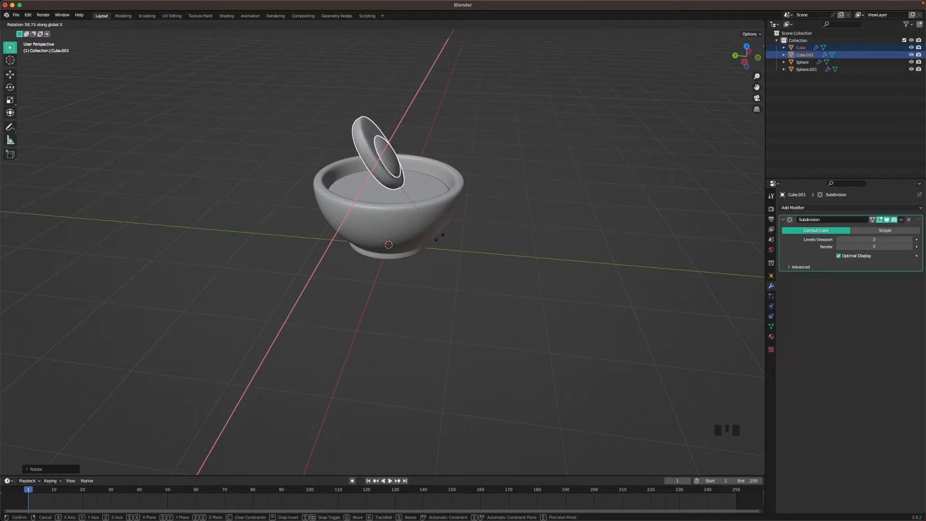
click(439, 240)
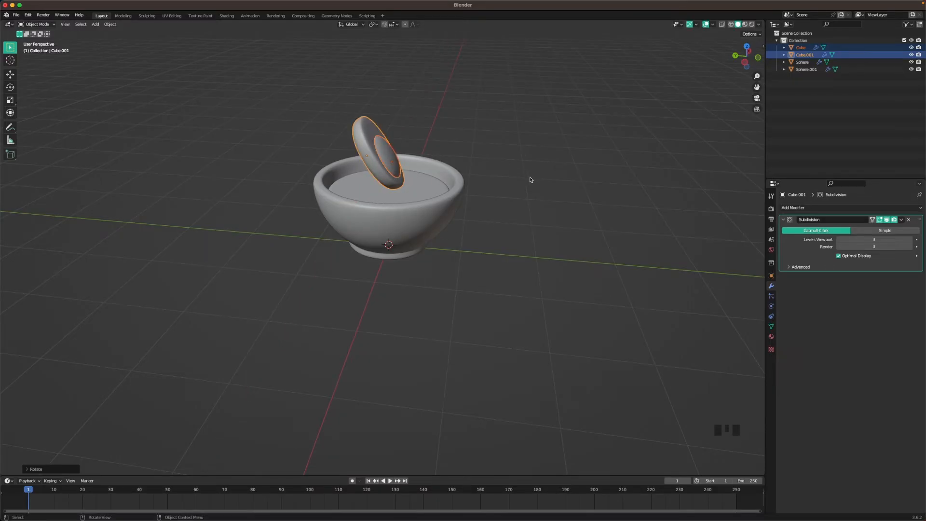
Reposition the tilted egg half near the bowl's inner rim in top view and rotate it to face the centre
key(grave)
click(531, 149)
key(g)
click(502, 221)
key(r)
click(499, 151)
Lower the tilted egg half along Z until its lower part sinks into the filling
middle_drag(498, 151, 537, 181)
key(g)
key(z)
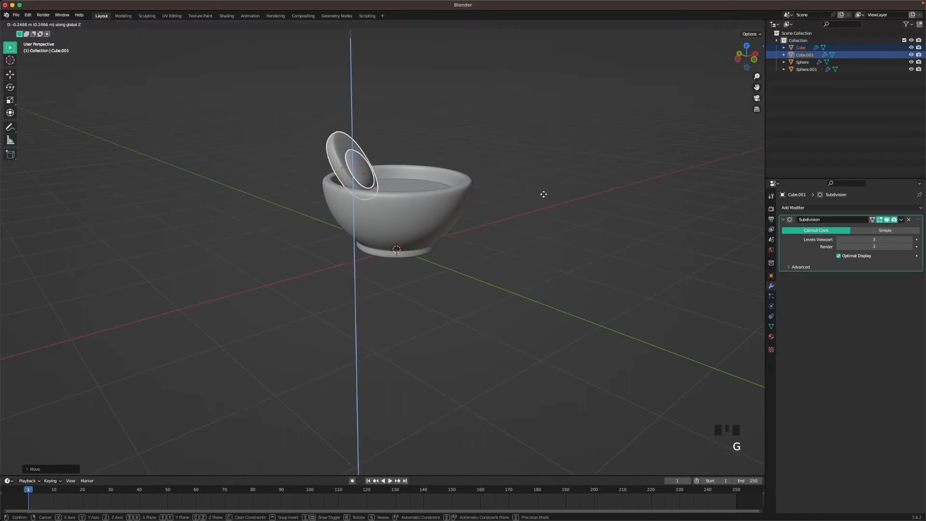
click(546, 209)
Duplicate the egg half and place the copy beside the first one, keeping its height locked on Z
middle_drag(544, 209, 394, 226)
scroll(361, 190, up, 1)
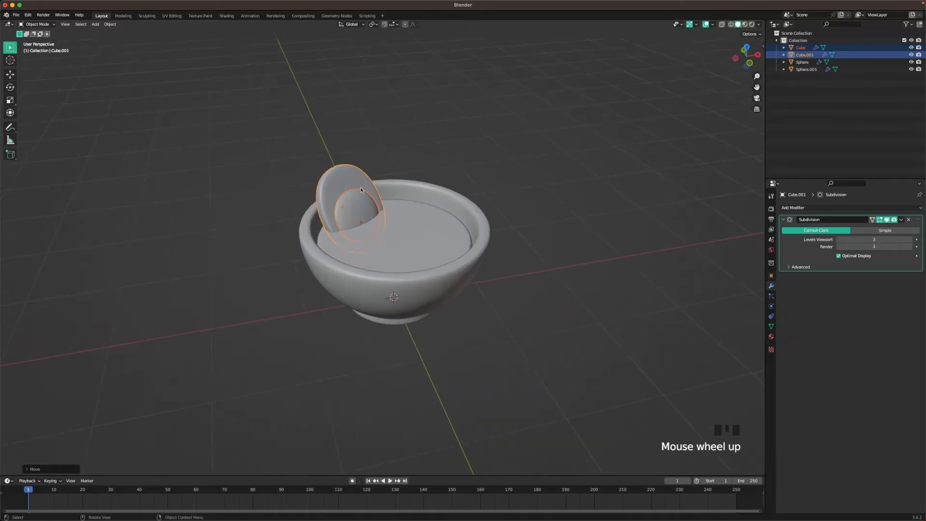
key(shift+d)
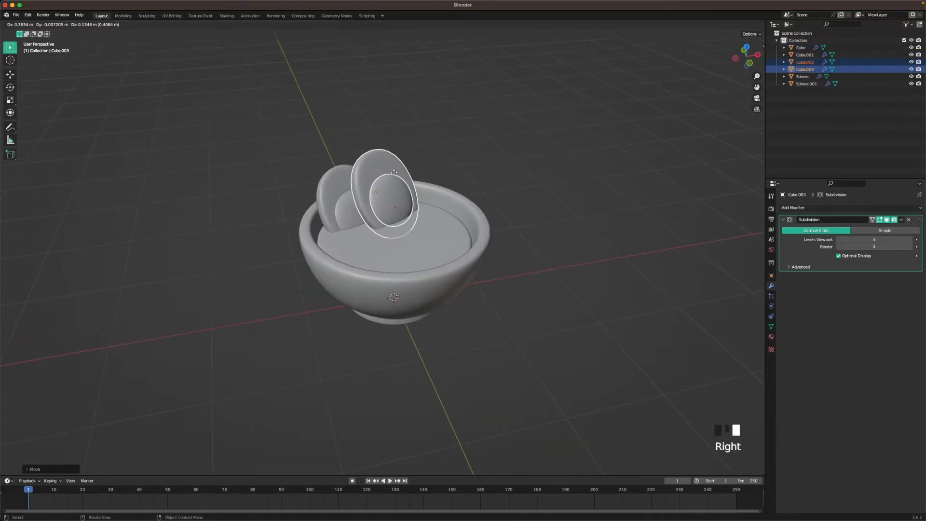
key(shift+z)
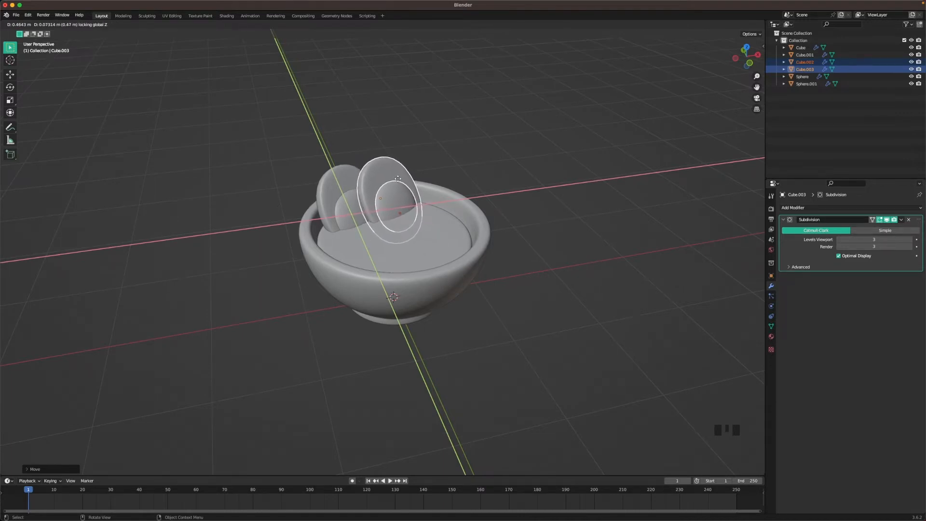
click(398, 179)
Rotate the duplicate egg half about Z and adjust its horizontal position and height so it rests beside the first
key(r)
key(z)
click(455, 183)
key(g)
key(shift+z)
click(455, 186)
key(g)
key(z)
click(455, 190)
key(g)
key(shift+z)
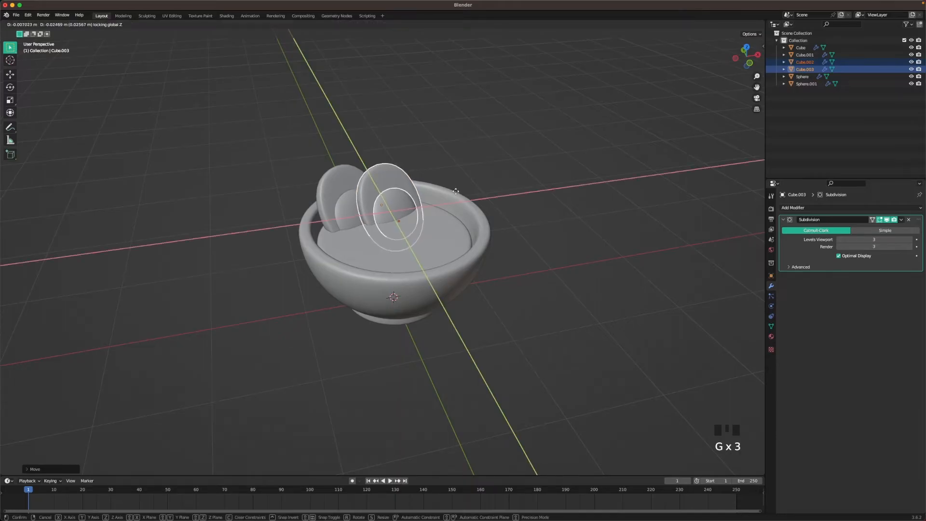
click(456, 192)
Select all four pieces of the two egg halves and shift them together horizontally toward the bowl's rim
key(grave)
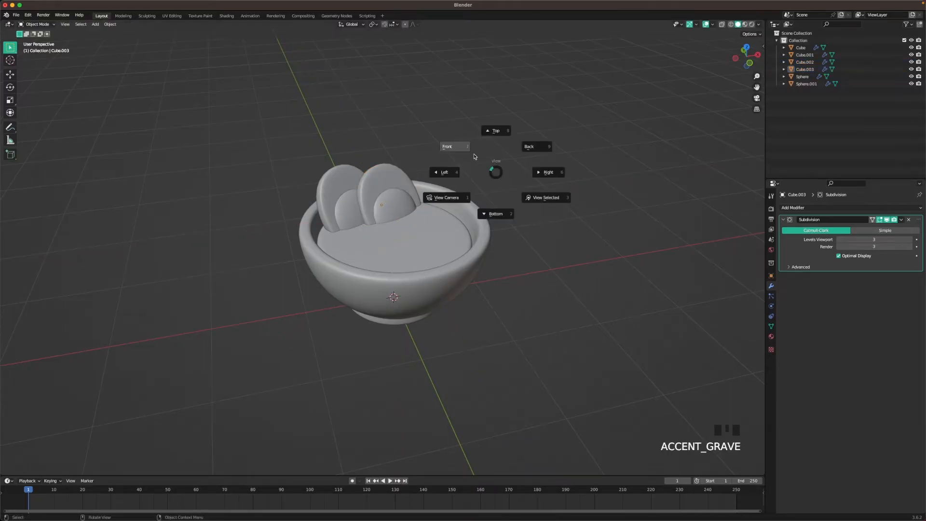
click(452, 165)
middle_drag(447, 151, 370, 201)
click(370, 202)
shift+click(347, 186)
shift+click(388, 209)
shift+click(395, 184)
key(g)
key(shift+z)
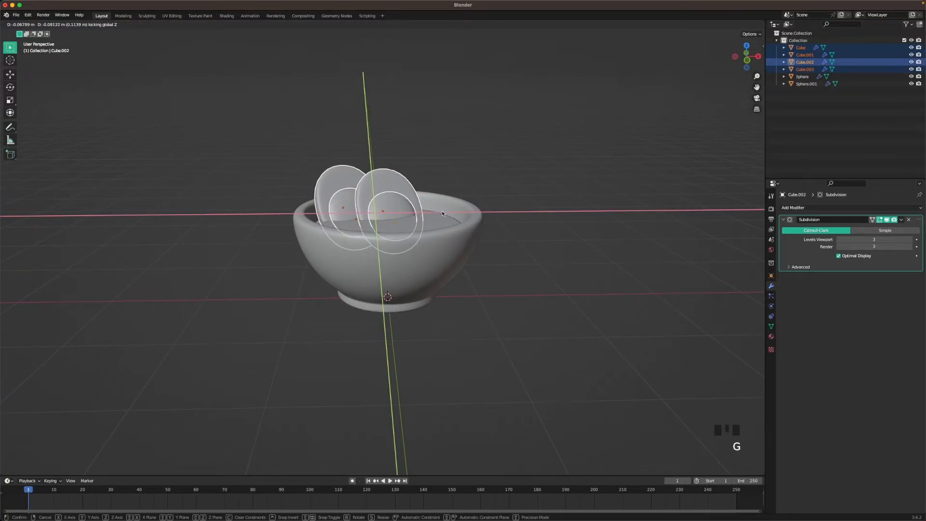
click(443, 211)
Rotate both egg halves together about Z and fine-tune their position and rotation along the bowl's rim in top view
key(r)
key(z)
click(448, 207)
key(z)
key(grave)
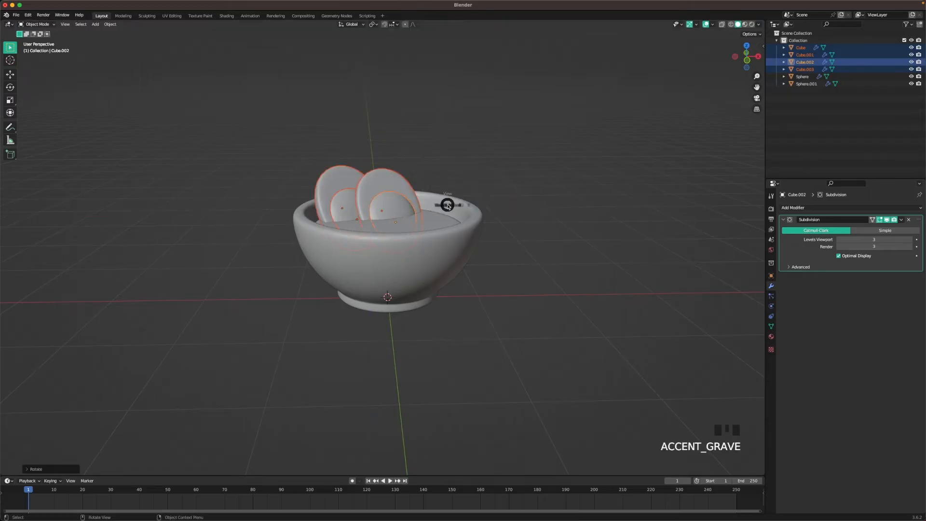
click(449, 180)
key(g)
click(466, 230)
key(r)
click(467, 224)
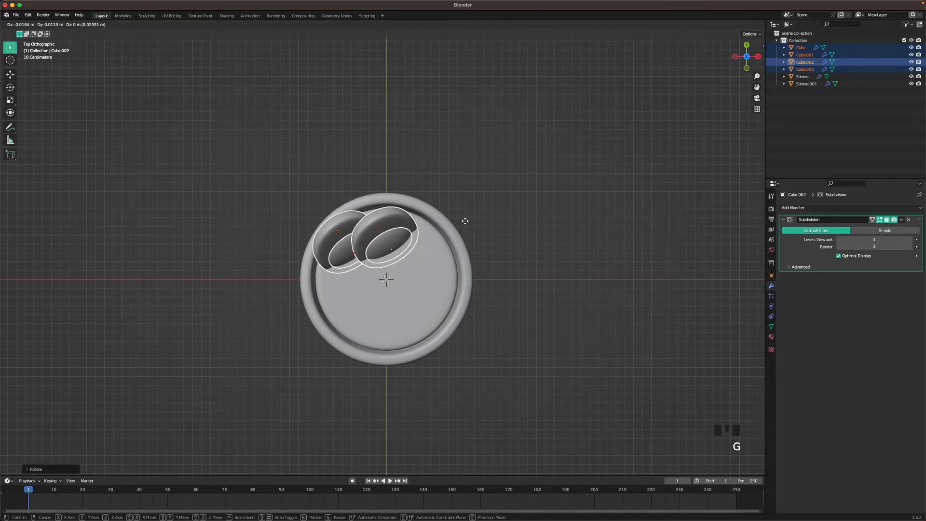
click(483, 224)
middle_drag(484, 250, 484, 203)
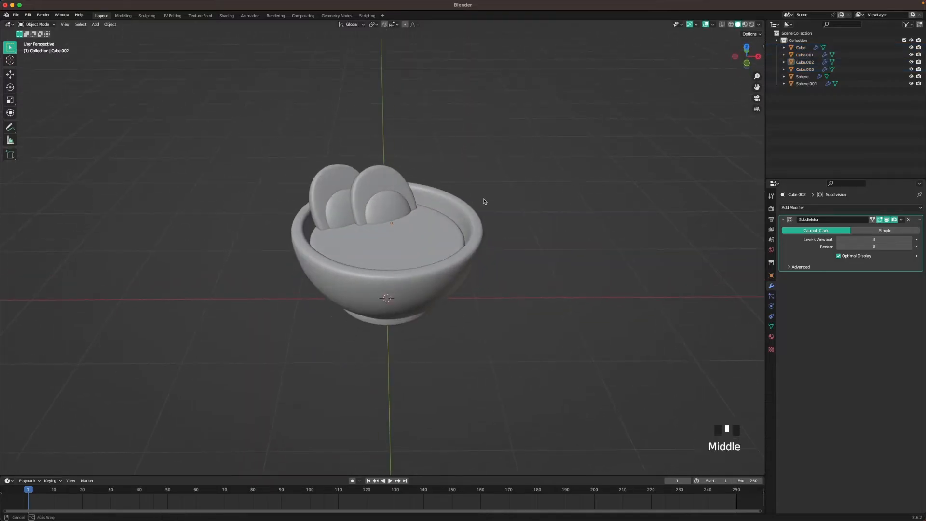
scroll(484, 201, down, 2)
click(493, 208)
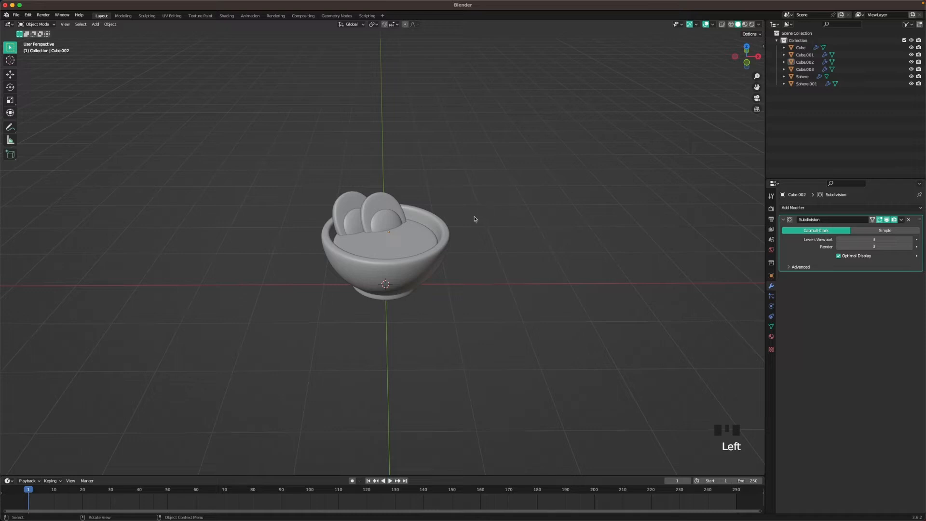
scroll(507, 201, down, 2)
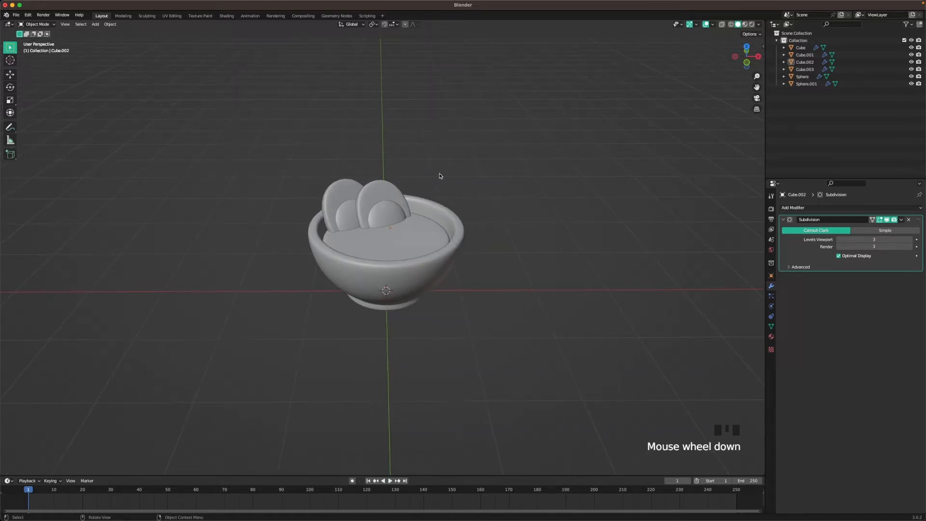
Add a Path curve, scale its points down to about 0.35 in Edit Mode, and place it above the bowl
key(shift+a)
mouse_move(453, 181)
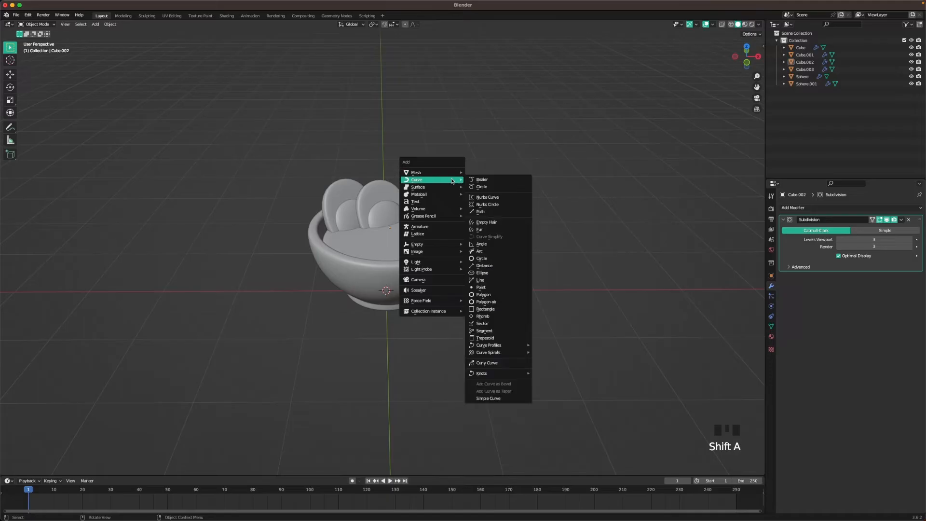
click(478, 213)
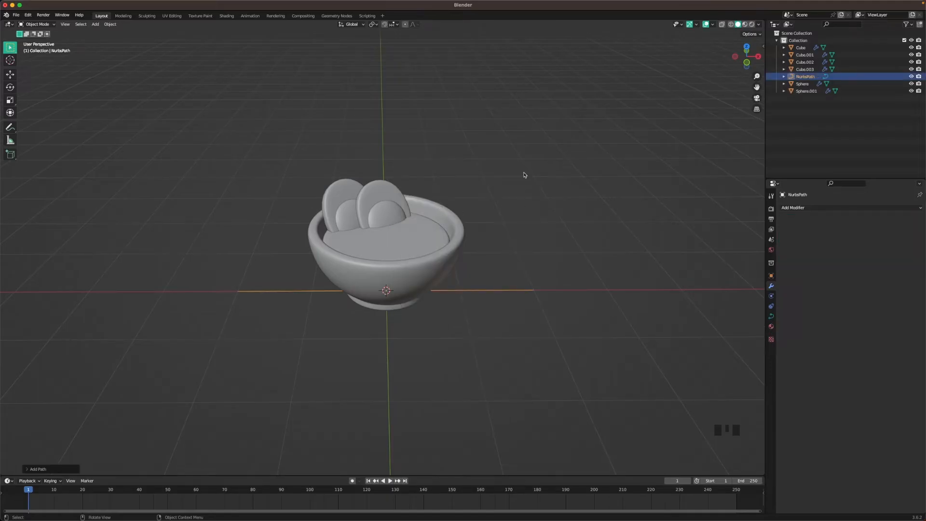
key(Tab)
key(s)
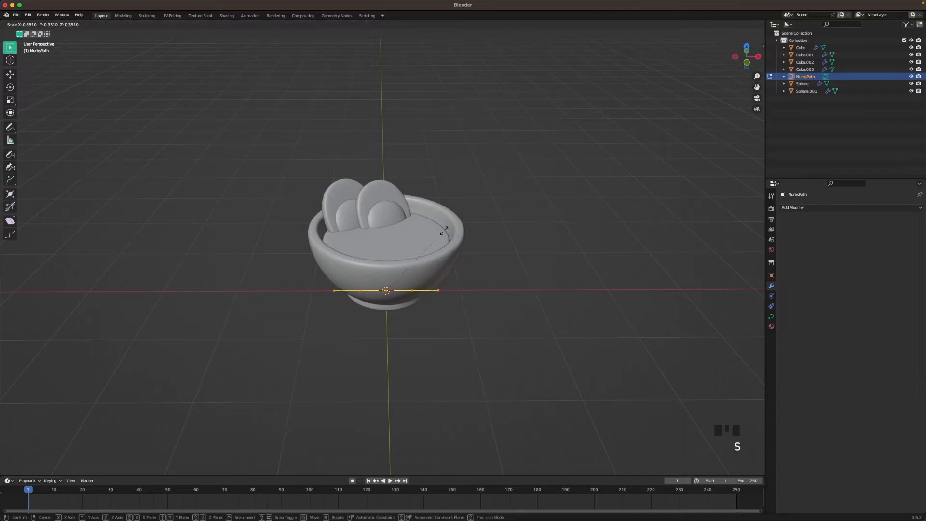
click(444, 231)
key(Tab)
key(g)
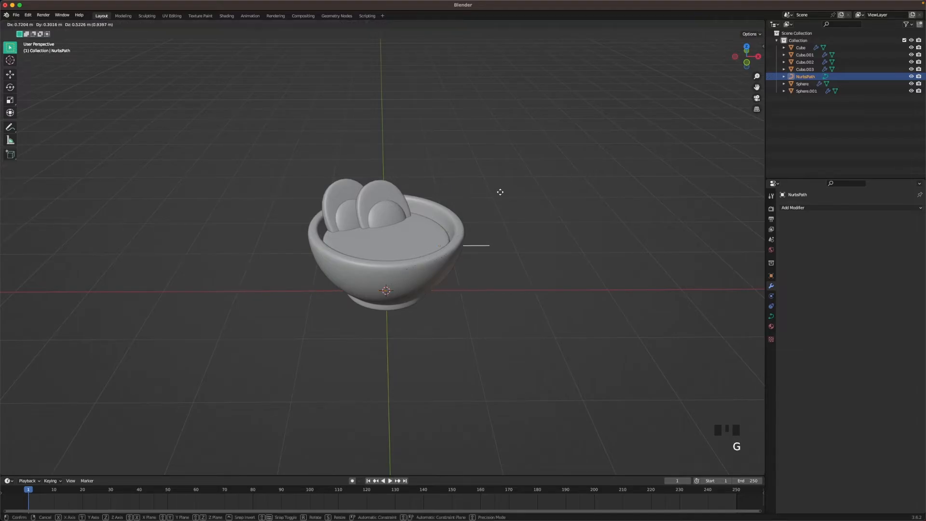
click(520, 135)
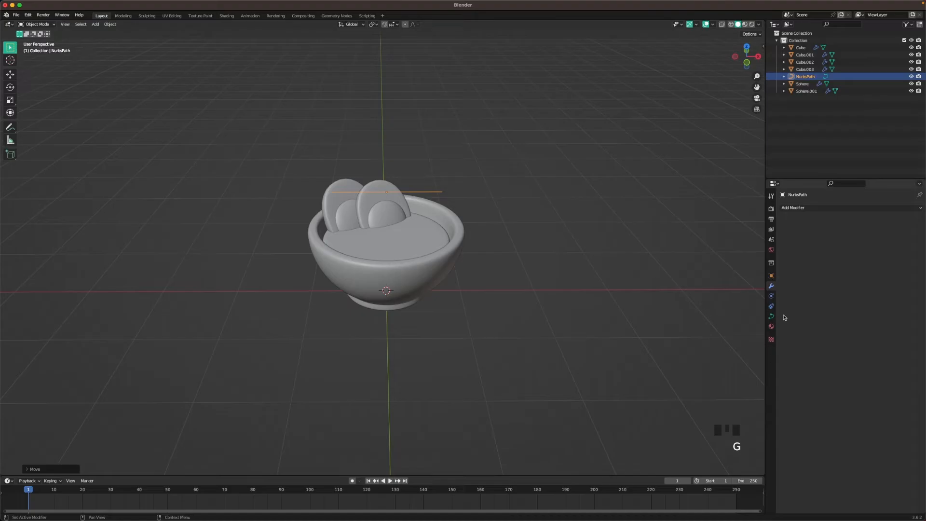
Give the path a round bevel with a depth of 0.1 m
click(772, 317)
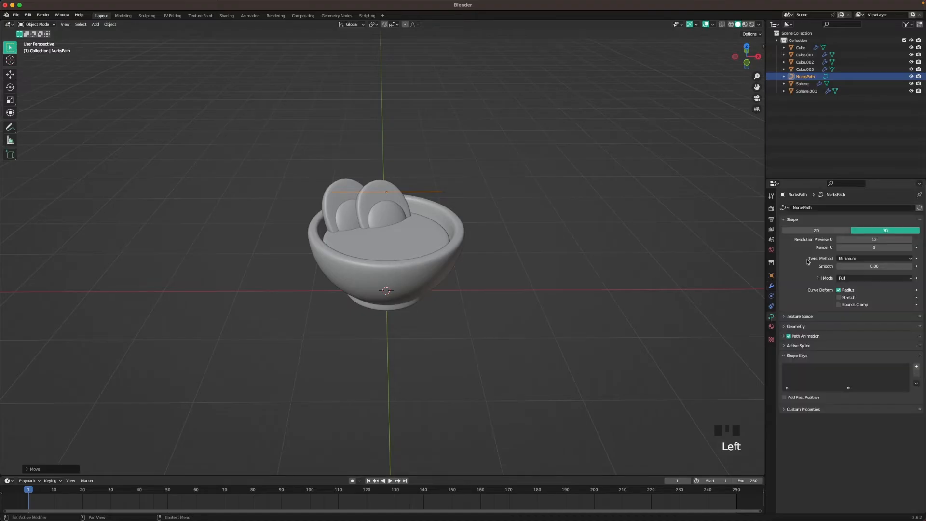
click(798, 326)
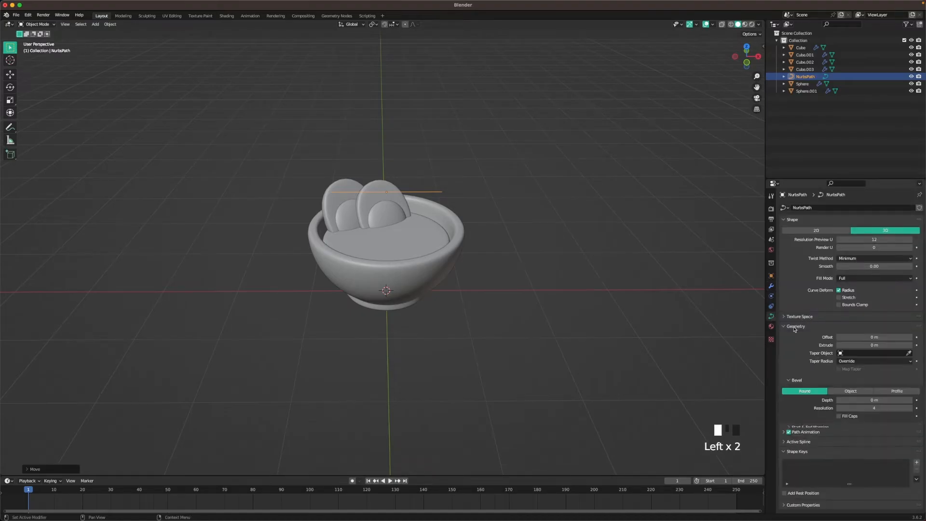
drag(864, 400, 884, 400)
Scale the tube's path points down slightly in Edit Mode to shorten it
middle_drag(374, 170, 424, 165)
key(Tab)
key(s)
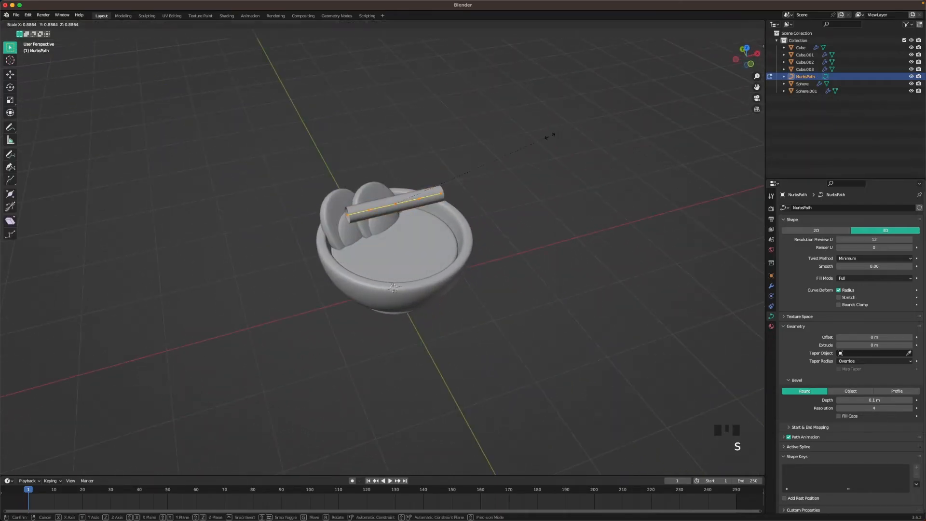
click(537, 141)
middle_drag(492, 166, 506, 191)
scroll(500, 162, up, 2)
key(Tab)
scroll(506, 191, up, 2)
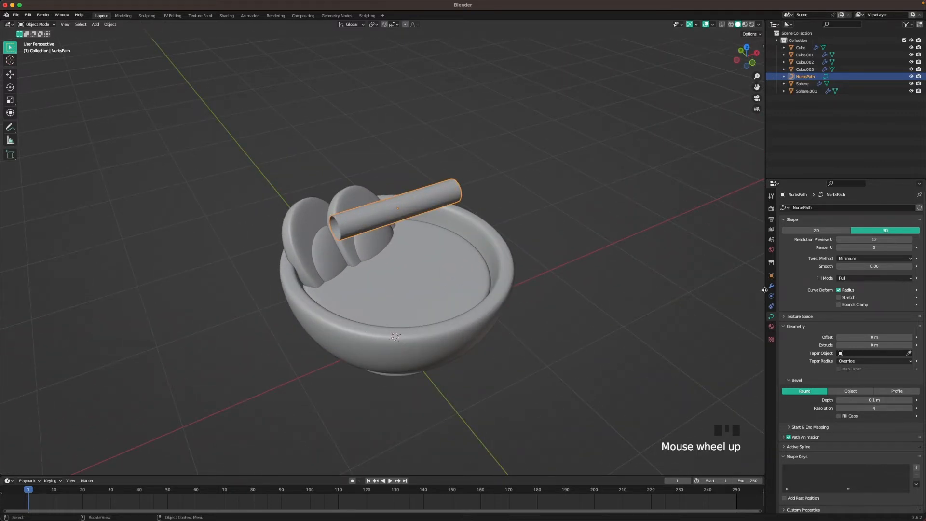
Add a Solidify modifier with 0.04 m thickness and a level 2 Subdivision modifier to the tube
click(771, 286)
click(814, 208)
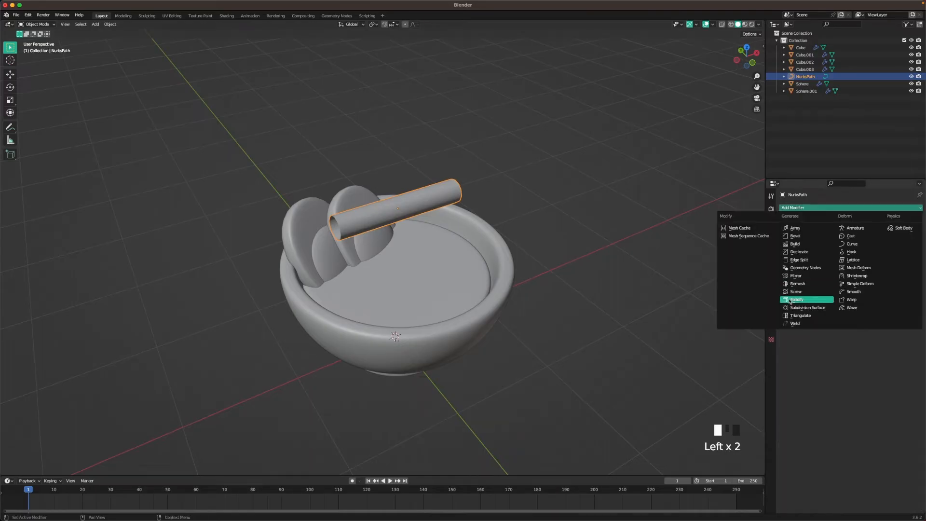
click(808, 300)
middle_drag(398, 215, 417, 210)
scroll(416, 211, up, 2)
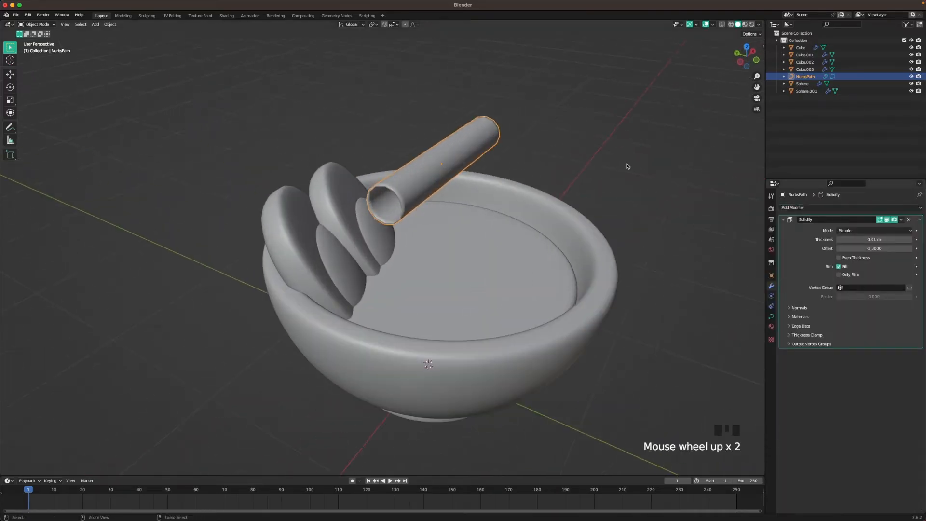
key(ctrl+2)
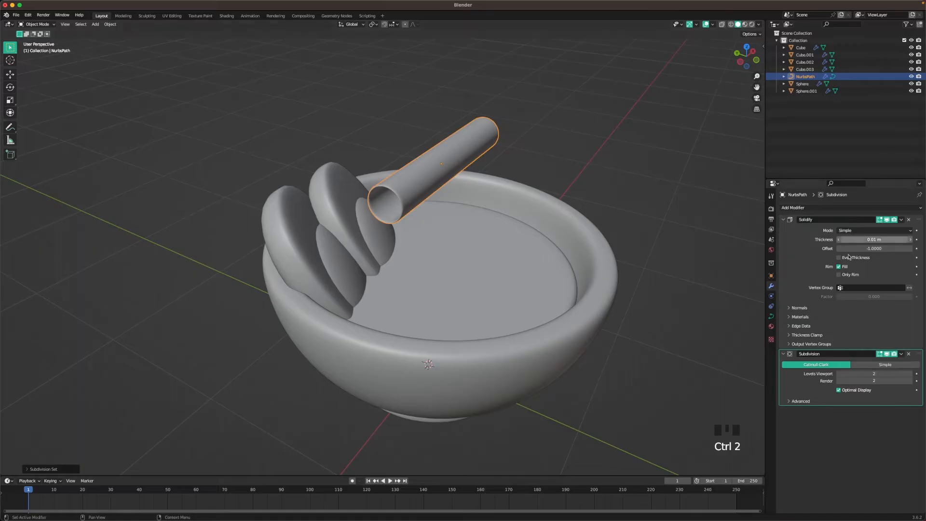
click(803, 236)
click(873, 240)
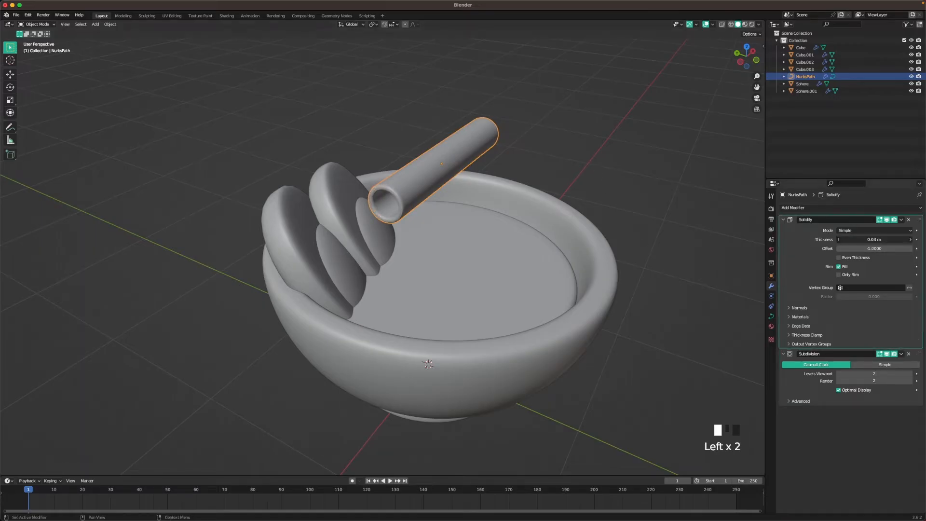
click(596, 146)
scroll(590, 148, down, 3)
middle_drag(503, 185, 415, 220)
click(415, 221)
key(s)
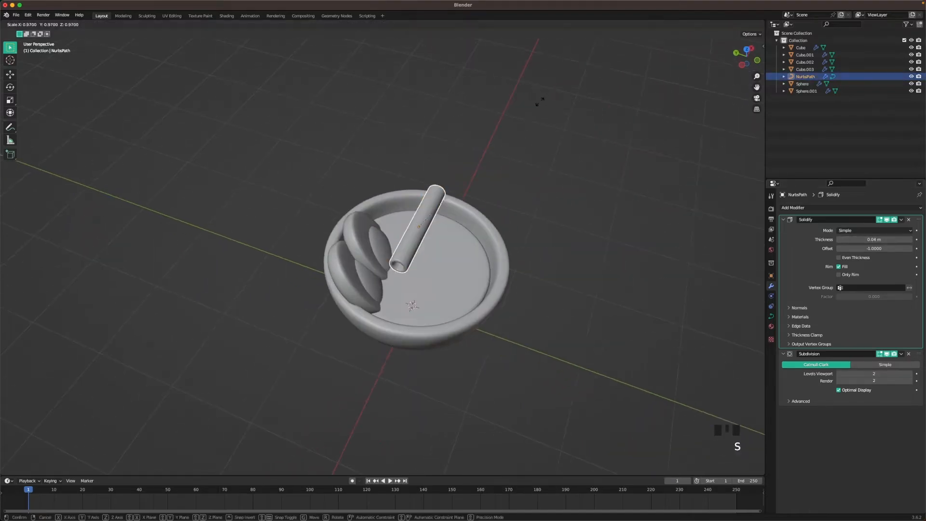
click(533, 110)
key(super+z)
Adjust the scale of the tube's path points in Edit Mode
key(Tab)
middle_drag(602, 130, 510, 120)
key(s)
click(563, 122)
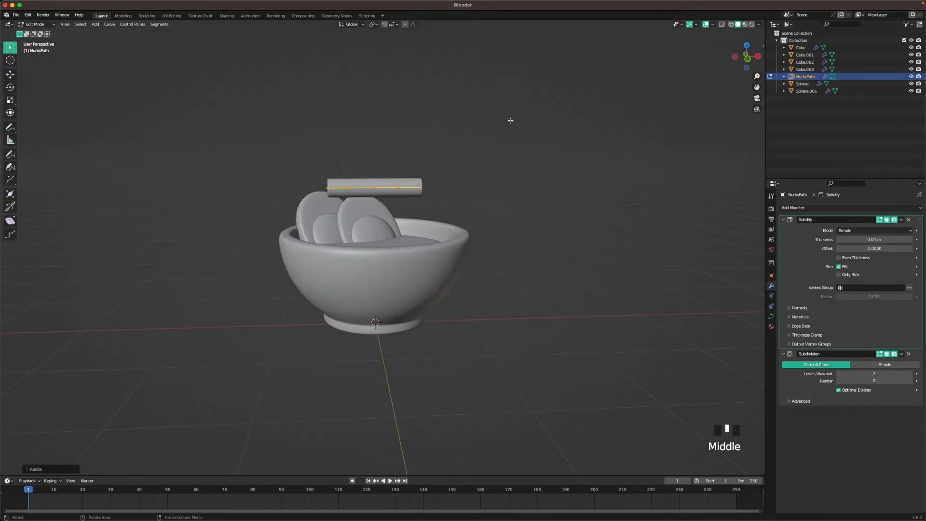
Set the tube's bevel depth to 0.08 m and return to Object Mode
click(772, 321)
drag(875, 400, 859, 400)
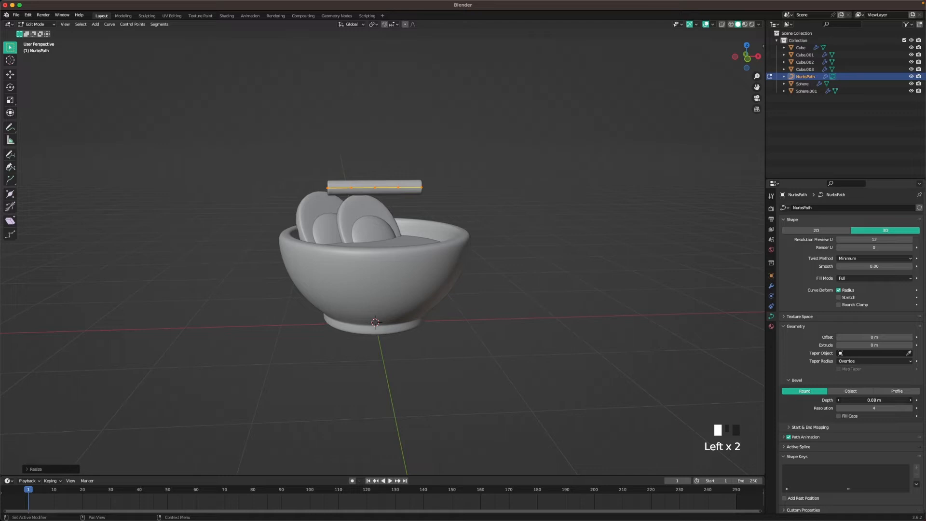
click(539, 178)
middle_drag(539, 177, 484, 185)
key(Tab)
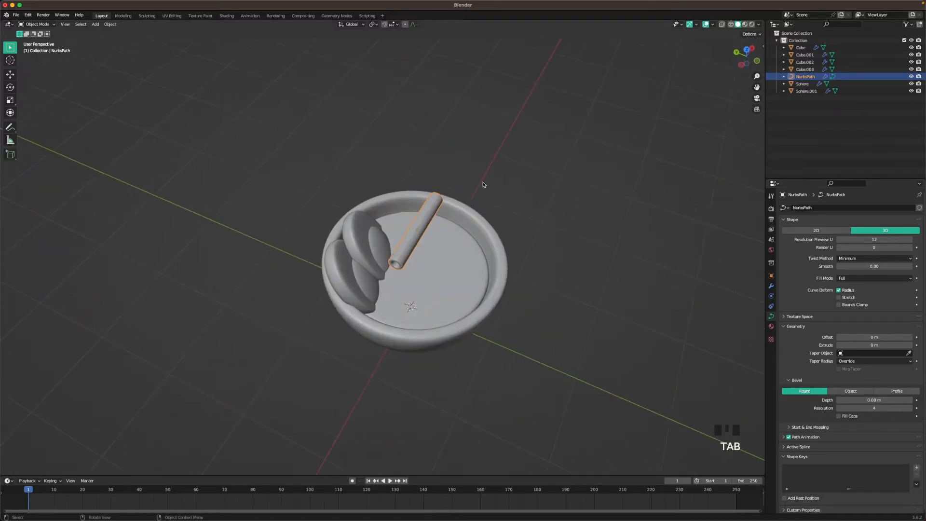
Rotate the tube 90° about Z, then position and slightly rotate it beside the egg halves in top view
text(rz90)
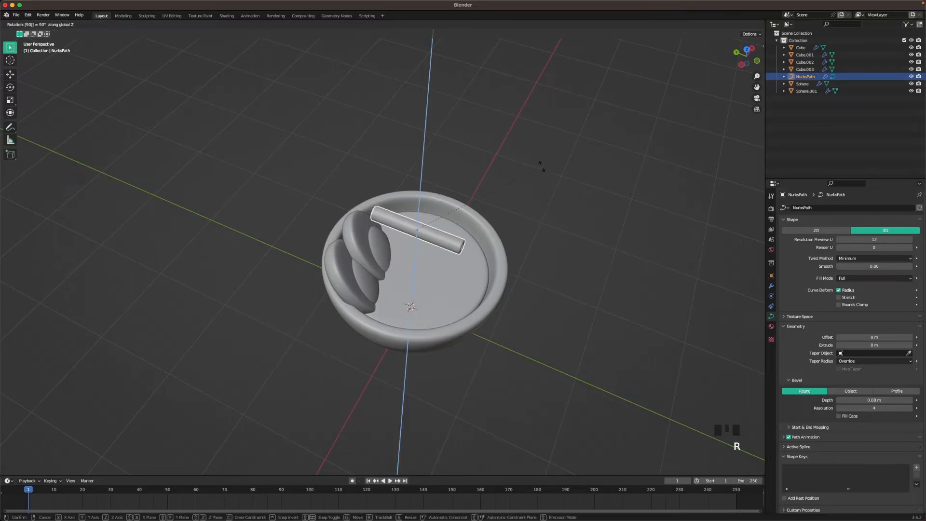
key(Return)
key(grave)
click(547, 138)
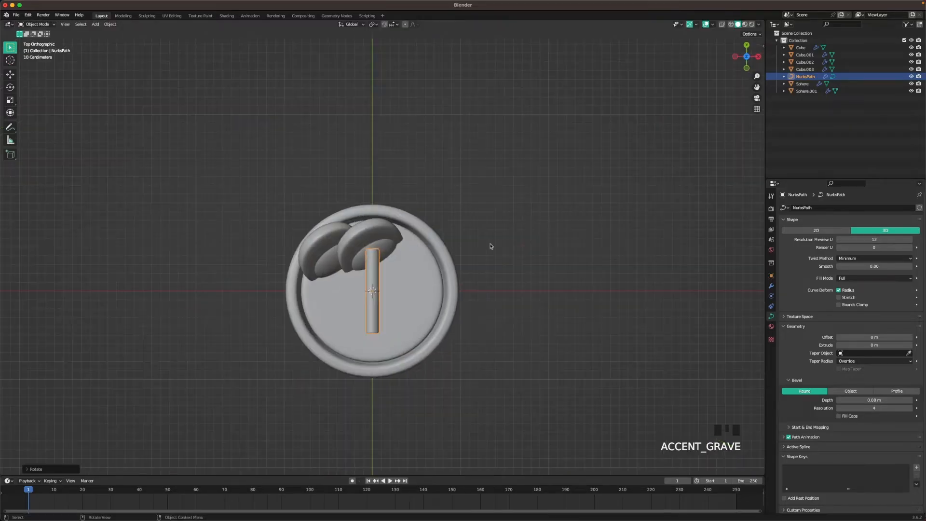
key(g)
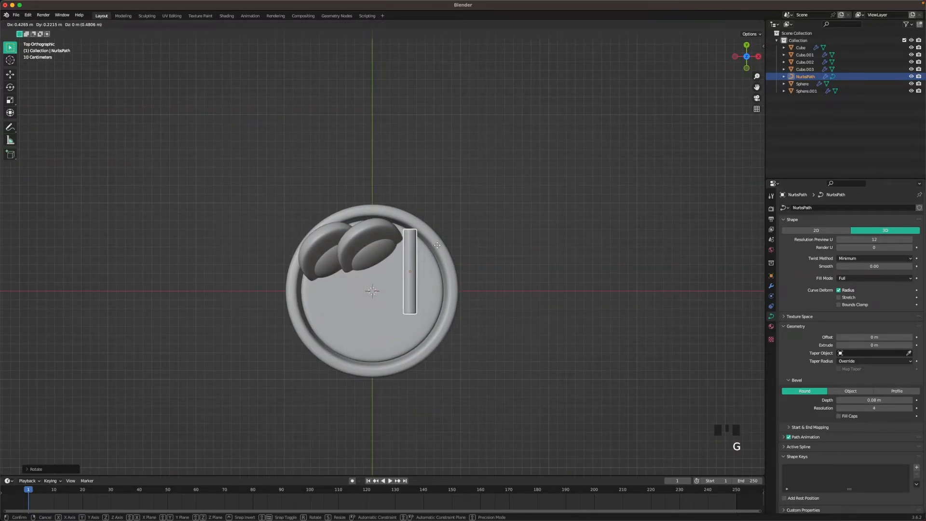
click(439, 241)
key(r)
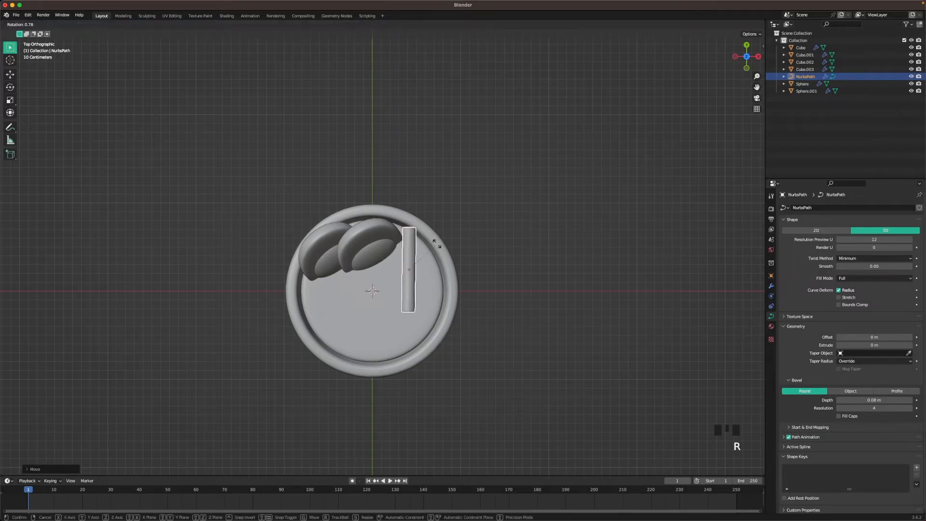
click(440, 252)
Tilt the tube about X and lower it along Z so it sinks partly into the filling
middle_drag(441, 252, 563, 166)
key(r)
key(x)
click(549, 221)
key(g)
key(z)
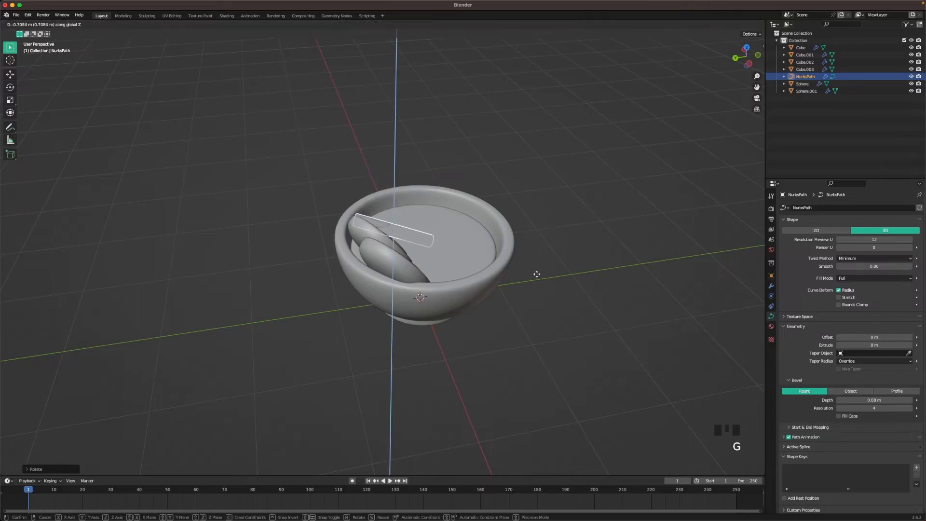
click(537, 273)
Shift the tilted tube slightly across the filling with its height locked on Z
middle_drag(538, 274, 424, 244)
scroll(422, 241, up, 2)
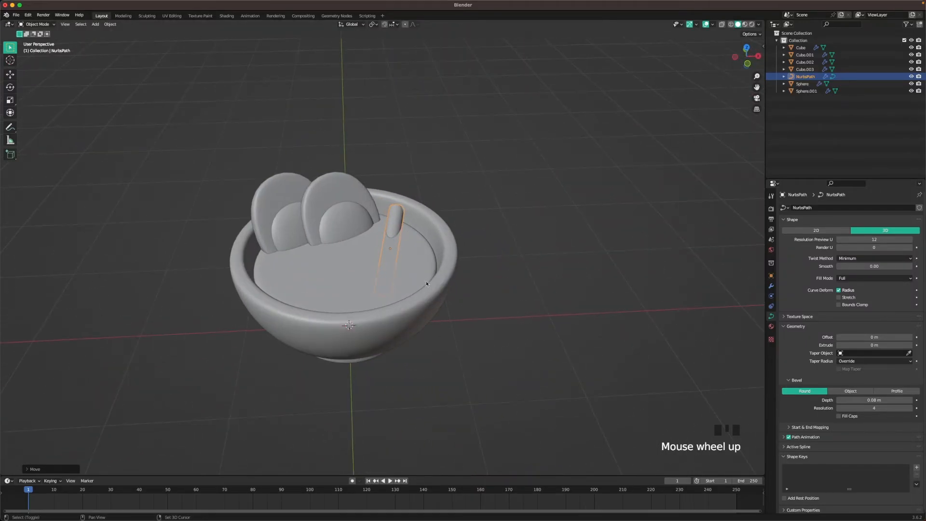
shift+middle_drag(427, 284, 441, 294)
key(g)
key(shift+z)
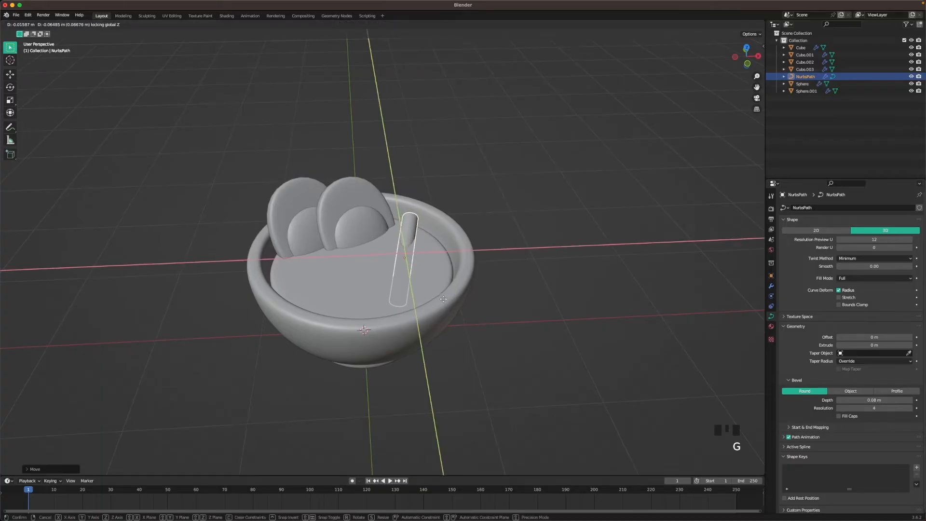
click(444, 299)
Make a linked duplicate of the tube, place it beside the first at the same height, and rotate it slightly about Z
key(shift+d)
right_click(433, 230)
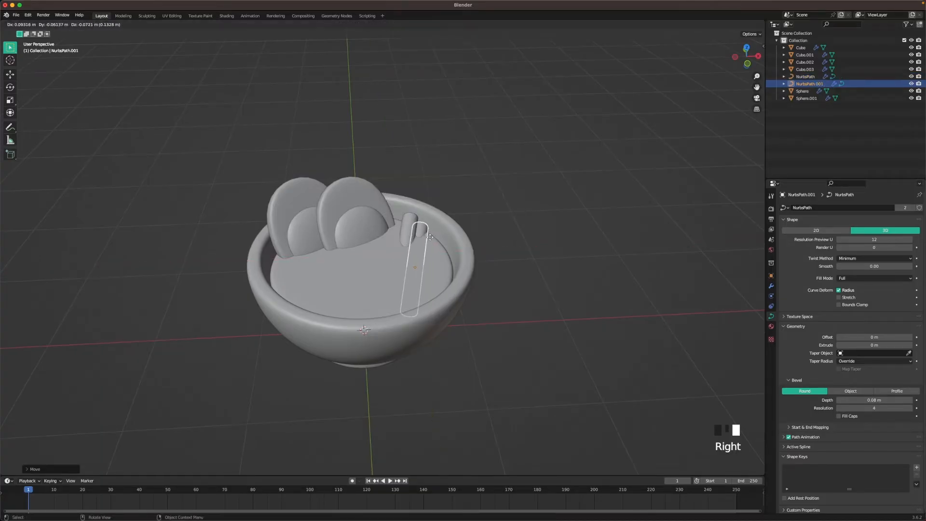
key(shift+z)
click(431, 239)
key(r)
key(z)
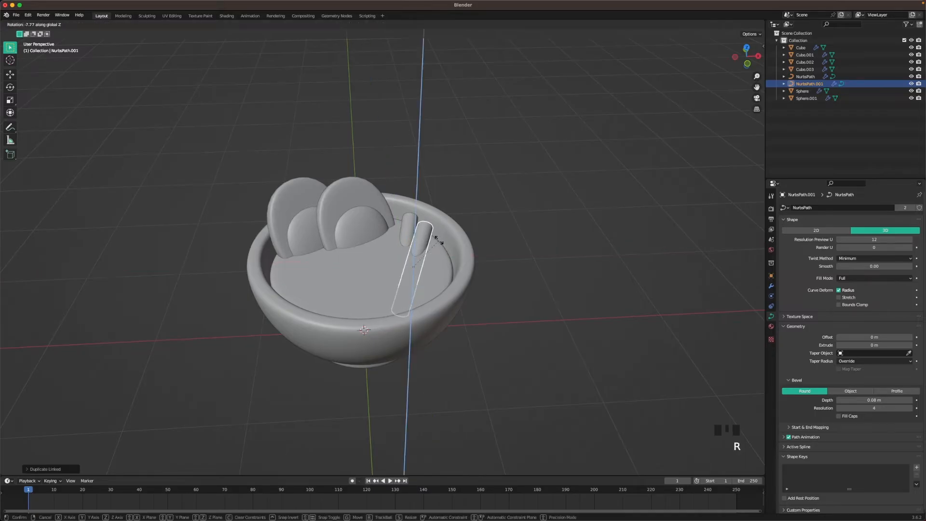
click(439, 241)
Make a linked duplicate of the second tube beside it, locked on Z, then rotate it about Z and nudge it into place
right_click(439, 239)
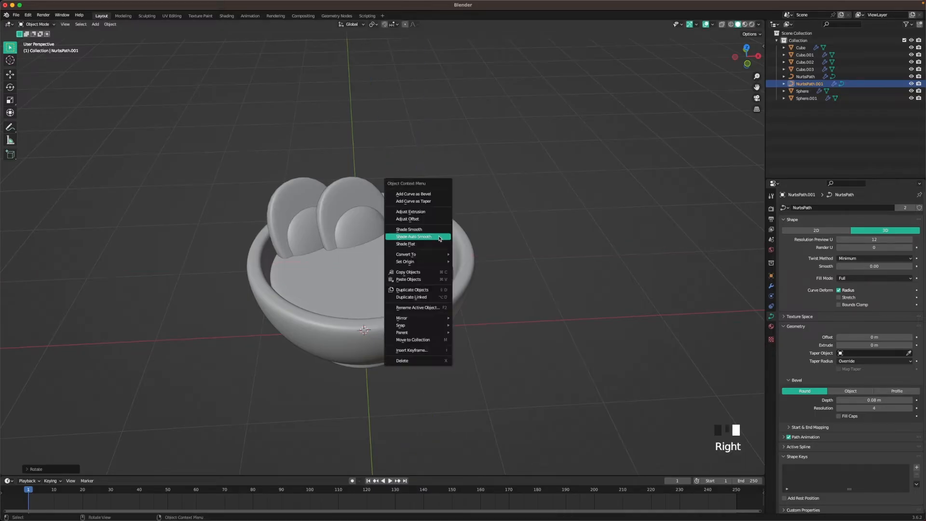
click(439, 239)
key(shift+z)
click(447, 252)
key(r)
key(z)
click(449, 259)
key(g)
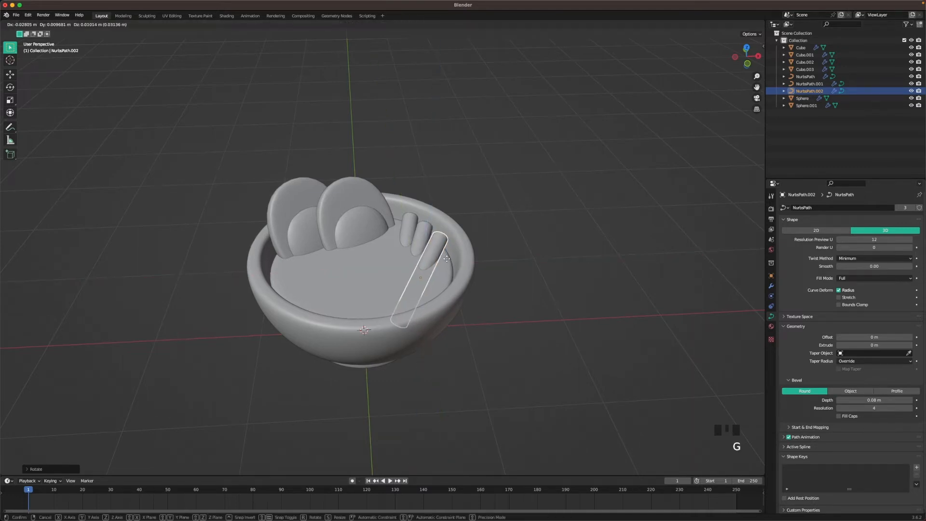
click(445, 257)
Make a linked duplicate of the third tube in front of the others, rotate it about Z, and lower it along Z
right_click(446, 258)
click(446, 258)
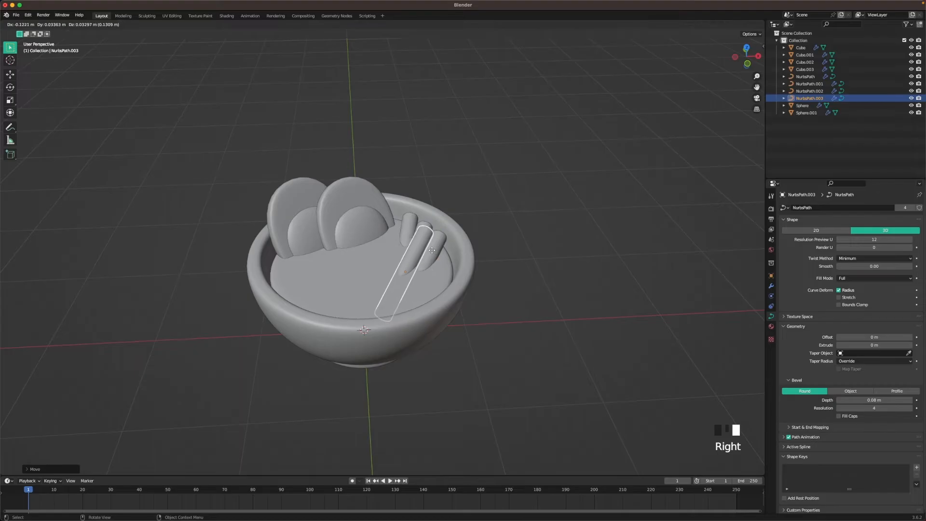
key(r)
key(z)
click(437, 220)
key(r)
key(z)
click(438, 224)
key(g)
key(z)
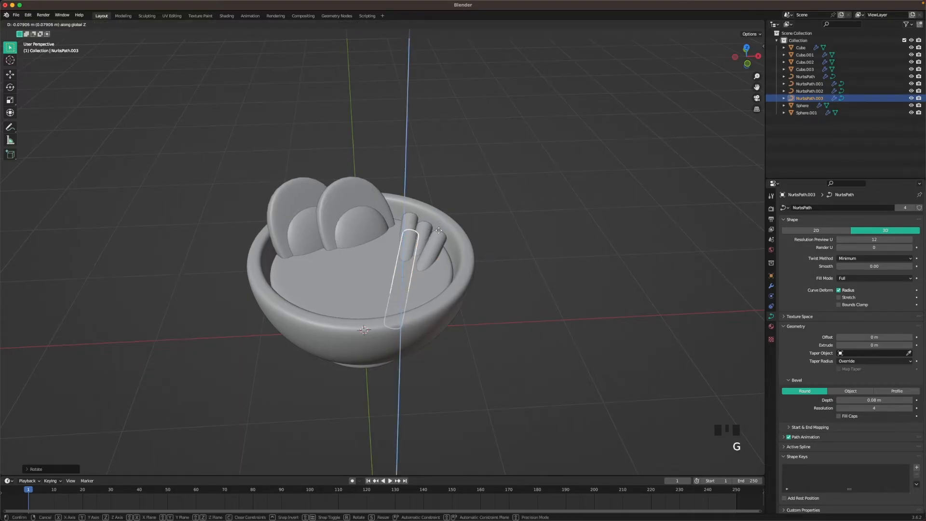
click(439, 230)
click(489, 219)
Add a mesh circle around the bowl's base and reduce its number of vertices
middle_drag(478, 230, 486, 211)
click(520, 202)
scroll(486, 211, down, 2)
click(424, 194)
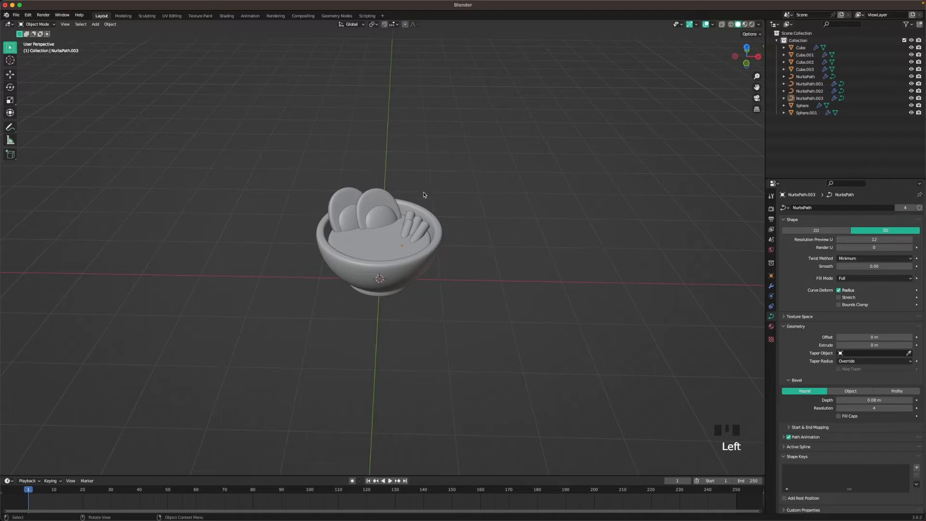
key(shift+a)
mouse_move(404, 166)
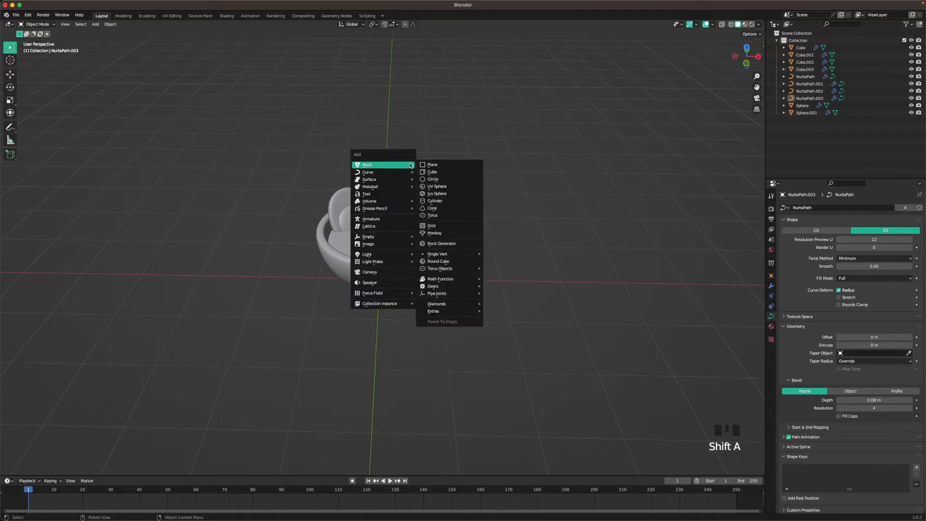
click(439, 179)
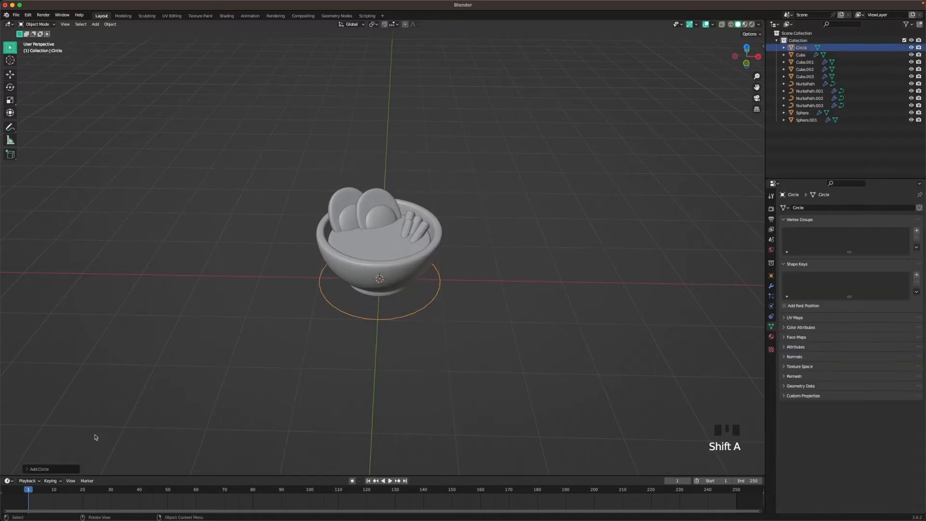
click(29, 470)
click(85, 390)
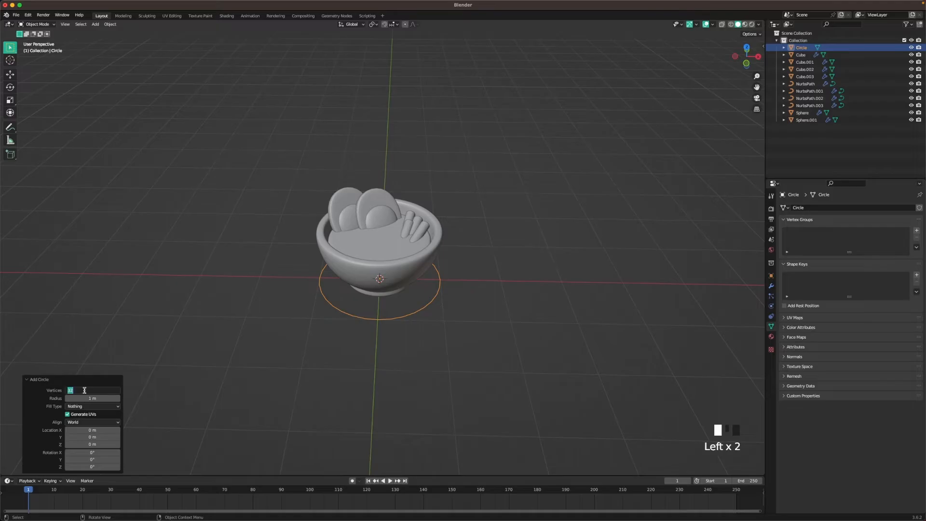
key(Return)
key(Tab)
key(Tab)
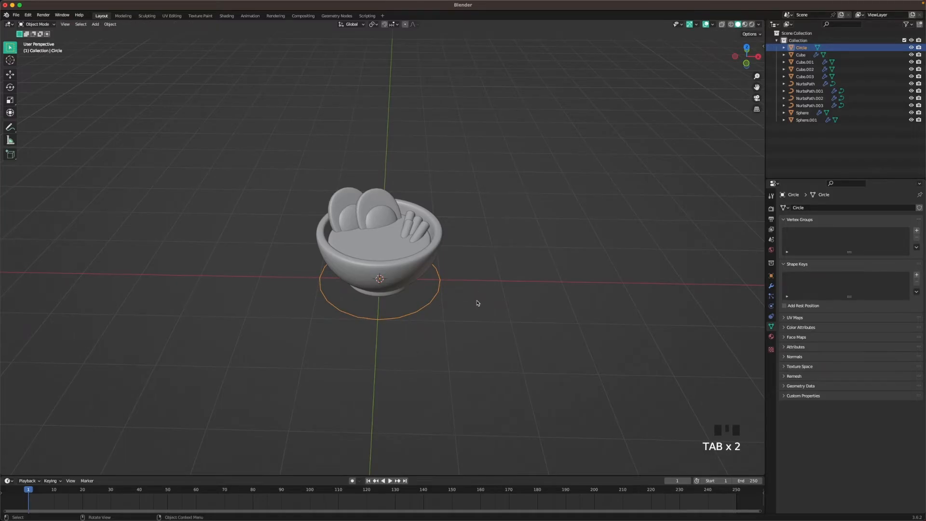
Raise the circle about 2.3 m along Z so it floats above the bowl
key(g)
key(z)
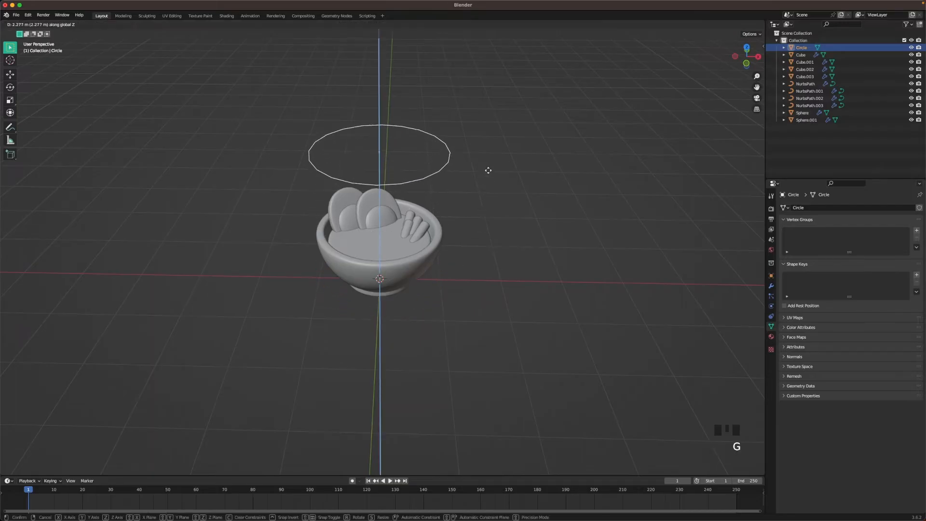
click(492, 165)
Select every other vertex of the circle with Checker Deselect and scale them inward to form a star outline
key(Tab)
shift+middle_drag(487, 170, 507, 273)
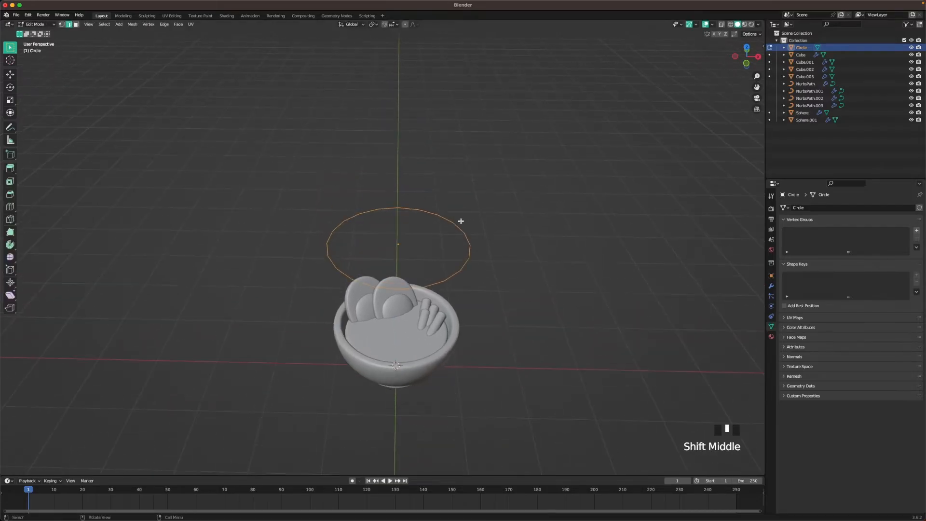
middle_drag(270, 72, 265, 113)
click(62, 24)
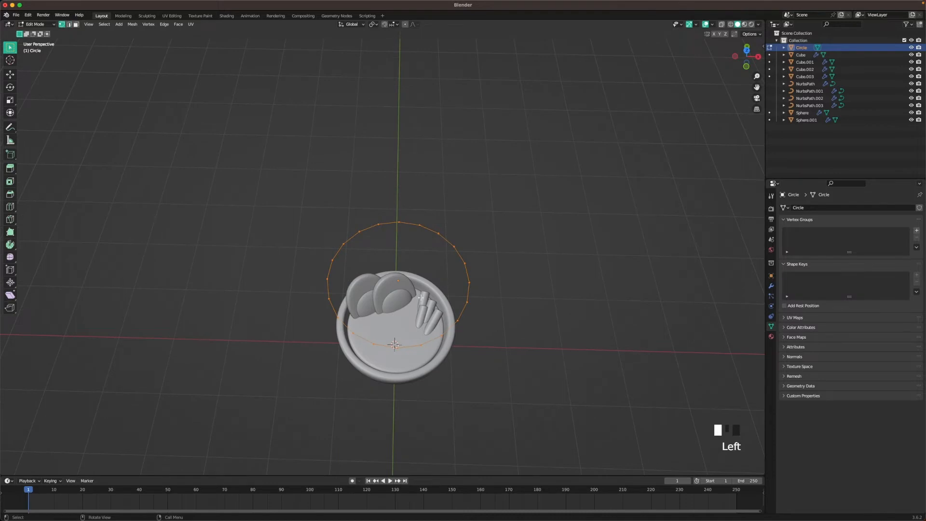
scroll(421, 298, up, 1)
click(104, 24)
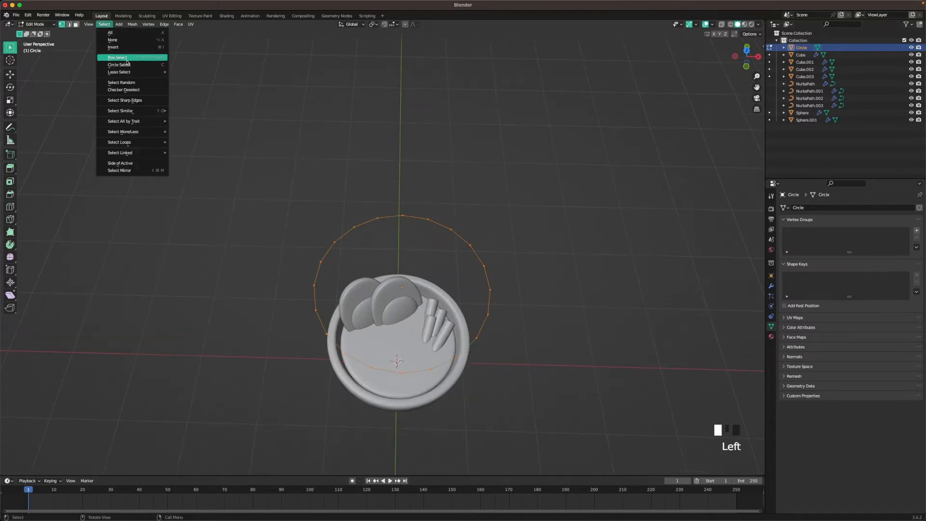
click(131, 89)
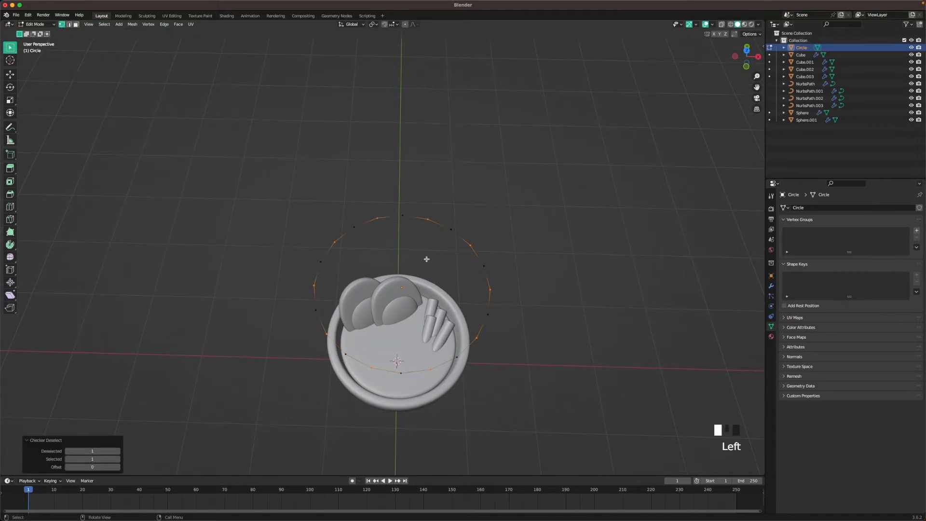
key(grave)
click(563, 256)
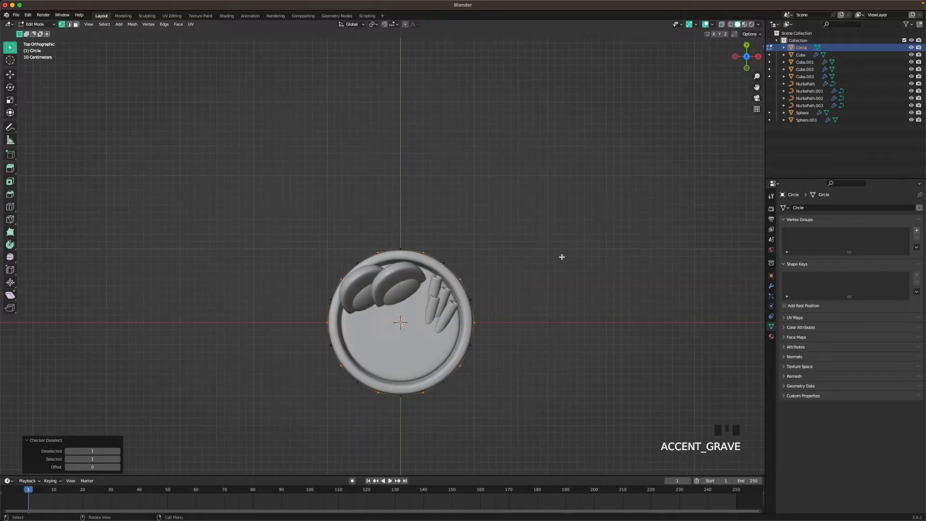
key(s)
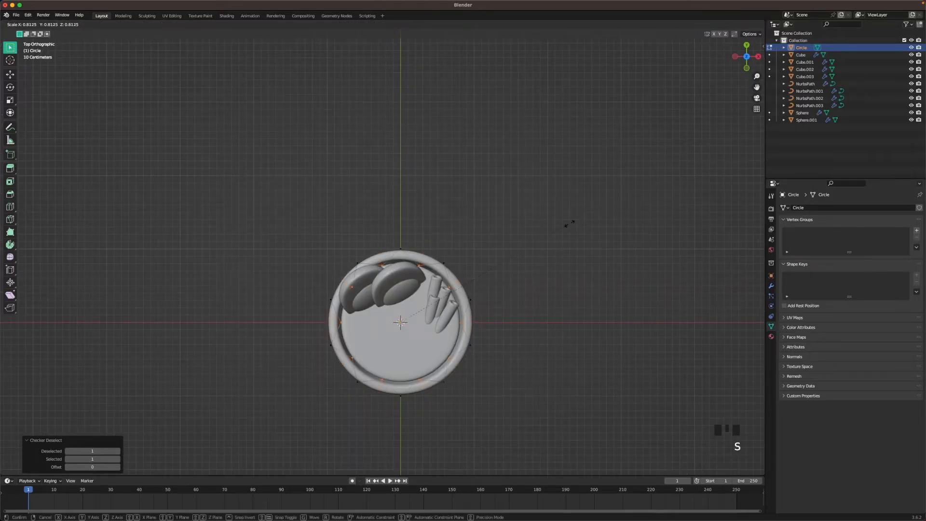
click(524, 249)
Fill the star outline with a face and extrude it upward about 0.25 m
middle_drag(536, 311, 561, 299)
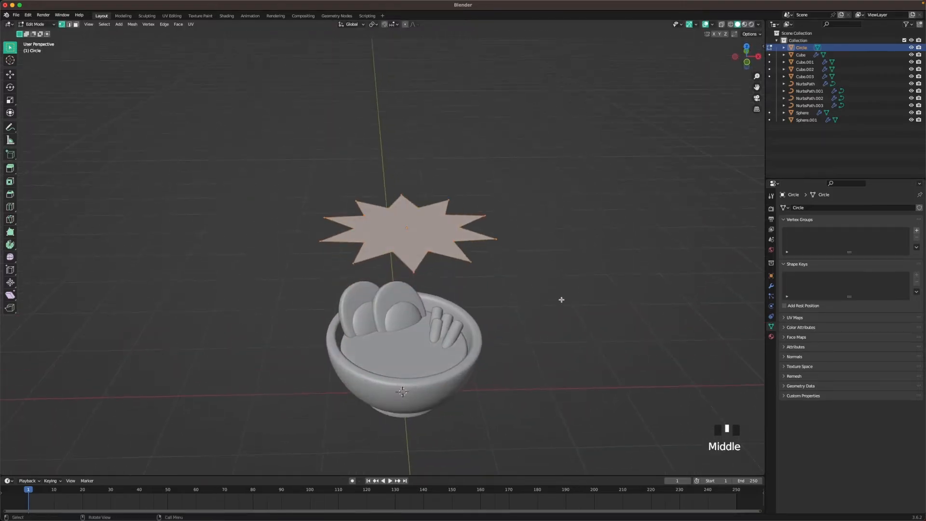
key(e)
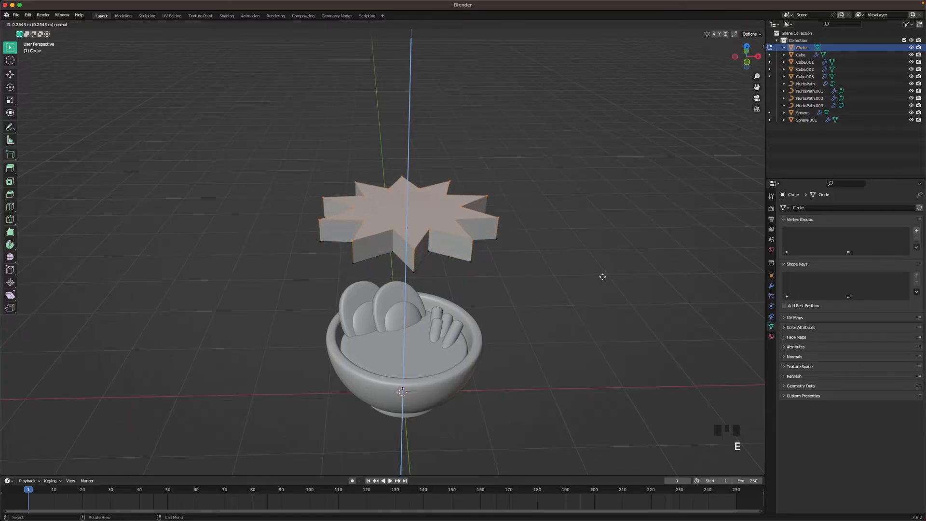
click(603, 275)
key(Tab)
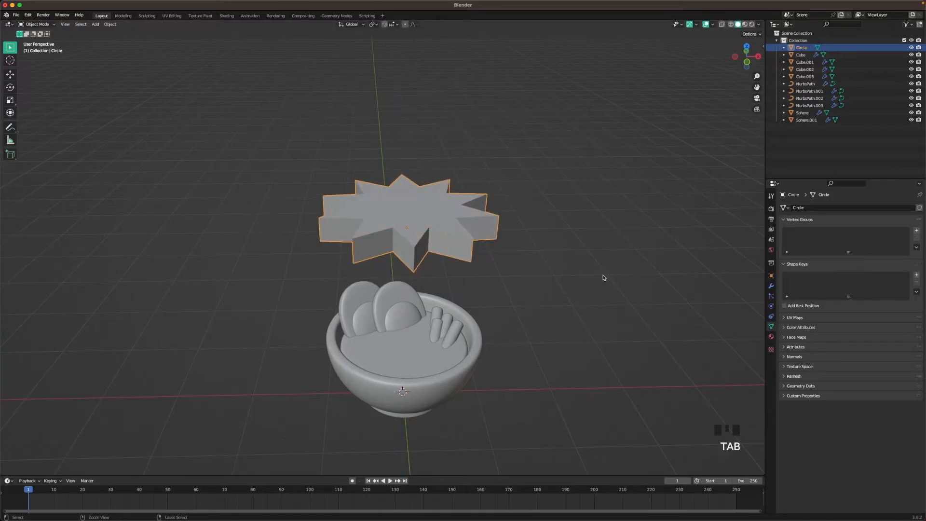
Add a Subdivision modifier to the star with both viewport and render levels set to 3
key(ctrl+3)
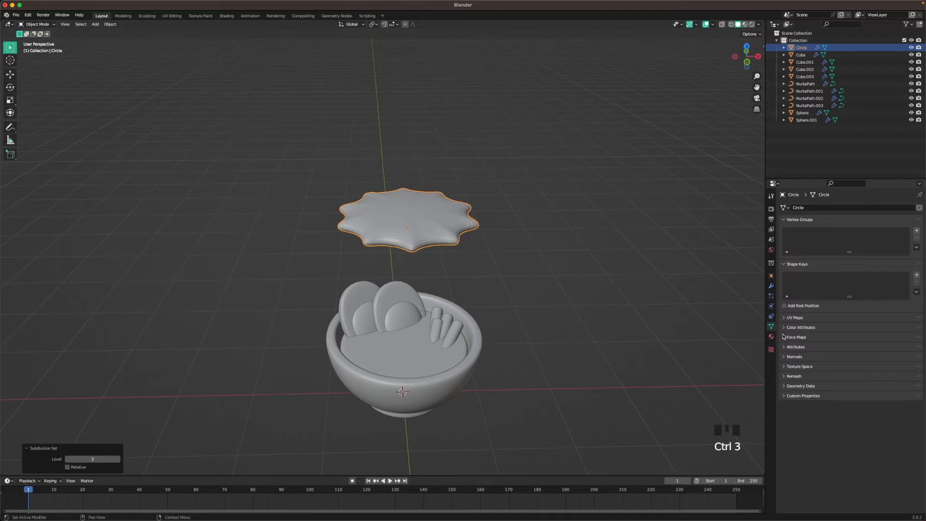
click(771, 287)
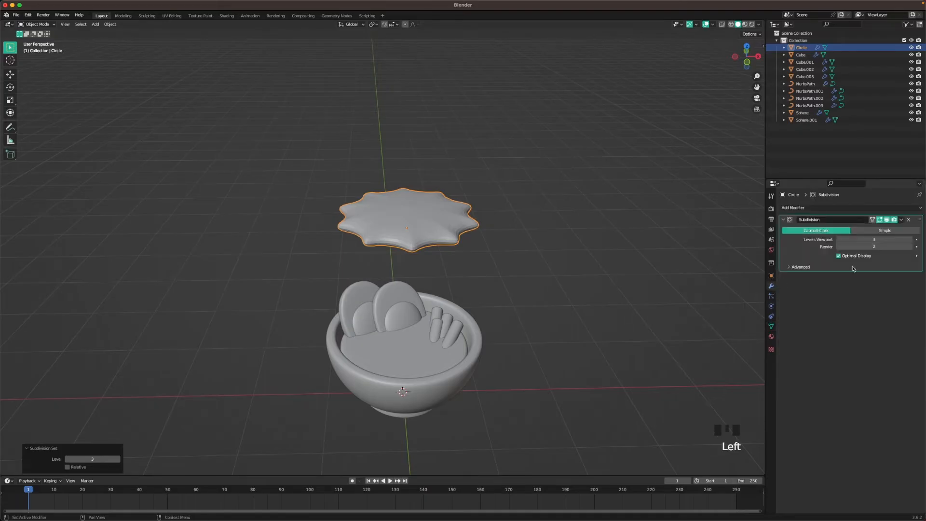
click(795, 257)
Inset the star's upper and lower faces together by about 0.057 m
key(Tab)
middle_drag(449, 244, 460, 180)
click(76, 25)
shift+click(460, 180)
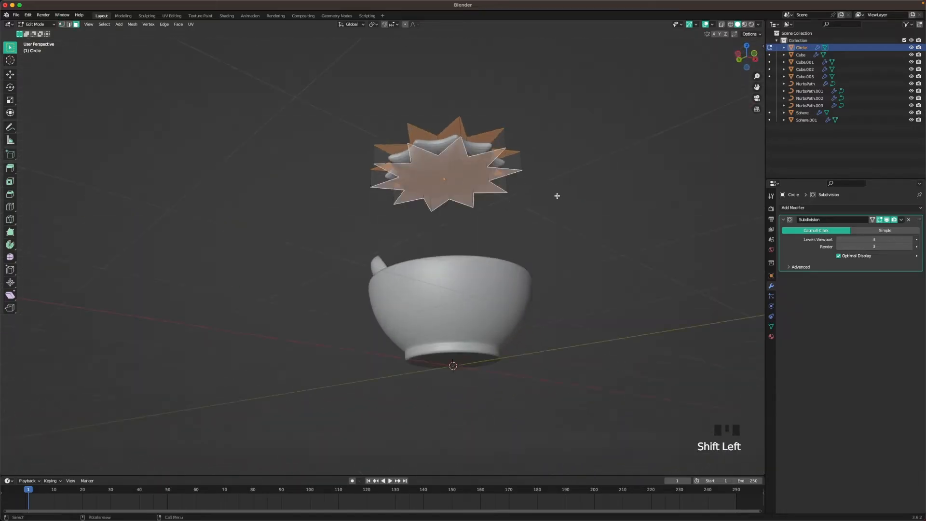
middle_drag(555, 197, 542, 245)
key(i)
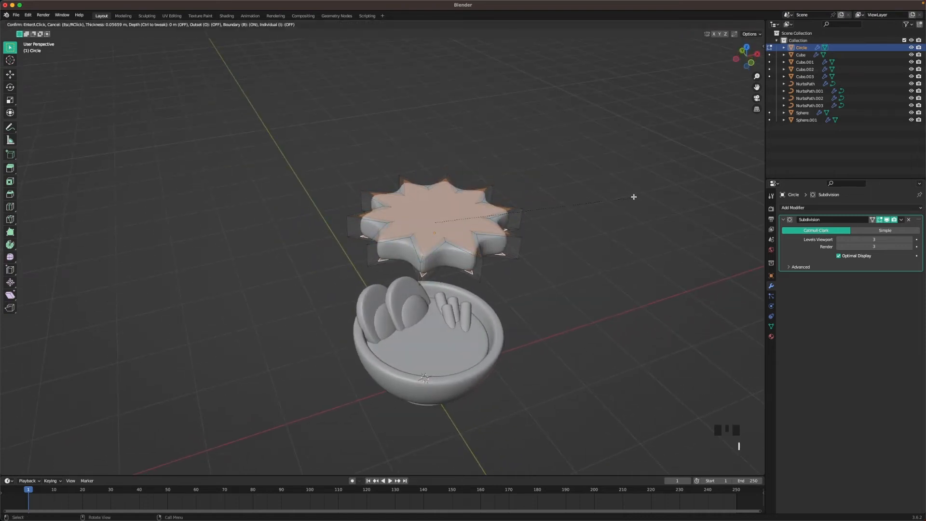
click(633, 196)
key(Tab)
Apply smooth shading to the star with Auto Smooth at 30°
middle_drag(572, 253, 412, 258)
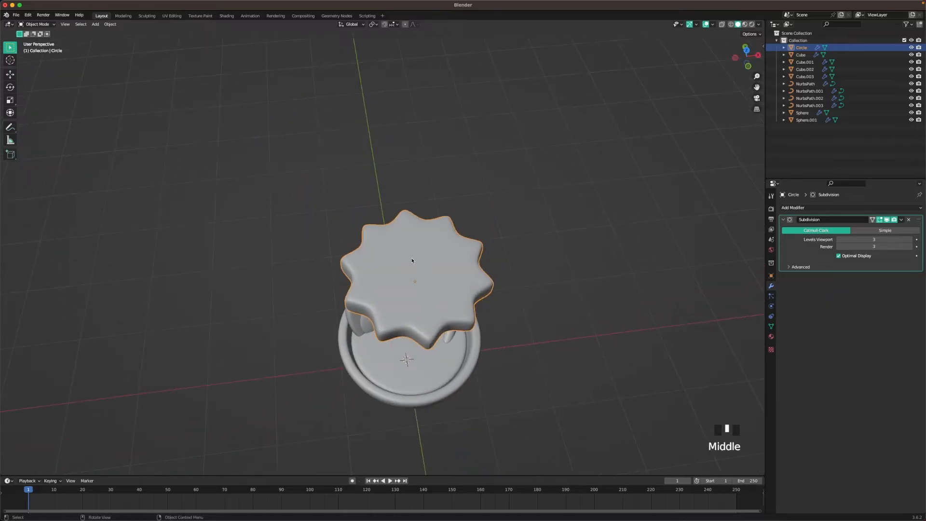
right_click(416, 258)
click(415, 258)
Add an Archimedean curve spiral in top view with 2 turns, 25 steps, radius growth 0.96 and radius 1.09
middle_drag(602, 290, 505, 261)
scroll(481, 295, down, 2)
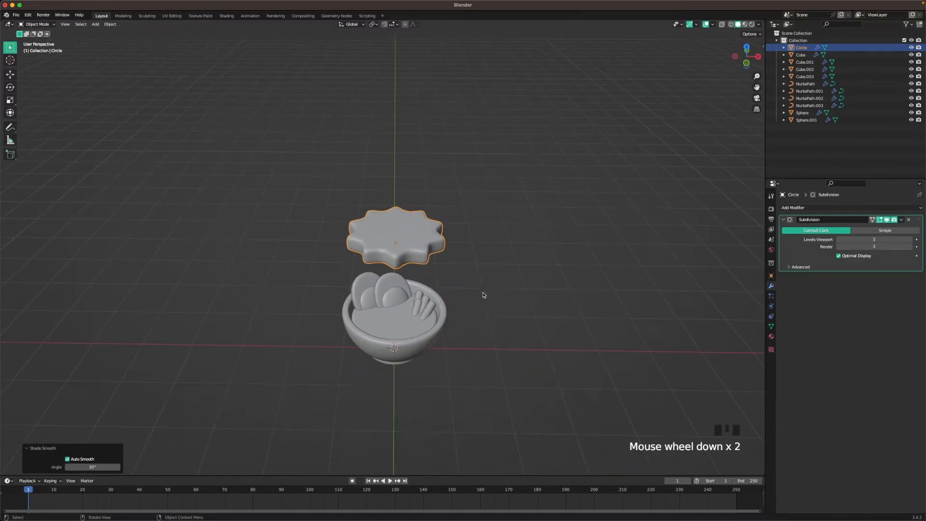
key(grave)
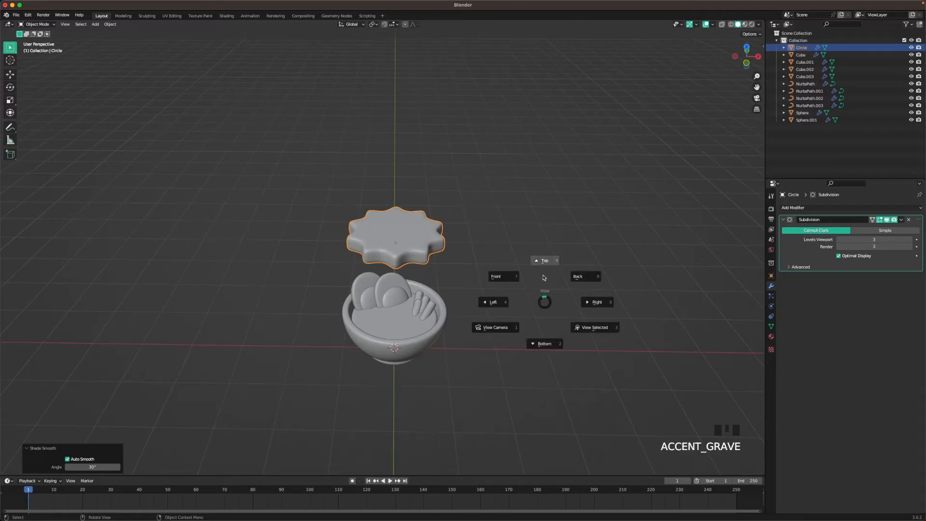
key(shift+a)
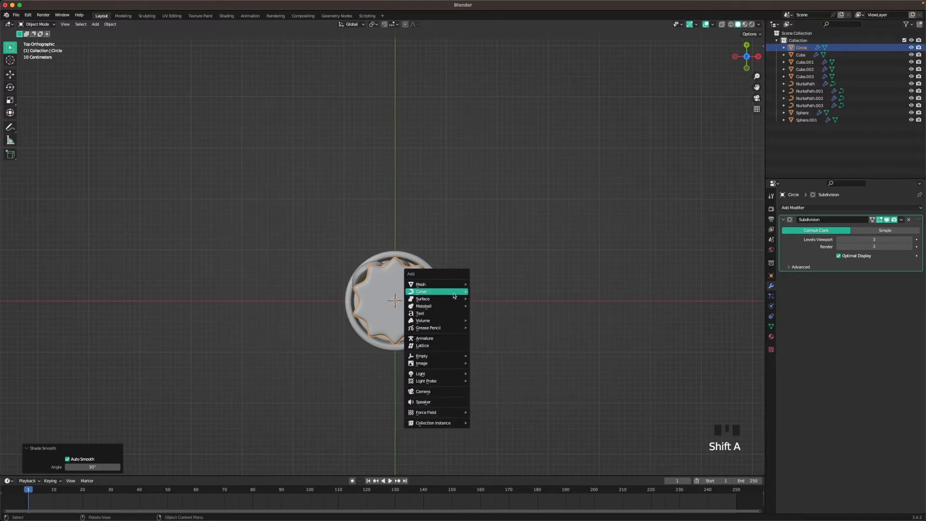
mouse_move(449, 292)
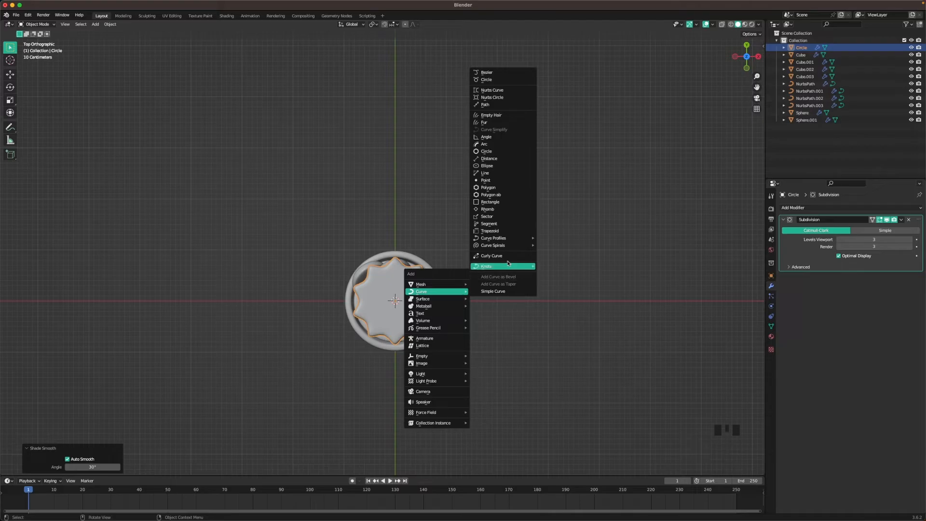
mouse_move(512, 246)
click(568, 245)
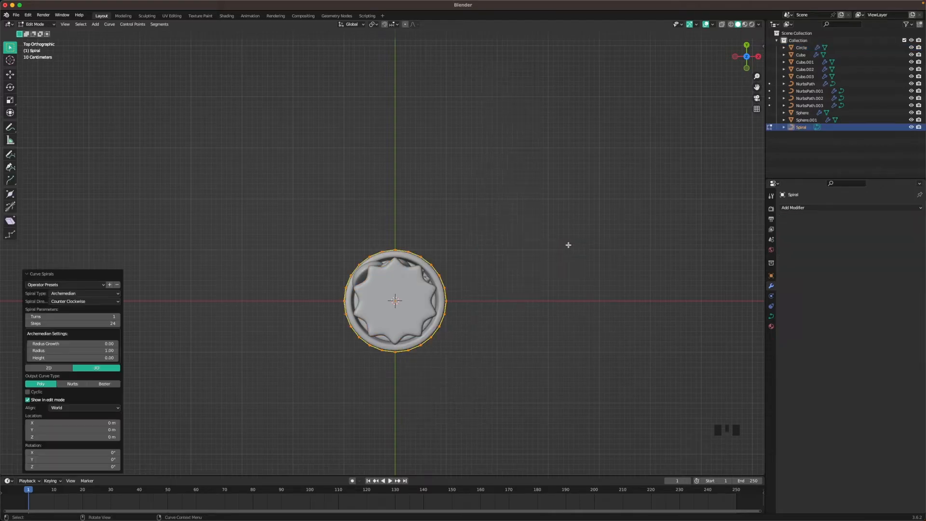
click(118, 317)
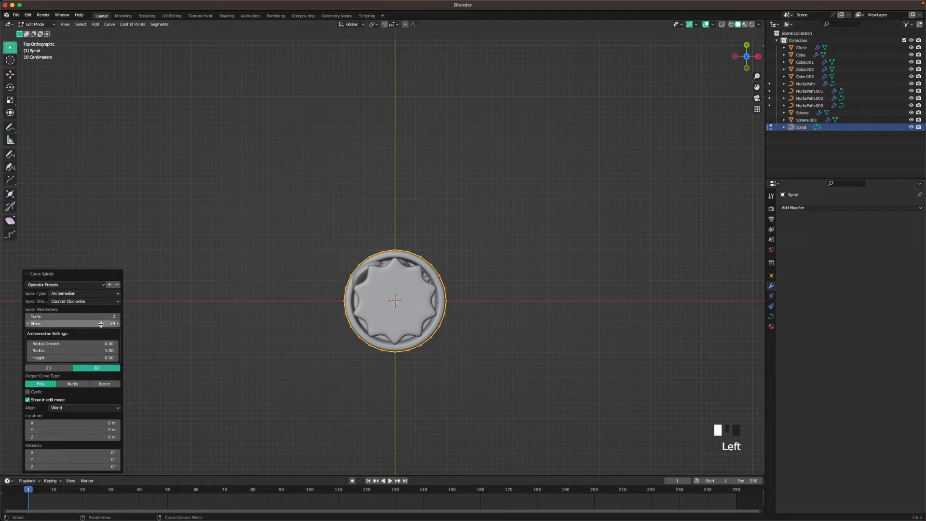
drag(100, 324, 92, 345)
Scale the spiral by about 0.198 and again by 0.888, moving it to sit centred on the star
key(s)
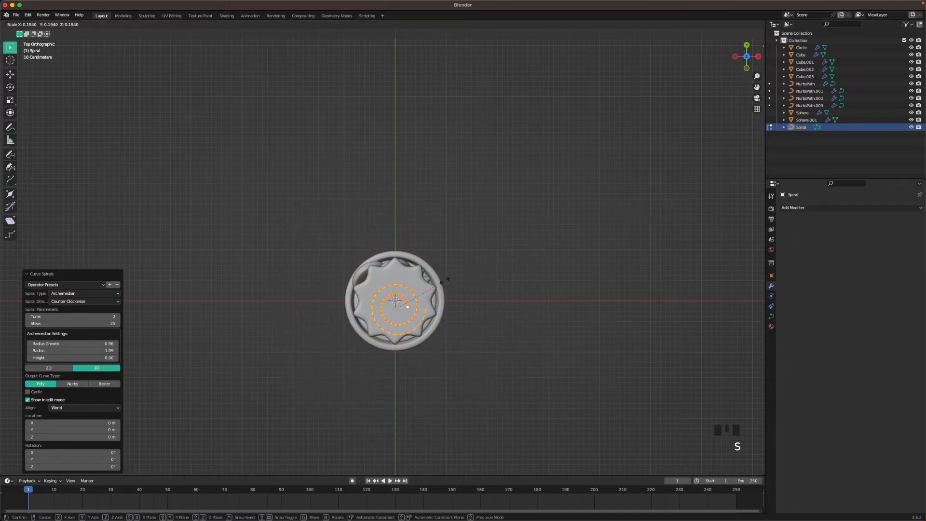
click(445, 280)
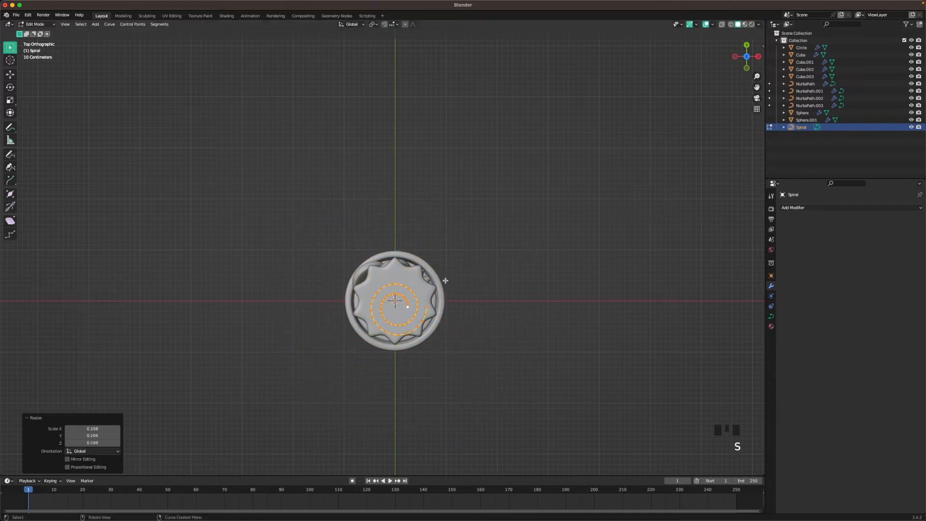
key(g)
click(476, 296)
key(s)
click(497, 293)
key(g)
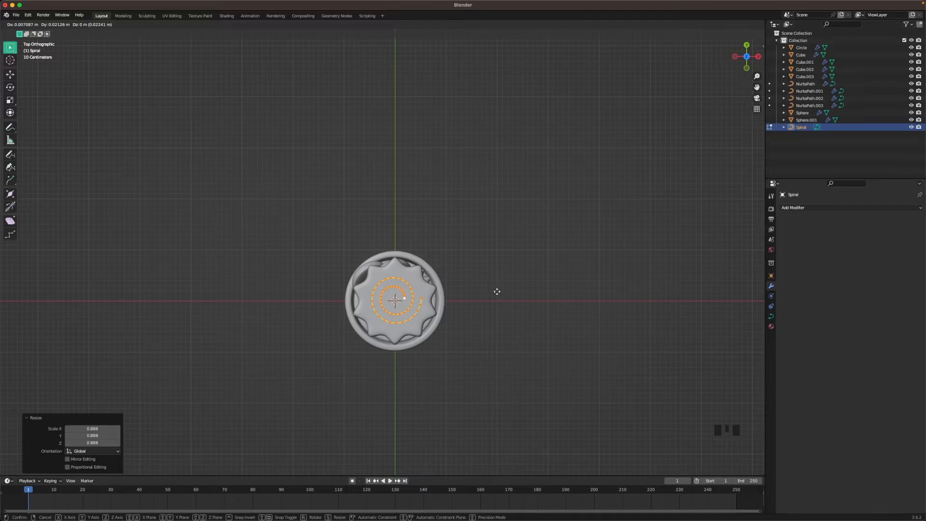
click(497, 292)
Raise the spiral about 2.77 m along Z onto the star's upper surface
scroll(535, 348, up, 2)
middle_drag(569, 356, 507, 342)
key(Tab)
key(g)
key(z)
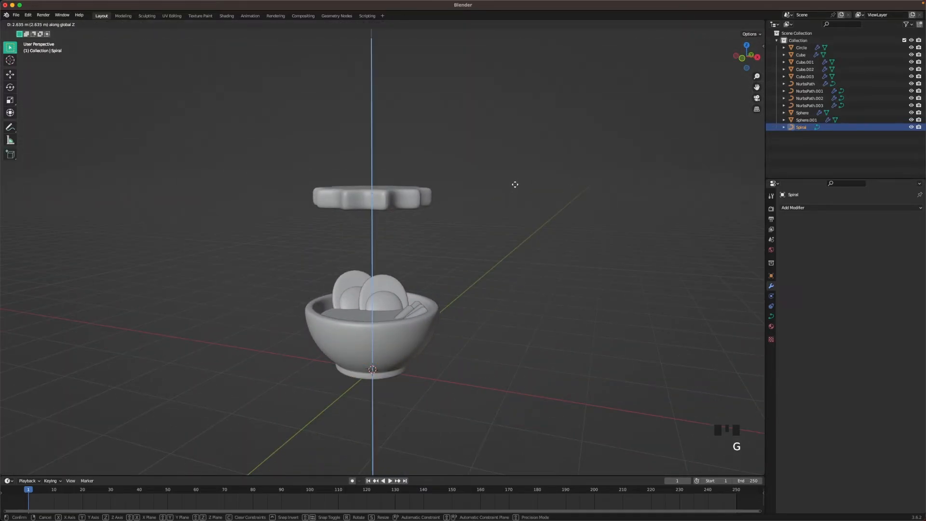
click(516, 180)
Give the spiral curve a round bevel depth of 0.047 m and enable Fill Caps
middle_drag(515, 180, 516, 205)
key(grave)
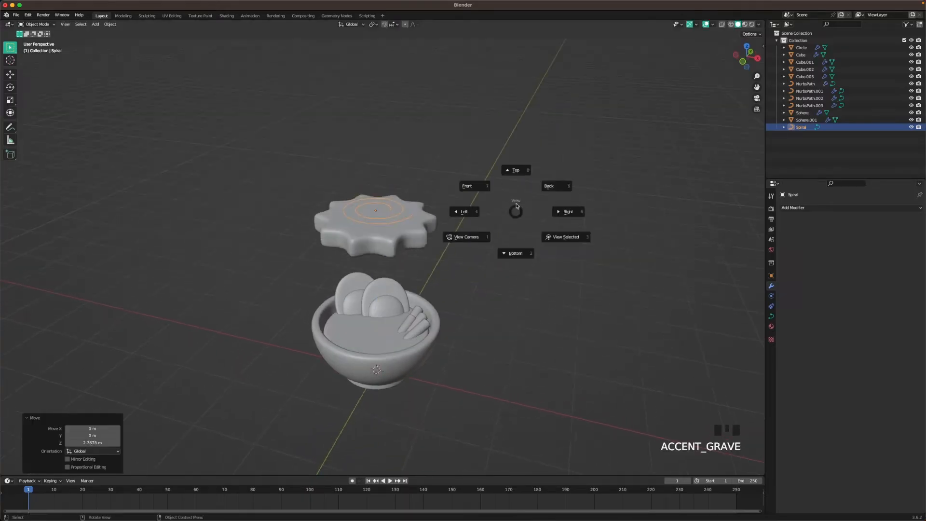
click(517, 170)
scroll(501, 232, up, 2)
click(771, 316)
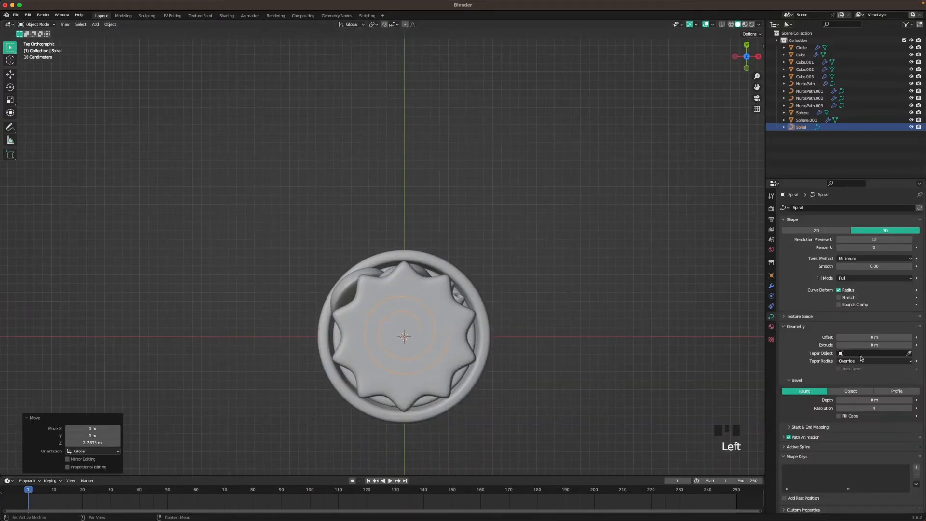
shift+drag(866, 399, 884, 399)
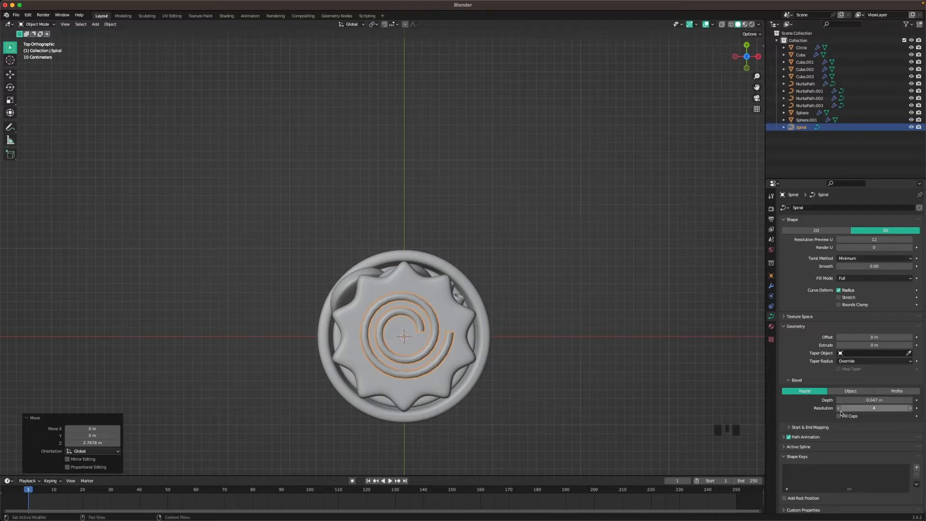
click(574, 281)
key(Tab)
key(Tab)
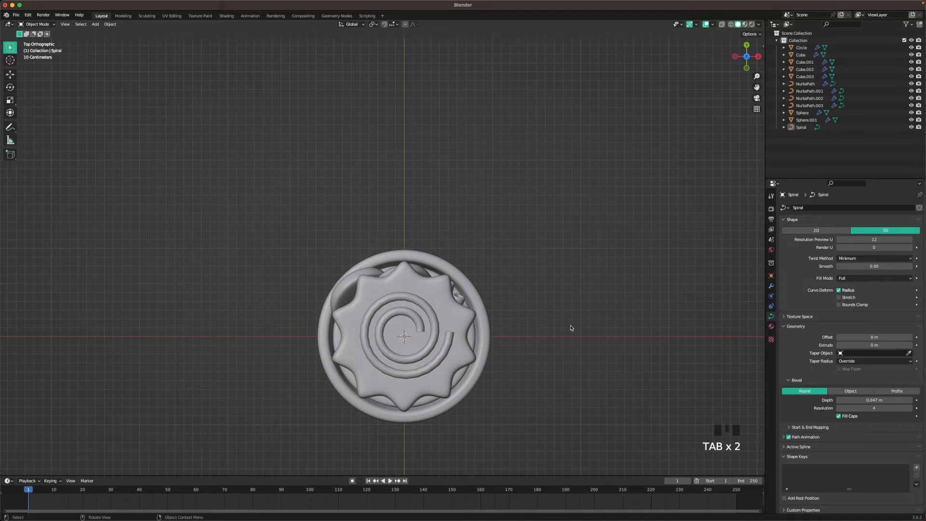
Add a level 2 Subdivision modifier to the spiral
middle_drag(571, 328, 608, 306)
click(456, 303)
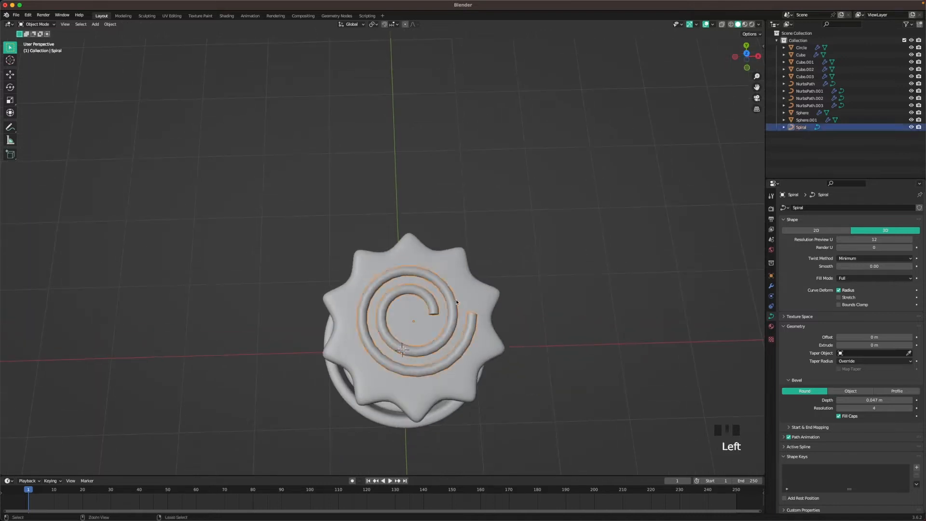
key(ctrl+2)
Lower the spiral about 0.05 m along Z so it sinks partly into the star, and deselect it
middle_drag(581, 353, 575, 326)
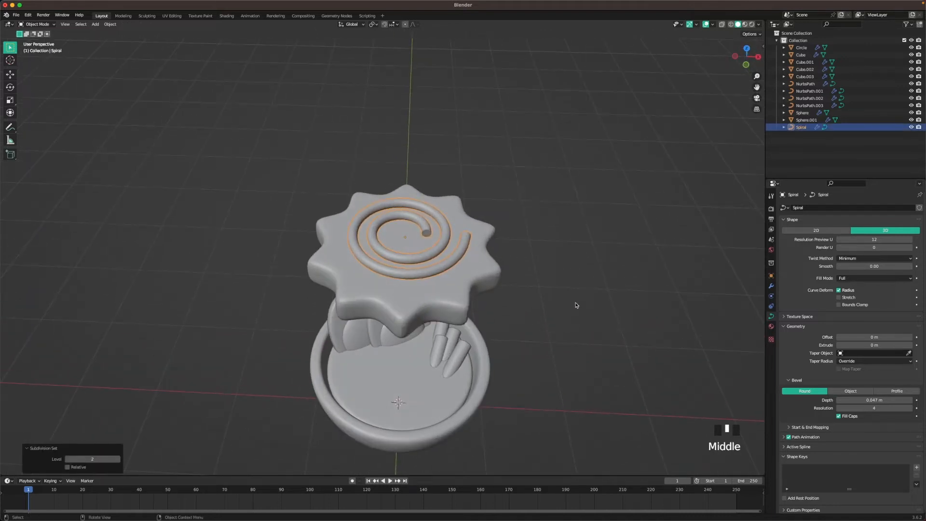
key(g)
key(z)
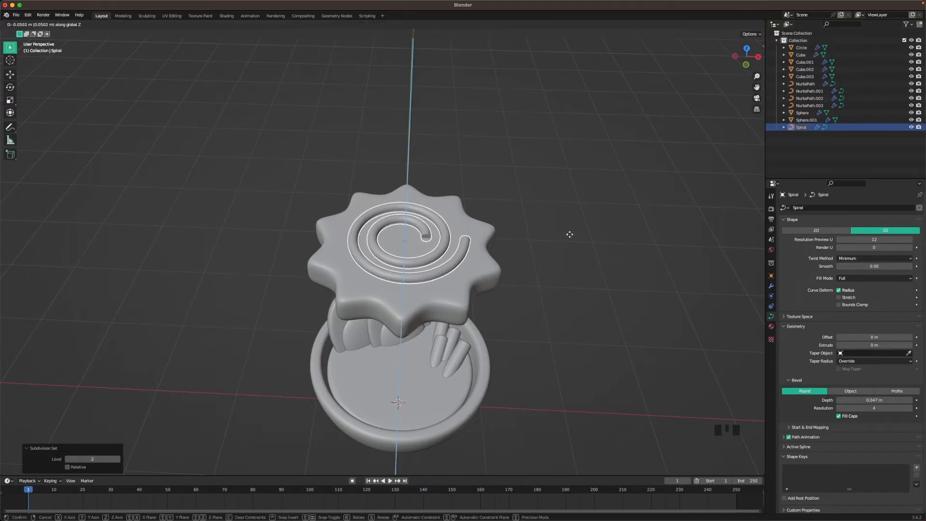
click(570, 234)
scroll(571, 239, down, 4)
click(563, 292)
Select the star together with its spiral and scale both to about 0.51 of their size
middle_drag(563, 292, 558, 269)
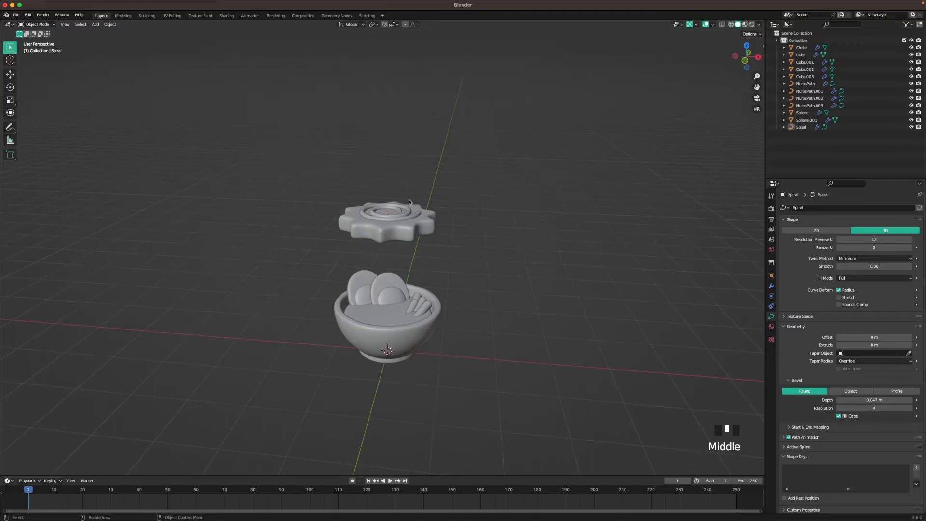
click(410, 202)
middle_drag(432, 224, 628, 219)
middle_drag(559, 230, 607, 205)
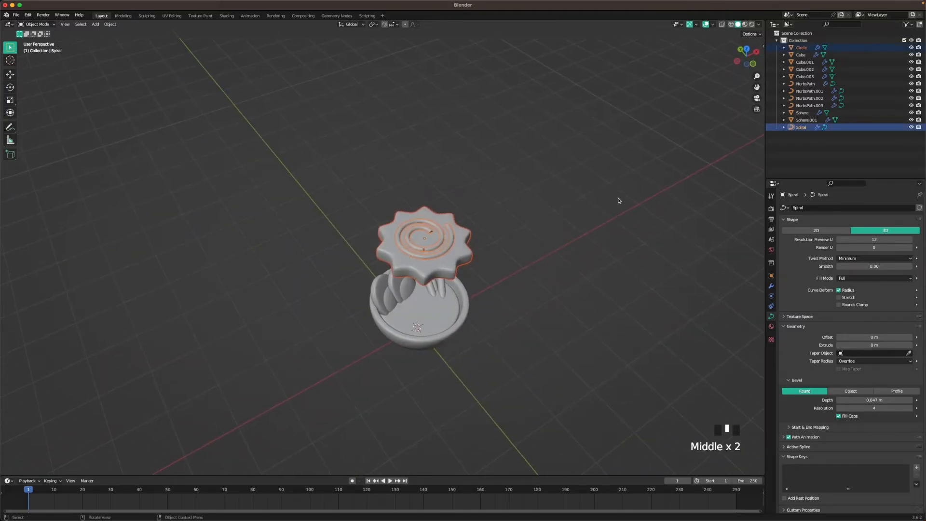
key(Tab)
key(Tab)
key(Tab)
key(Tab)
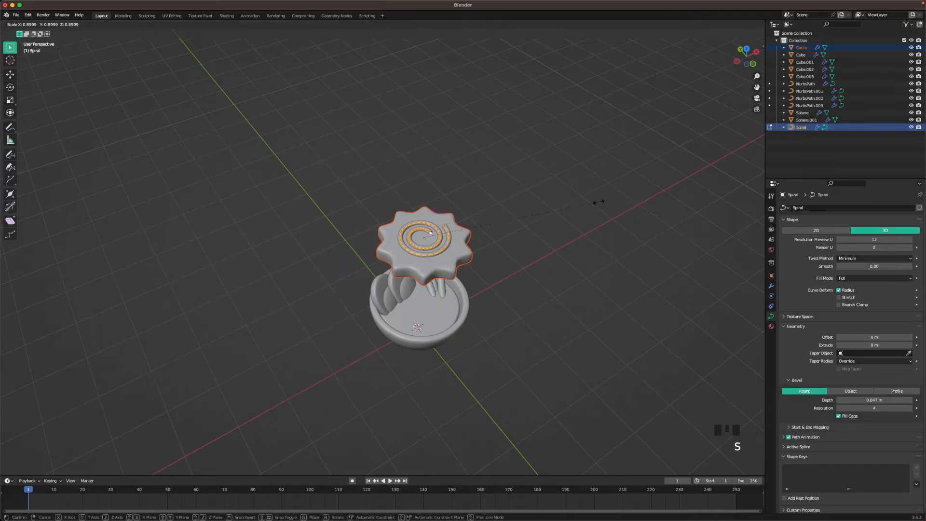
key(Tab)
key(s)
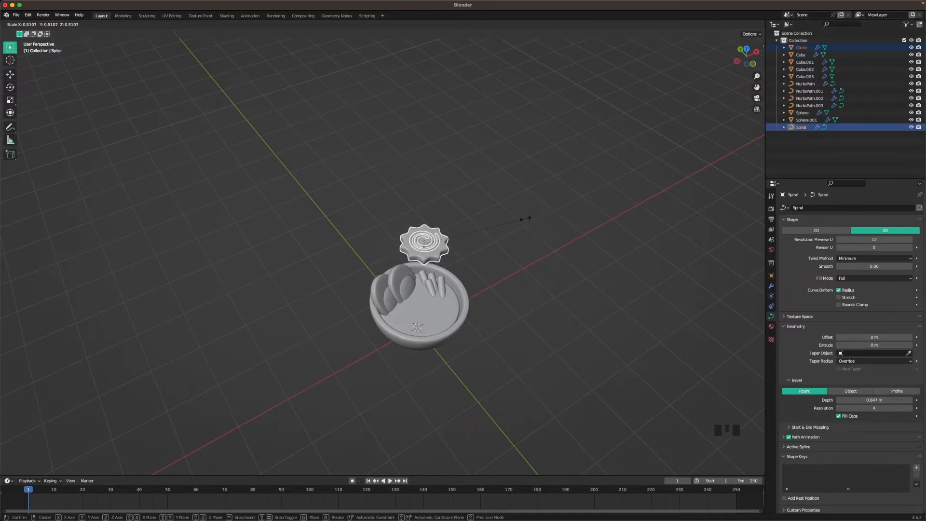
click(526, 218)
Lower the star and spiral about 1.72 m along Z into the bowl and tilt them about 39.7° around X
middle_drag(525, 221, 476, 259)
key(g)
key(z)
click(469, 340)
middle_drag(468, 345, 474, 284)
key(r)
key(x)
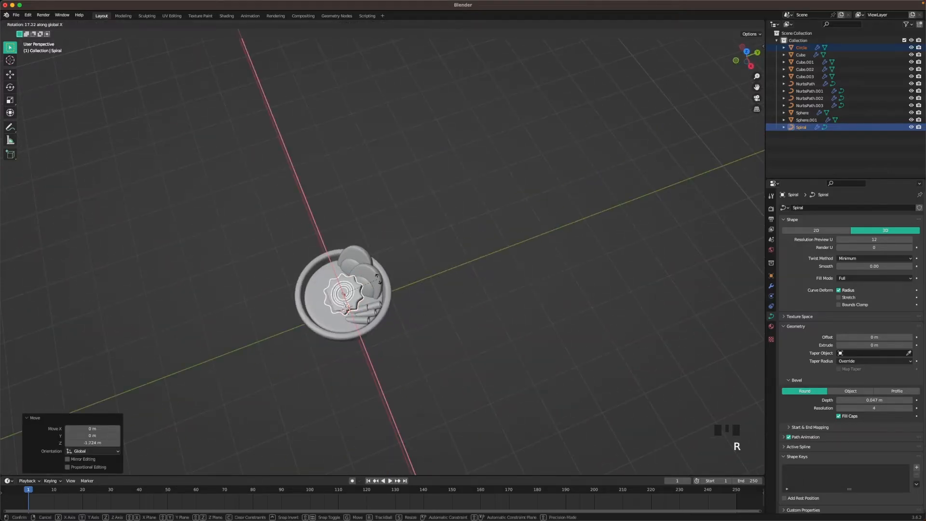
click(444, 334)
Shrink the star and spiral slightly and slide them horizontally in front of the egg halves
middle_drag(444, 334, 539, 227)
scroll(484, 280, up, 3)
key(s)
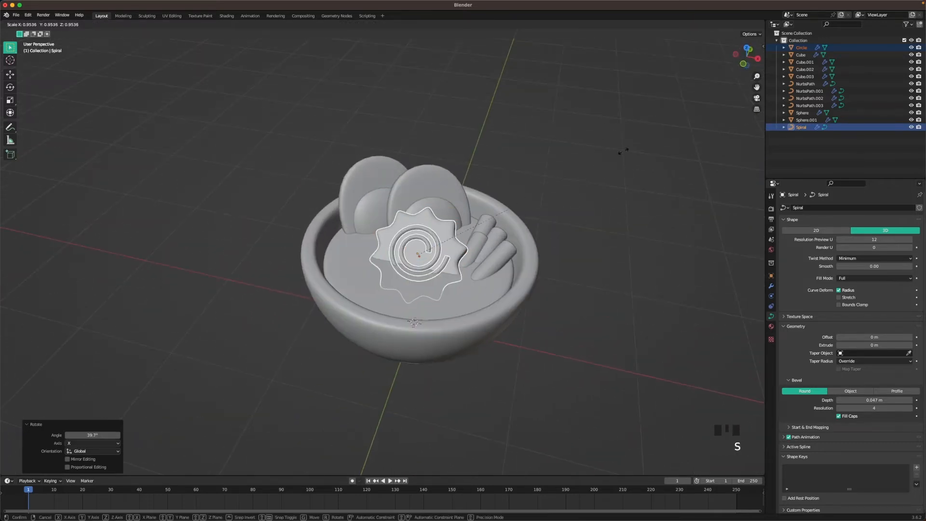
click(559, 173)
key(g)
key(shift+z)
click(547, 223)
Rotate the star and spiral around Z to face the front of the bowl, and deselect them
key(r)
key(z)
click(564, 193)
mouse_move(552, 292)
middle_down()
mouse_move(611, 281)
mouse_move(566, 320)
mouse_move(552, 308)
mouse_move(559, 273)
mouse_move(543, 285)
mouse_move(551, 287)
middle_up()
click(611, 282)
Add a Torus Knot Plus curve with 2 revolutions and 3 spins at the scene origin
scroll(552, 308, down, 2)
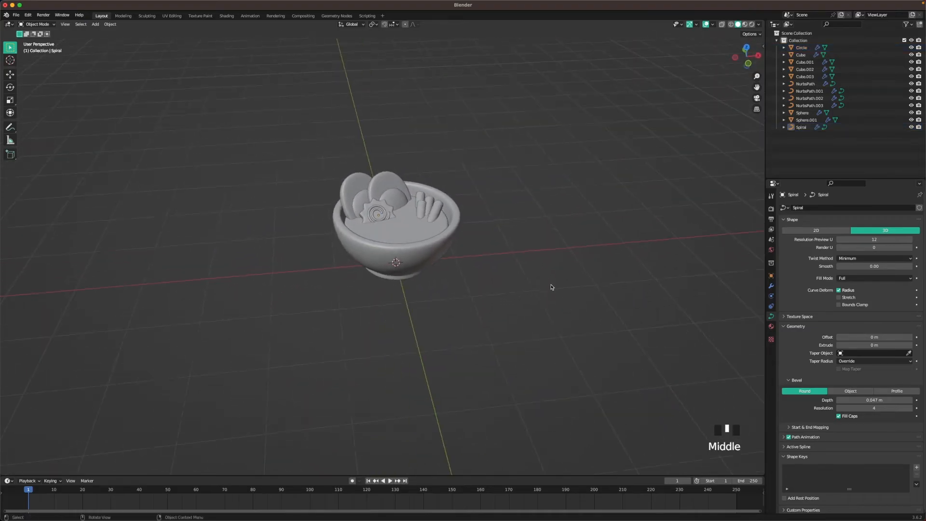
shift+middle_drag(563, 236, 529, 345)
middle_drag(475, 312, 461, 306)
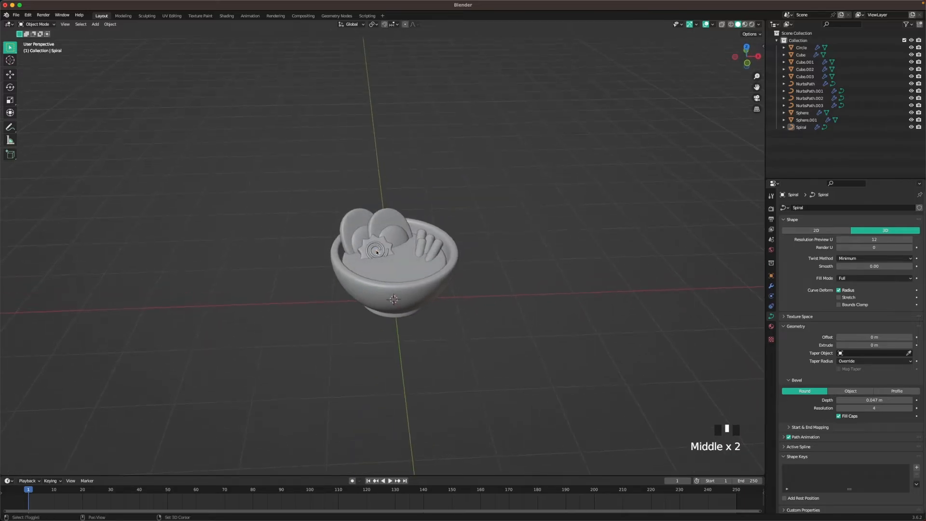
key(shift+a)
mouse_move(376, 248)
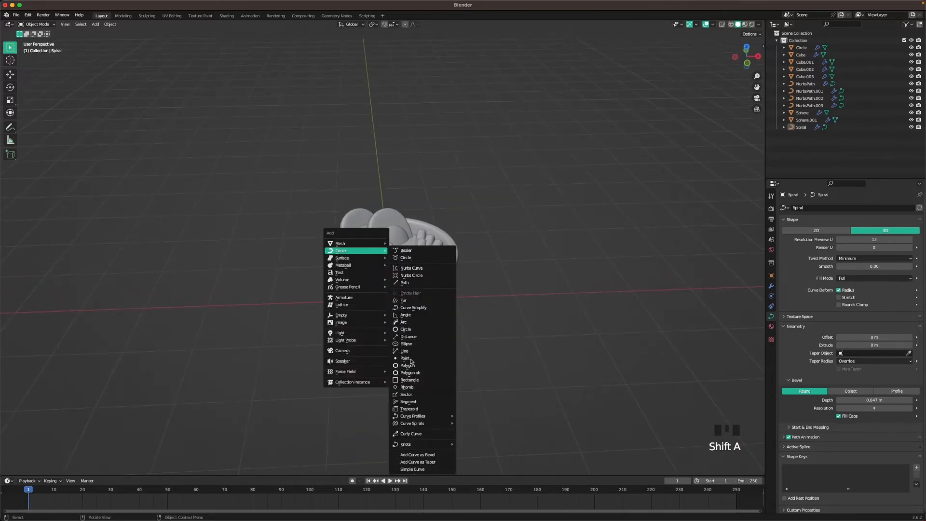
mouse_move(409, 445)
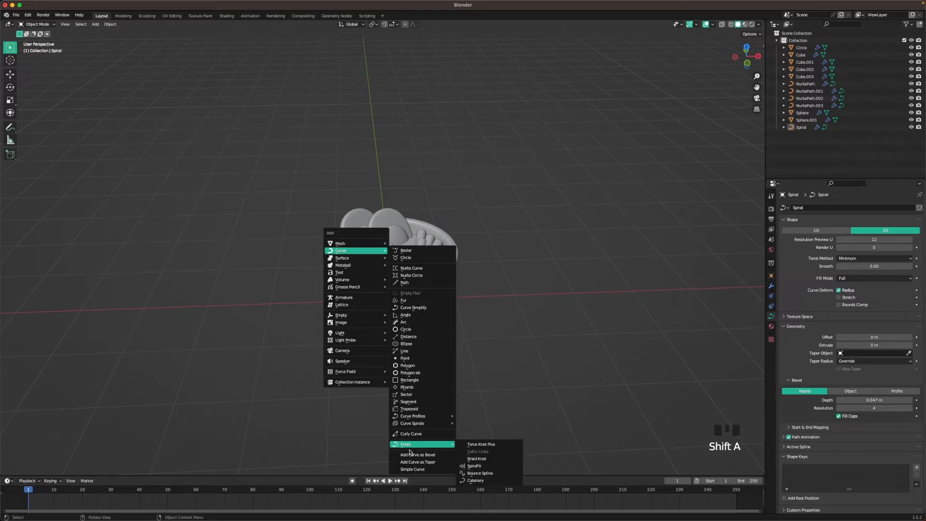
click(490, 445)
Select all of the knot's points in Edit Mode and scale them to about 0.47
scroll(488, 280, down, 2)
middle_drag(488, 280, 547, 261)
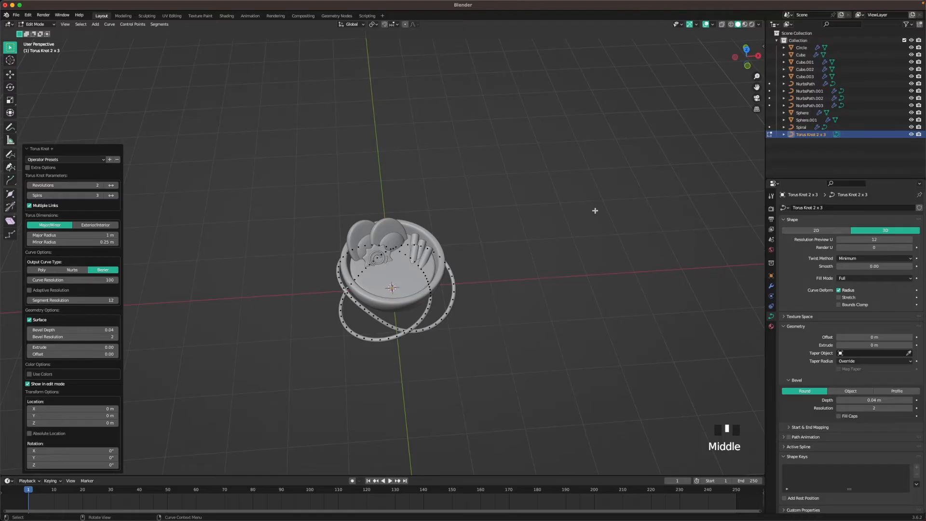
key(a)
key(s)
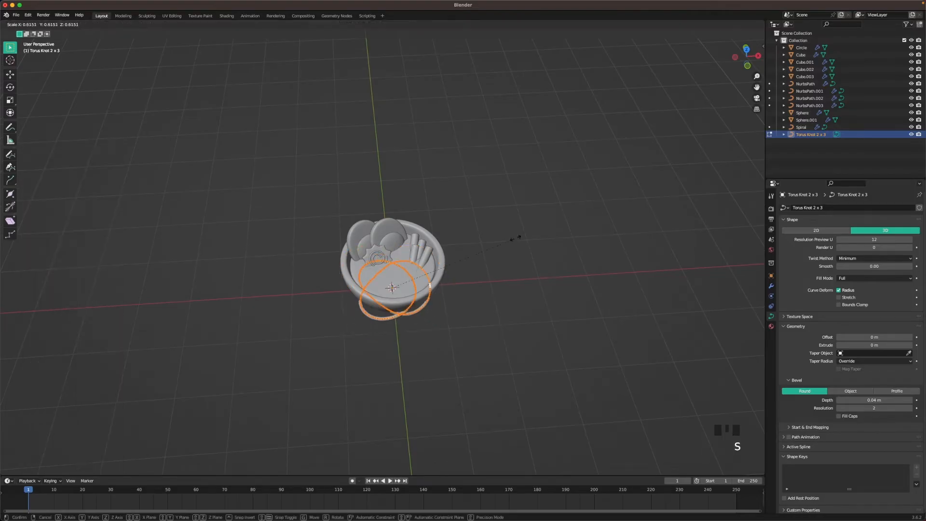
click(485, 253)
Squash the knot's points along Y to about 0.65 in top view
key(grave)
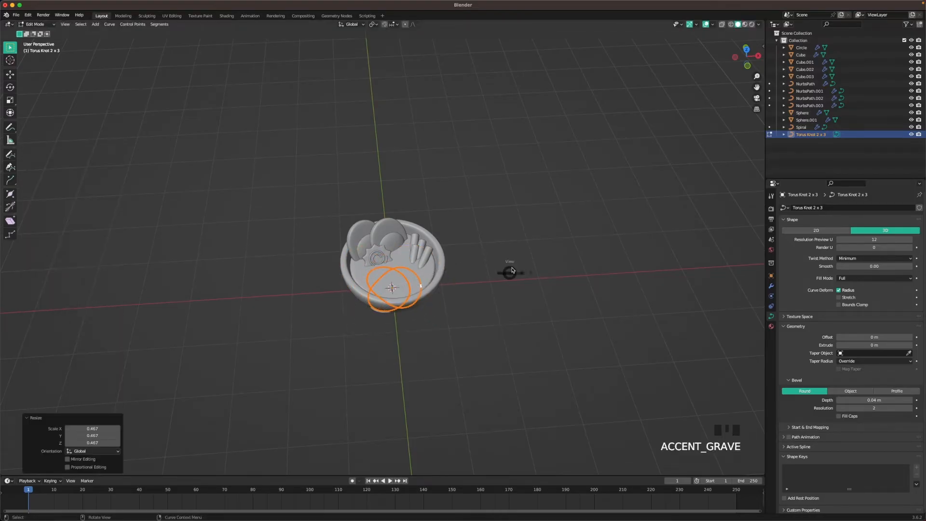
click(512, 242)
key(s)
key(x)
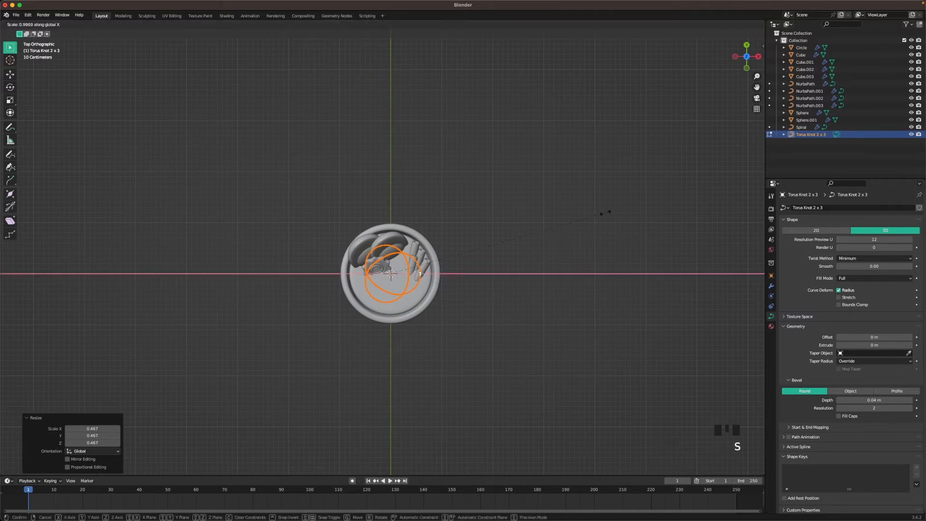
key(y)
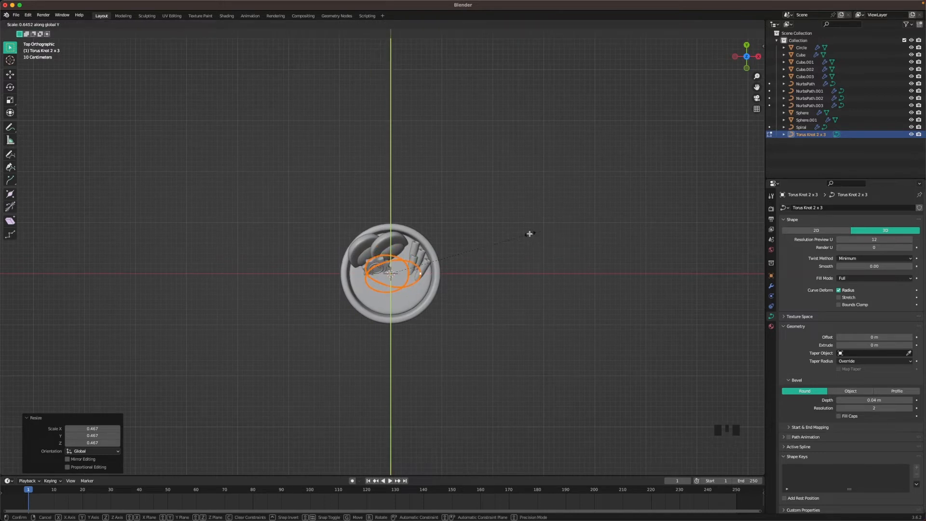
click(530, 234)
Move the knot about 0.35 m onto the front part of the filling and scale its points down slightly
scroll(521, 242, up, 2)
key(Tab)
key(g)
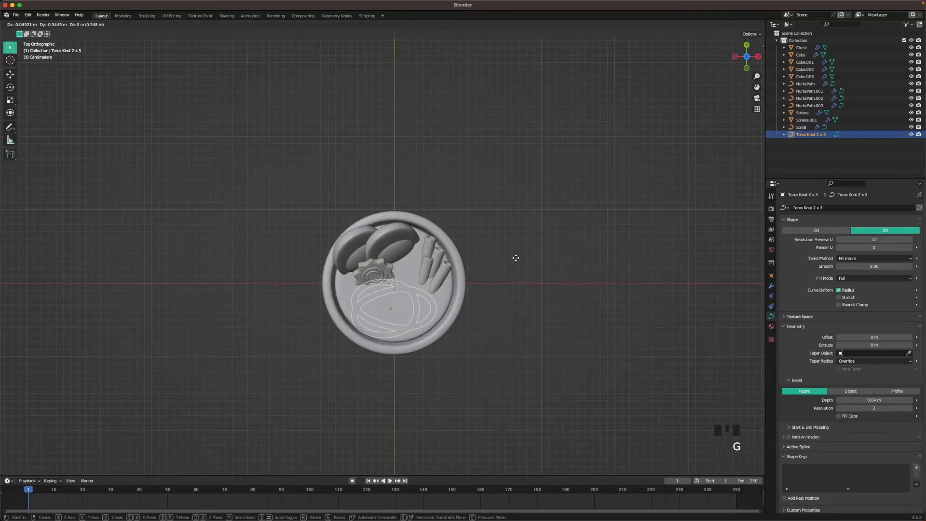
click(516, 258)
key(Tab)
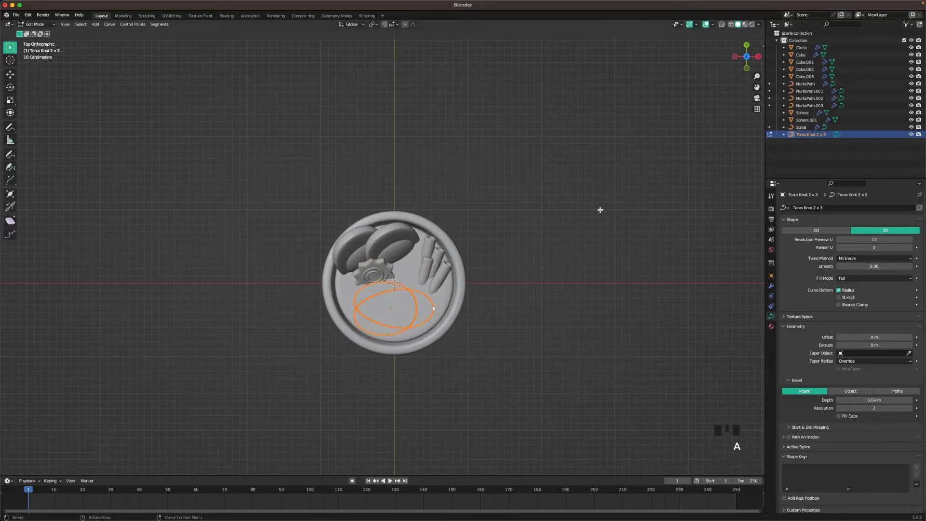
key(s)
click(564, 224)
key(Tab)
Raise the knot about 0.36 m along Z to the level of the filling
middle_drag(561, 285, 542, 191)
key(g)
key(z)
click(544, 238)
middle_drag(544, 238, 533, 267)
click(532, 266)
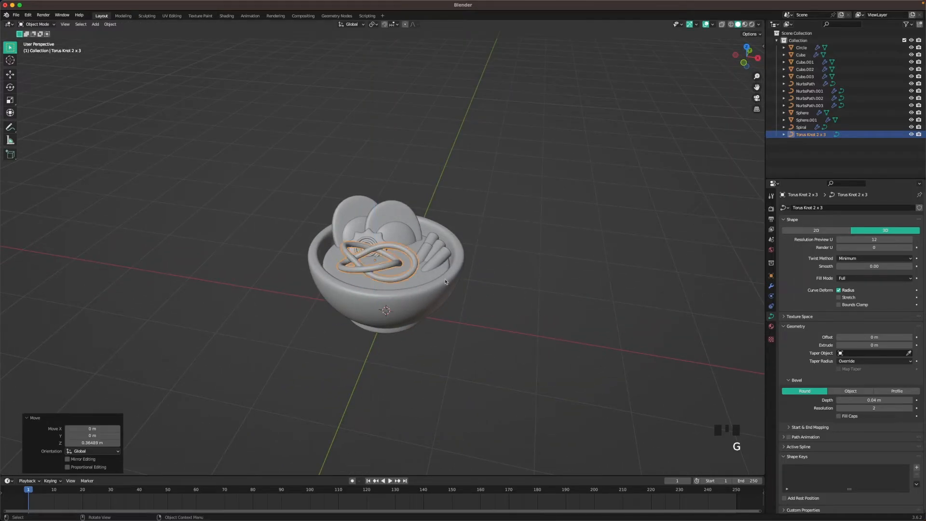
Set the knot's bevel depth to 0.05 m and lower it along Z so it sinks partly into the filling
scroll(669, 328, up, 3)
mouse_move(873, 400)
shift+mouse_down()
mouse_move(889, 400)
mouse_move(867, 400)
shift+mouse_up()
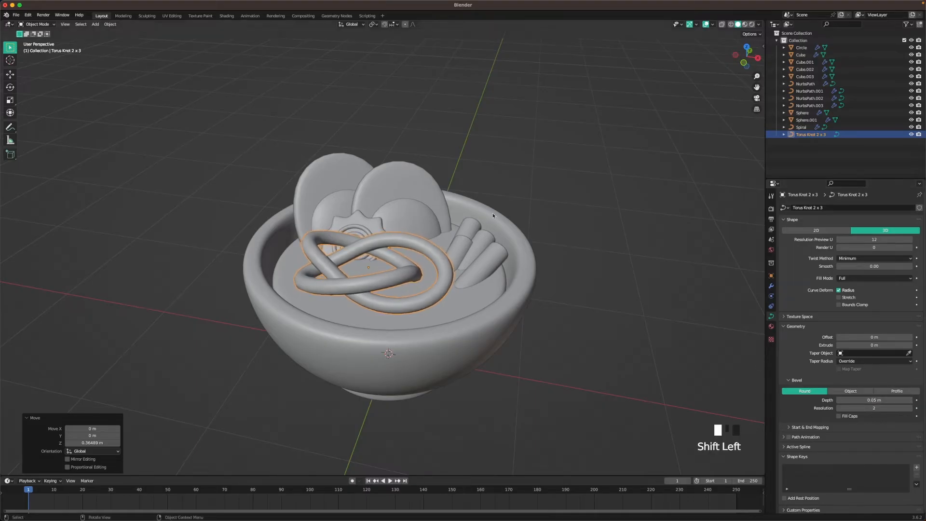
key(g)
key(z)
click(495, 243)
Reposition the knot horizontally in the front of the bowl and rotate it about -14° around Z
middle_drag(501, 244, 526, 275)
key(g)
key(shift+z)
click(505, 265)
key(r)
key(z)
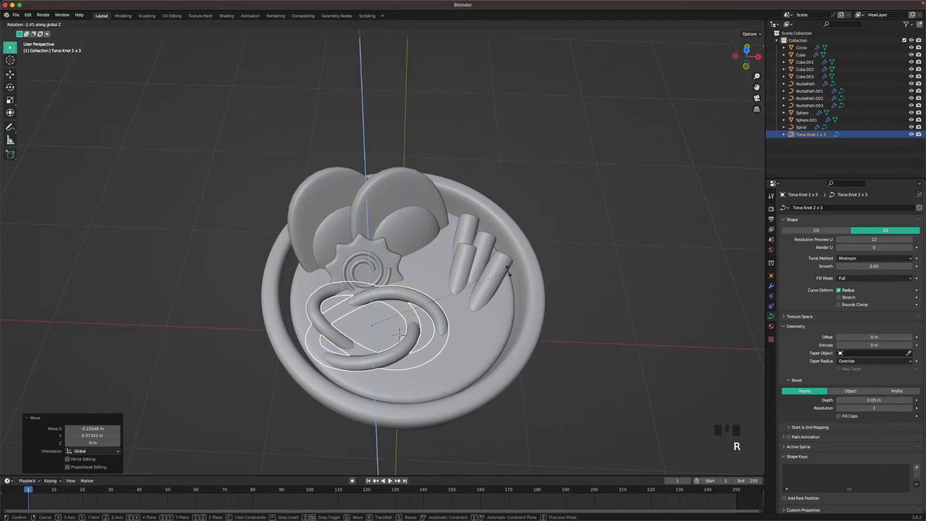
click(502, 302)
key(g)
key(shift+z)
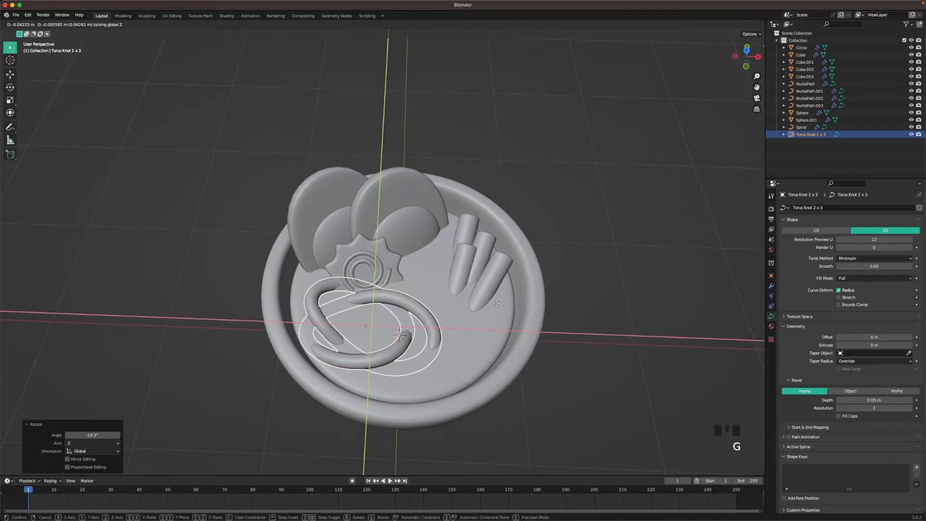
click(499, 304)
Tilt the knot about -12° around X, turn it around Z, and lower it about 0.006 m
key(r)
key(x)
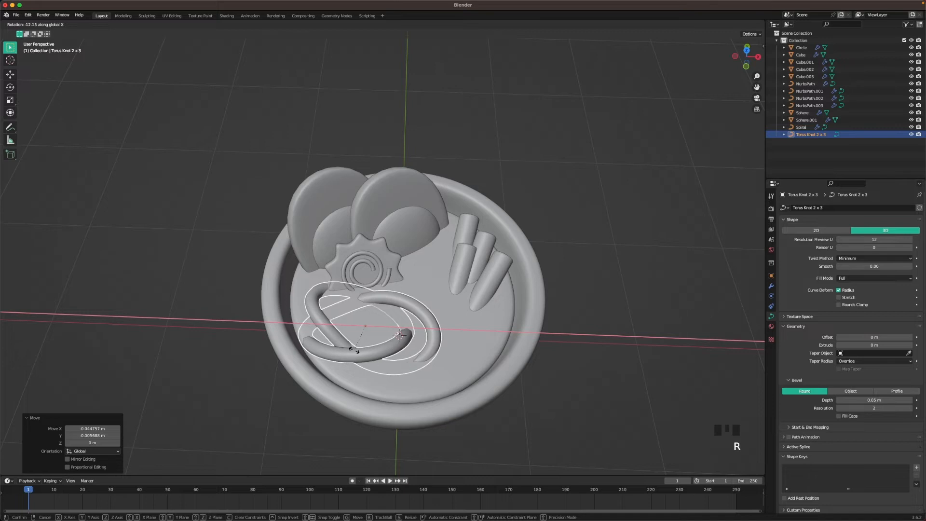
click(355, 351)
key(r)
key(z)
click(553, 308)
key(g)
key(z)
click(540, 311)
Make a linked duplicate of the knot about 0.49 m along X and 0.11 m along Y, and rotate it about 155° around Z
scroll(460, 309, down, 2)
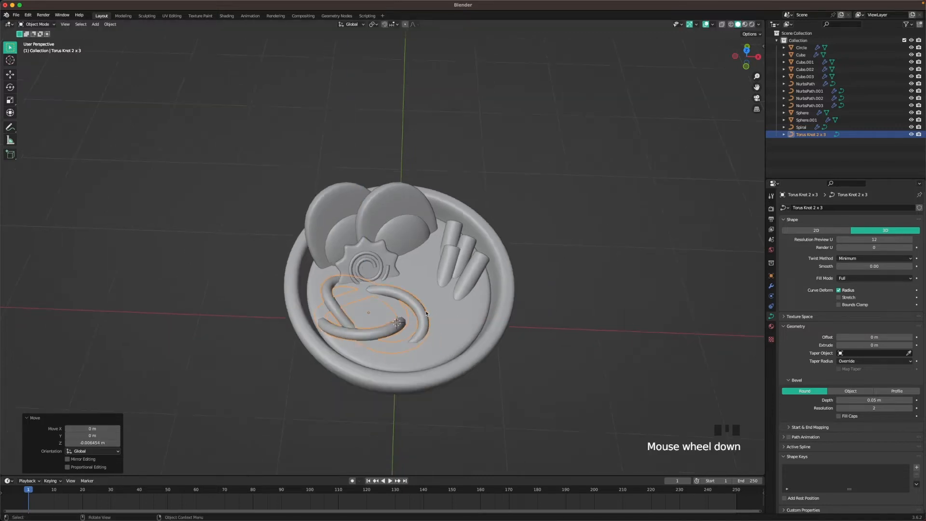
middle_drag(459, 309, 405, 295)
right_click(406, 292)
click(414, 291)
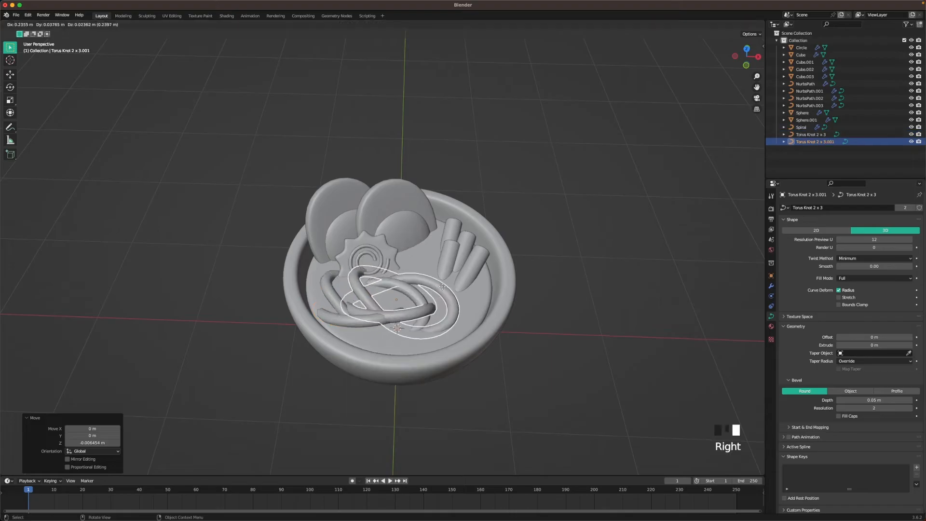
click(466, 276)
key(r)
key(z)
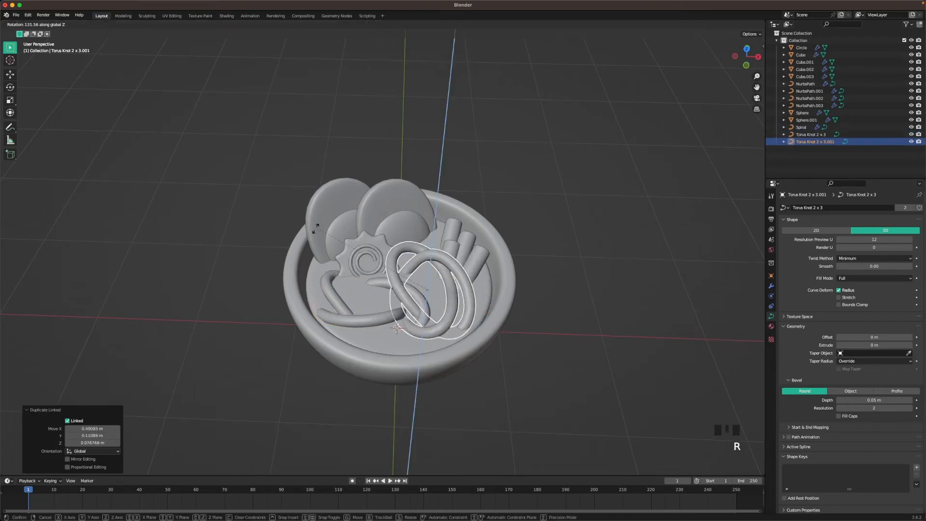
click(309, 269)
Tilt the duplicated knot around its local X axis and adjust its height along Z
middle_drag(309, 269, 449, 289)
key(r)
key(x)
key(x)
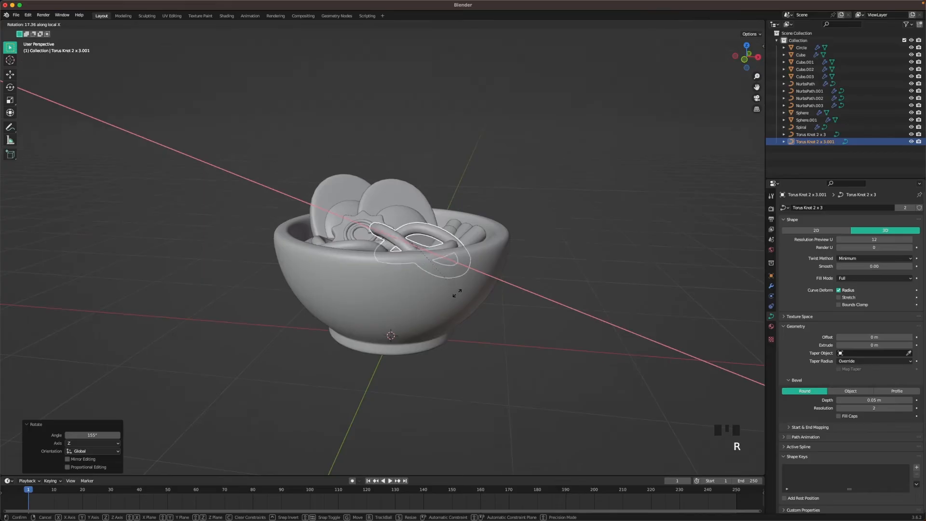
click(451, 302)
key(g)
key(z)
click(454, 310)
Fine-tune the duplicated knot's height along Z so only short strands emerge from the filling
middle_drag(454, 310, 502, 320)
key(g)
key(z)
click(509, 314)
key(g)
key(z)
click(510, 322)
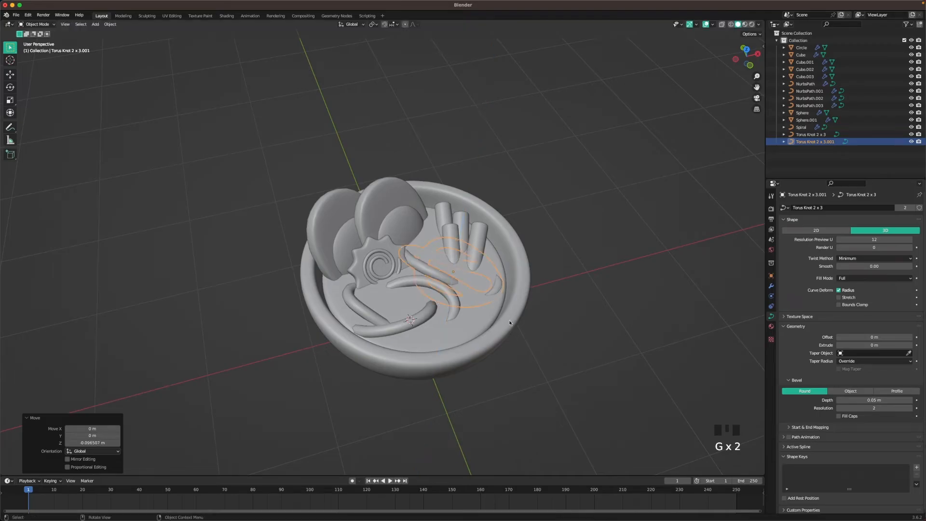
Turn the duplicated knot around Z between the star and the tube pieces, and deselect it
middle_drag(530, 298, 437, 320)
key(r)
key(z)
click(529, 295)
click(556, 276)
Rotate the first knot about -6.6° around Z and shift it about 0.04 m horizontally, keeping its height
click(411, 289)
key(grave)
click(486, 331)
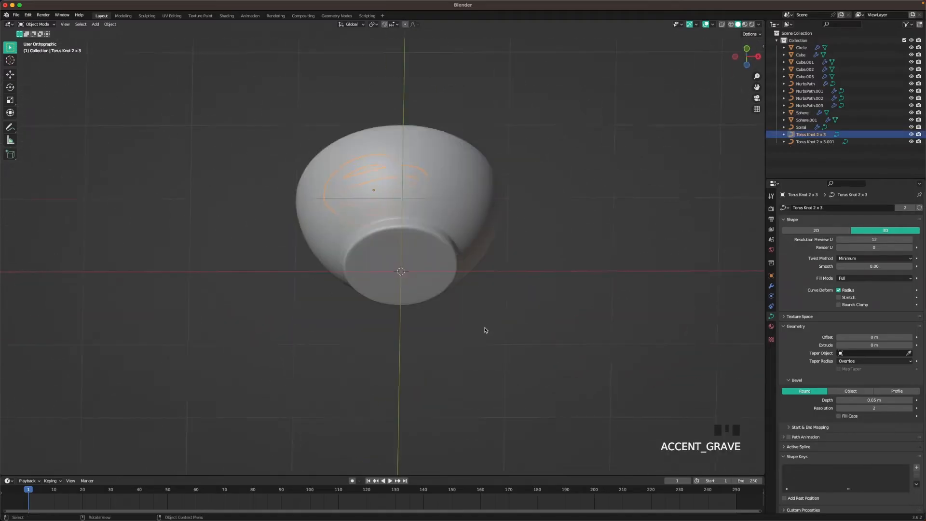
middle_drag(486, 265, 521, 296)
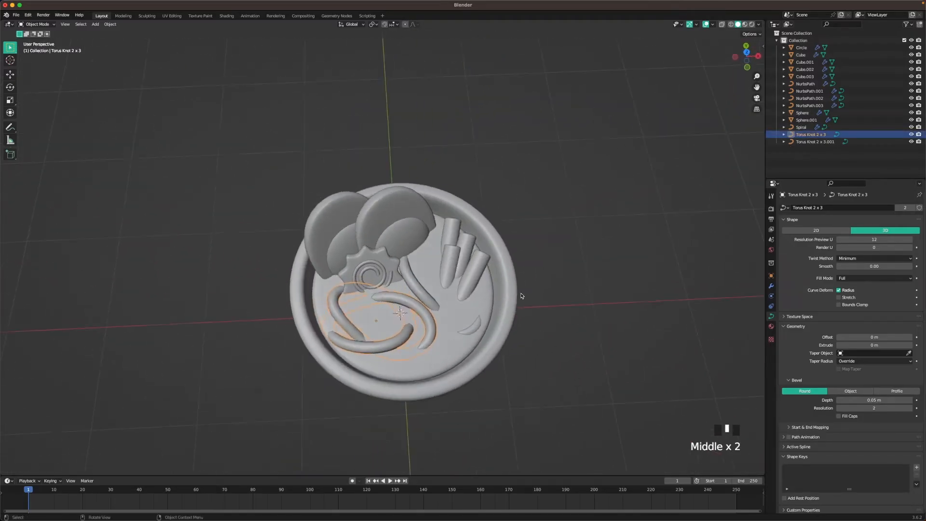
key(r)
key(z)
click(521, 317)
key(g)
key(shift+z)
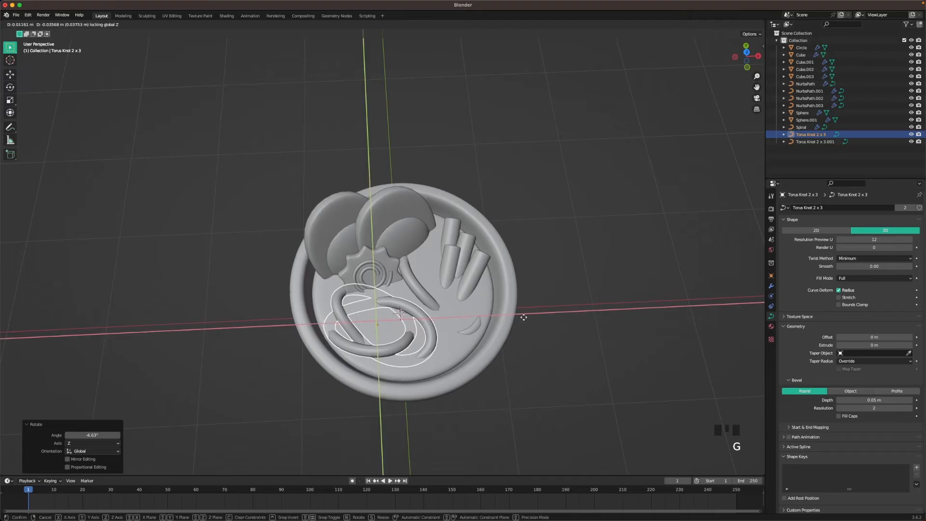
click(523, 315)
click(574, 315)
Select the four tube pieces, raise them slightly along Z out of the filling, and deselect them
middle_drag(551, 336, 452, 270)
scroll(546, 312, down, 2)
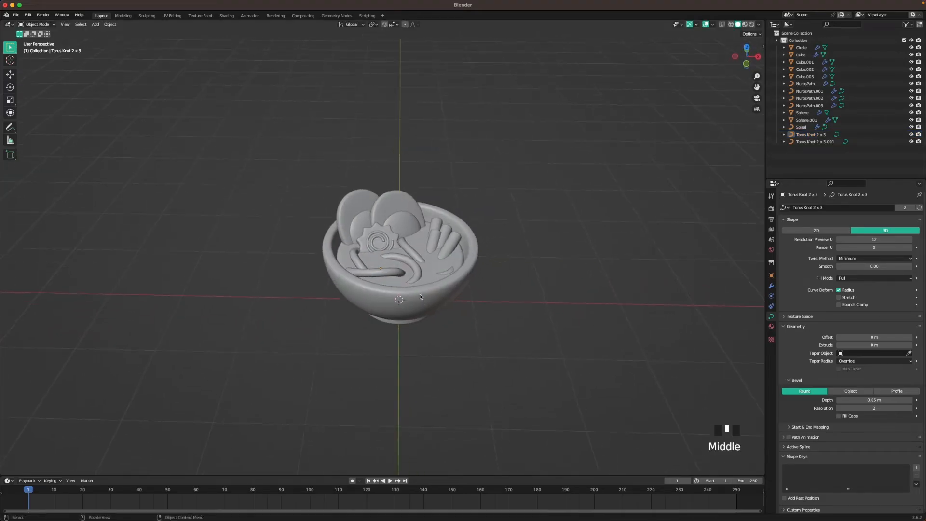
scroll(432, 252, up, 1)
scroll(437, 250, up, 1)
click(457, 233)
shift+click(460, 211)
shift+click(476, 220)
shift+click(487, 233)
key(g)
key(z)
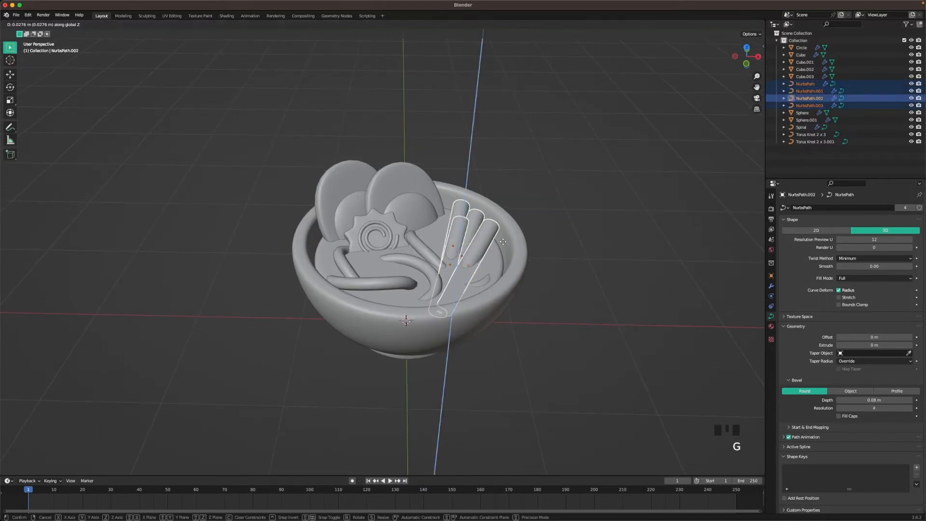
click(556, 245)
click(576, 259)
shift+middle_drag(513, 293, 515, 286)
click(586, 254)
Add a 20-vertex mesh circle with 1 m radius and raise it about 2 m along Z above the bowl
scroll(400, 288, down, 1)
key(shift+a)
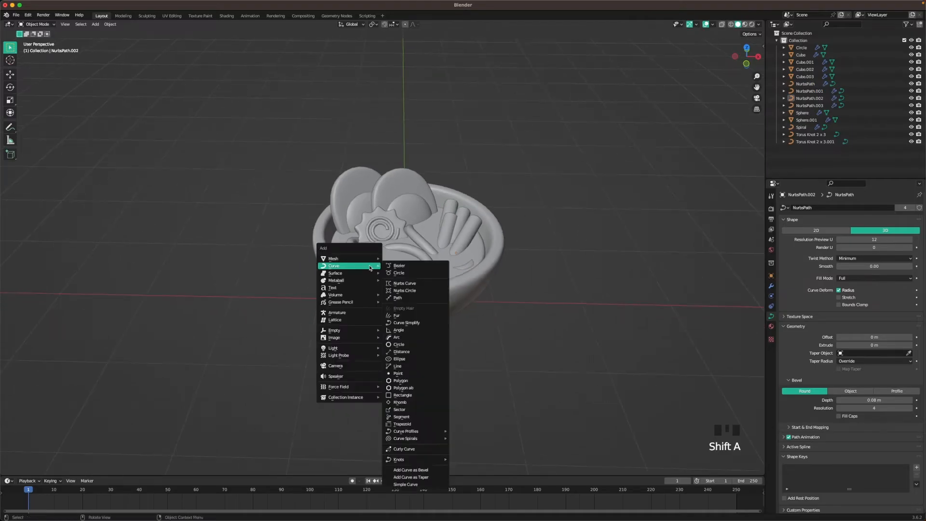
mouse_move(359, 259)
click(425, 273)
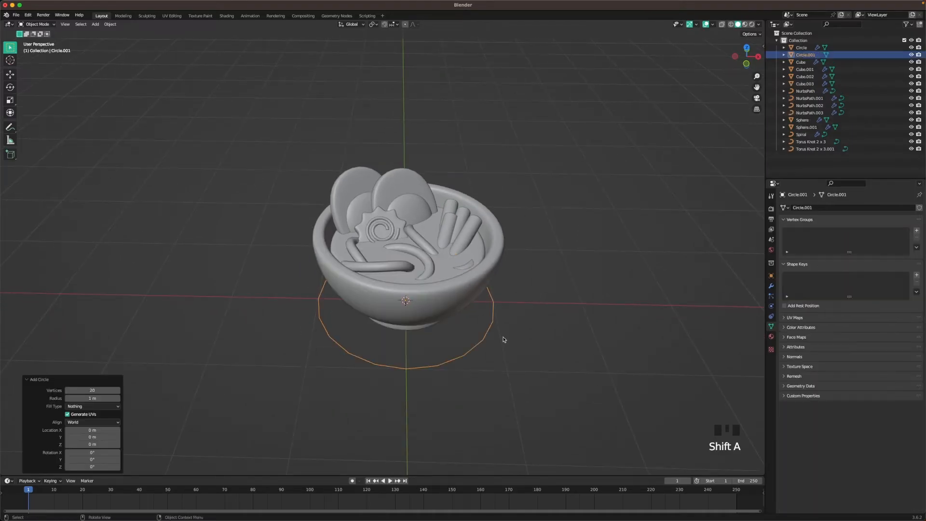
key(g)
key(z)
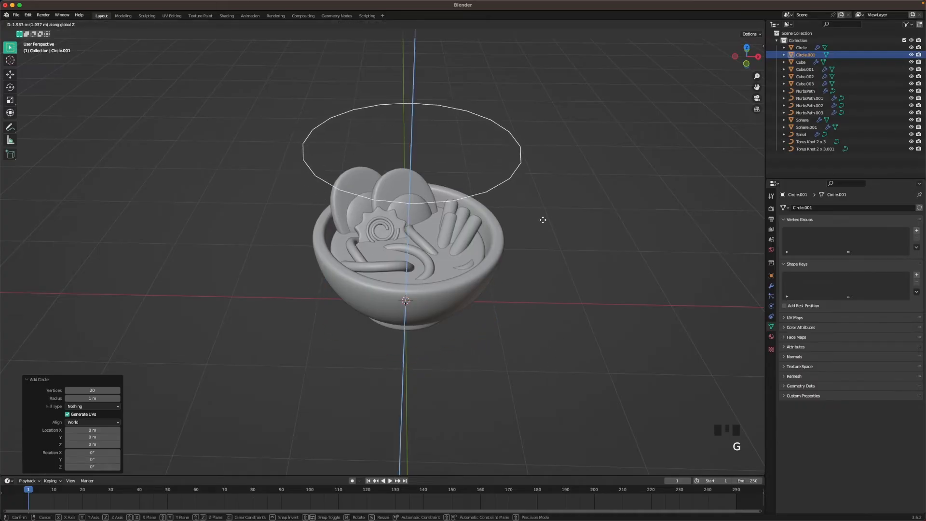
click(545, 218)
Fill the circle with a face, inset it deeply, and delete the inner face to leave a flat ring
key(Tab)
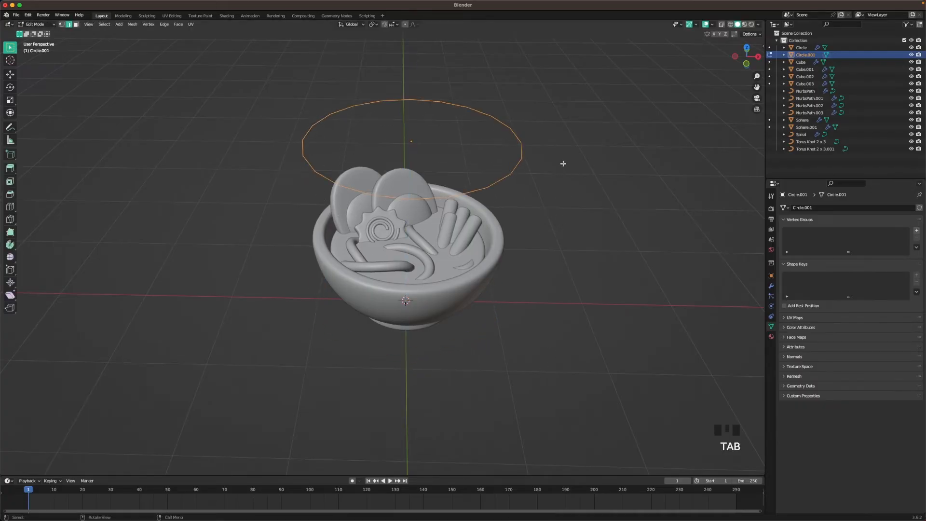
key(Tab)
key(Tab)
key(f)
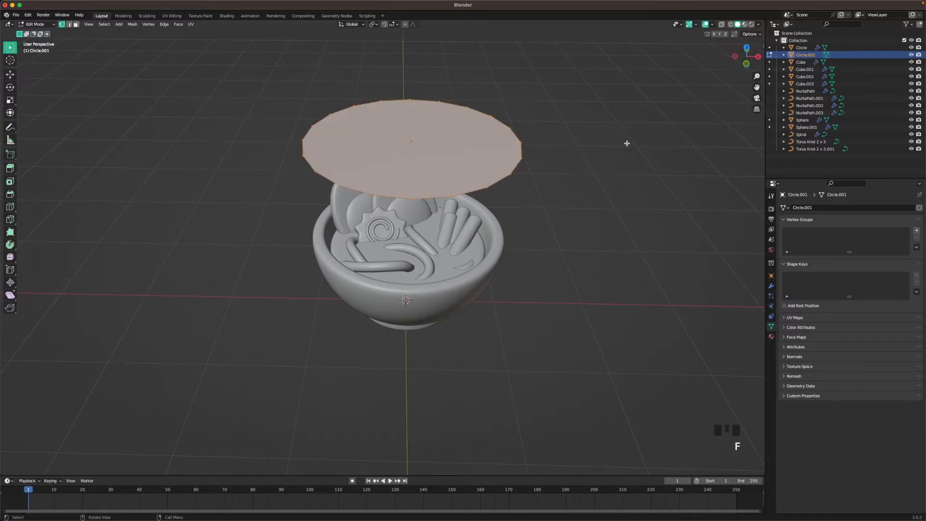
key(i)
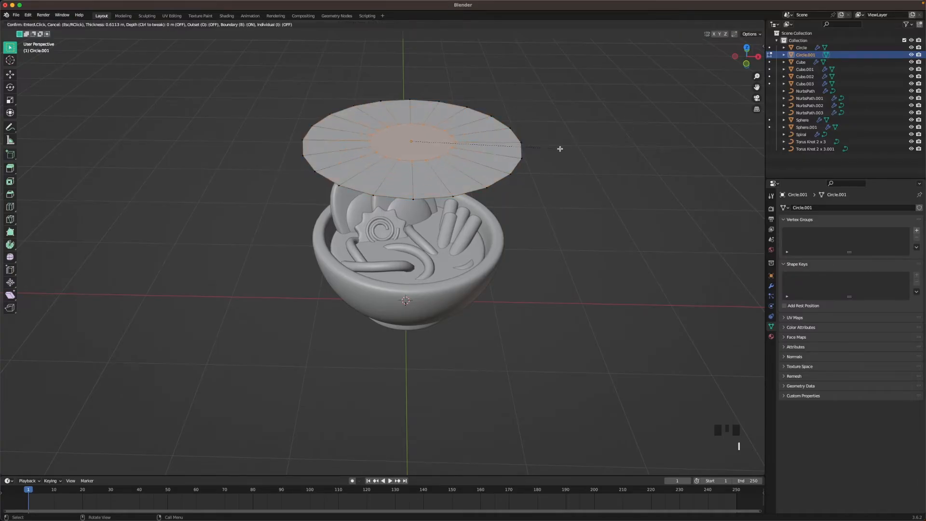
click(552, 150)
key(x)
click(553, 150)
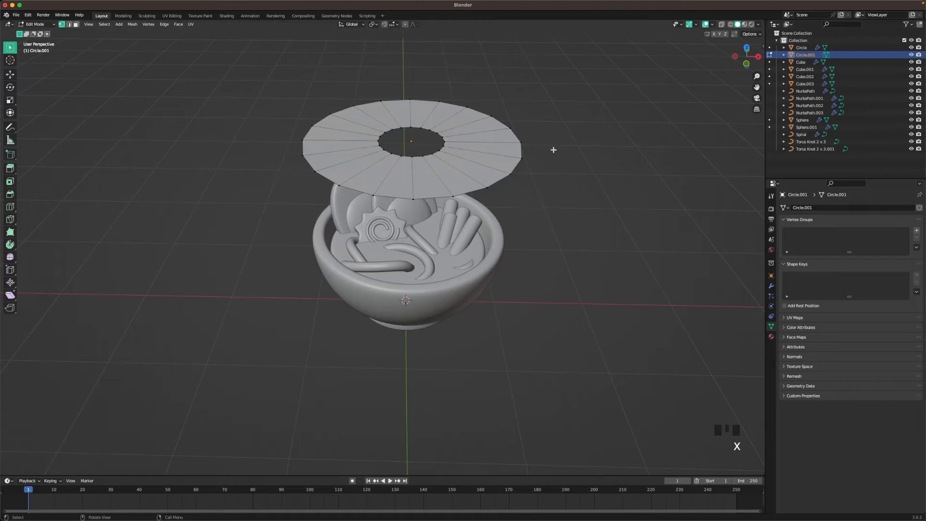
Extrude the whole flat ring upward about 0.3 m to give it thickness
shift+middle_drag(553, 149, 544, 201)
key(a)
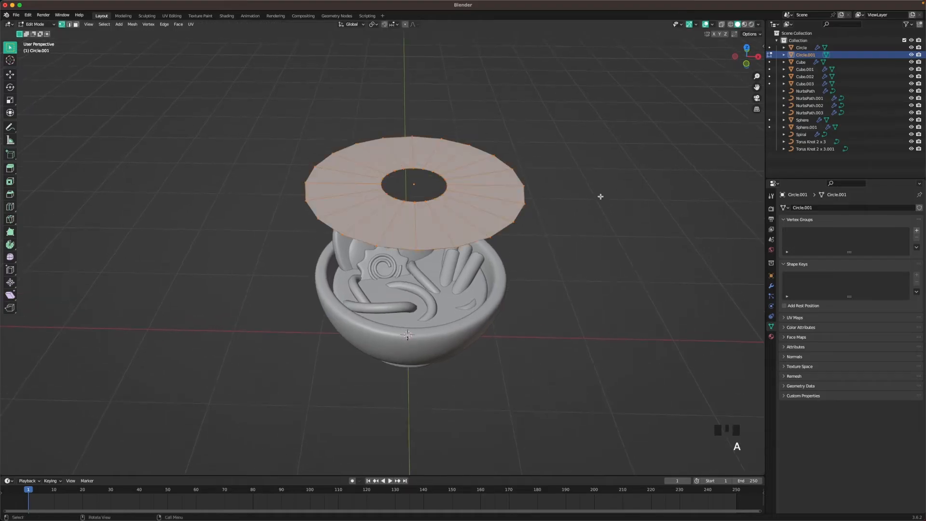
key(e)
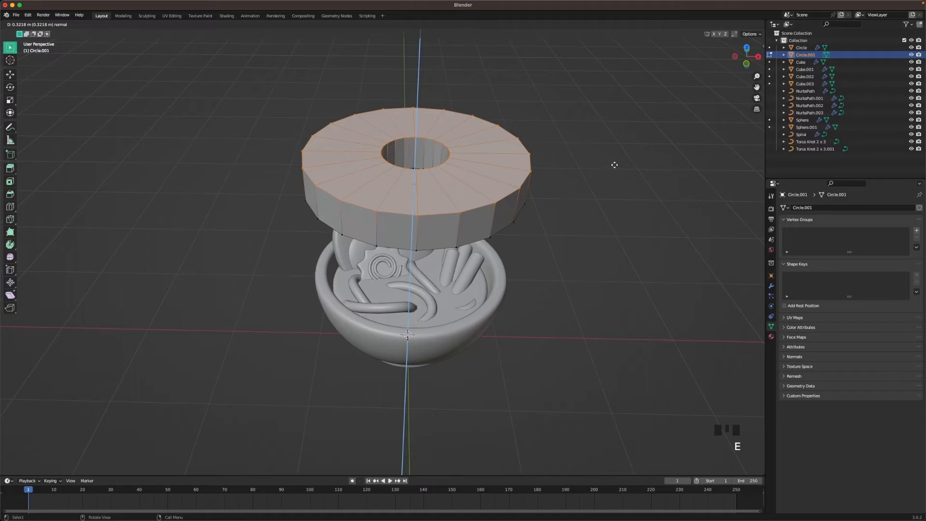
click(616, 164)
key(Tab)
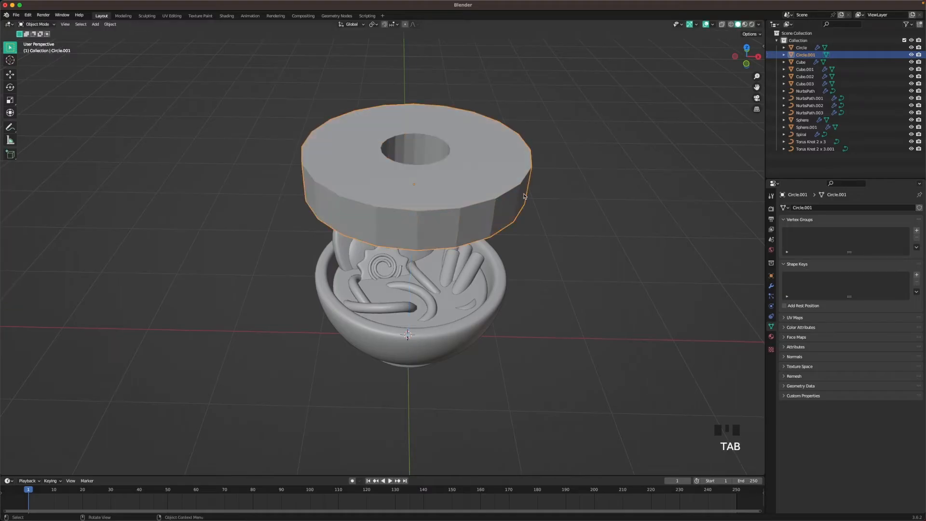
Add a level 2 subdivision to the ring and cut one centred edge loop around its outer side
key(ctrl+2)
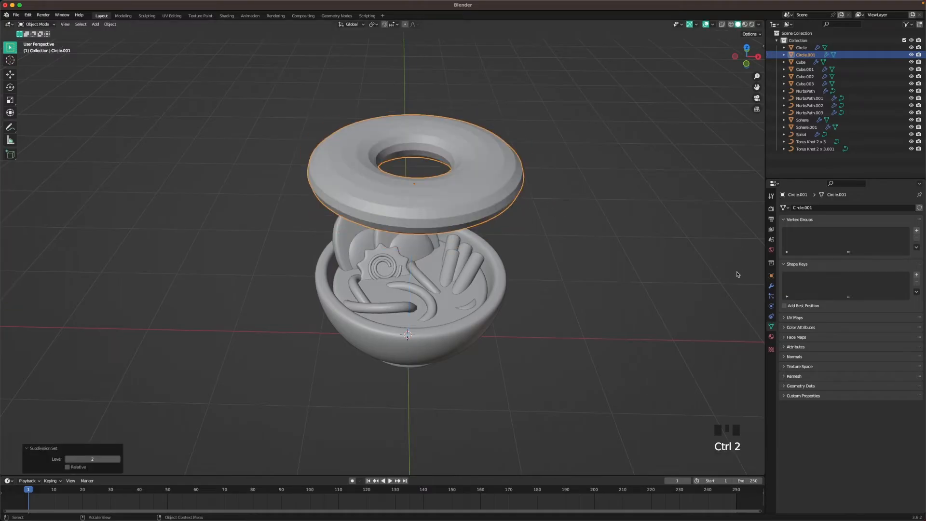
key(Tab)
key(ctrl+r)
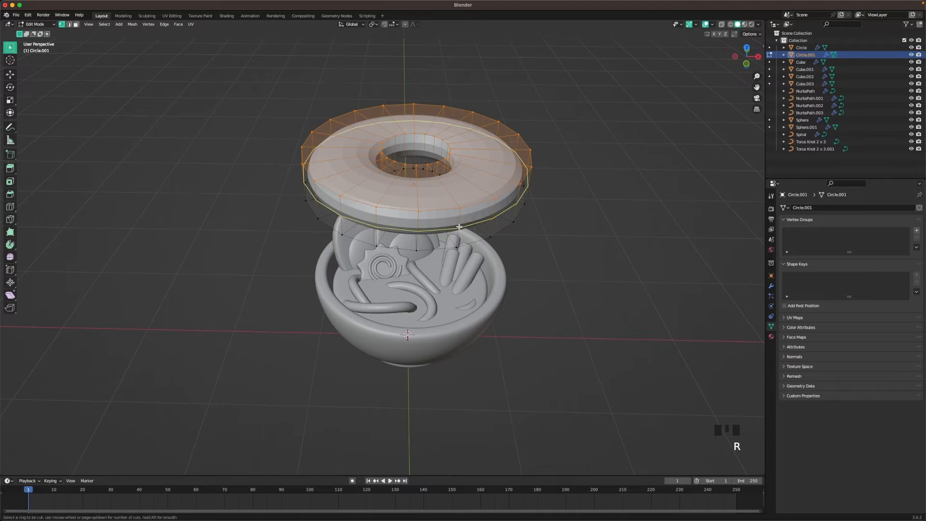
click(459, 227)
right_click(480, 226)
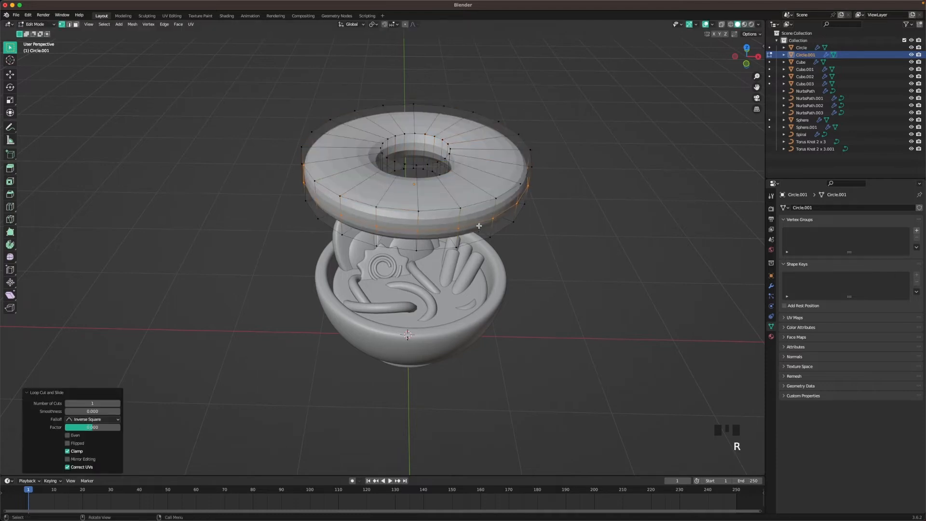
key(Tab)
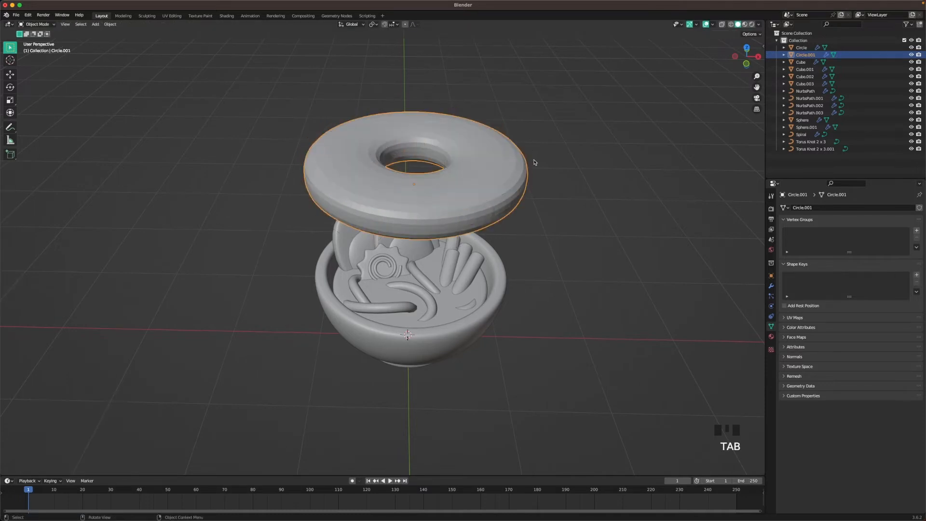
Shade the ring smooth and set its subdivision render level to 3
right_click(504, 187)
click(502, 181)
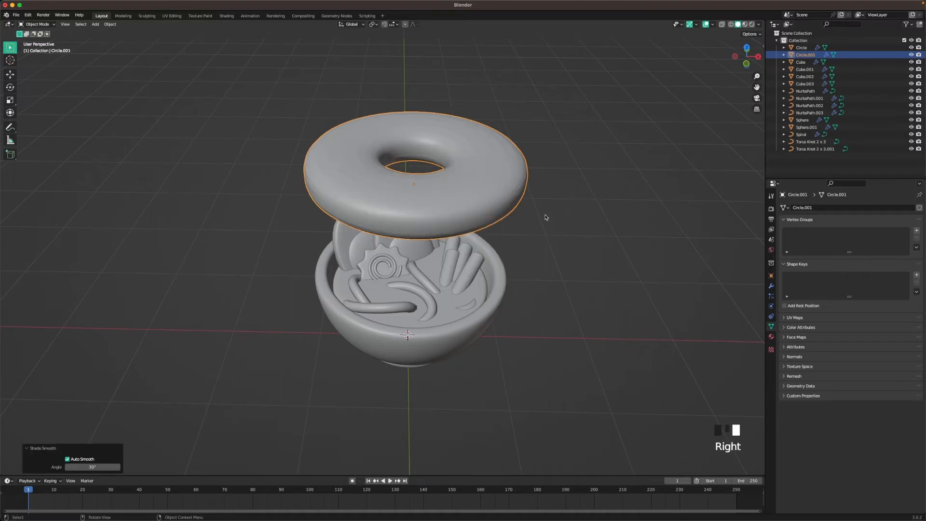
click(772, 285)
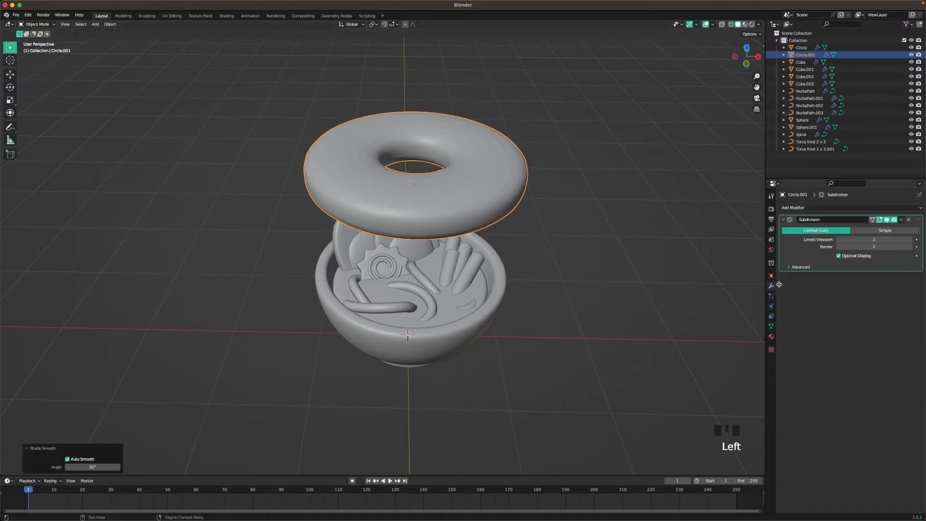
click(914, 247)
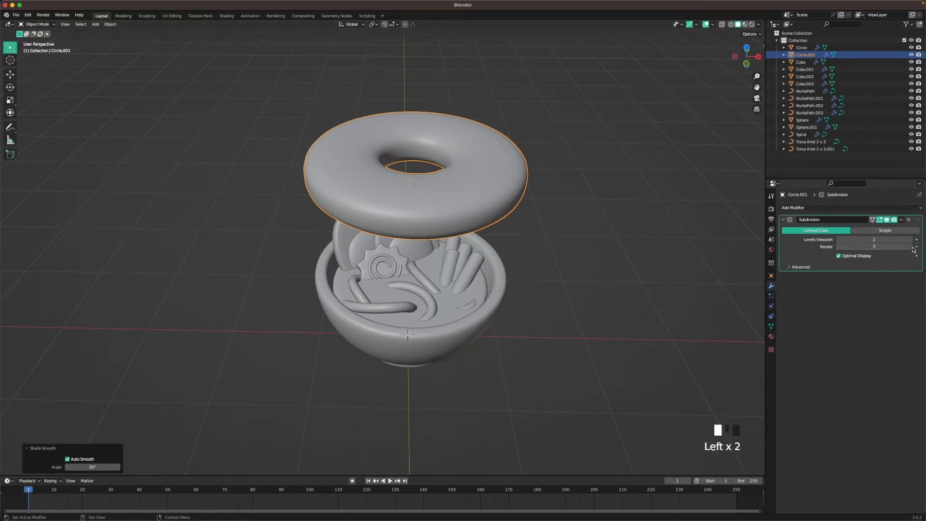
Scale the ring's whole mesh in Edit Mode down to about 0.2 of its size
click(580, 231)
click(510, 224)
middle_drag(510, 224, 522, 227)
key(Tab)
key(s)
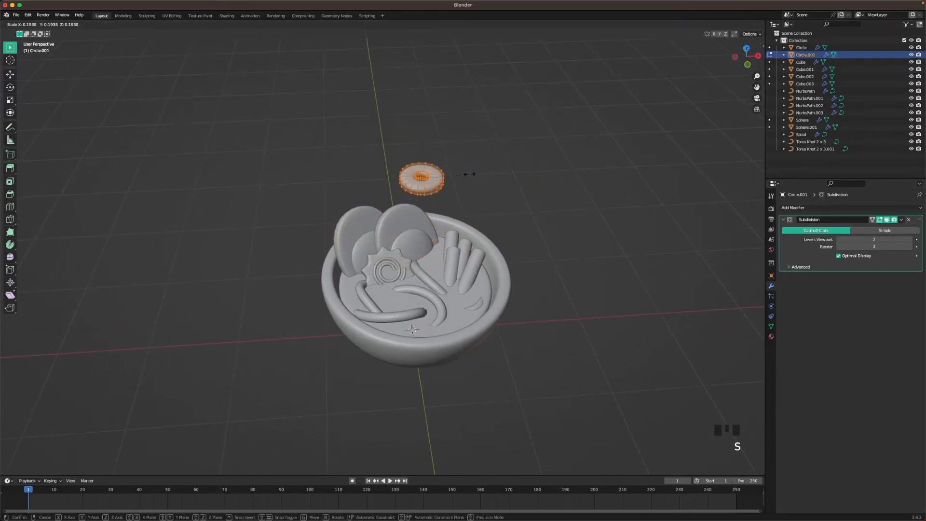
click(465, 174)
key(Tab)
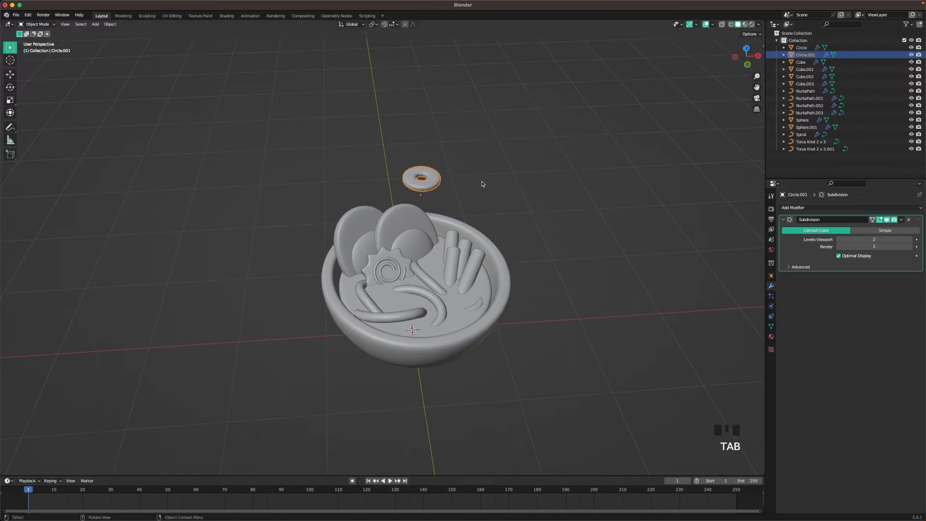
Move the small ring about -0.41 m in X and -0.13 m in Y, and lower it 1.3 m into the bowl
key(grave)
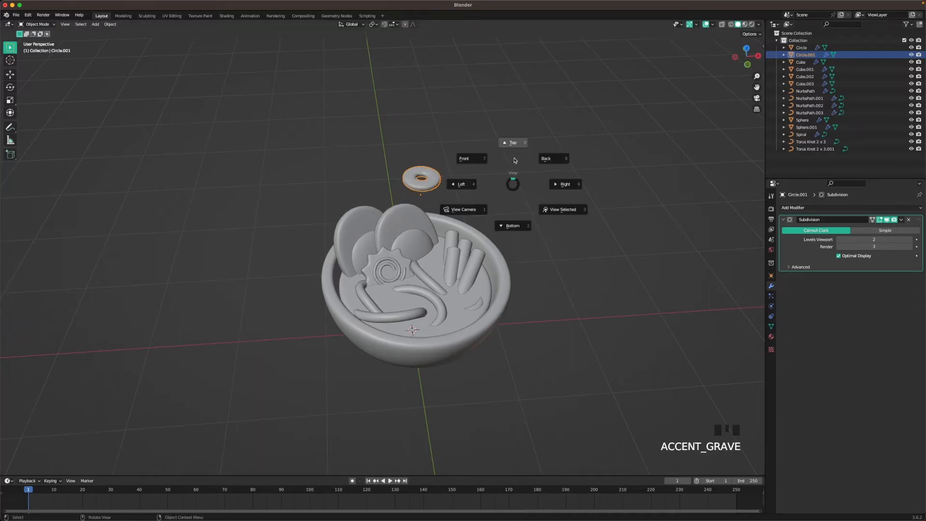
click(514, 158)
key(g)
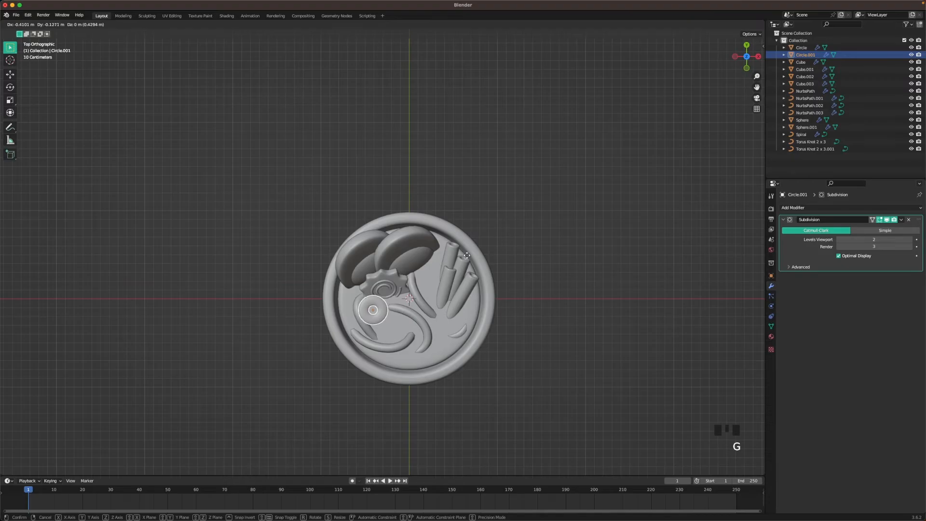
click(467, 257)
middle_drag(466, 257, 476, 169)
key(g)
key(z)
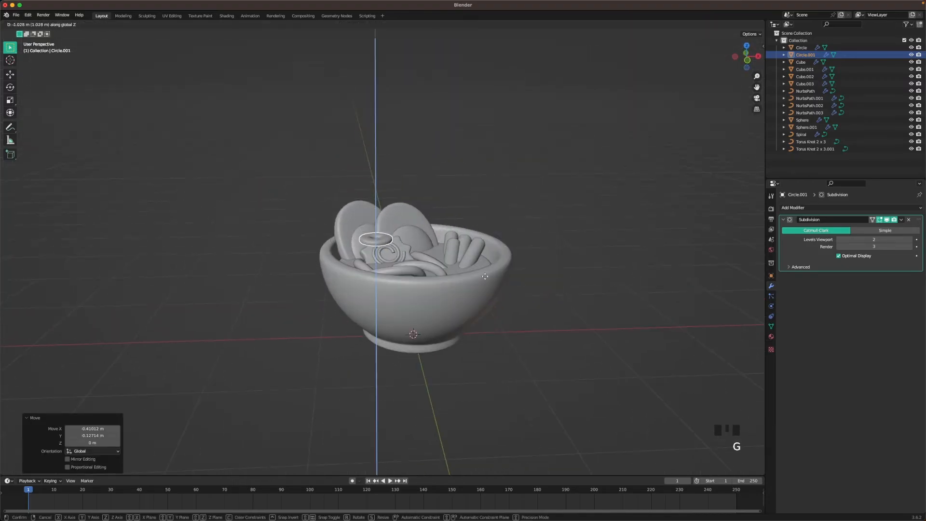
click(488, 299)
Set the ring's origin to its geometry and tilt it with a free trackball rotation to lean in front of the star
key(r)
right_click(451, 224)
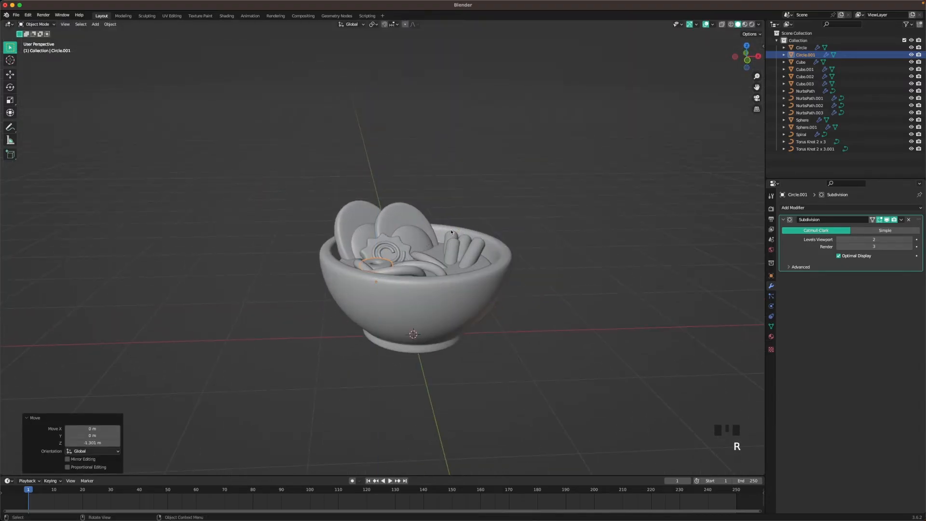
right_click(385, 261)
mouse_move(376, 285)
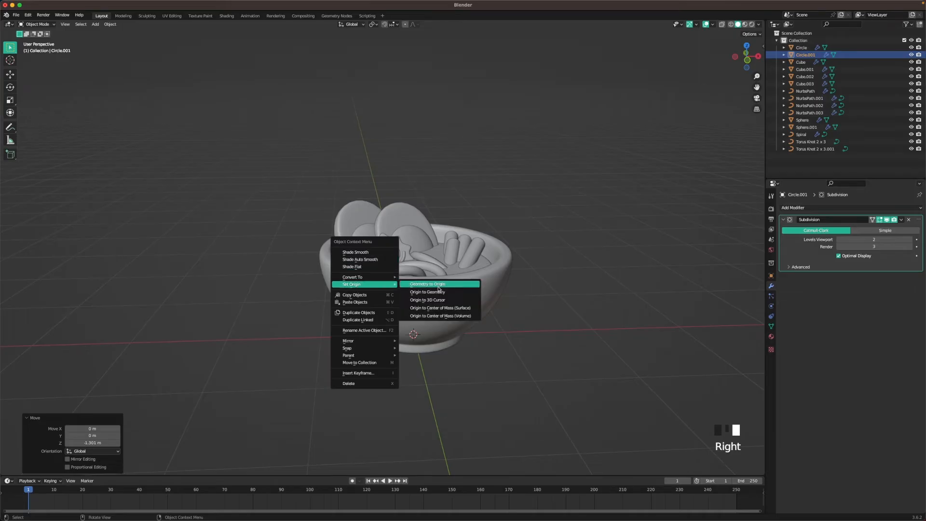
click(429, 292)
scroll(419, 251, down, 1)
middle_drag(418, 251, 433, 213)
scroll(390, 268, up, 2)
key(r)
key(r)
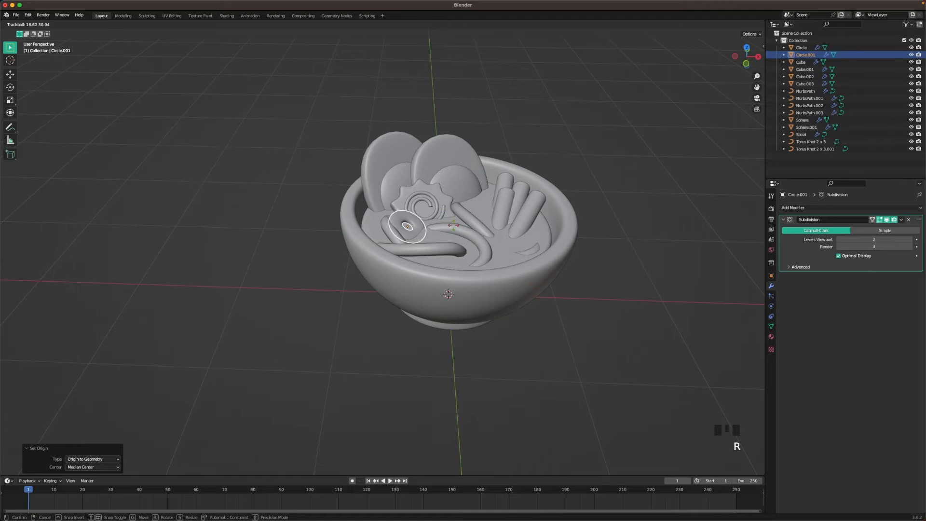
click(454, 226)
Shift the tilted ring about 0.05 m horizontally toward the star and lower it about 0.02 m along Z
key(g)
key(shift+z)
click(455, 223)
key(g)
key(z)
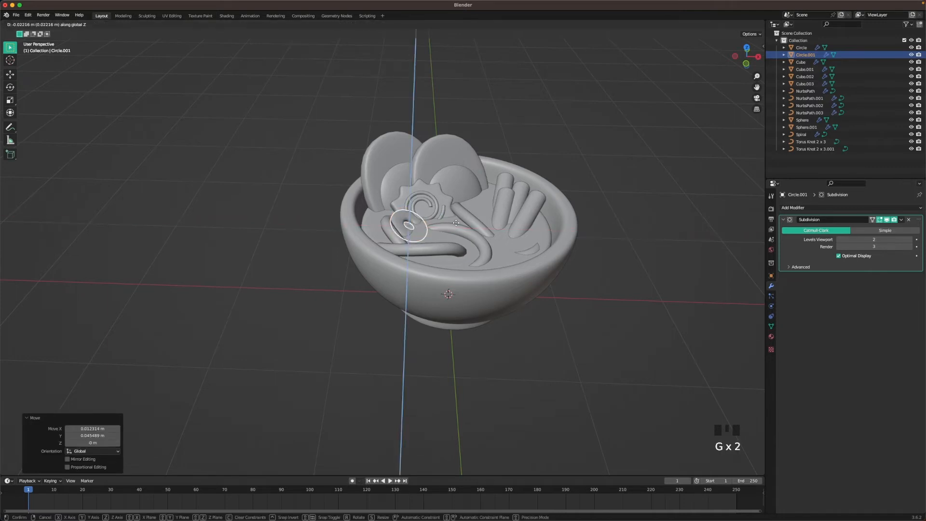
click(456, 223)
Rotate the ring -21.4° around Z, nudge it about 0.01 m horizontally, and deselect it
key(r)
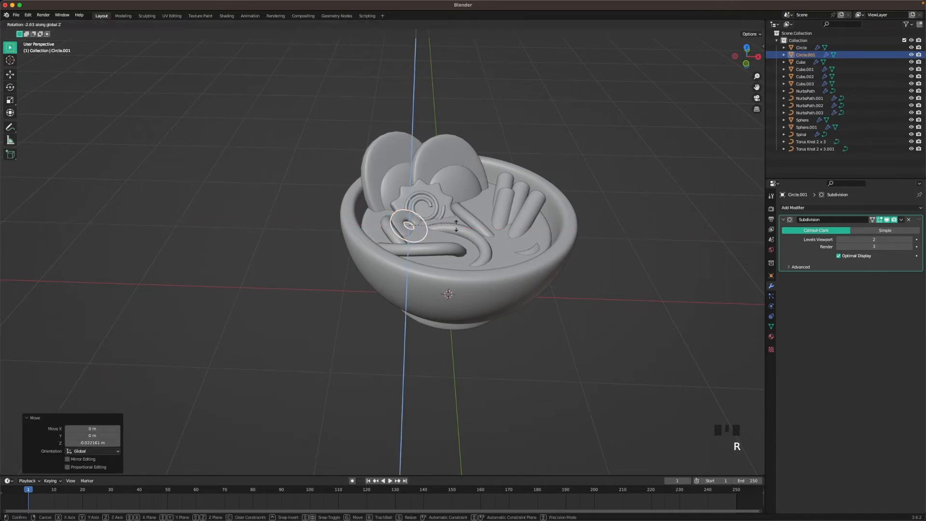
click(452, 237)
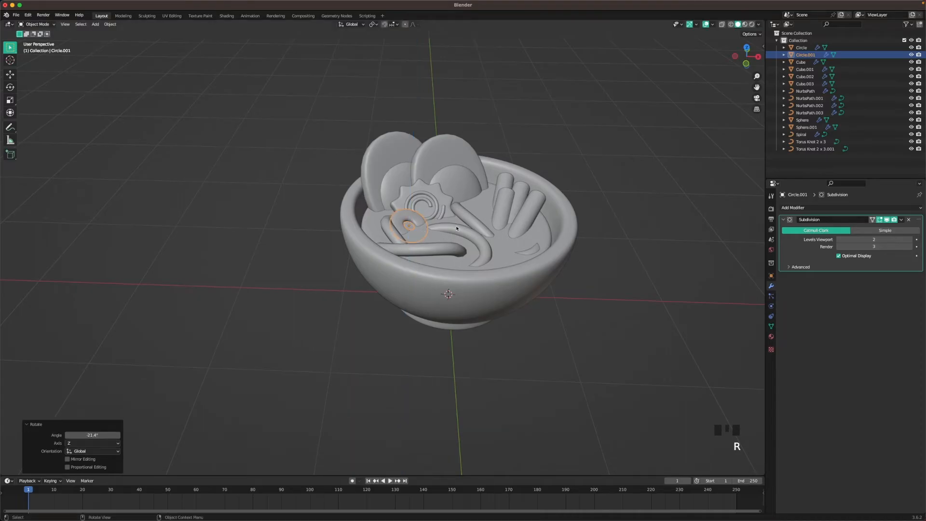
shift+middle_drag(456, 225, 440, 240)
scroll(439, 239, up, 2)
key(g)
key(shift+z)
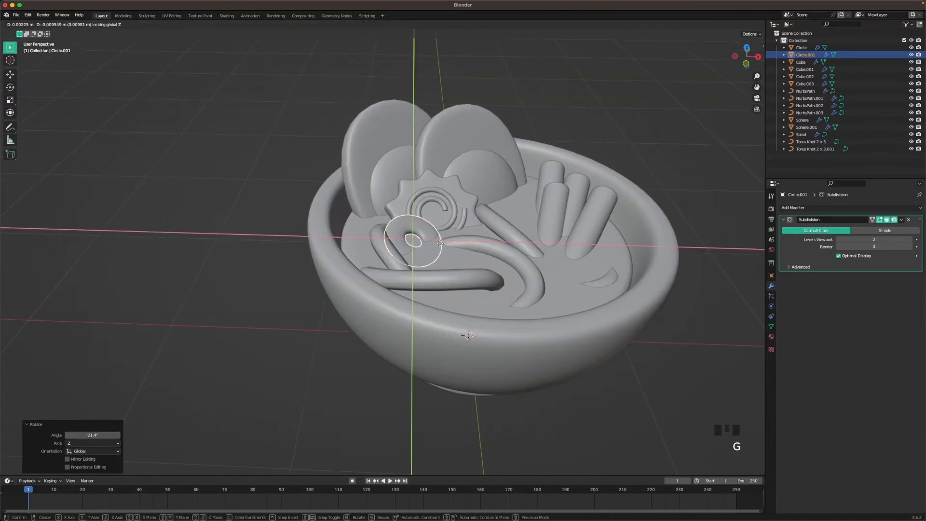
click(438, 242)
click(660, 101)
shift+middle_drag(546, 174, 527, 169)
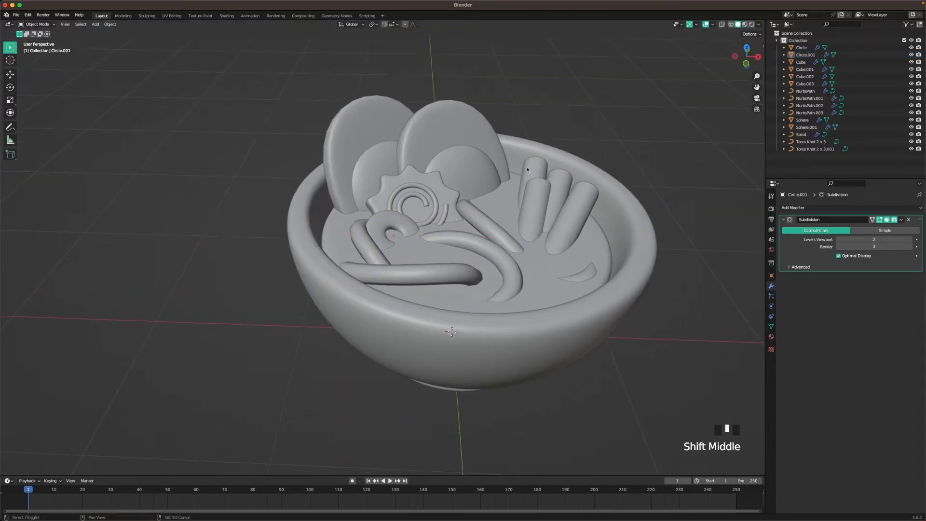
Make a linked duplicate of the ring about 0.8 m in X and -0.21 m in Y away, and turn it around Z
click(396, 224)
key(shift+d)
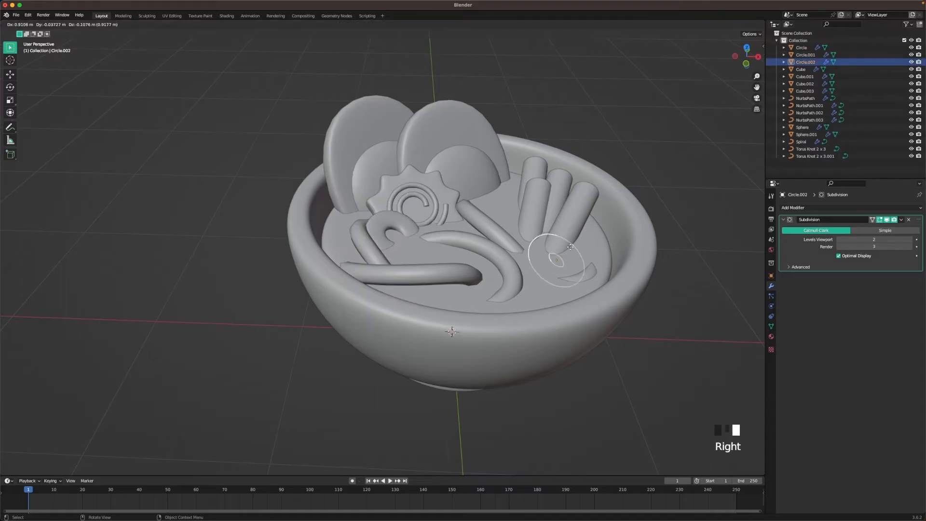
click(548, 248)
key(r)
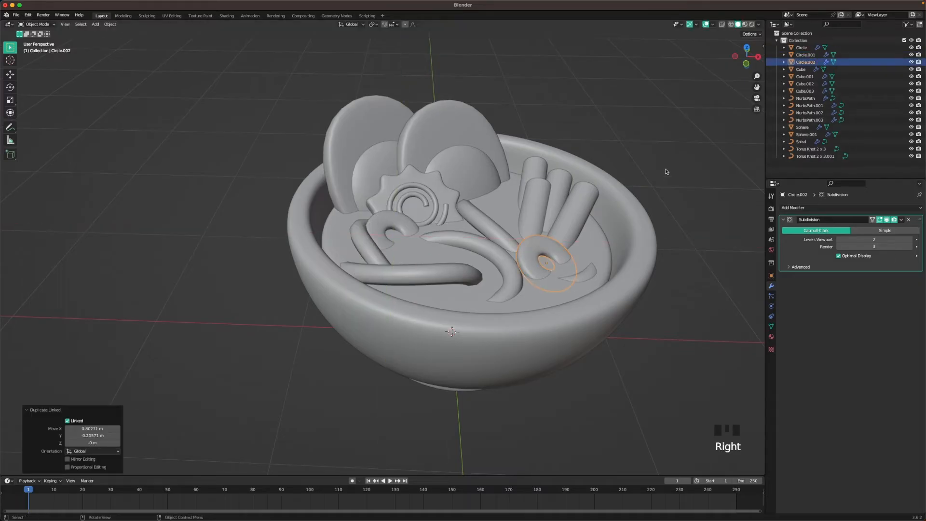
key(z)
click(594, 304)
Shift the duplicated ring about -0.09 m in Y, lower it about 0.015 m into the filling, and deselect it
key(g)
key(shift+z)
click(565, 328)
key(g)
key(z)
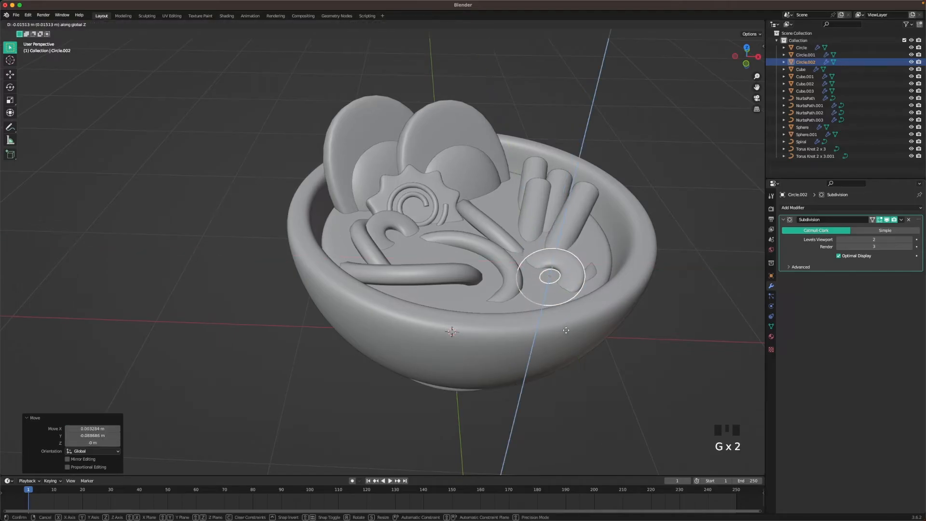
click(648, 145)
Select the bowl with all its toppings in front view, move it along Z to sit on the ground plane, and deselect everything
shift+middle_drag(647, 146, 607, 124)
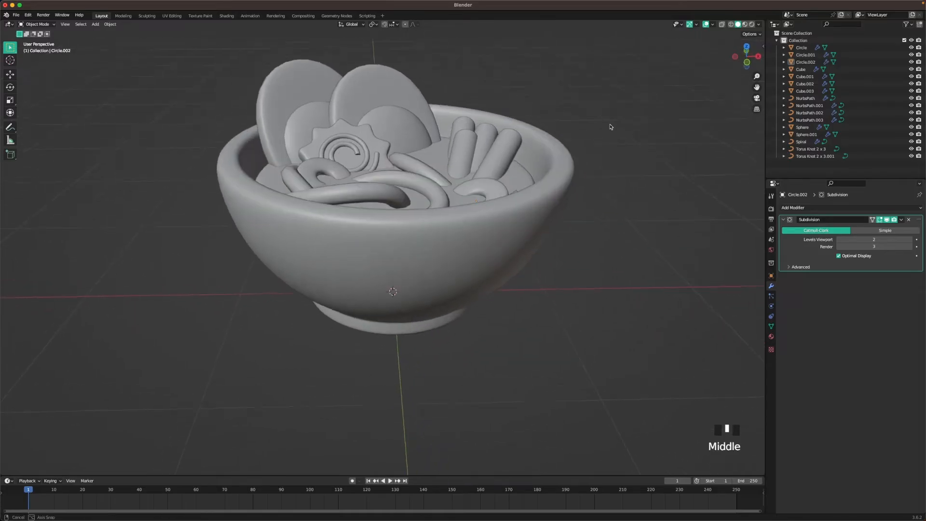
key(grave)
click(580, 101)
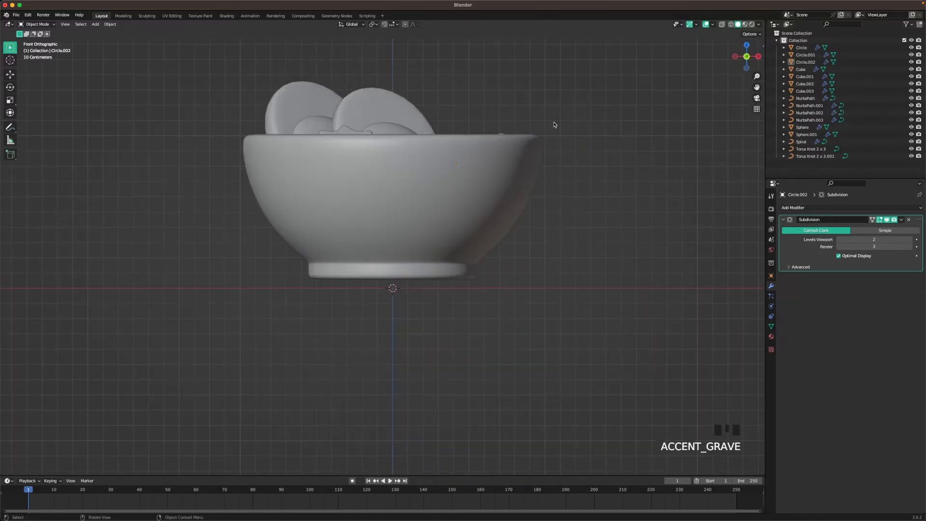
drag(193, 74, 671, 366)
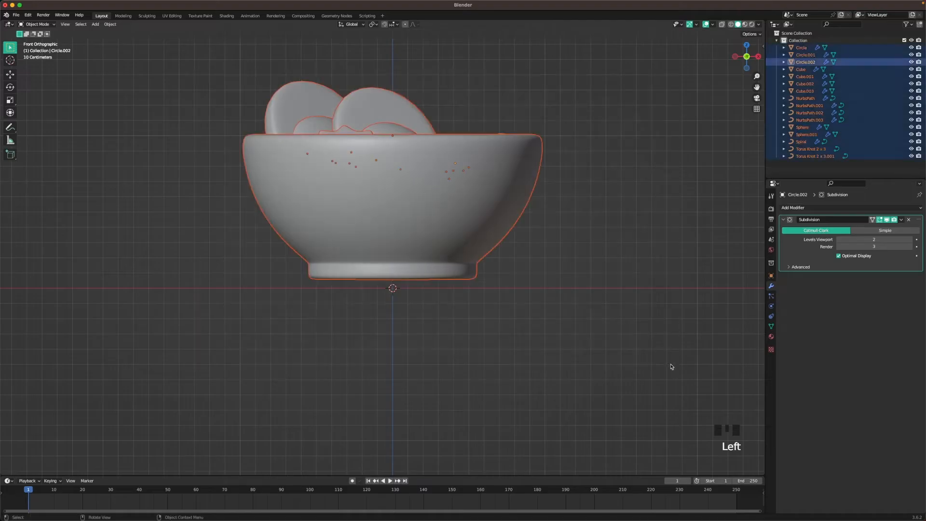
key(g)
key(z)
click(629, 258)
middle_drag(629, 257, 497, 273)
scroll(574, 251, down, 4)
click(591, 237)
Start adding a new mesh object to the scene
key(shift+a)
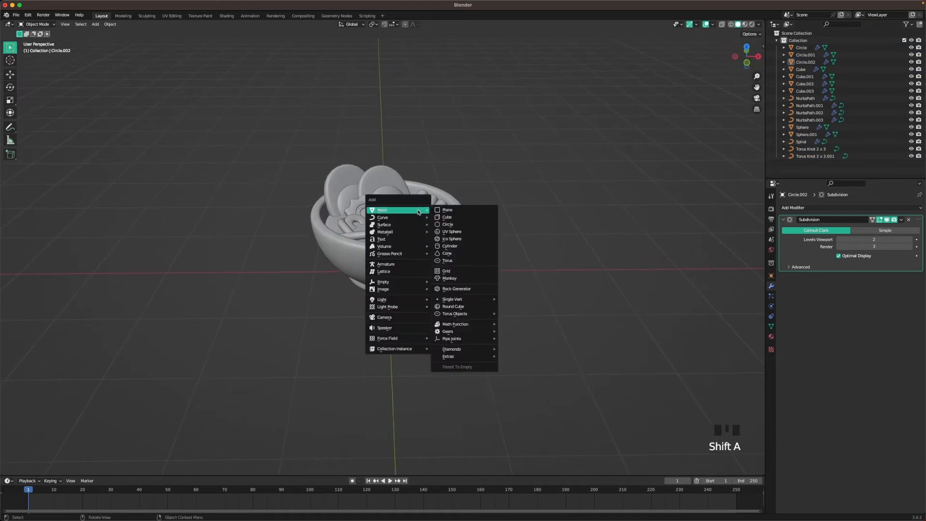
Add a cube and raise it about 2.9 m straight up above the ramen bowl
click(453, 218)
key(g)
click(587, 98)
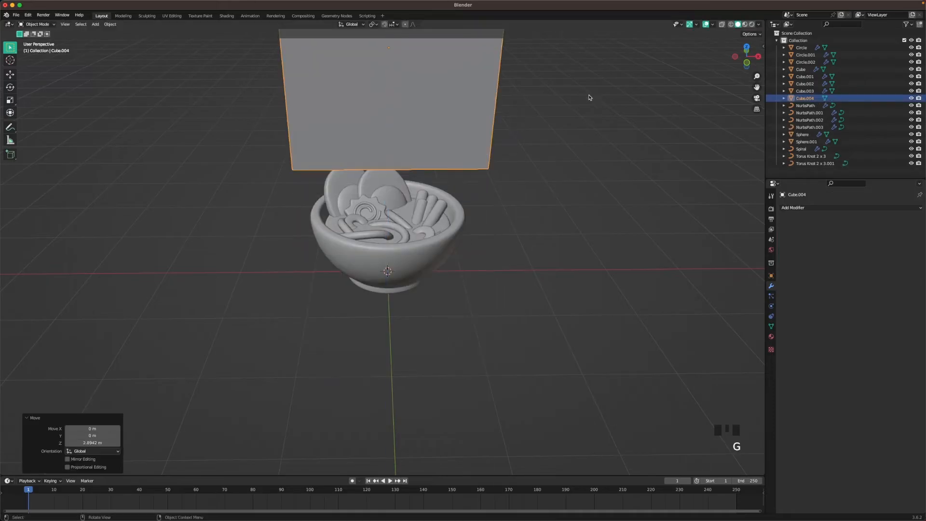
Shrink the cube's mesh to a scale of about 0.09 and stretch it along X into a long thin bar
scroll(589, 98, down, 2)
key(Tab)
key(s)
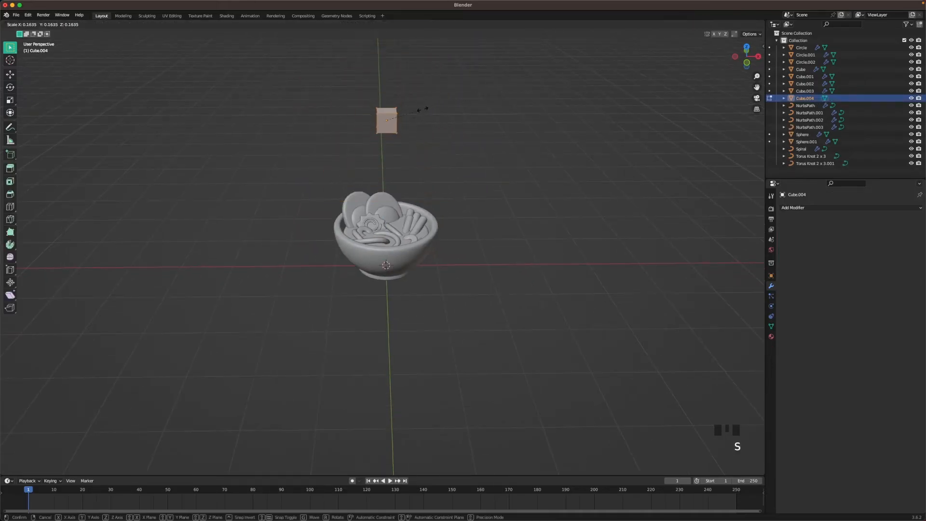
click(406, 113)
key(s)
key(x)
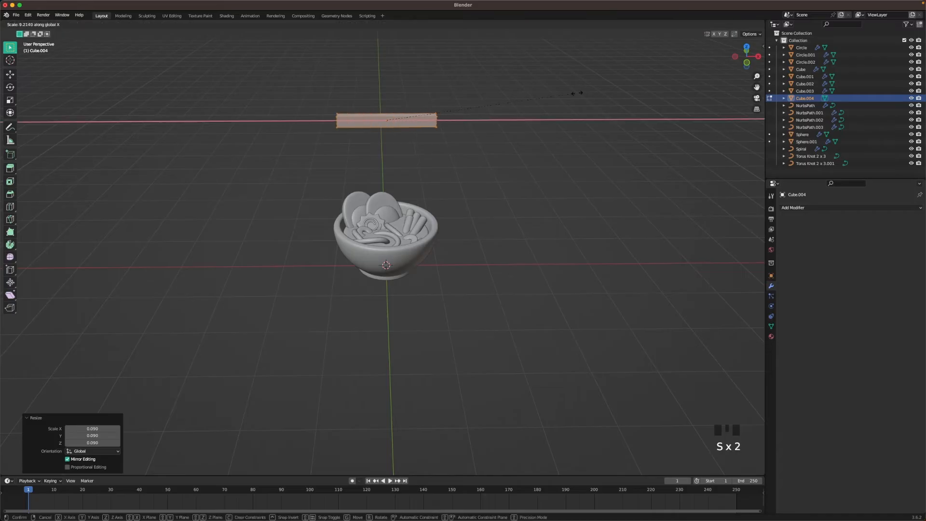
click(46, 62)
Select one end face of the bar and scale it to about 0.5 to taper the chopstick
middle_drag(92, 88, 250, 118)
key(3)
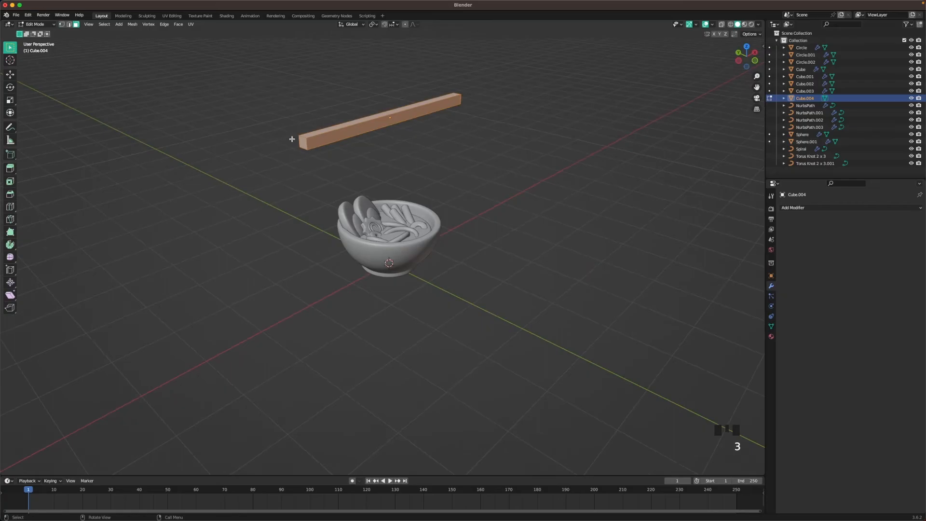
click(298, 141)
click(303, 142)
shift+middle_drag(438, 116, 489, 81)
scroll(489, 82, up, 2)
key(s)
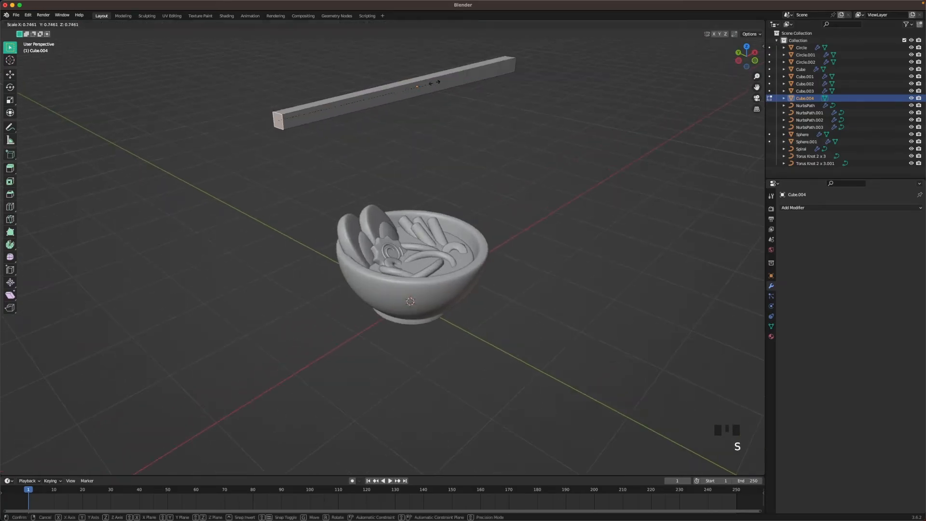
click(381, 88)
Add a centered loop cut around the chopstick and bevel it into two loops close to the ends
middle_drag(381, 89, 411, 116)
key(ctrl+r)
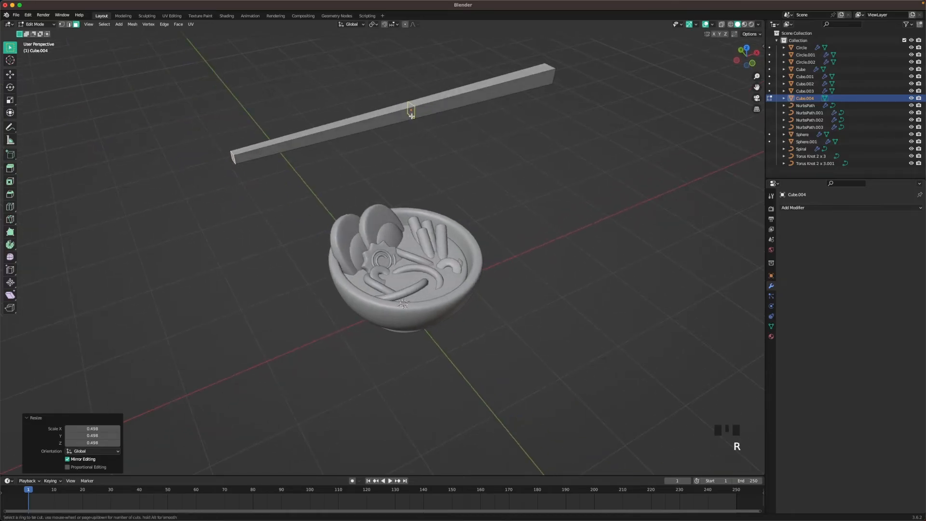
click(411, 112)
right_click(411, 112)
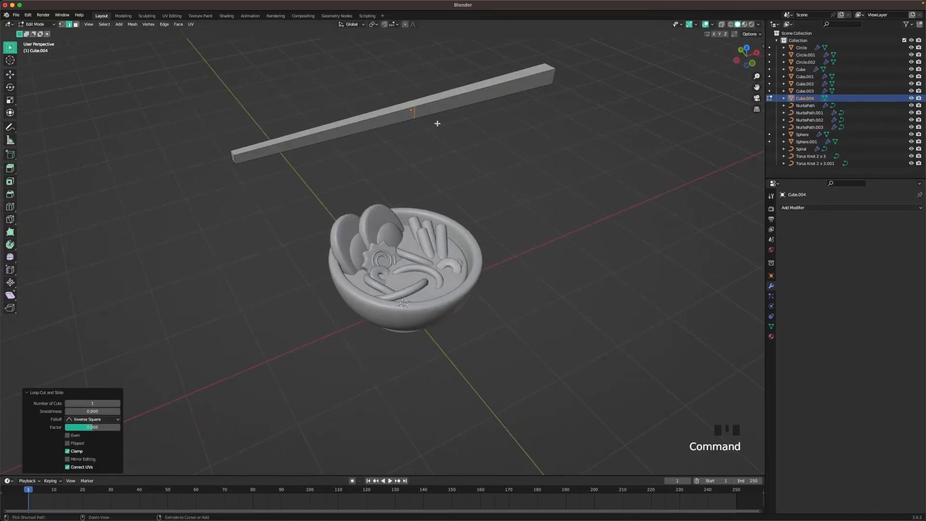
key(ctrl+b)
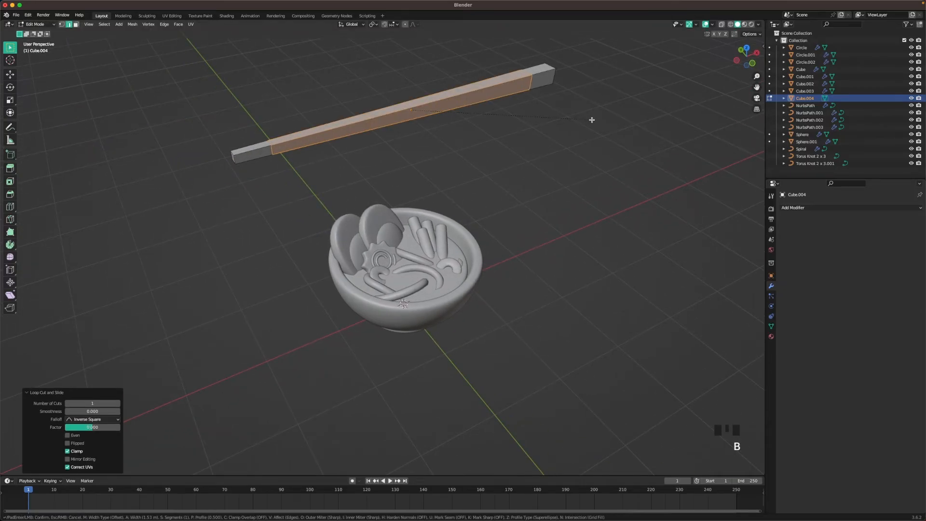
click(621, 107)
Add a level 3 Subdivision modifier to the chopstick and set its render level to 3
key(Tab)
middle_drag(603, 126, 560, 138)
scroll(559, 136, down, 2)
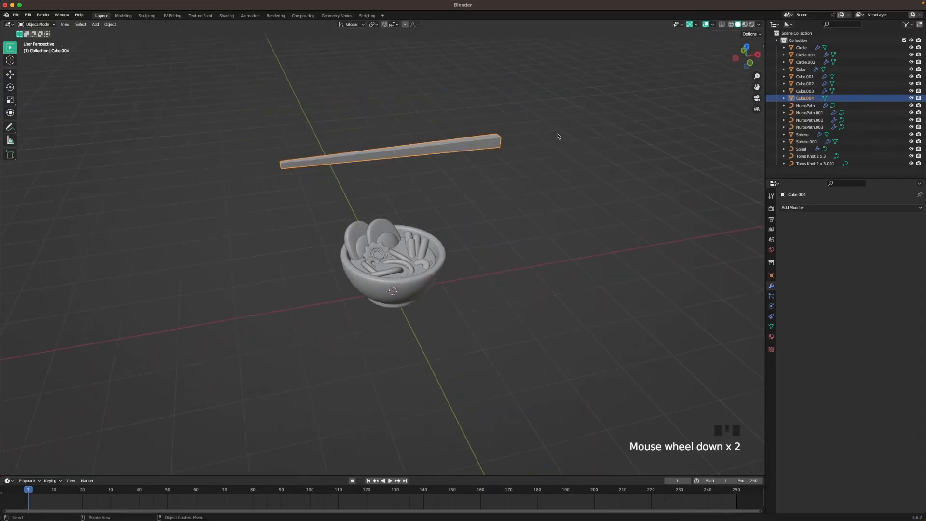
key(ctrl+3)
scroll(526, 165, up, 2)
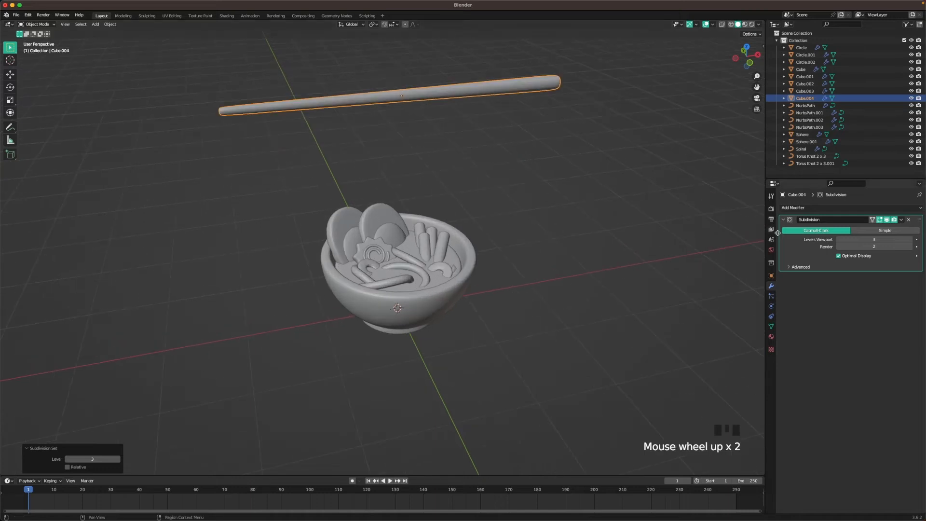
click(912, 248)
scroll(407, 168, down, 1)
middle_drag(406, 168, 454, 138)
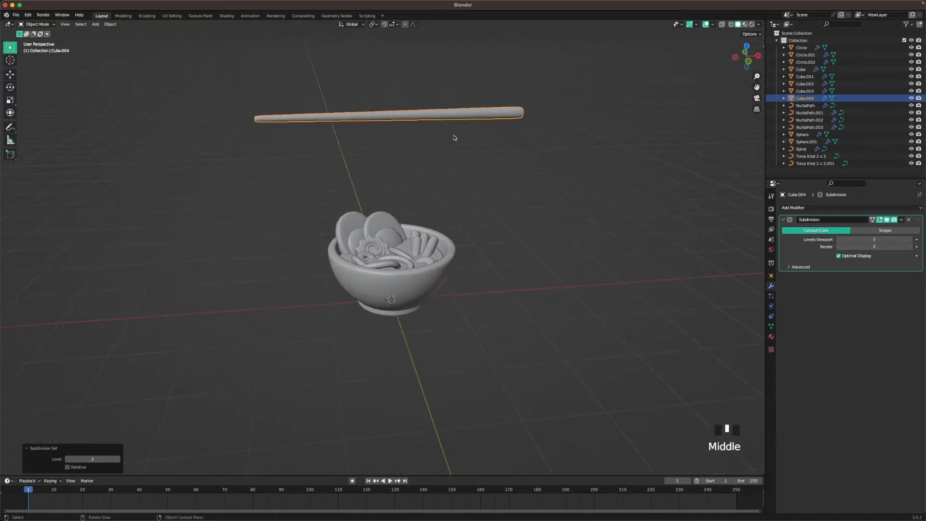
Shorten the chopstick's mesh along X to about 0.8 of its length
scroll(600, 82, up, 1)
middle_drag(599, 83, 566, 100)
scroll(575, 101, down, 2)
key(Tab)
key(s)
key(x)
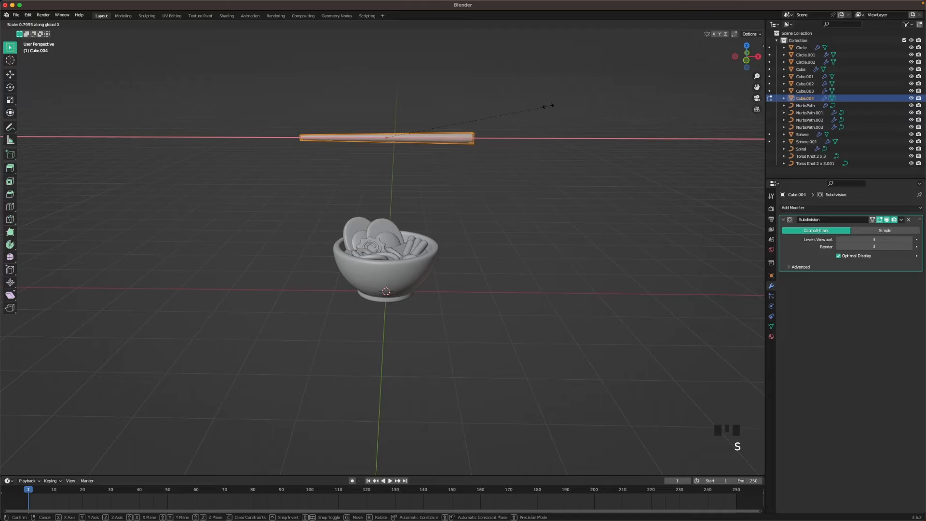
key(Tab)
key(Tab)
key(Tab)
key(Tab)
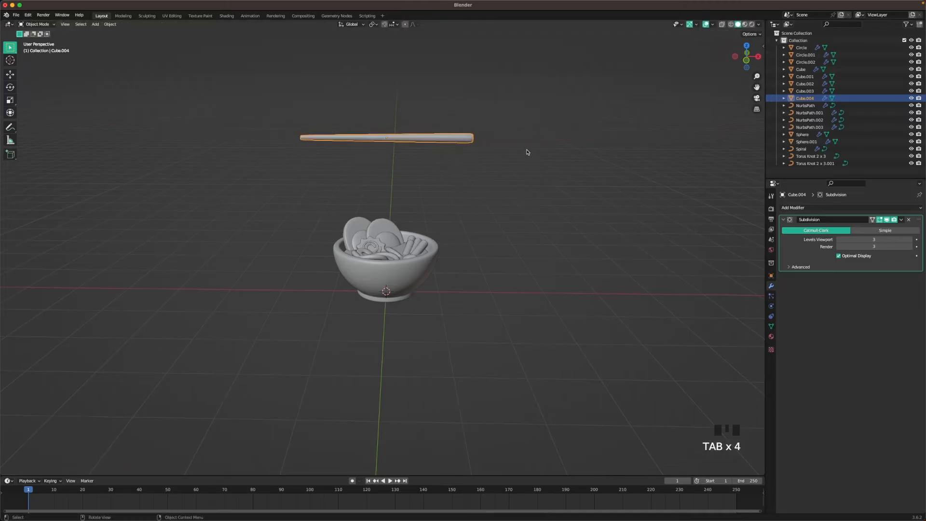
In front view, move the chopstick lower and along X so its thin end hangs over the bowl's center
key(grave)
click(511, 136)
scroll(510, 130, up, 2)
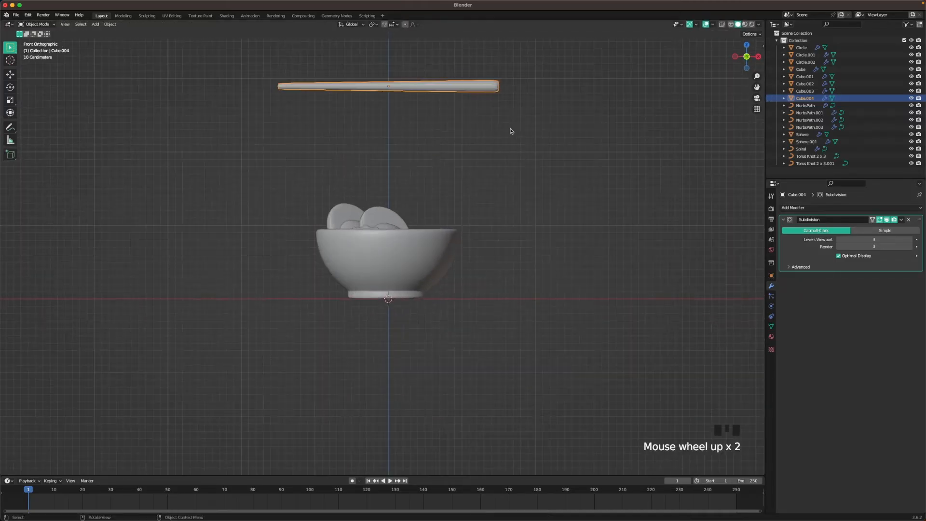
key(g)
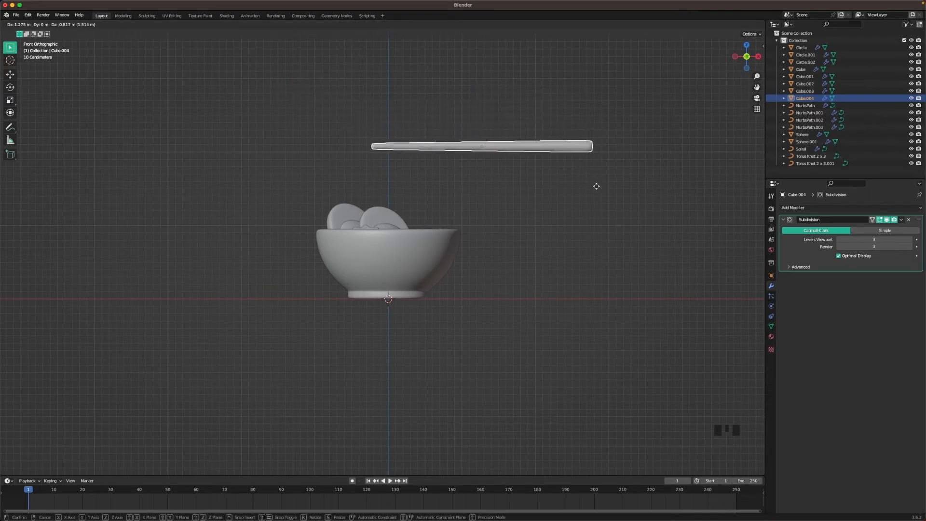
click(579, 189)
click(505, 159)
Shade the chopstick smooth with Auto Smooth at 30°
middle_drag(504, 158, 505, 175)
right_click(505, 175)
click(470, 149)
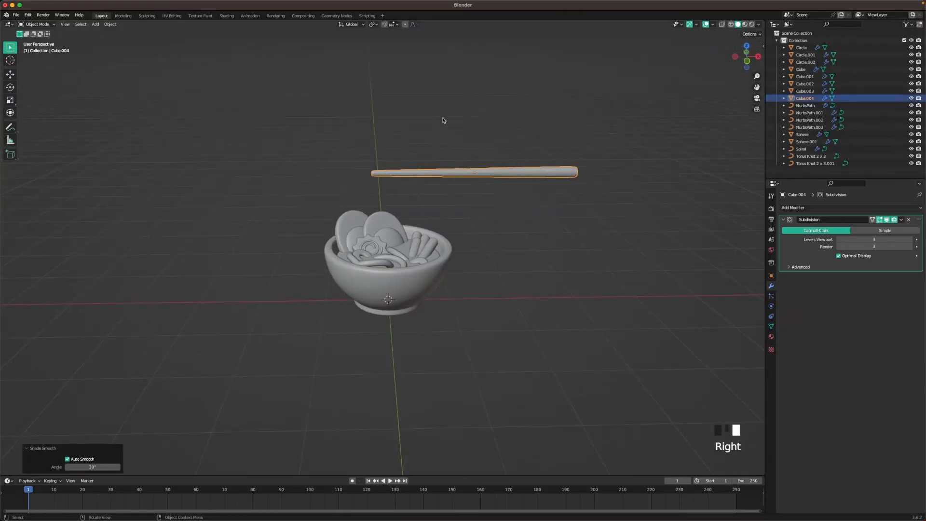
In left view, add a path curve and raise it about 1.65 m to between the bowl and the chopstick
scroll(421, 144, up, 2)
key(grave)
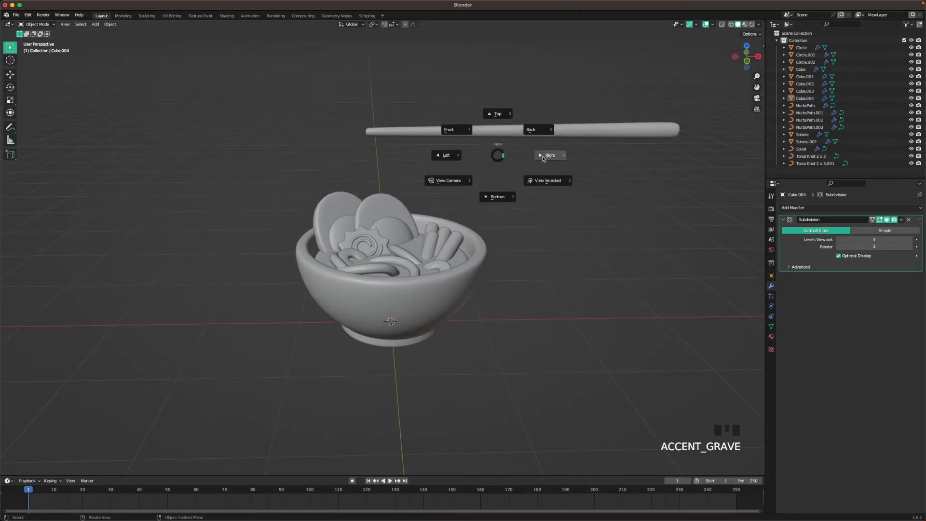
click(454, 158)
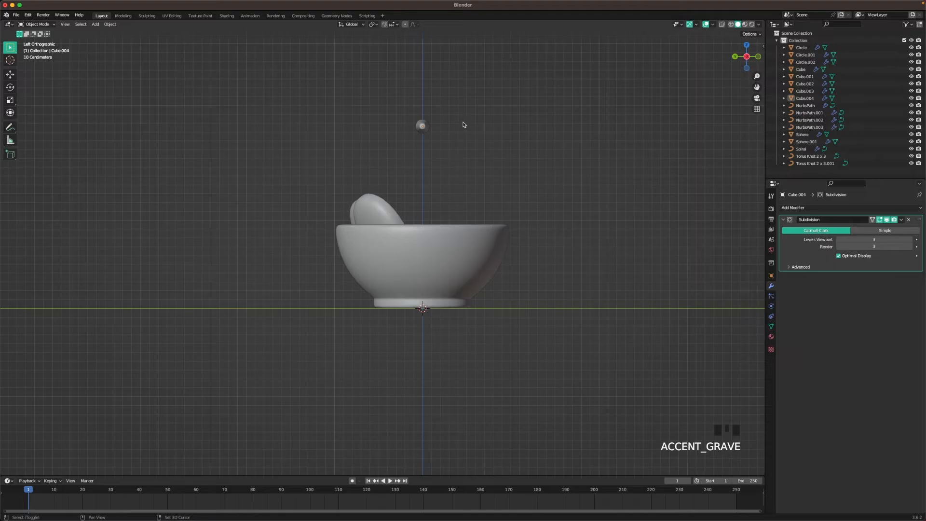
shift+middle_drag(463, 125, 449, 181)
scroll(444, 145, up, 3)
shift+middle_drag(440, 113, 417, 149)
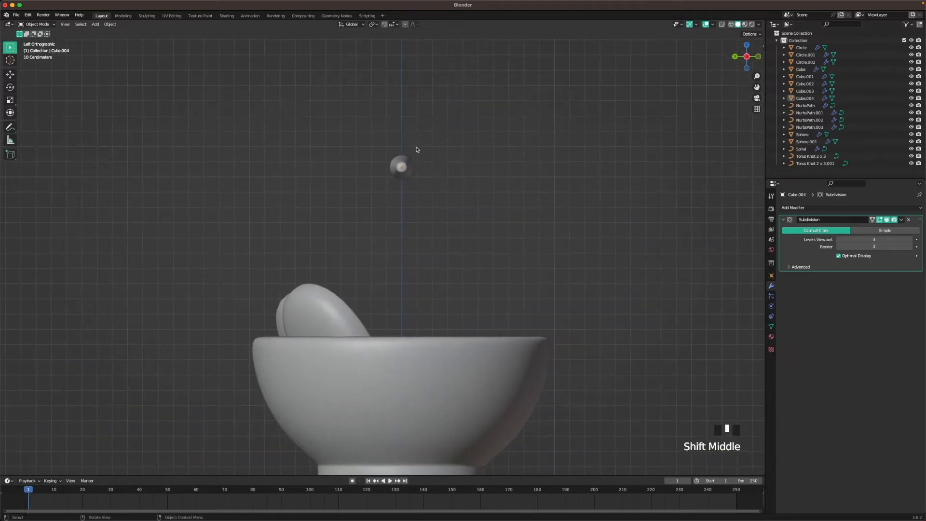
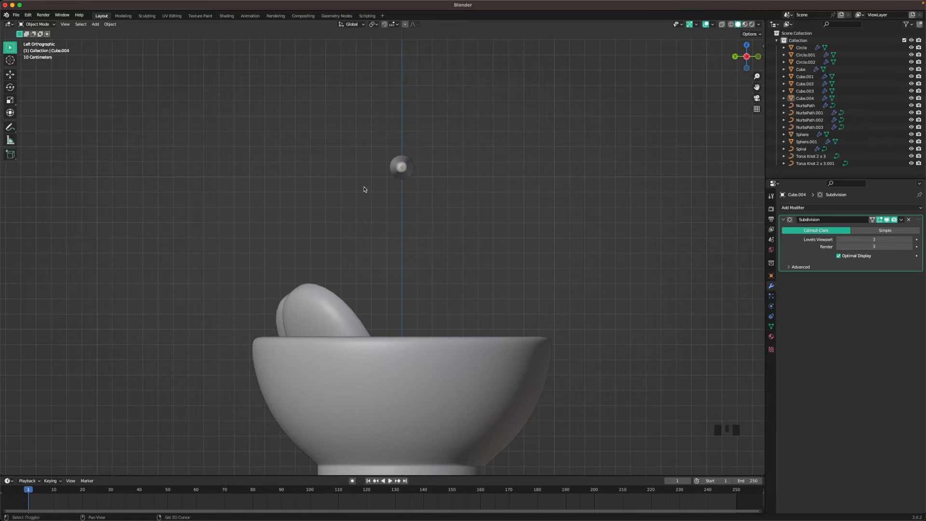
key(shift+a)
mouse_move(359, 187)
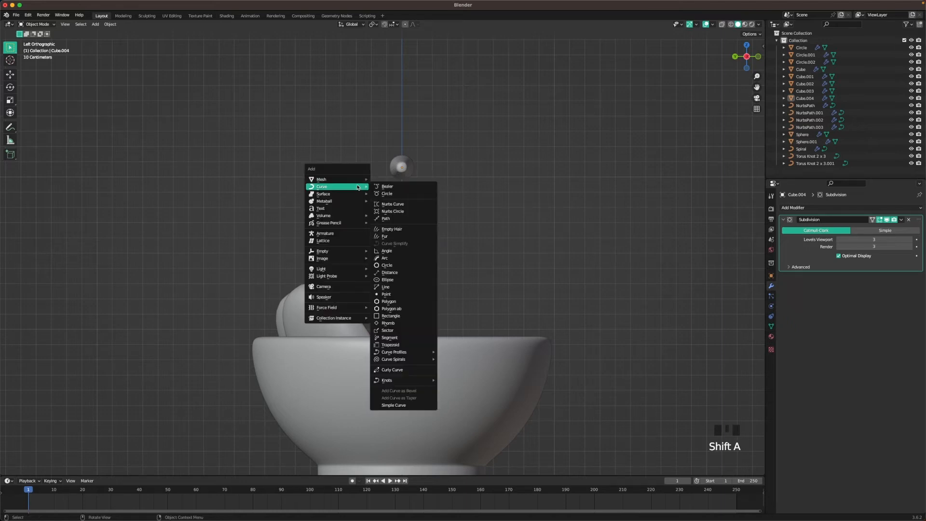
click(391, 218)
scroll(442, 314, down, 1)
key(g)
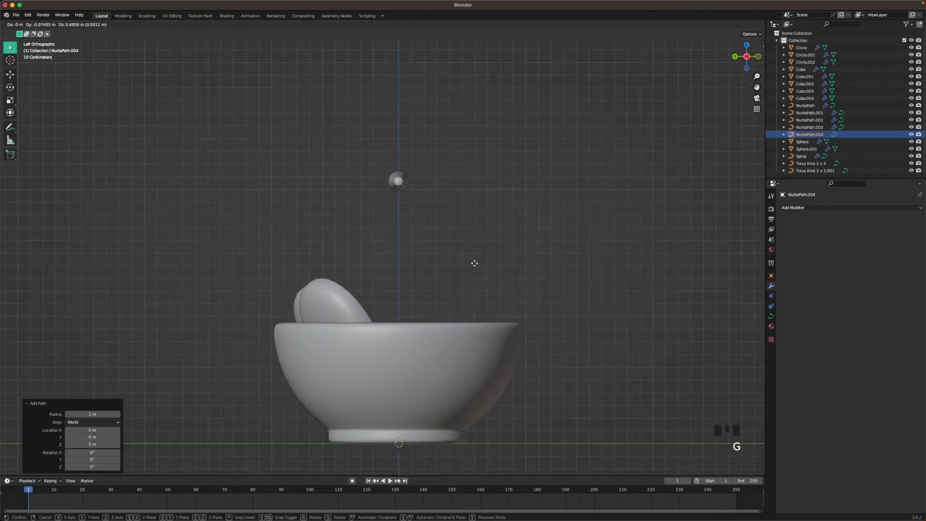
click(459, 148)
Rotate the path curve 90° about the Z axis
text(r)
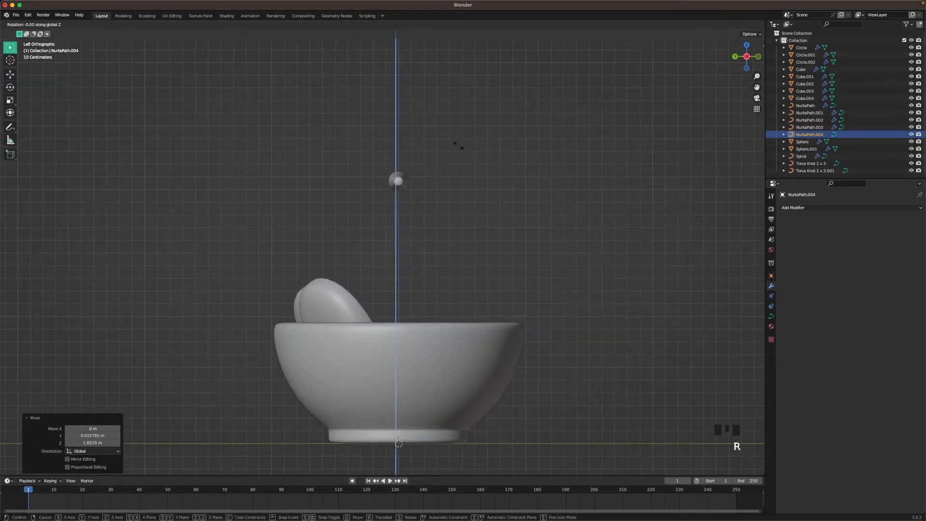
text(90)
key(Return)
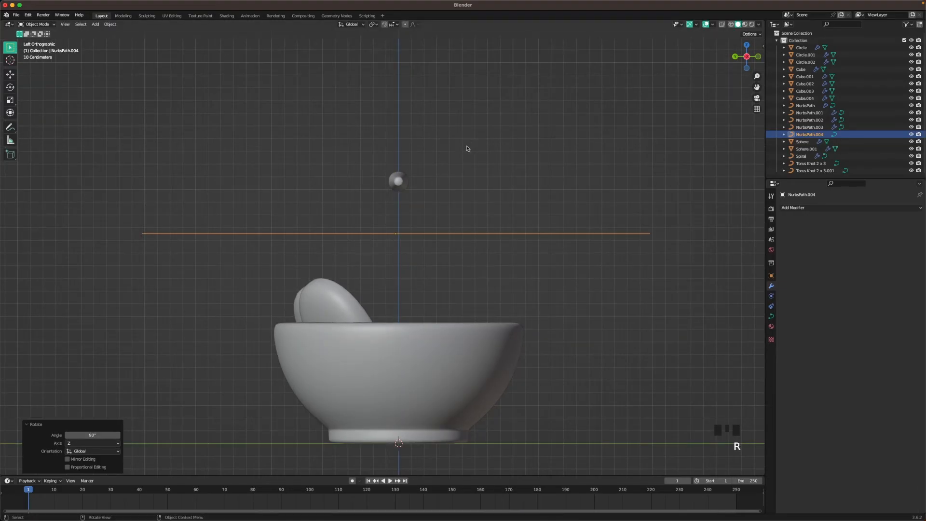
Scale the path's points to about 0.138 and raise them about 0.49 m to lie across the chopstick's upper edge
key(Tab)
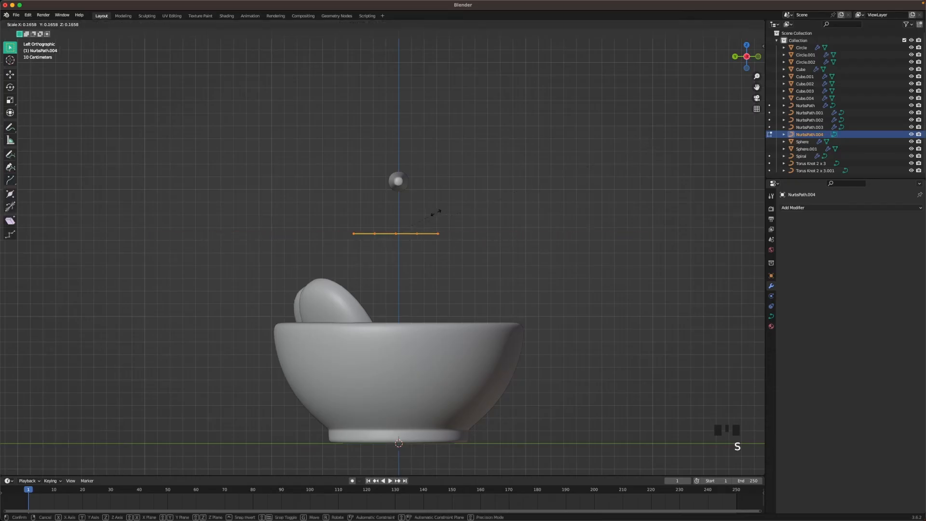
click(428, 213)
shift+middle_drag(428, 213, 432, 257)
scroll(432, 257, up, 3)
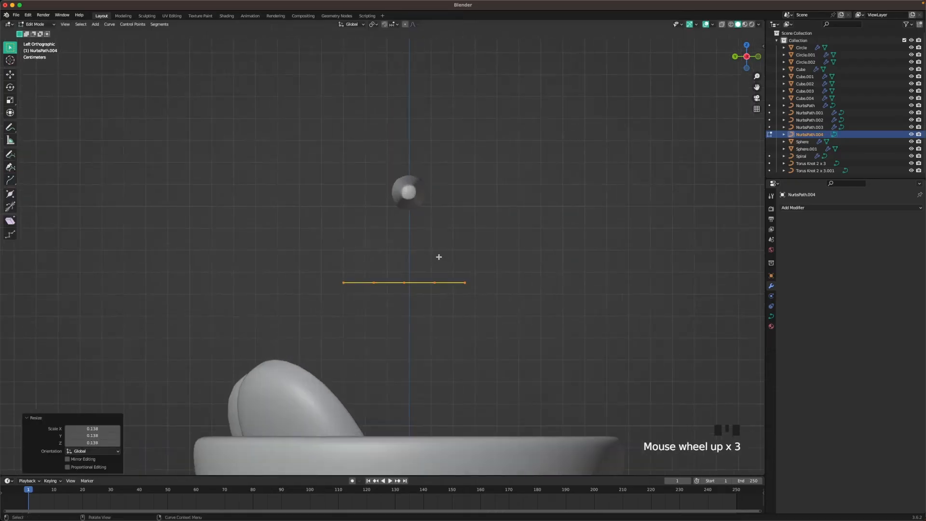
key(g)
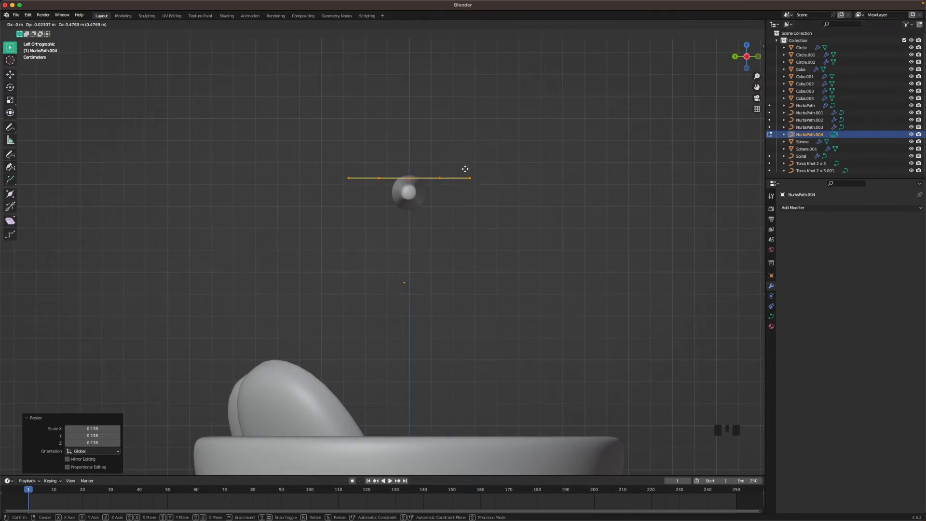
click(465, 166)
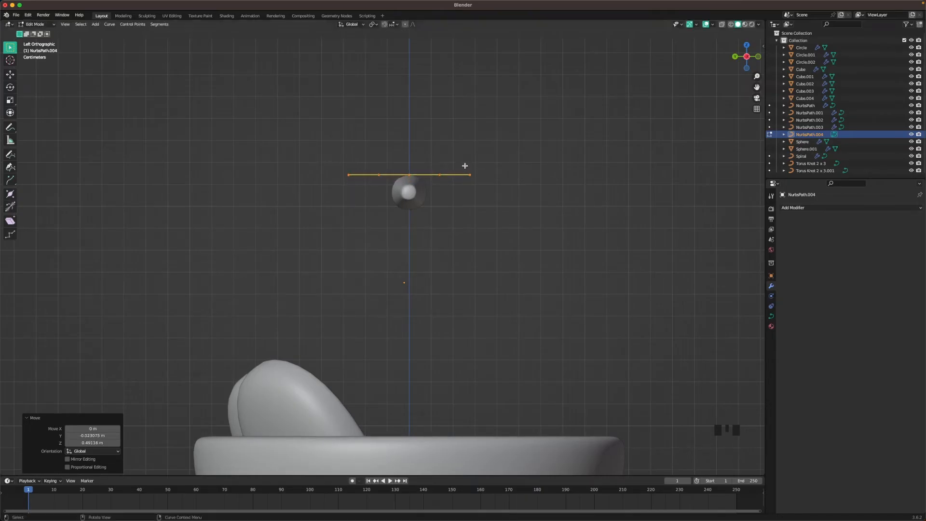
Bend one half of the path down around the chopstick by lowering its end point and moving the neighboring point outward
click(343, 169)
key(g)
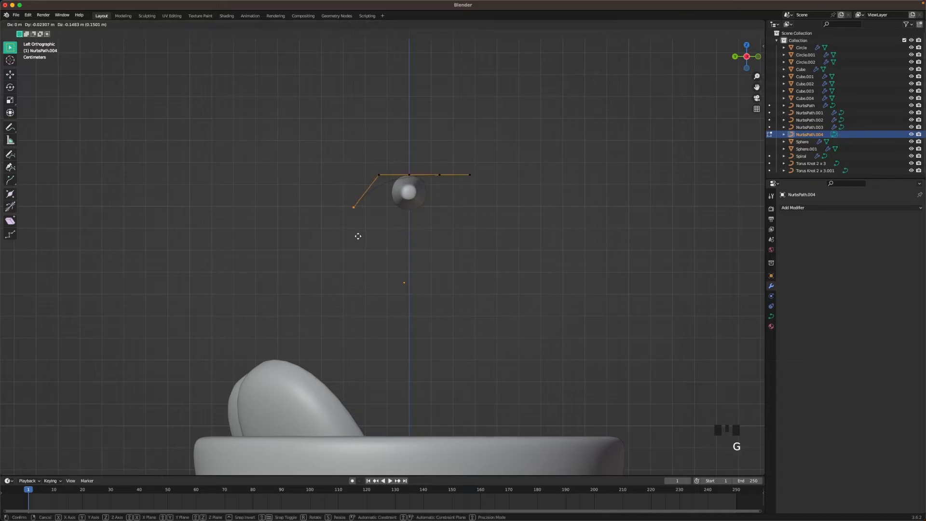
click(378, 273)
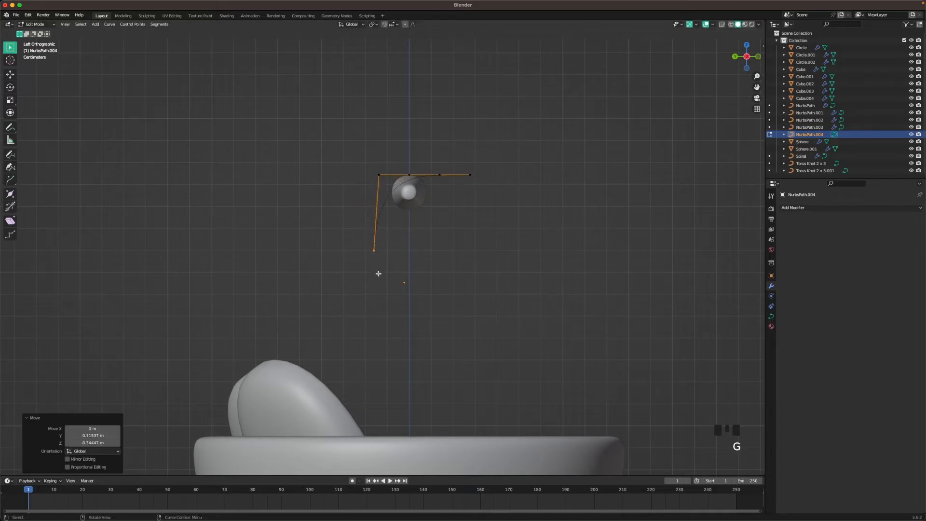
key(g)
click(374, 182)
click(384, 256)
key(g)
click(393, 245)
Bend the other half of the path around the chopstick by lowering its end point and adjusting the point beside it
click(438, 174)
key(g)
click(440, 184)
click(468, 175)
key(g)
click(455, 237)
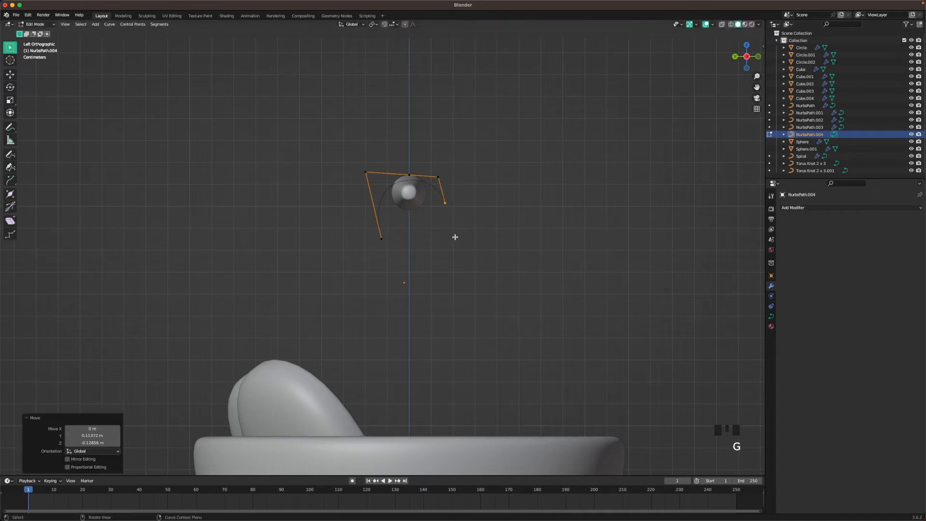
click(465, 221)
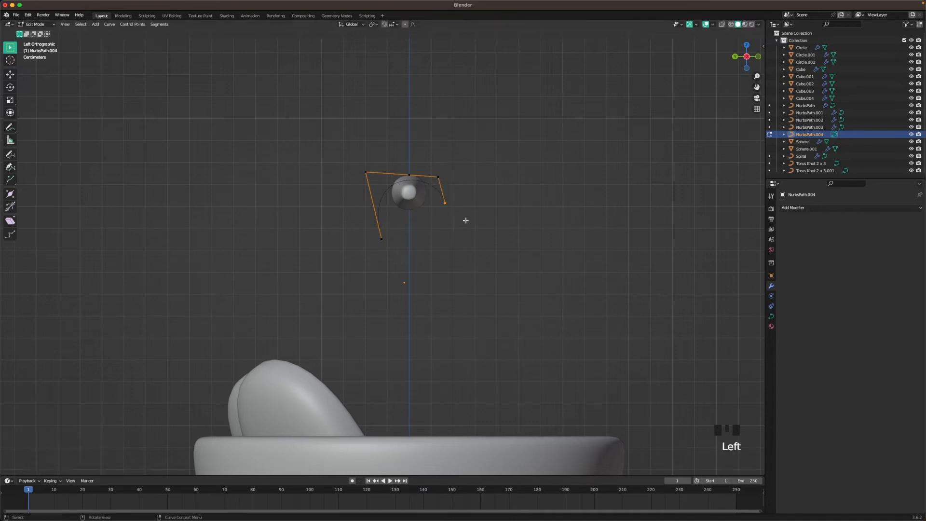
Extrude the path's lowered end six times into a wavy noodle strand hanging from the chopstick down into the bowl
key(e)
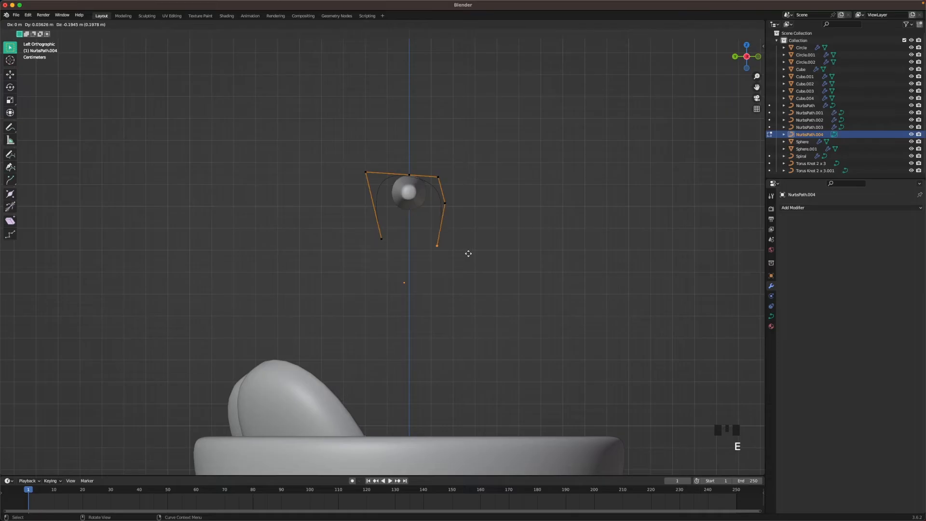
click(465, 254)
key(e)
click(425, 303)
key(e)
click(397, 355)
key(e)
click(399, 410)
key(e)
click(405, 444)
key(e)
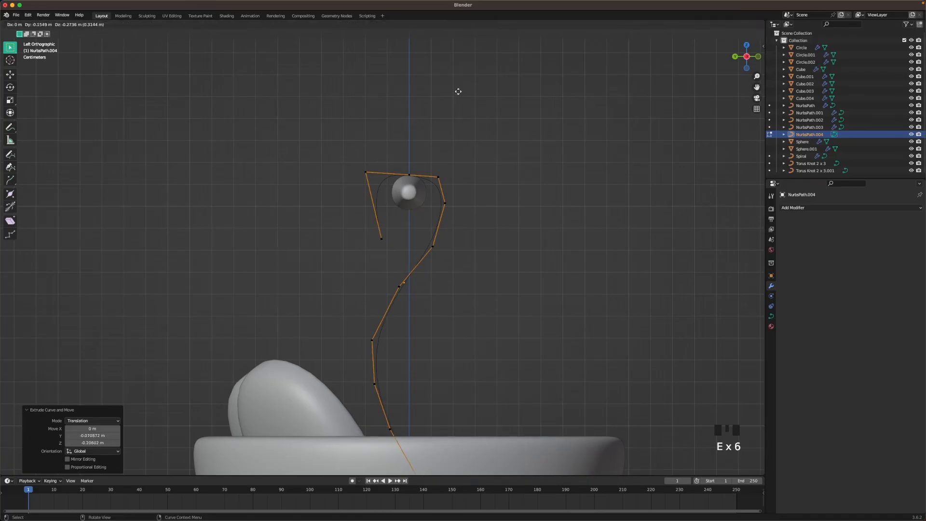
click(463, 79)
middle_drag(467, 66, 485, 138)
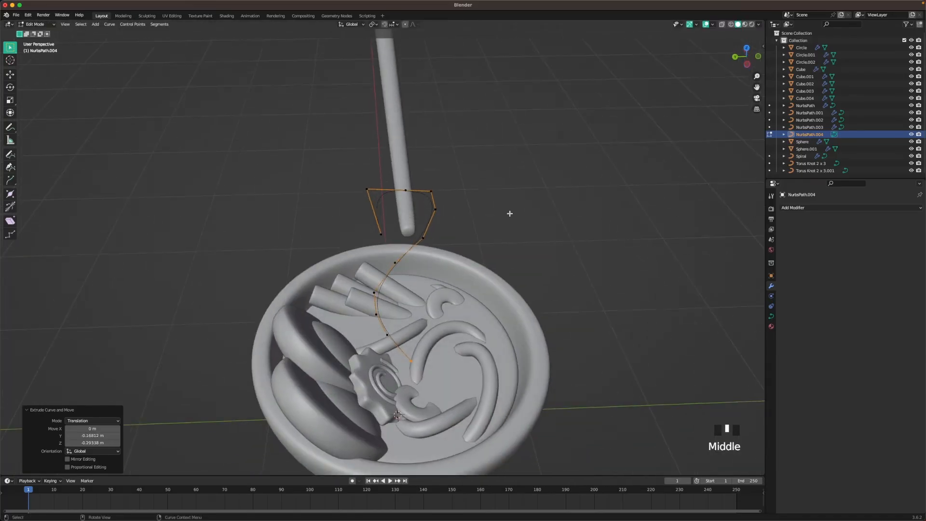
Raise the path's middle point above the chopstick and lower the neighboring outer point about 0.04 m to round the arch
scroll(510, 213, down, 2)
mouse_move(507, 178)
middle_down()
mouse_move(507, 140)
mouse_move(502, 165)
middle_up()
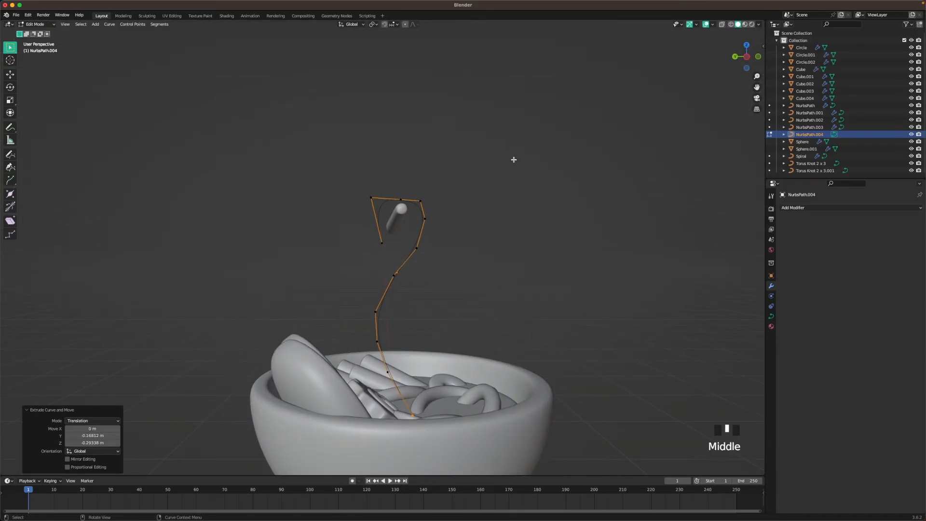
key(grave)
scroll(443, 166, up, 5)
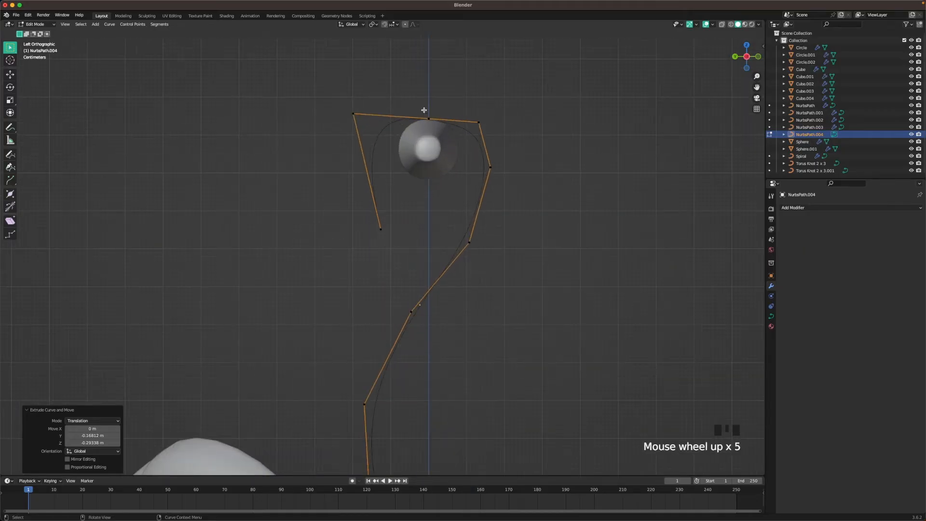
drag(424, 110, 441, 125)
key(g)
click(445, 119)
drag(349, 111, 358, 122)
key(g)
click(536, 212)
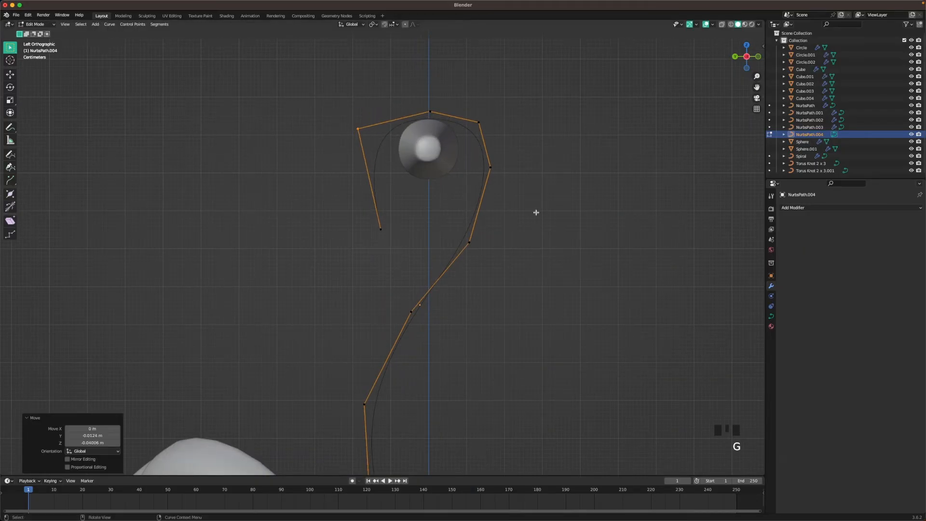
Thicken the path into a round noodle with a bevel depth of 0.05 m
click(772, 316)
scroll(830, 313, down, 2)
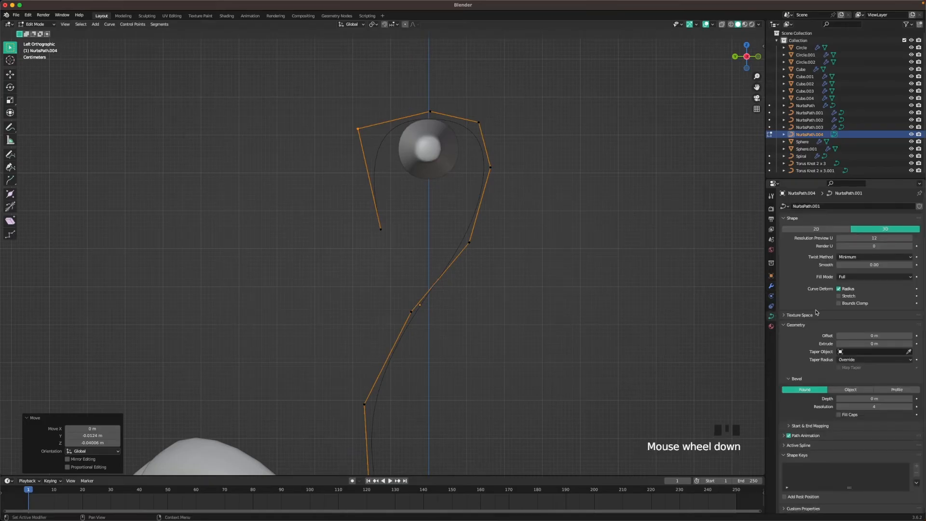
click(864, 399)
drag(863, 398, 884, 398)
scroll(523, 226, down, 2)
middle_drag(523, 226, 469, 305)
scroll(470, 273, down, 3)
scroll(469, 304, up, 2)
scroll(469, 305, up, 1)
shift+drag(875, 399, 881, 399)
middle_drag(512, 213, 548, 191)
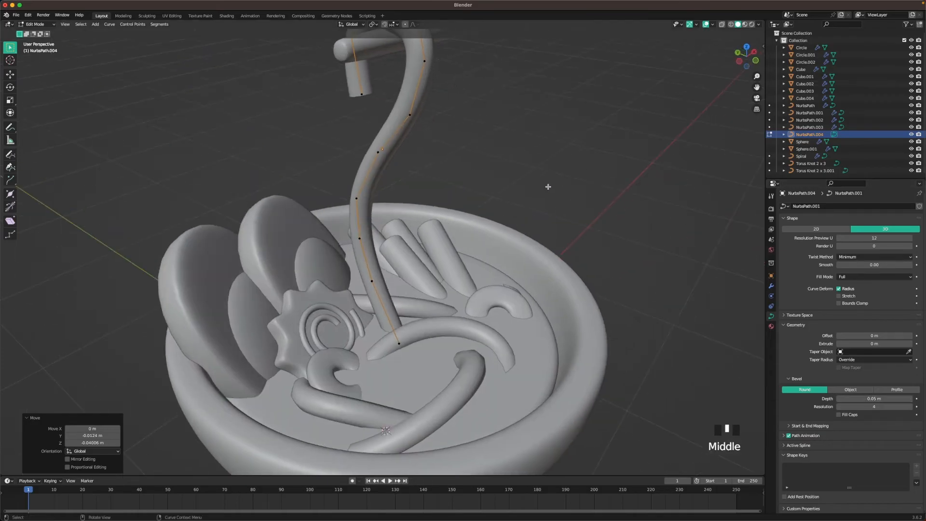
Refine the noodle's hook around the chopstick by adjusting its upper points and moving the short end inward and about 0.023 m up
key(grave)
click(544, 161)
shift+middle_drag(469, 145, 480, 250)
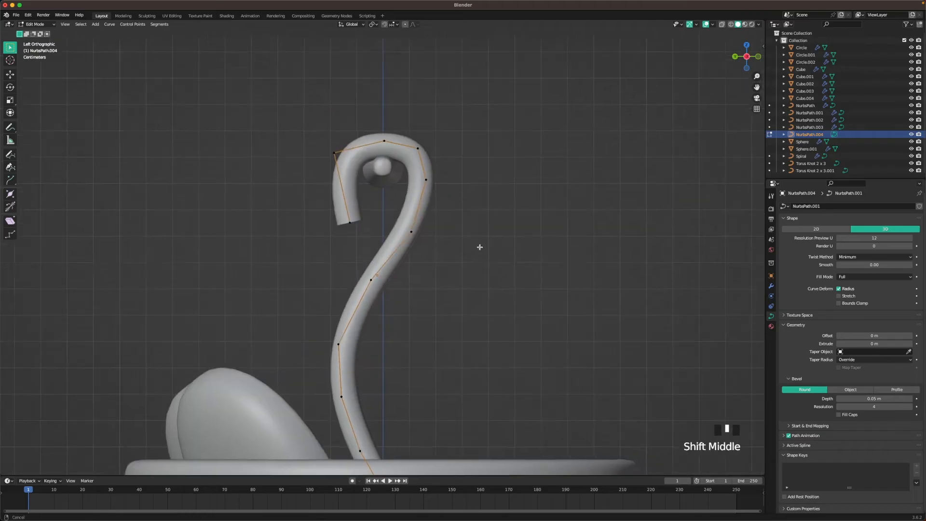
scroll(397, 149, up, 3)
drag(391, 137, 392, 128)
drag(337, 157, 340, 157)
key(g)
click(343, 159)
drag(344, 230, 361, 240)
key(g)
click(367, 234)
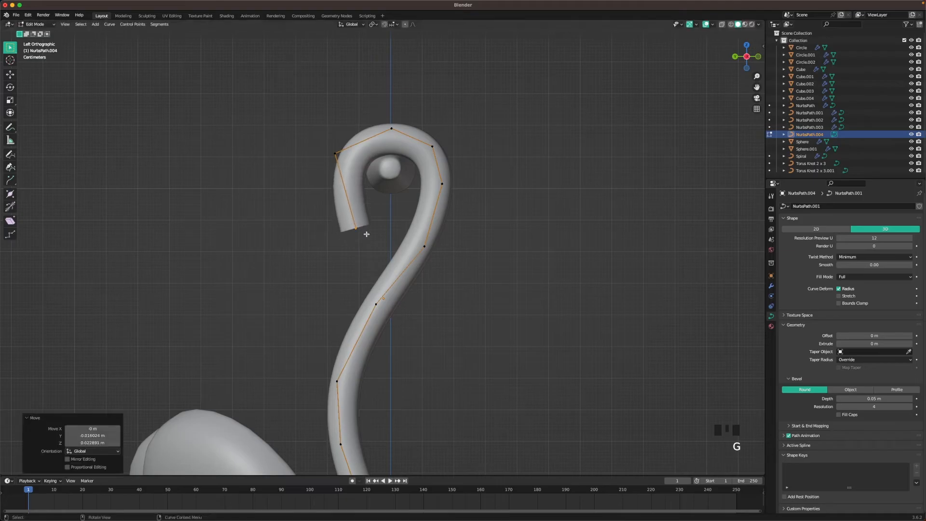
scroll(434, 268, down, 2)
click(472, 231)
Add level 2 subdivision to the hanging noodle and the two Torus Knot pieces in the bowl
middle_drag(565, 237, 545, 265)
key(Tab)
shift+middle_drag(573, 335, 561, 287)
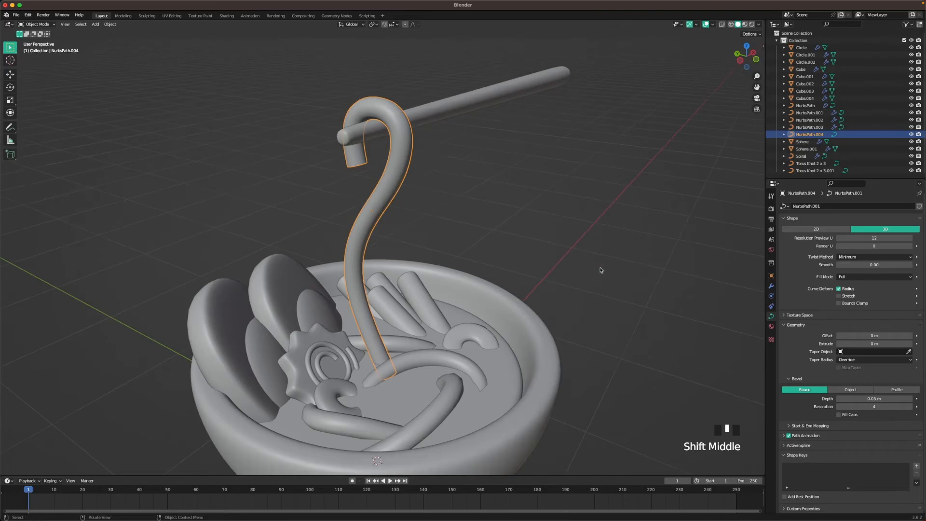
scroll(559, 277, down, 1)
key(ctrl+2)
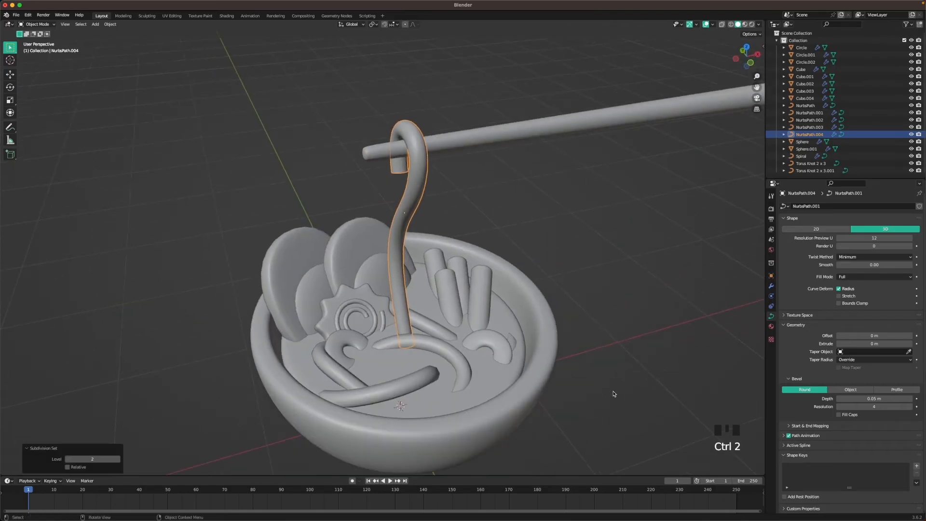
shift+middle_drag(613, 393, 473, 365)
click(405, 359)
key(ctrl+2)
click(487, 328)
key(ctrl+2)
click(606, 308)
Make three linked duplicates of the hanging noodle along X, spaced about 0.095 m apart, for a row of four strands
middle_drag(641, 280, 560, 304)
key(grave)
click(597, 257)
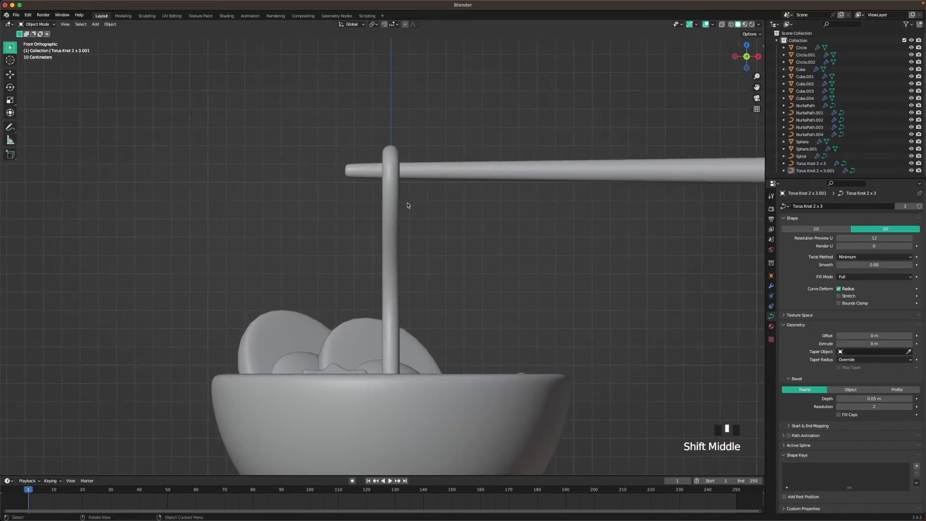
click(392, 199)
shift+middle_drag(514, 246, 471, 223)
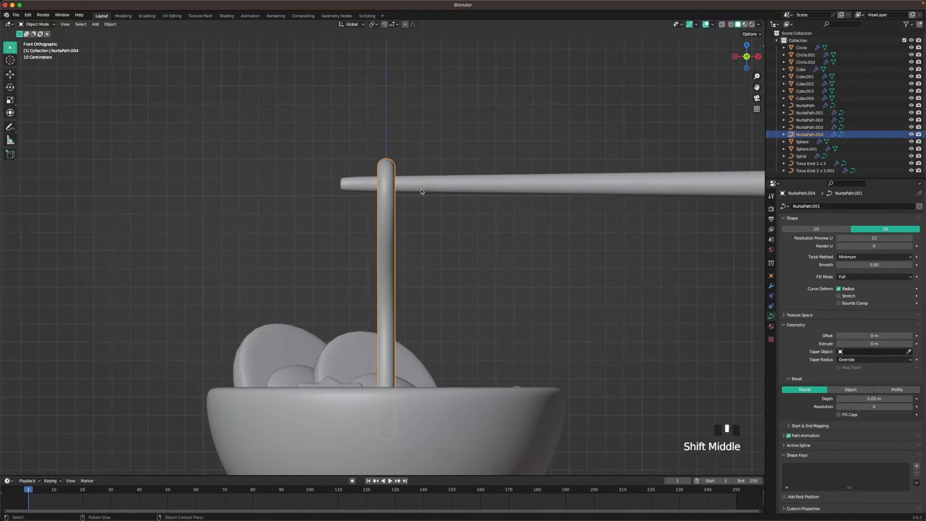
key(shift+d)
right_click(389, 199)
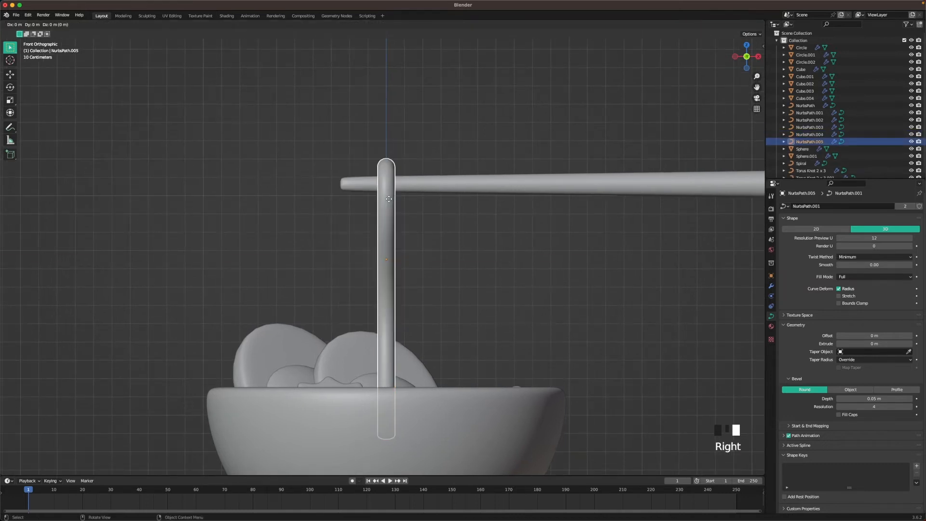
key(x)
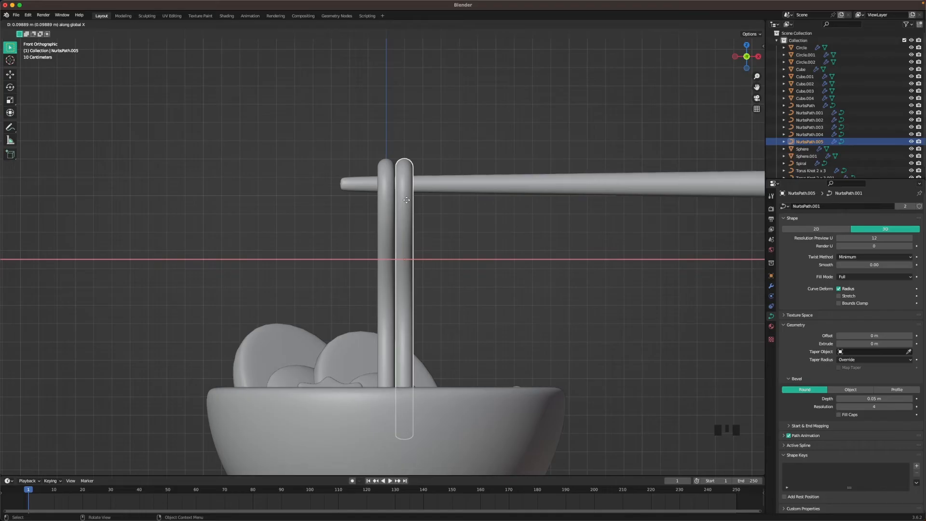
click(405, 199)
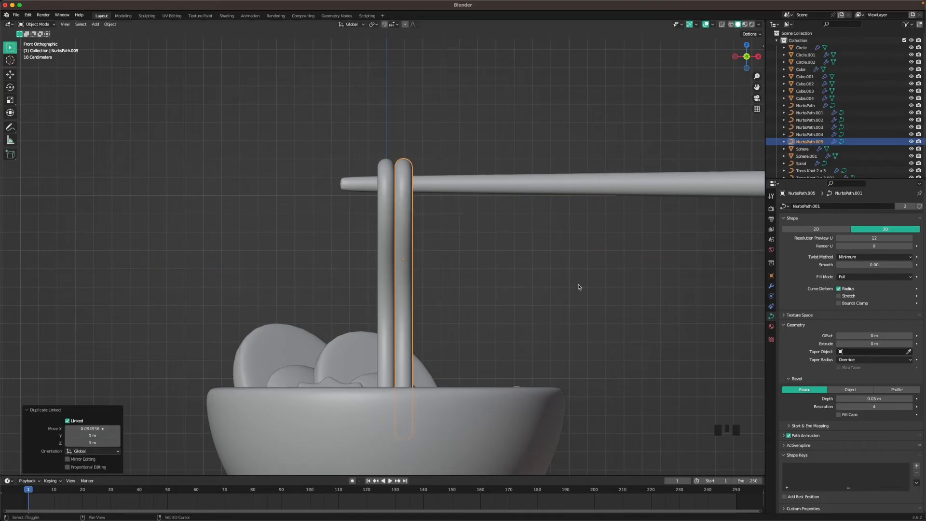
key(shift+r)
key(shift+r)
shift+middle_drag(558, 264, 563, 312)
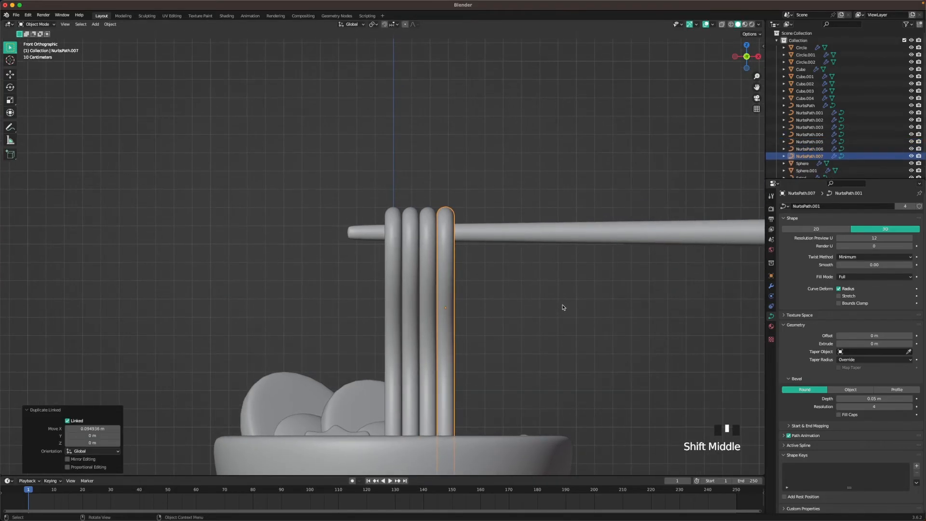
Shorten the chopstick by scaling its whole mesh to about 0.8 along X
scroll(590, 251, down, 3)
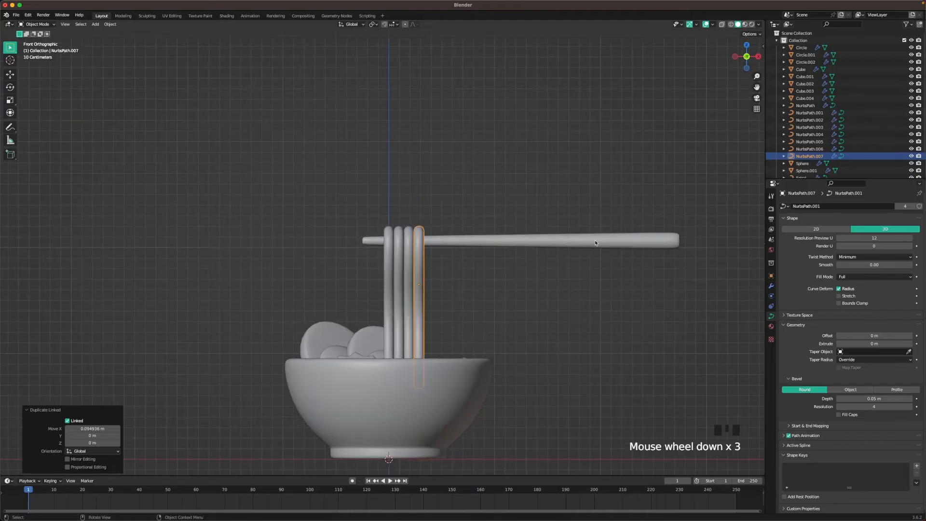
click(607, 242)
scroll(678, 246, down, 2)
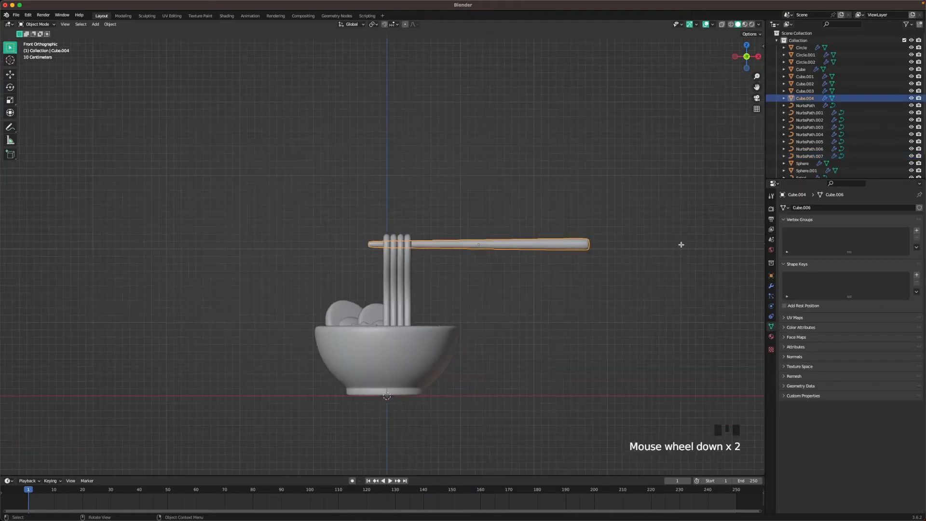
key(Tab)
key(a)
key(s)
key(x)
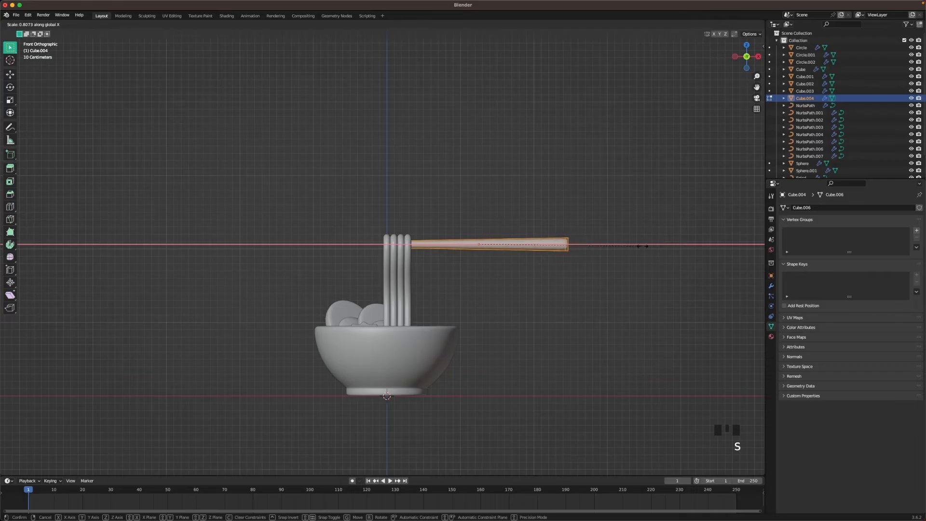
click(639, 245)
Shift the shortened chopstick about -0.31 m along X to bring its tip back beyond the noodle strands
key(Tab)
key(g)
key(x)
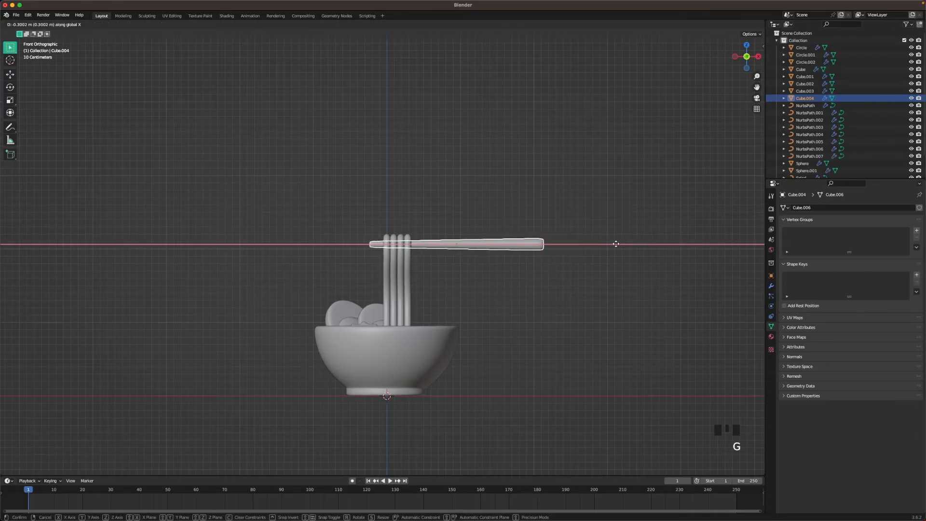
click(617, 244)
scroll(600, 265, up, 2)
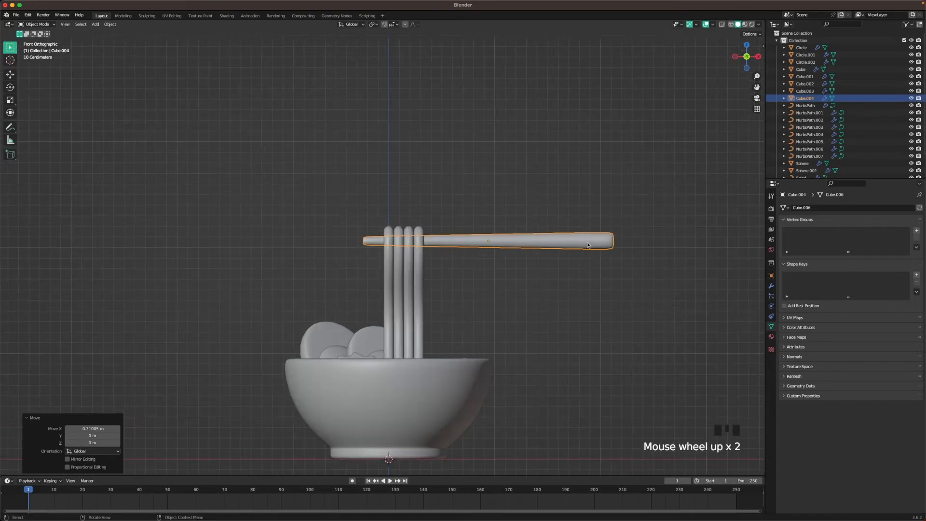
Create a linked duplicate of the chopstick above the noodles, rotate it about -10.7° and raise it clear of the strands
key(shift+d)
right_click(588, 245)
key(g)
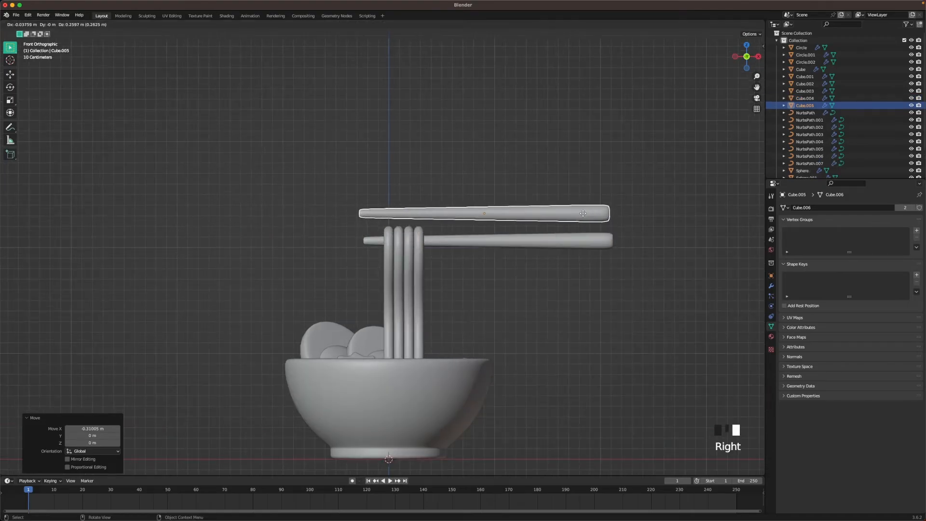
click(566, 210)
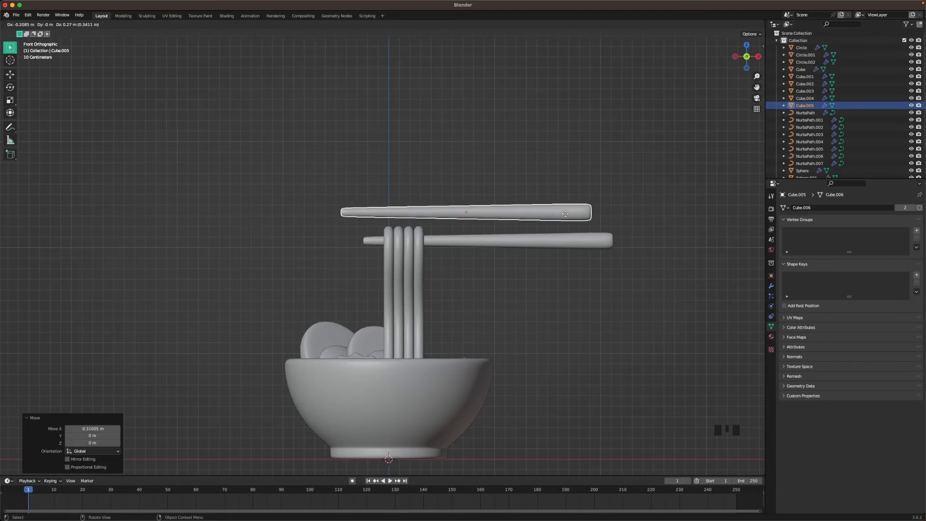
key(r)
click(565, 196)
key(g)
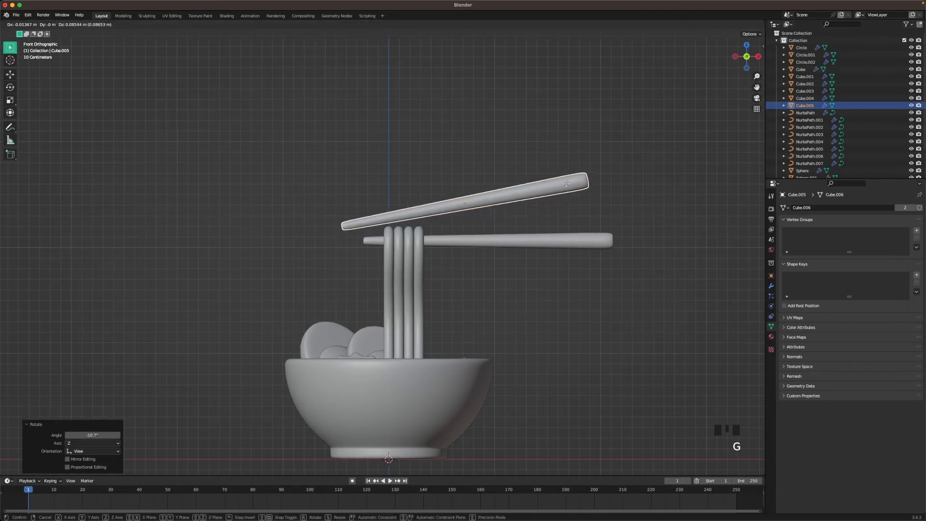
click(566, 180)
Rotate the lower chopstick about -7.76° and raise it about 0.09 m
click(579, 239)
key(r)
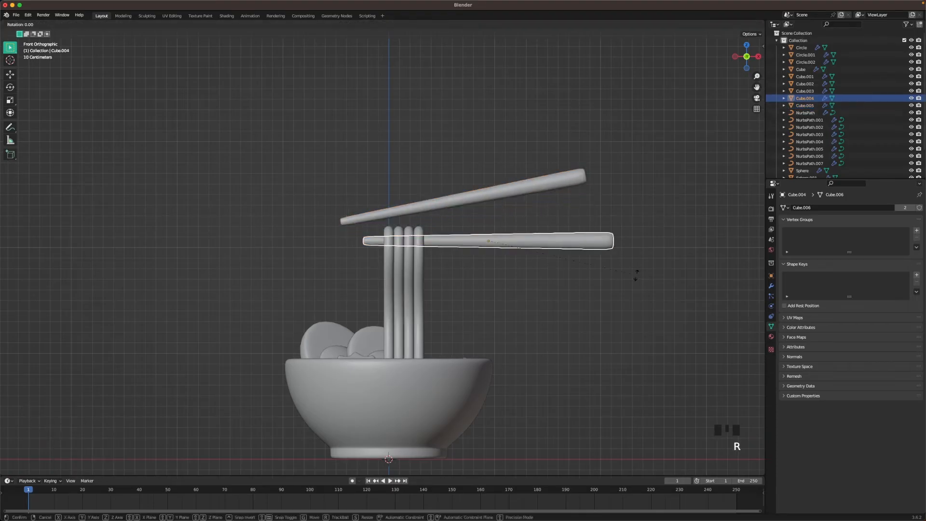
click(639, 257)
key(g)
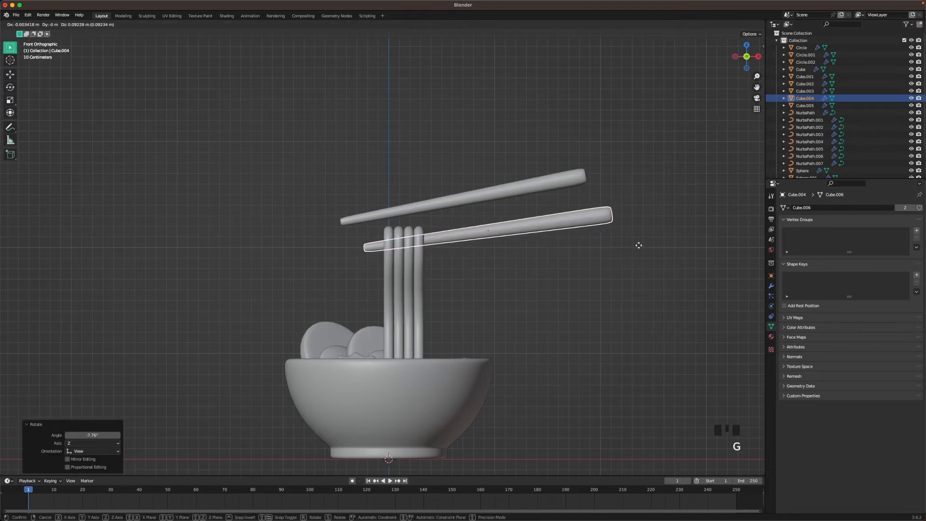
click(637, 245)
Stagger the strands along the tilted chopstick by lowering the first, the second about 0.026 m and the third about 0.016 m
scroll(453, 260, up, 3)
click(393, 217)
key(g)
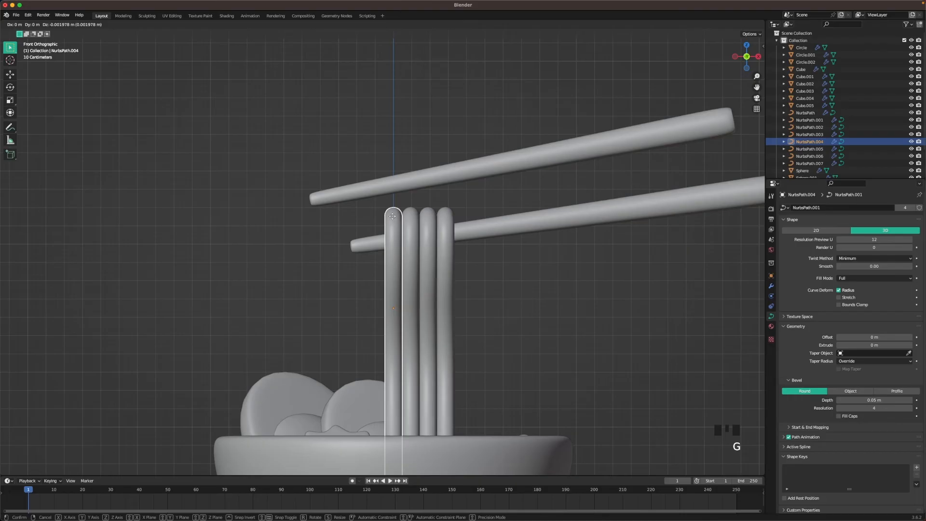
key(z)
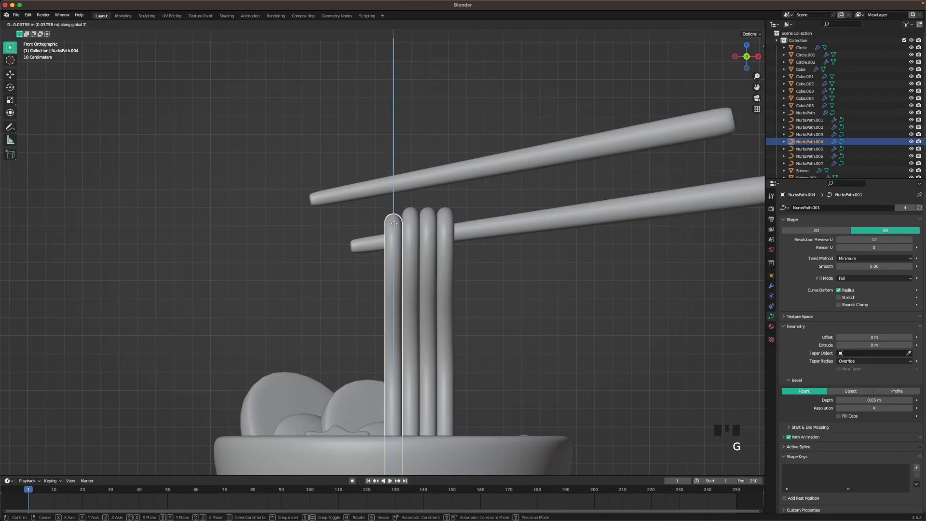
click(395, 225)
click(411, 221)
key(g)
key(z)
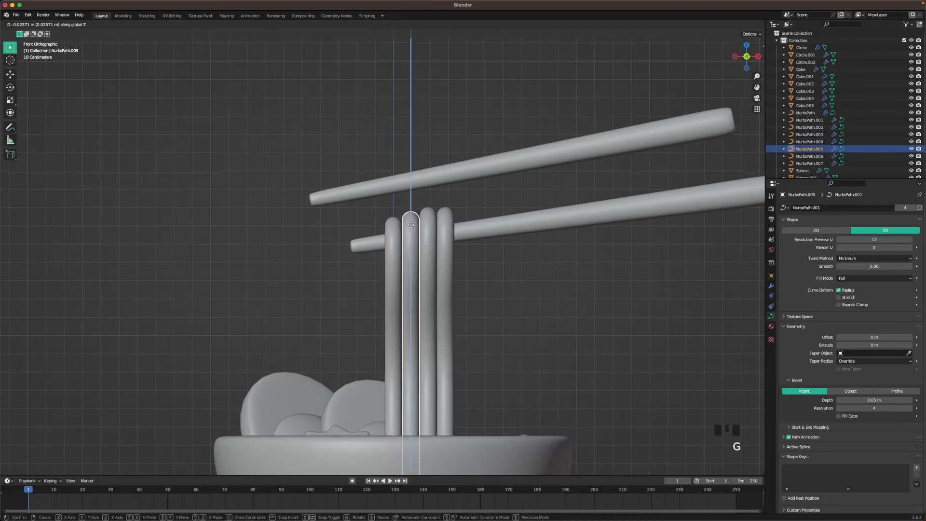
click(411, 225)
click(425, 226)
key(g)
key(z)
click(424, 227)
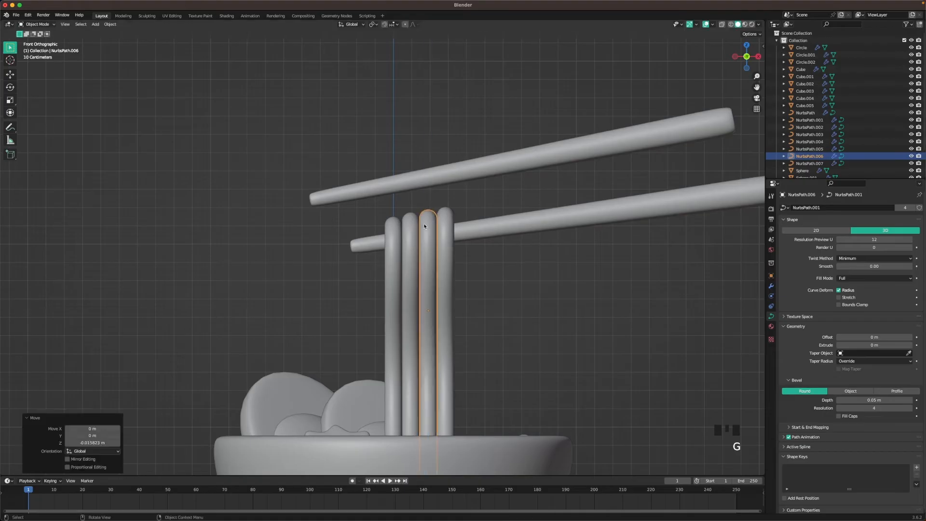
Rotate the upper chopstick about -7.68° and move it about 0.014 m along X and -0.022 m along Z
click(444, 179)
key(r)
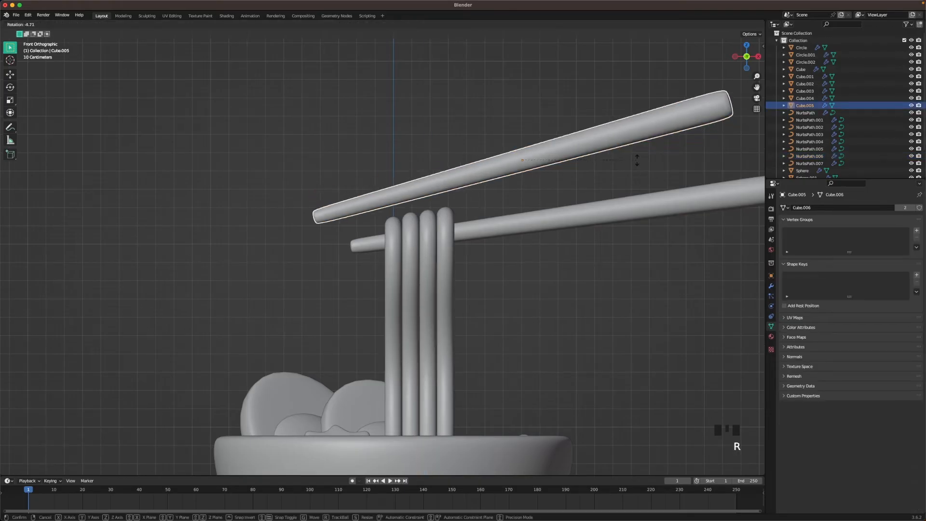
click(634, 149)
key(g)
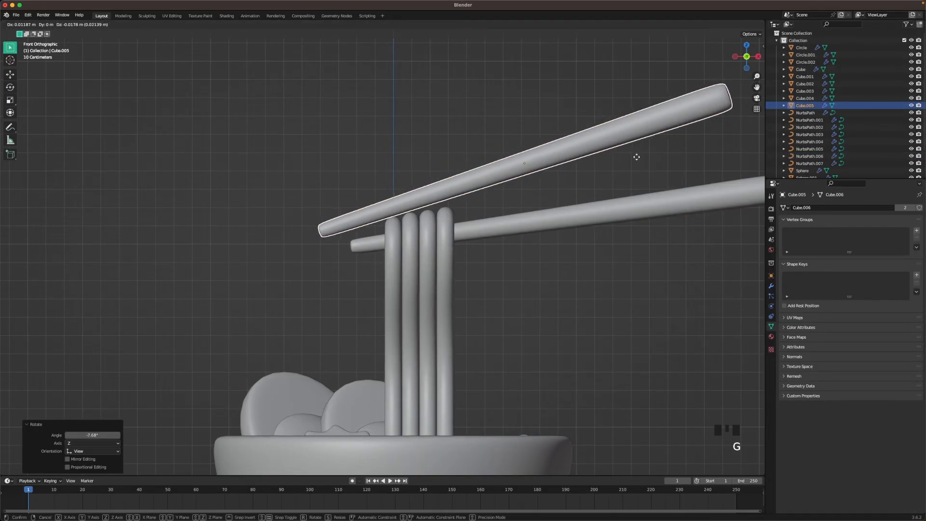
click(637, 159)
Rotate the upper chopstick about 4.28° and move it about 0.036 m in X and -0.061 m in Z onto the strands
key(r)
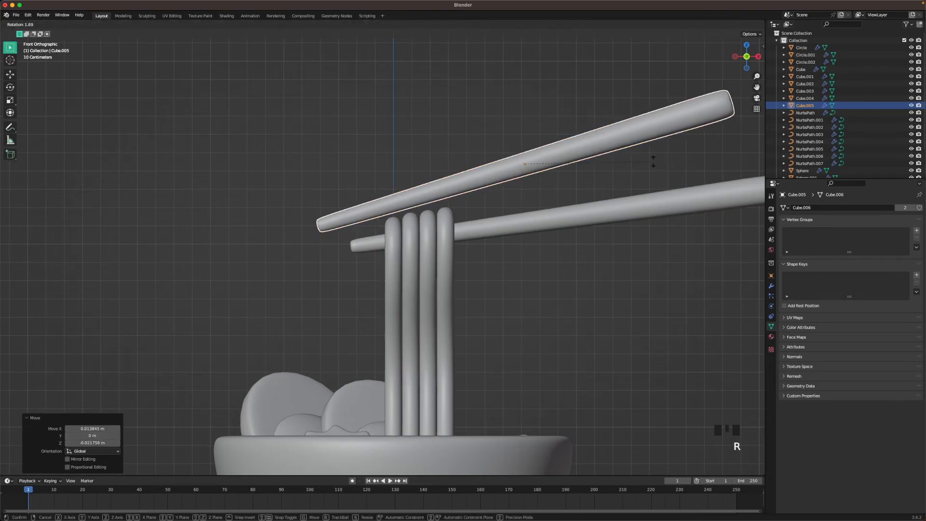
click(654, 168)
key(g)
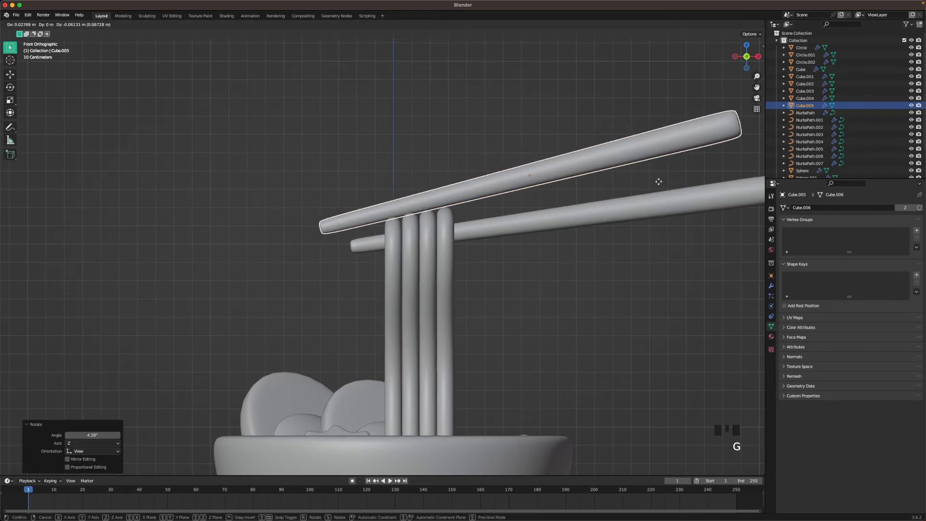
click(660, 184)
scroll(577, 267, down, 4)
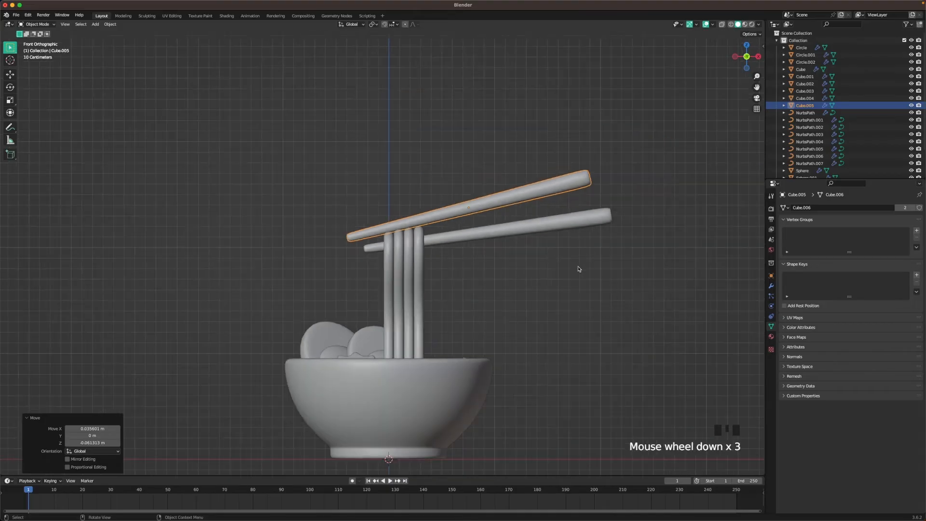
middle_drag(542, 267, 490, 279)
scroll(494, 309, up, 2)
key(grave)
click(535, 254)
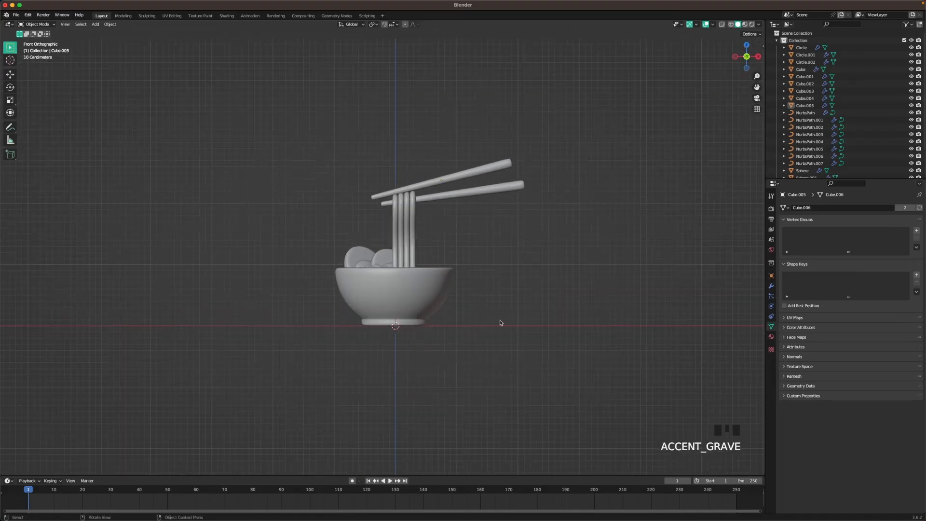
Add a camera and move it about -4.78 m along Y, away from the bowl
key(shift+a)
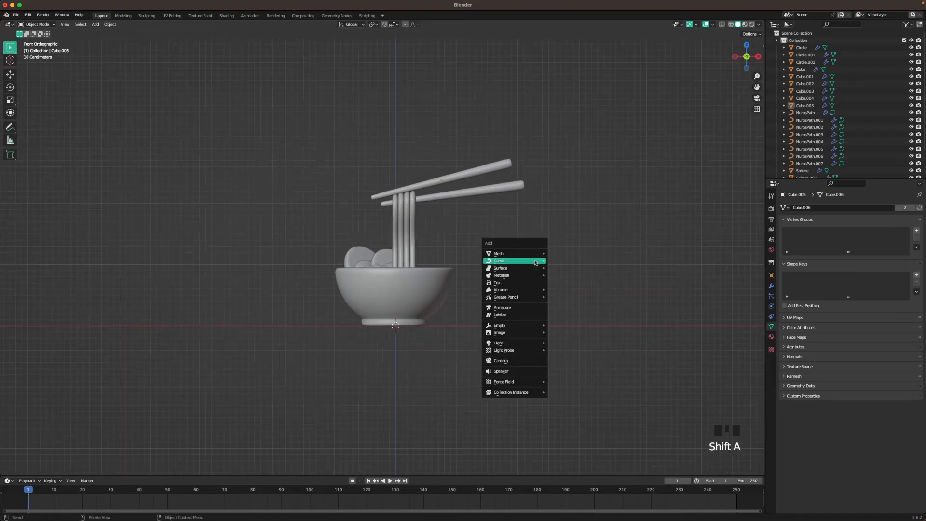
click(524, 361)
middle_drag(465, 324, 468, 306)
scroll(468, 306, down, 3)
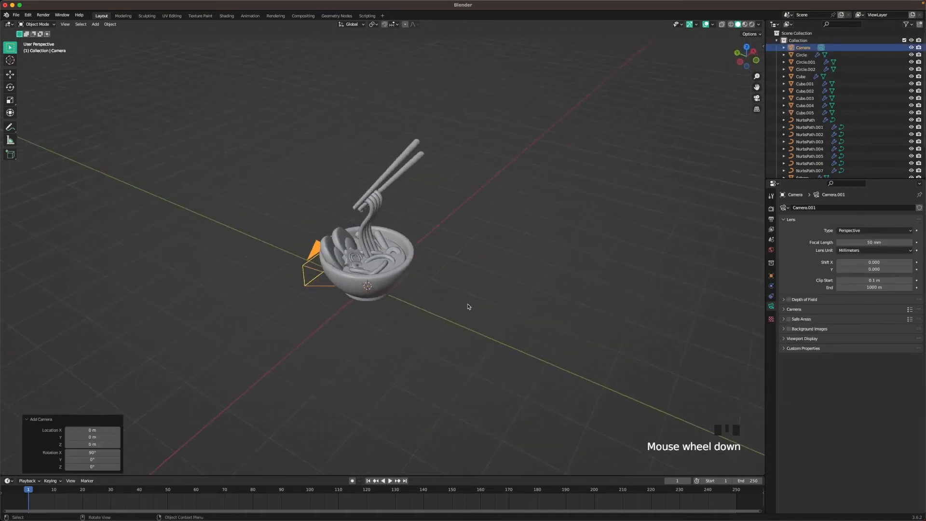
key(g)
key(y)
click(614, 373)
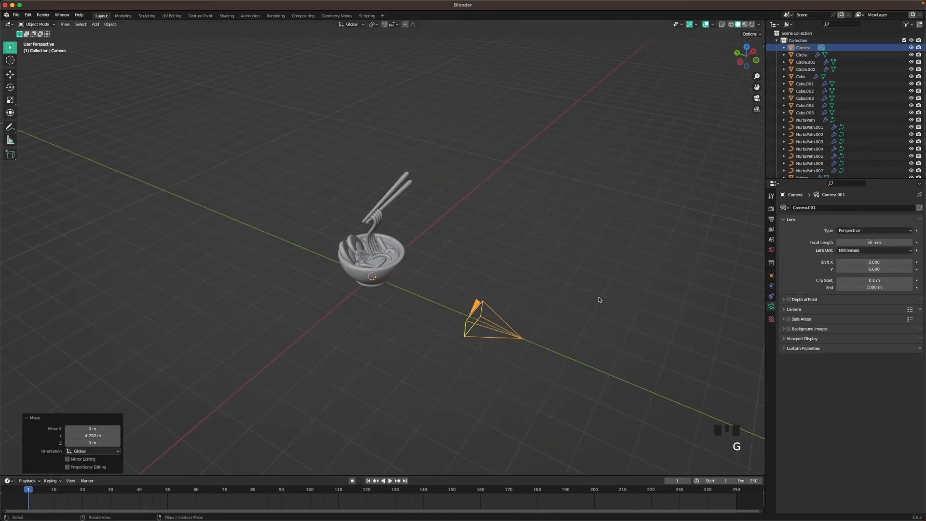
View the scene through the camera and set the output resolution's Y value to 1920 px for a square frame
key(grave)
click(555, 270)
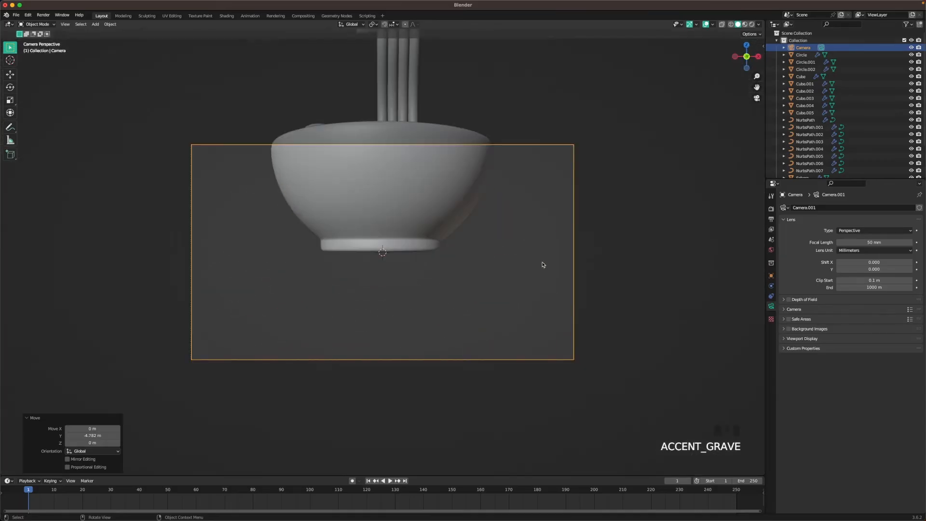
scroll(526, 249, down, 2)
click(771, 219)
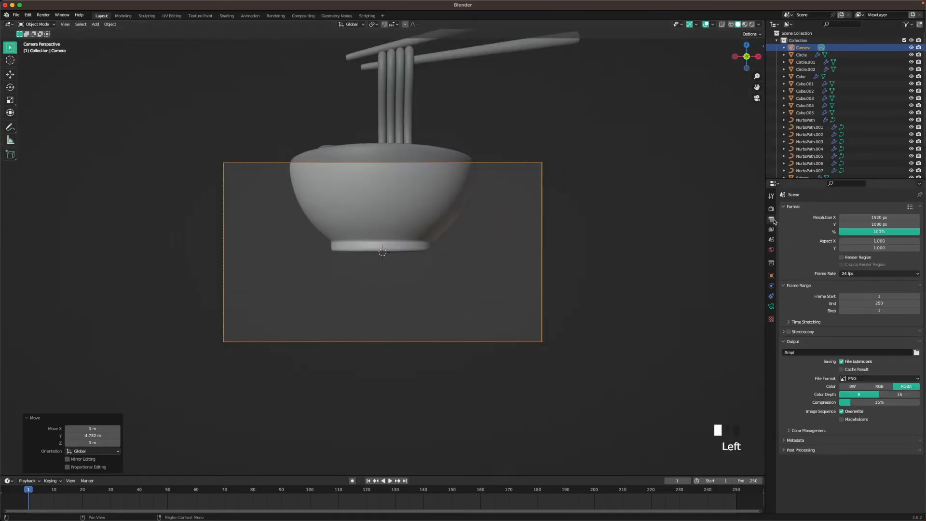
click(862, 225)
text(19)
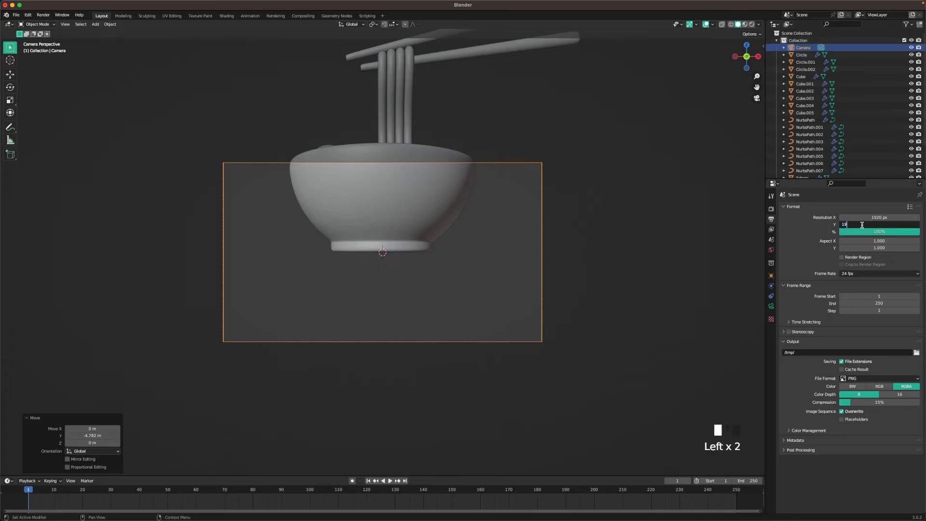
text(20)
key(Return)
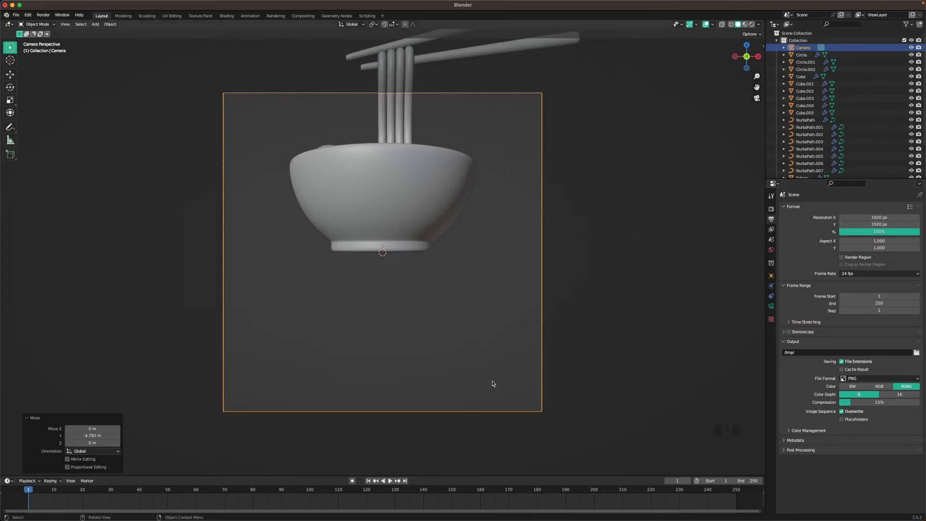
Raise the camera about 2.52 m and tilt it about -18.7° around X toward the bowl
key(g)
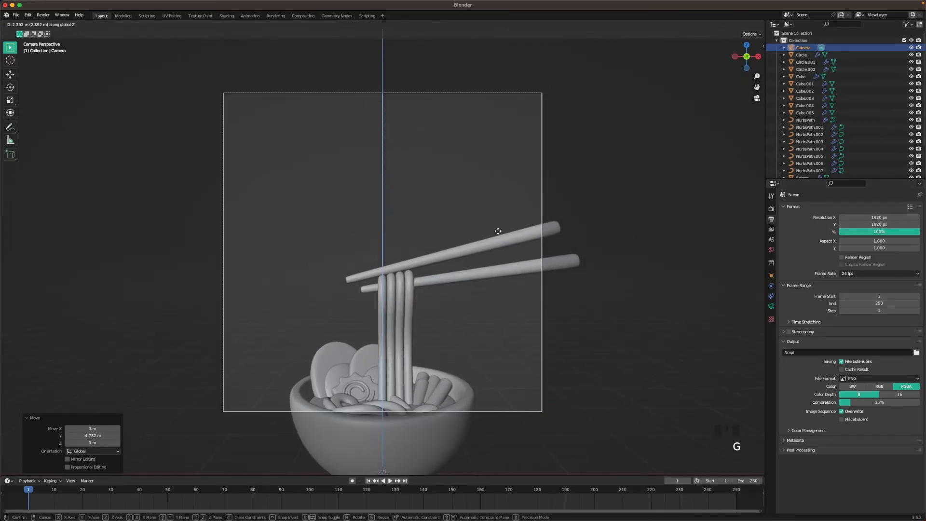
click(499, 221)
key(r)
key(x)
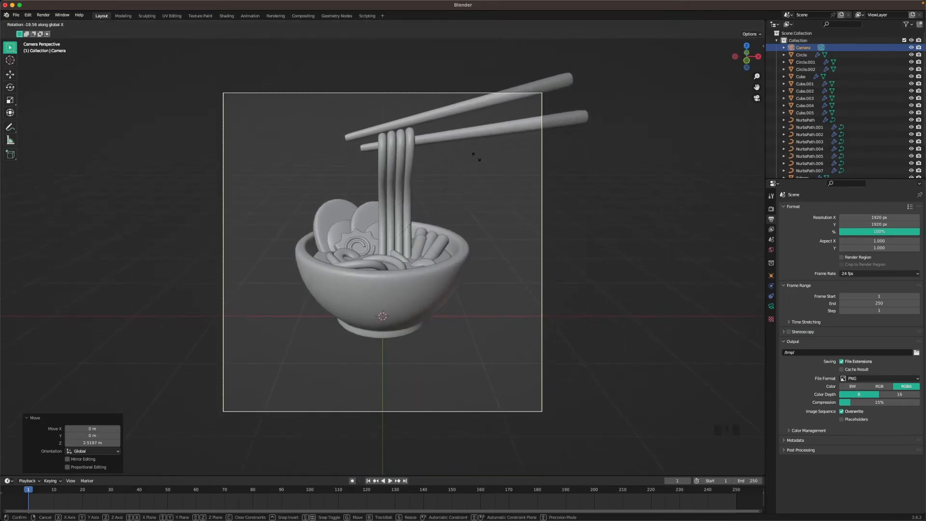
click(478, 156)
Adjust the camera height by raising it about 0.29 m and lowering it slightly more than 0.14 m
key(g)
key(z)
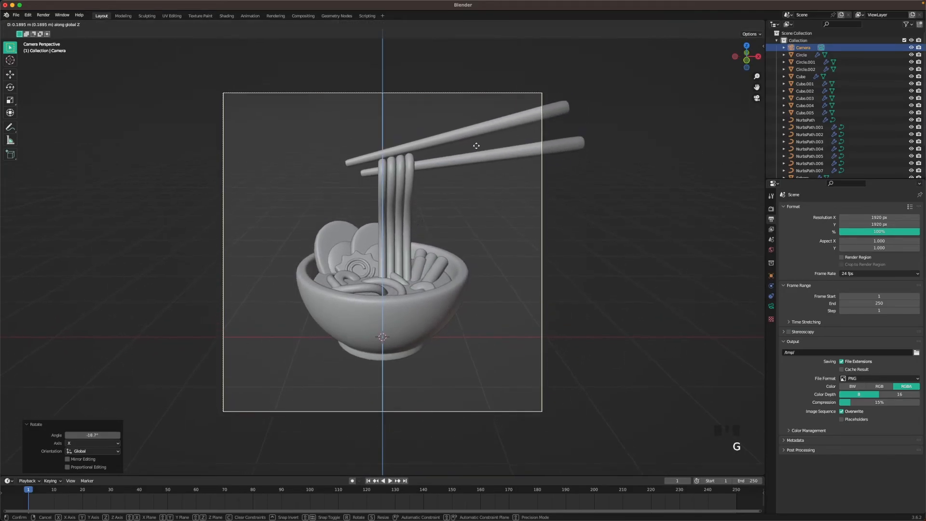
click(475, 142)
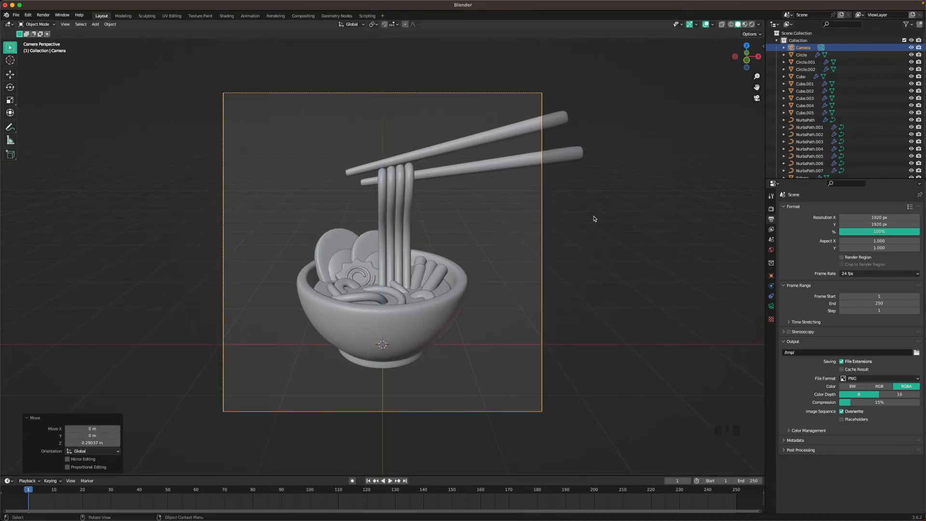
key(g)
key(z)
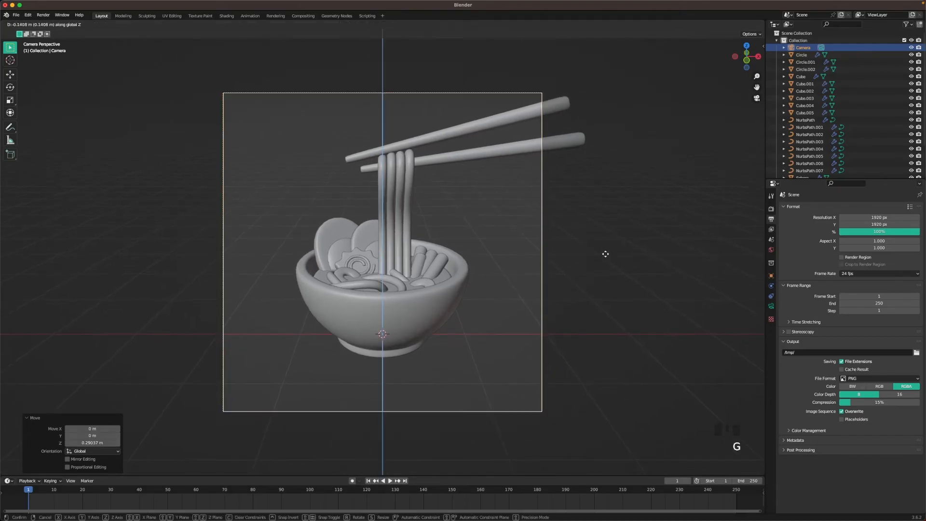
click(622, 254)
click(564, 260)
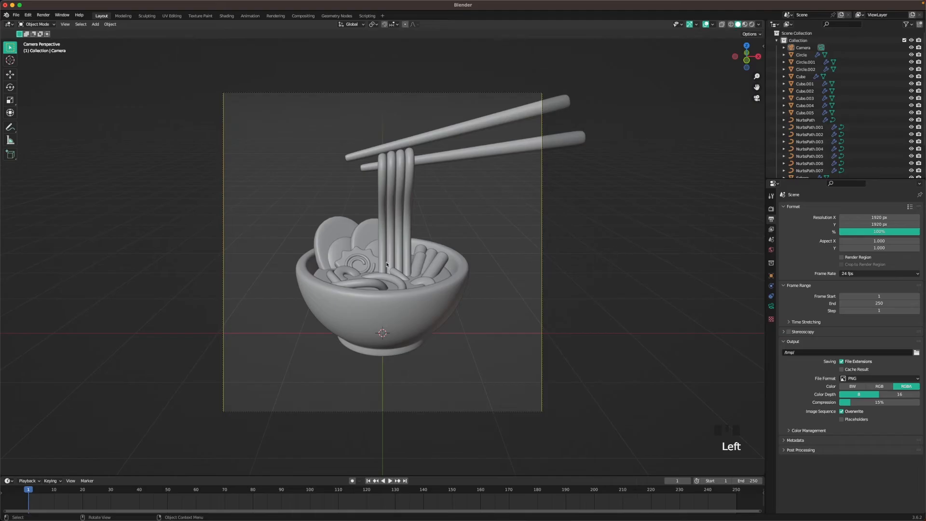
Rotate both chopsticks and the hanging noodle strands together about 8° around Z
drag(353, 135, 457, 183)
key(g)
right_click(503, 256)
key(r)
key(z)
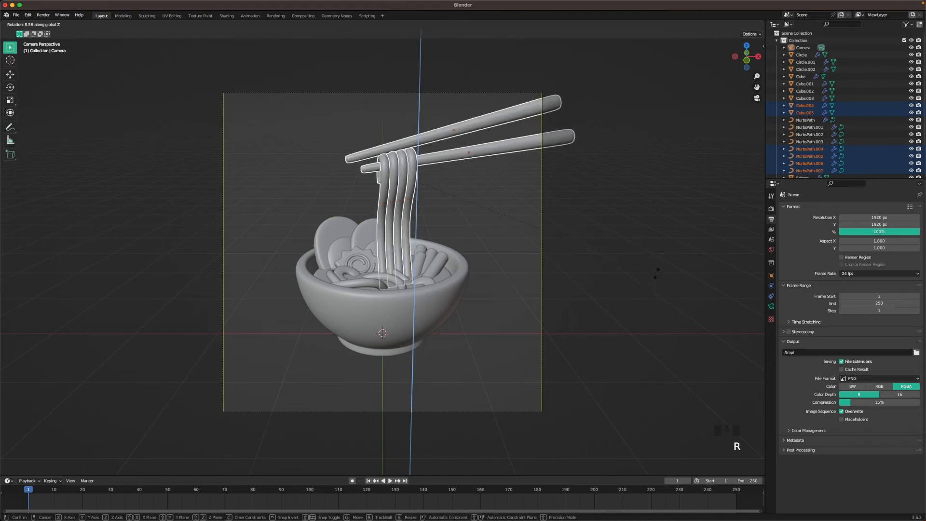
click(657, 273)
Move the chopsticks and hanging strands about 0.003 m in X and 0.143 m in Y, and lower them about 0.05 m
key(g)
key(shift+z)
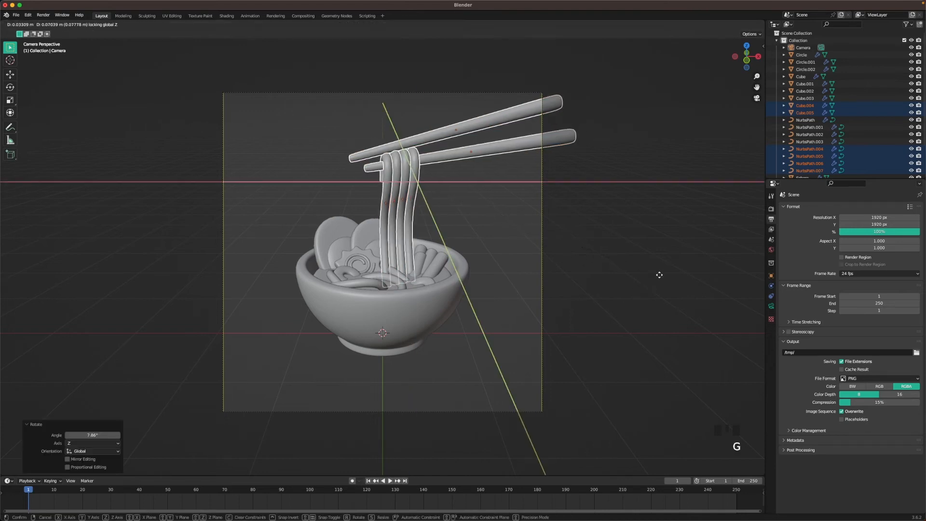
click(657, 277)
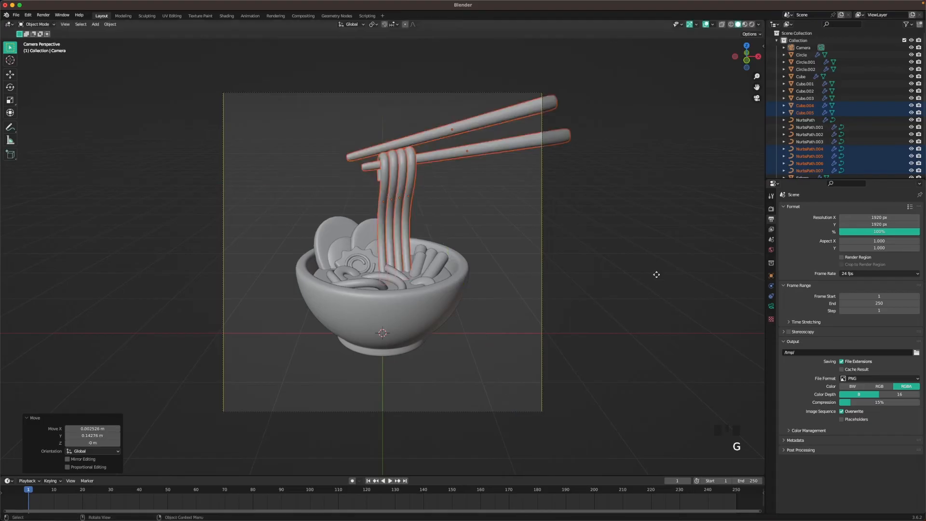
key(g)
key(z)
click(656, 279)
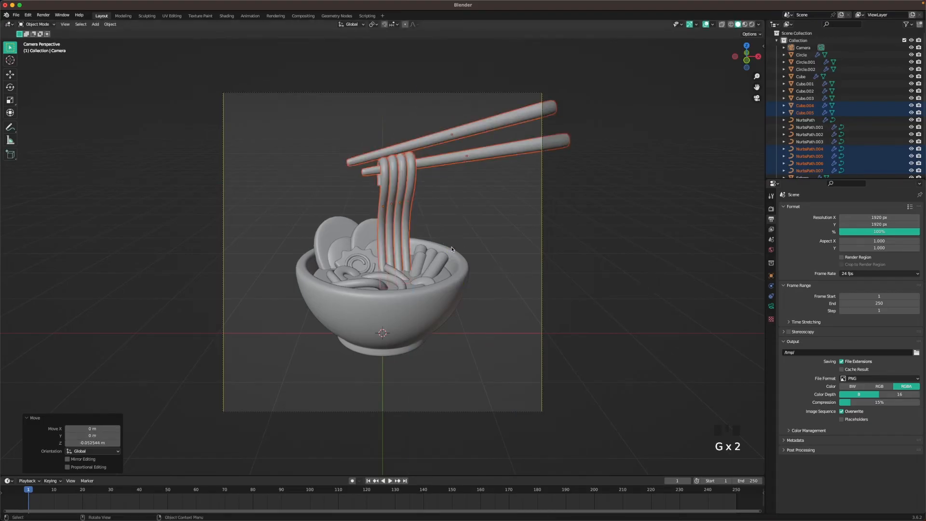
Shift the curled noodles in the bowl about 0.05 m in X and 0.06 m in Y, and rotate them slightly around Z
click(330, 281)
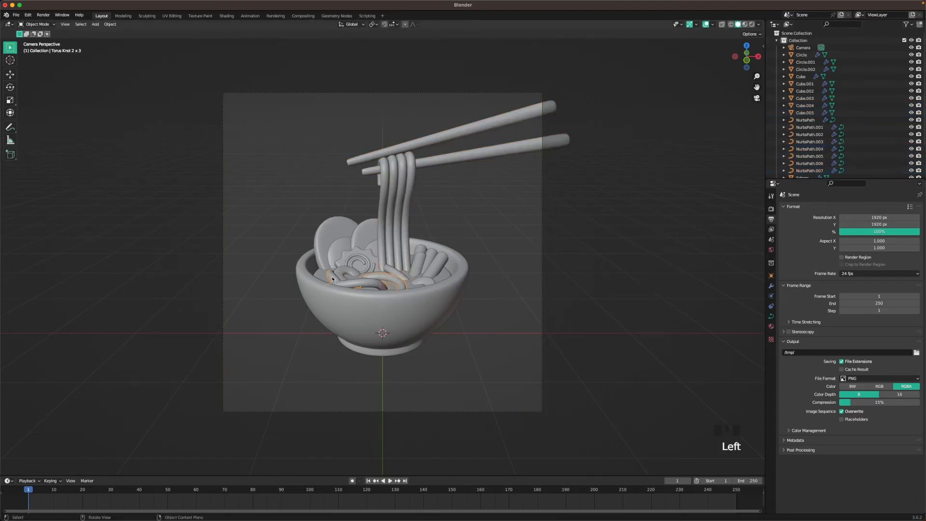
key(g)
key(shift+z)
click(404, 265)
key(r)
key(z)
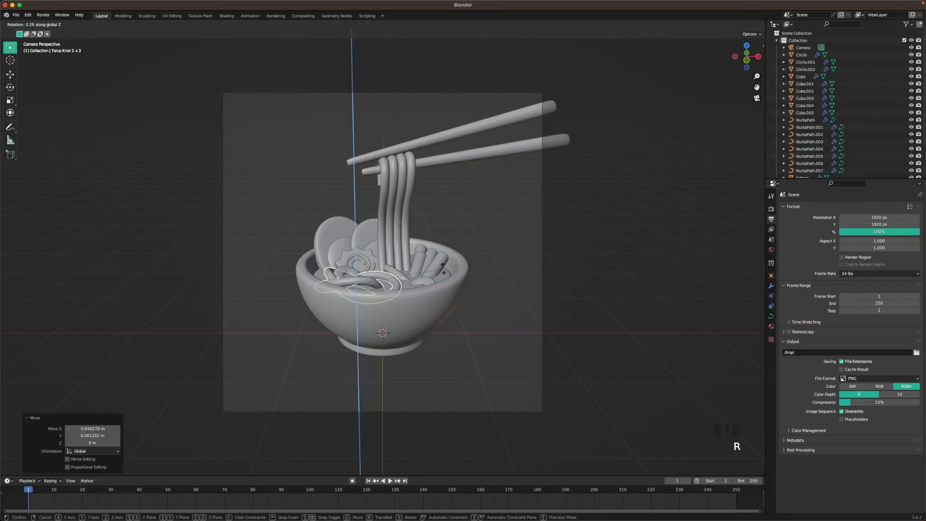
click(424, 269)
key(g)
key(z)
click(493, 250)
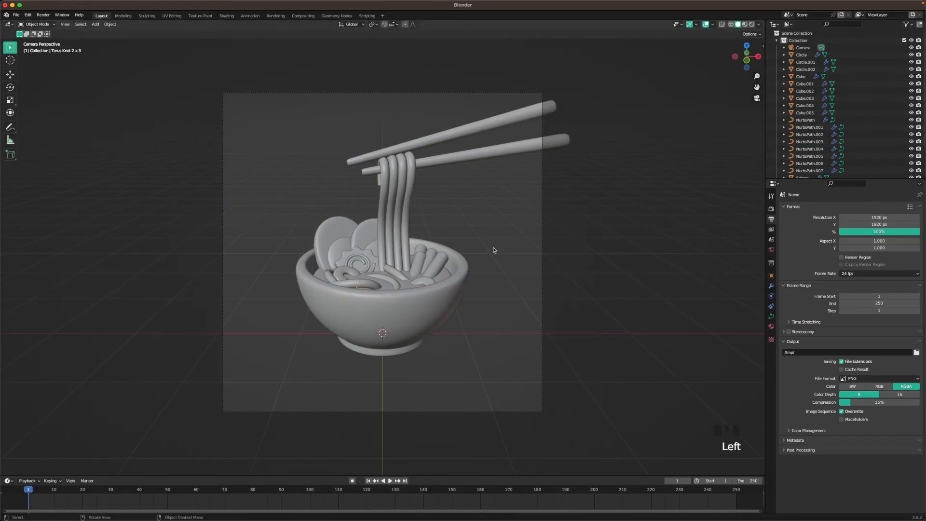
Rotate the group of stick-shaped toppings in the bowl about 7° around Z
click(423, 252)
shift+click(425, 252)
shift+click(426, 253)
shift+click(436, 261)
shift+click(436, 261)
shift+click(436, 261)
shift+click(436, 261)
key(r)
key(z)
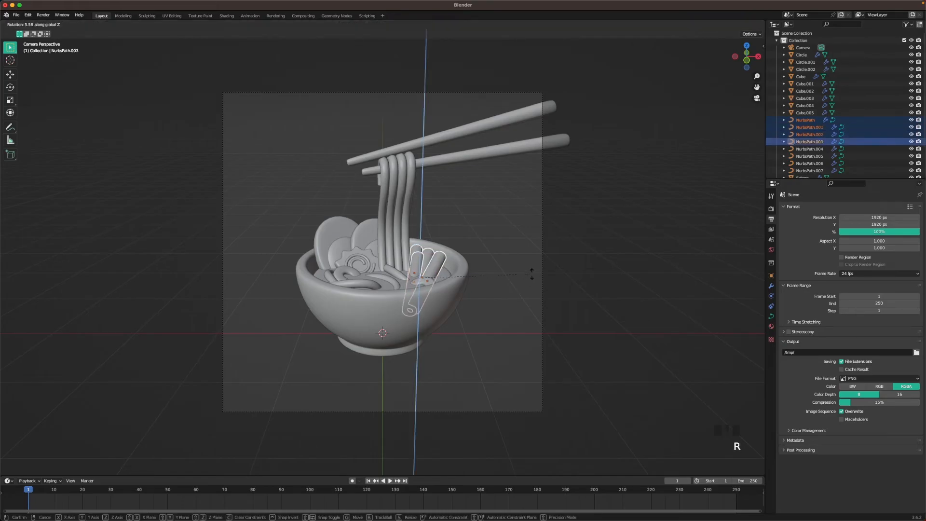
click(534, 270)
key(g)
key(shift+z)
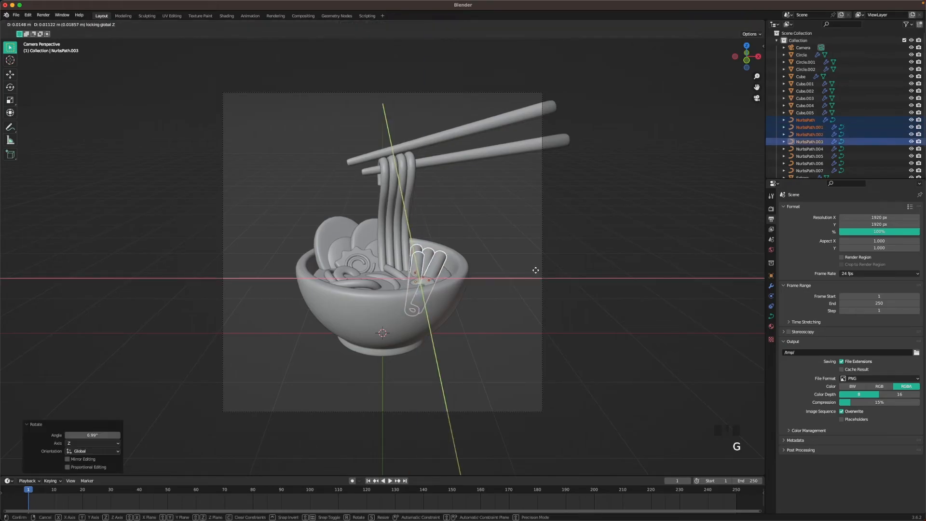
right_click(535, 270)
click(579, 233)
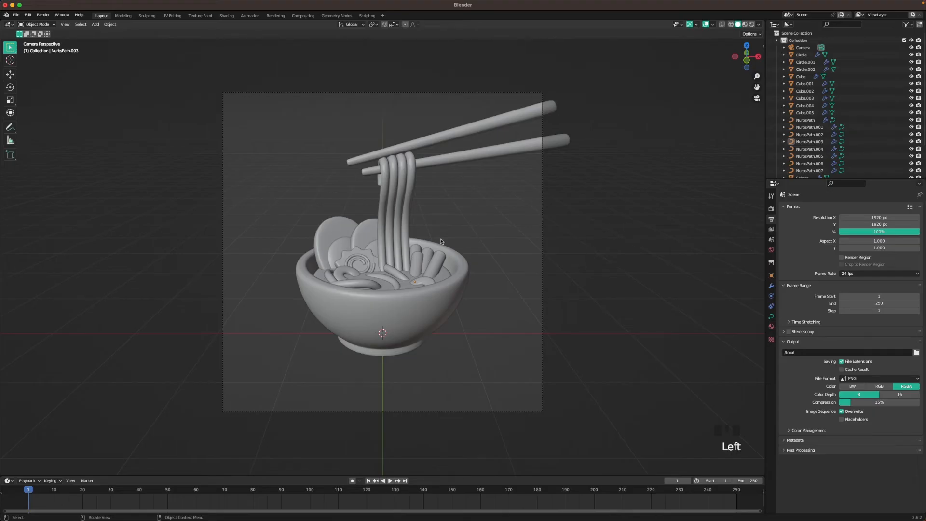
Add a 2 m plane under the bowl and scale its geometry up to more than three times its size
scroll(486, 250, down, 1)
key(shift+a)
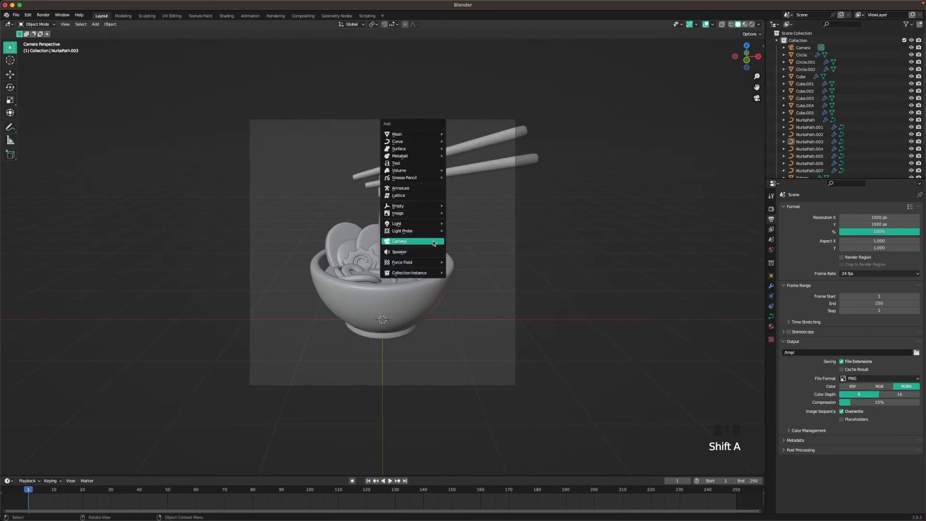
mouse_move(428, 134)
click(476, 135)
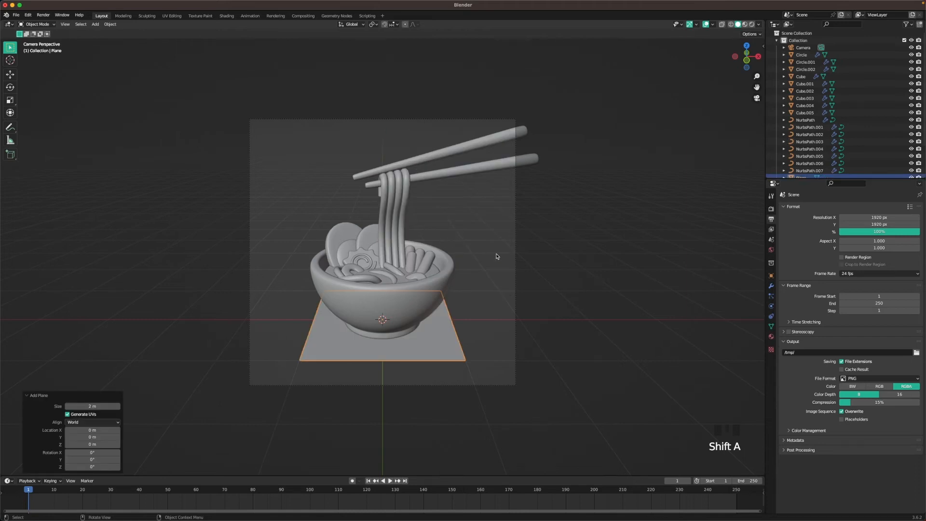
key(Tab)
key(s)
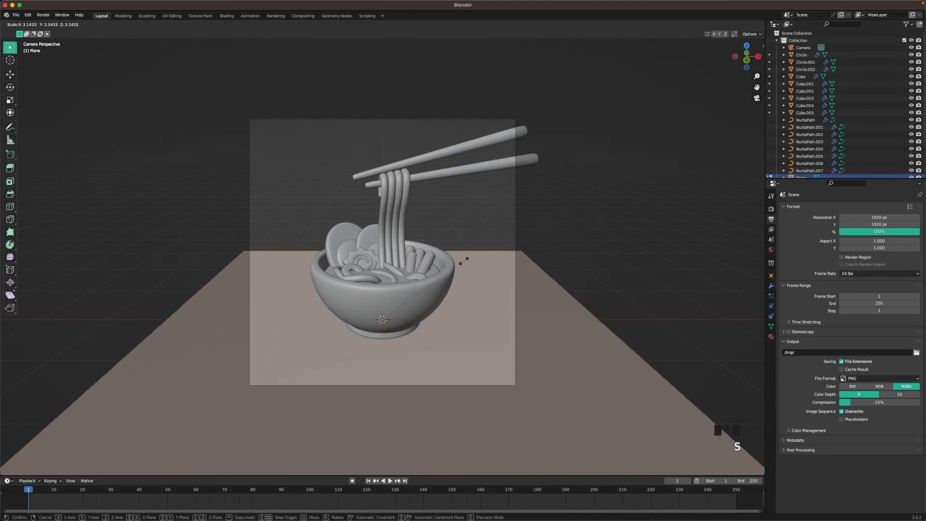
click(474, 257)
key(Tab)
Move the plane about 1.92 m along Y and extrude its back edge about 3.4 m up along Z
key(g)
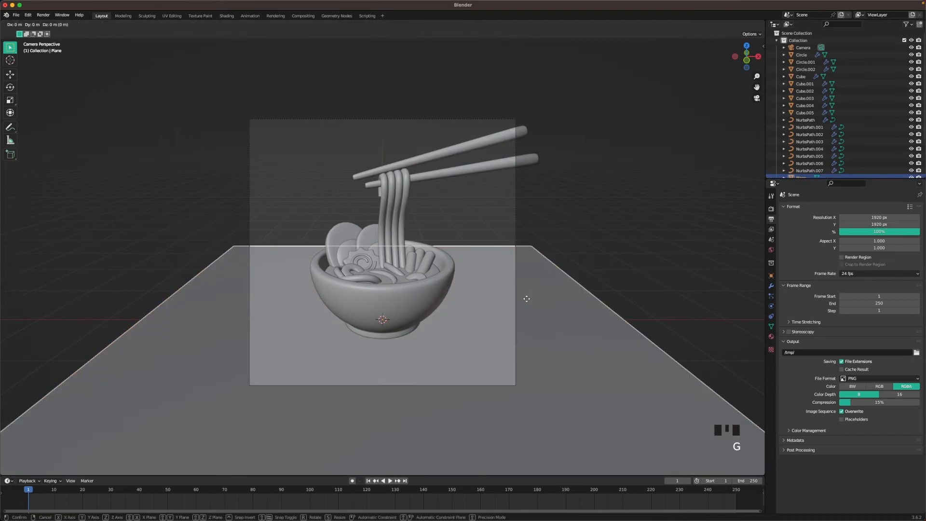
key(y)
click(529, 251)
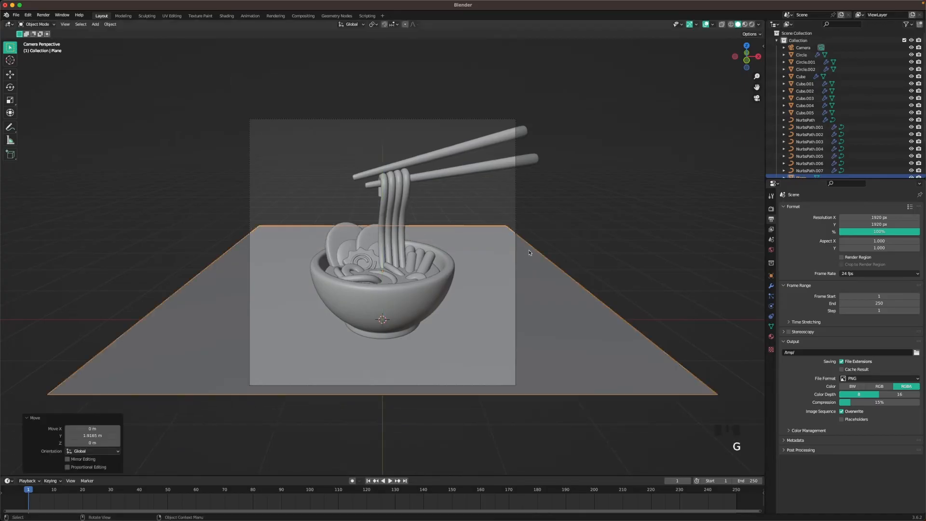
key(Tab)
click(476, 226)
key(e)
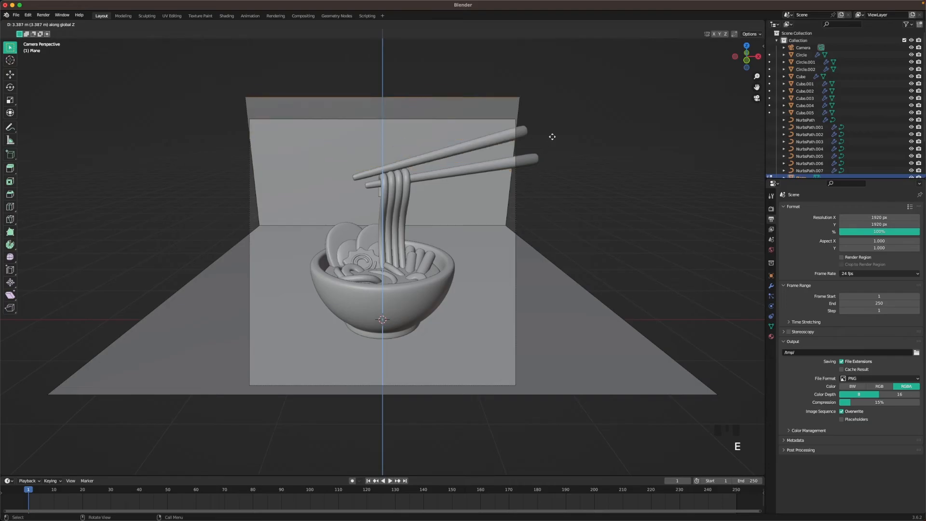
click(553, 136)
Widen the whole backdrop geometry along X by a factor of about 1.6
key(a)
key(s)
key(x)
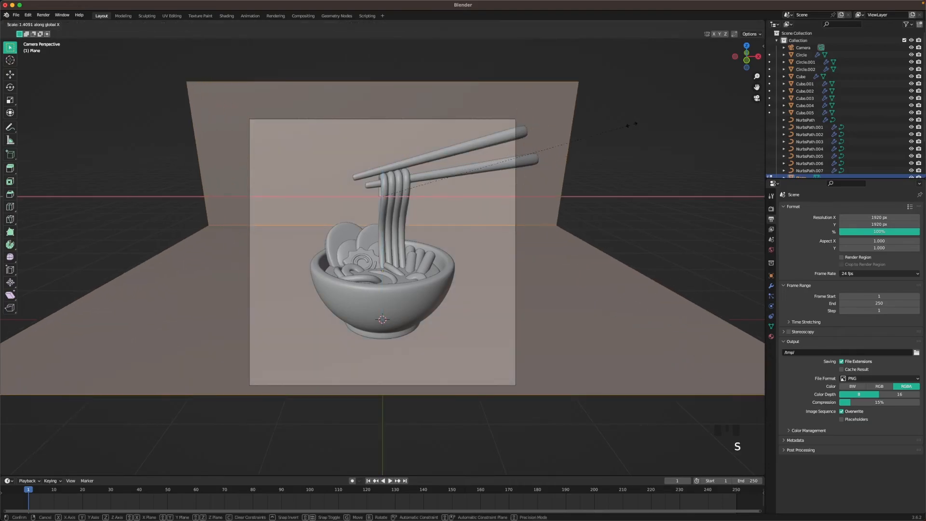
click(633, 125)
Bevel the crease edge between the backdrop's floor and wall with multiple segments to form a wide curve
click(500, 249)
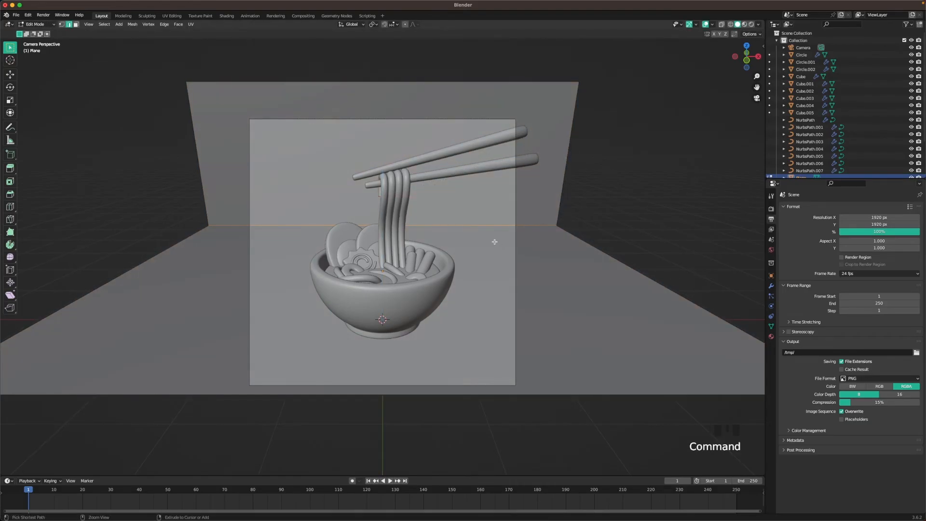
key(super+b)
scroll(569, 247, up, 10)
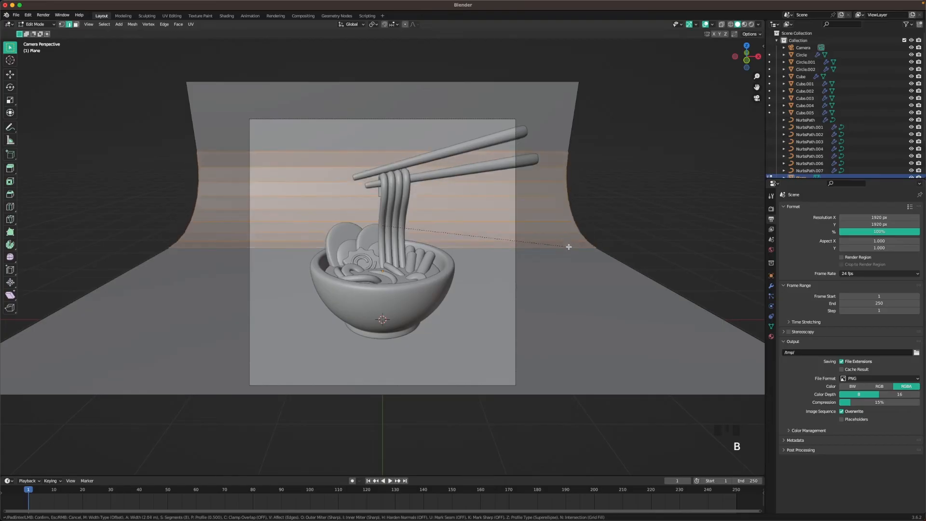
click(571, 247)
Apply smooth shading to the curved backdrop
key(Tab)
right_click(549, 189)
click(549, 189)
click(612, 182)
Set the render engine to Cycles and the device to GPU Compute
scroll(543, 250, down, 2)
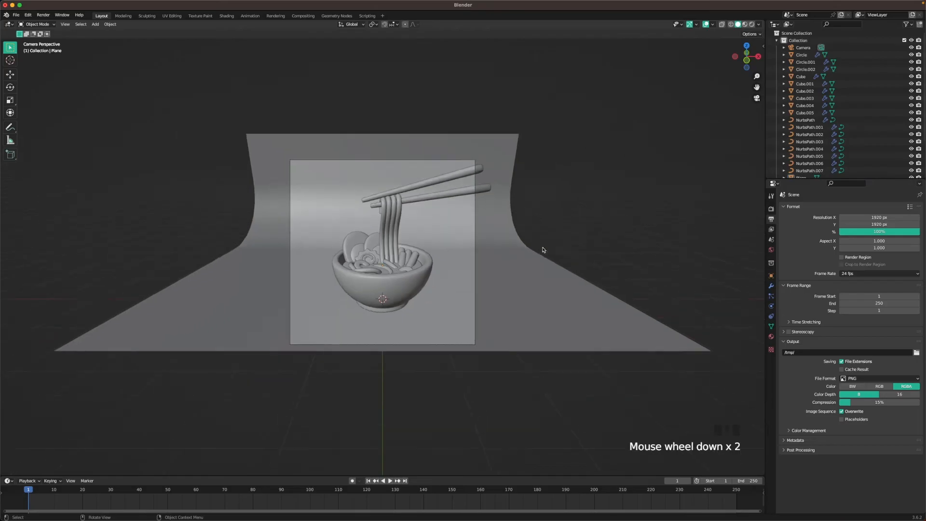
click(772, 210)
click(861, 208)
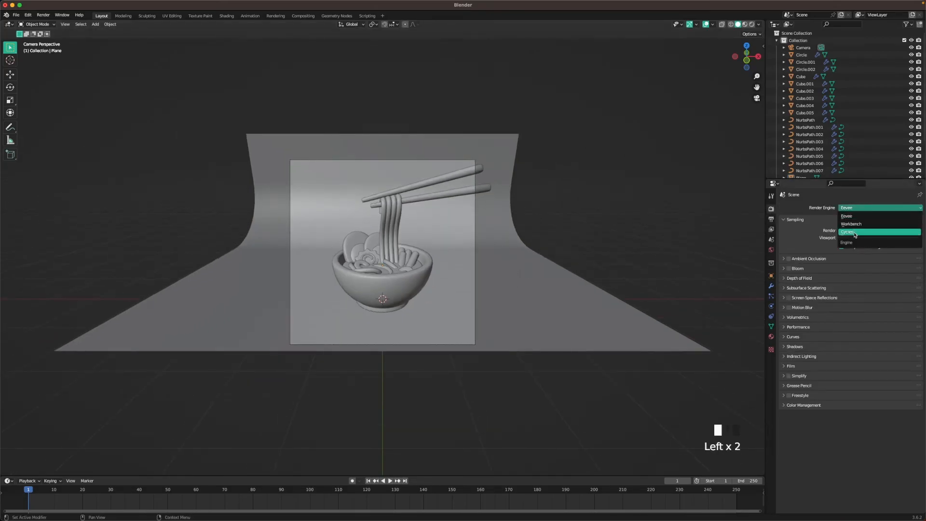
click(855, 233)
drag(860, 228, 864, 244)
Set the maximum samples to 128 for the viewport and 512 for the final render
click(867, 267)
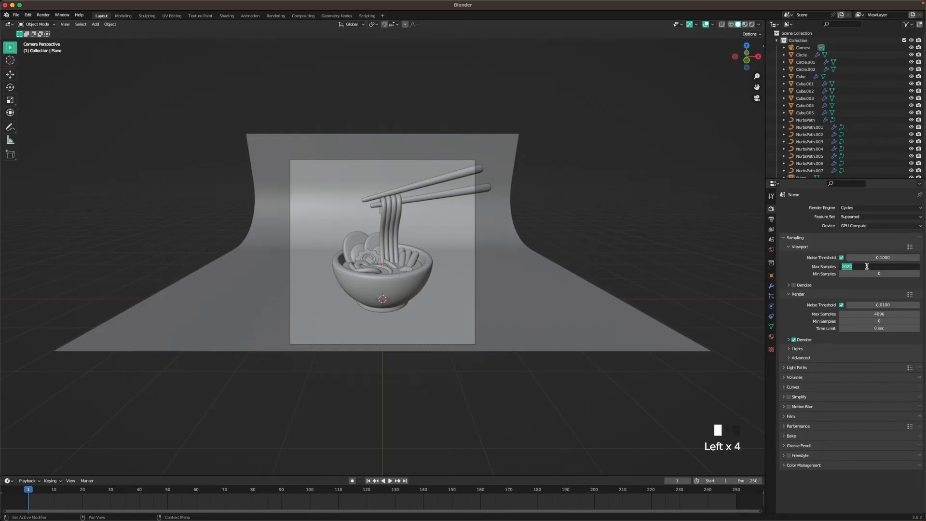
click(894, 314)
text(512)
key(Tab)
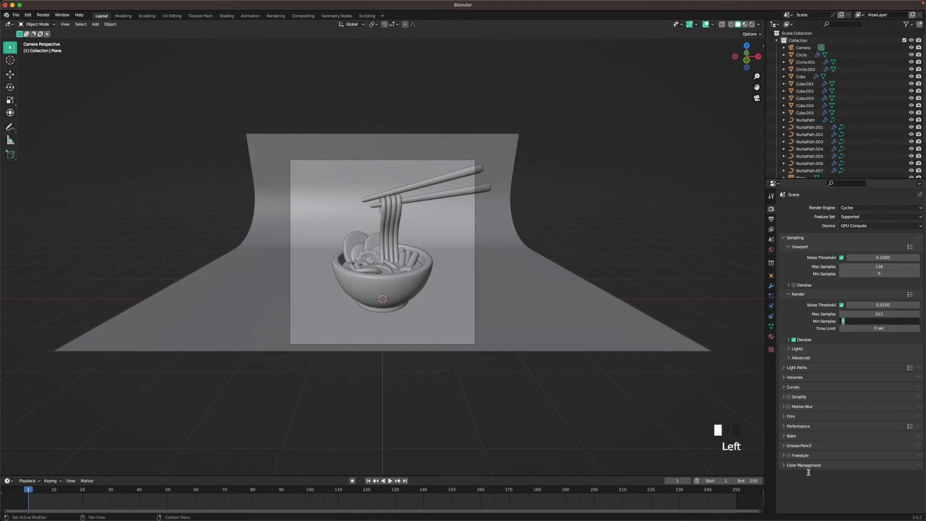
Set the color management look to Medium High Contrast
click(788, 466)
click(788, 466)
scroll(818, 461, down, 6)
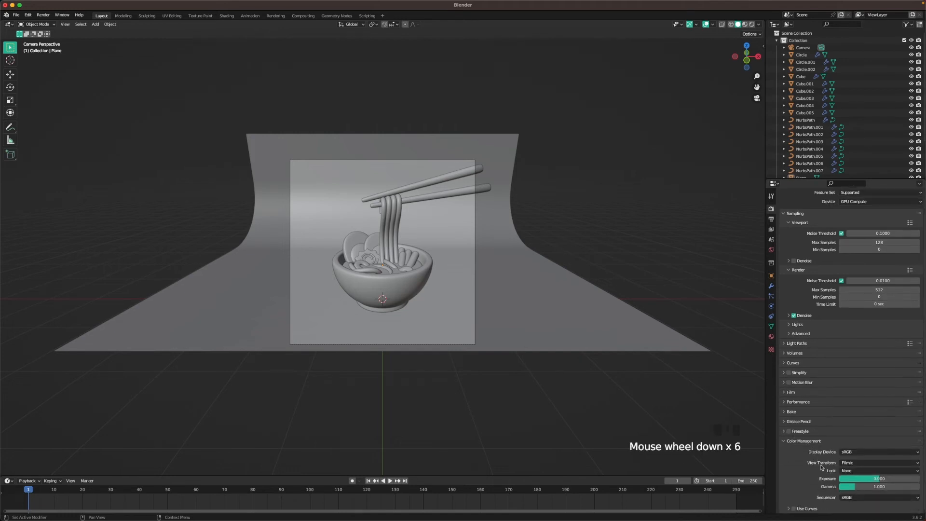
click(846, 471)
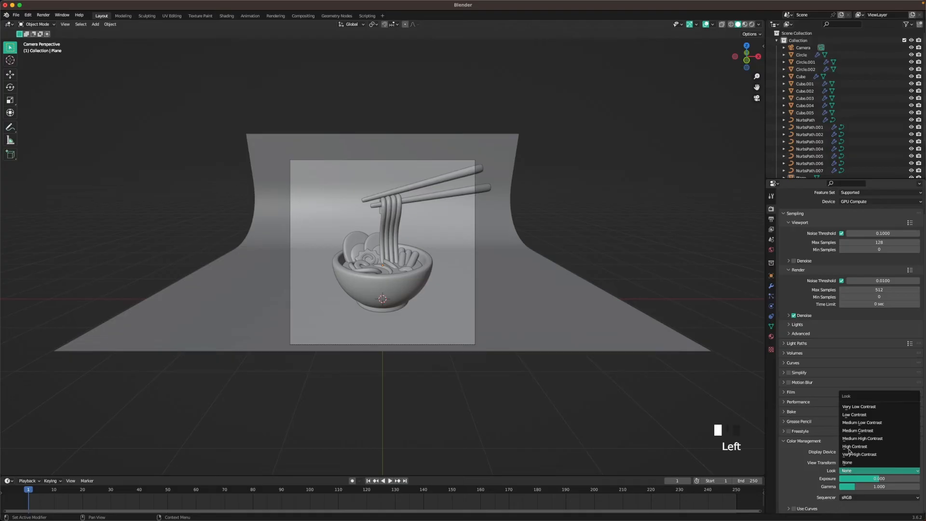
click(852, 440)
click(602, 221)
Display the viewport in Rendered shading through the camera
key(z)
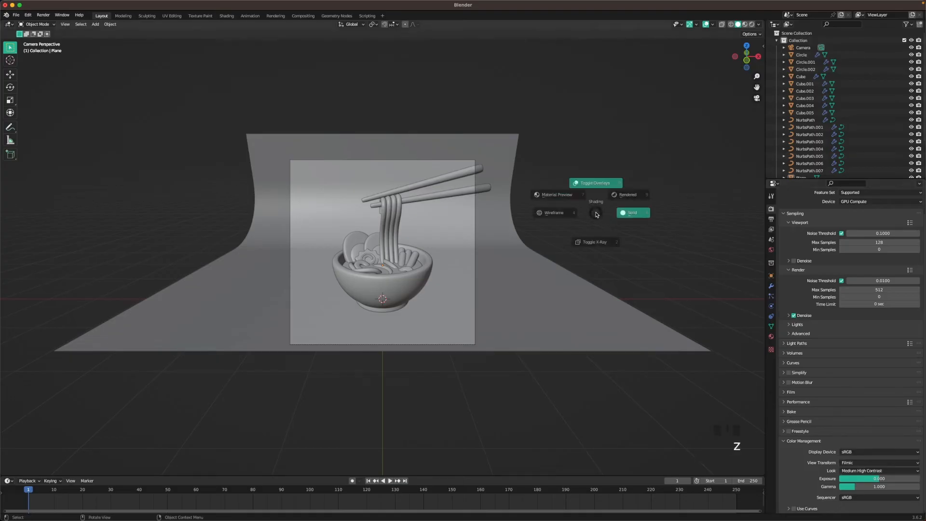
click(636, 188)
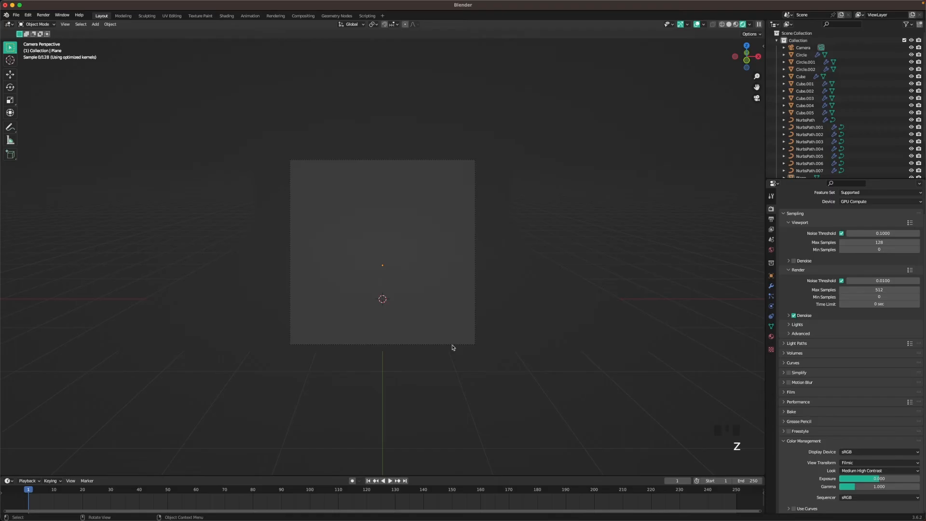
scroll(387, 313, up, 2)
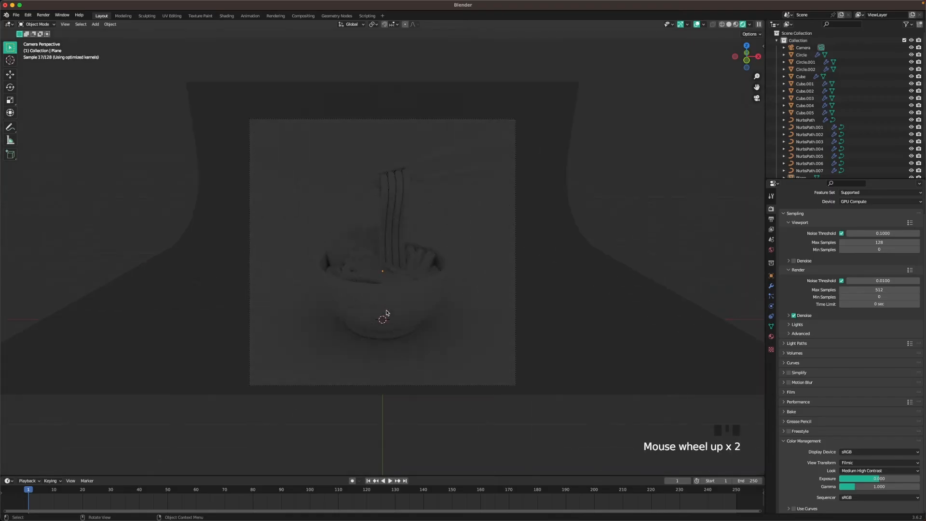
Add an area light and raise it about 3.6 m along Z above the ramen bowl
key(shift+a)
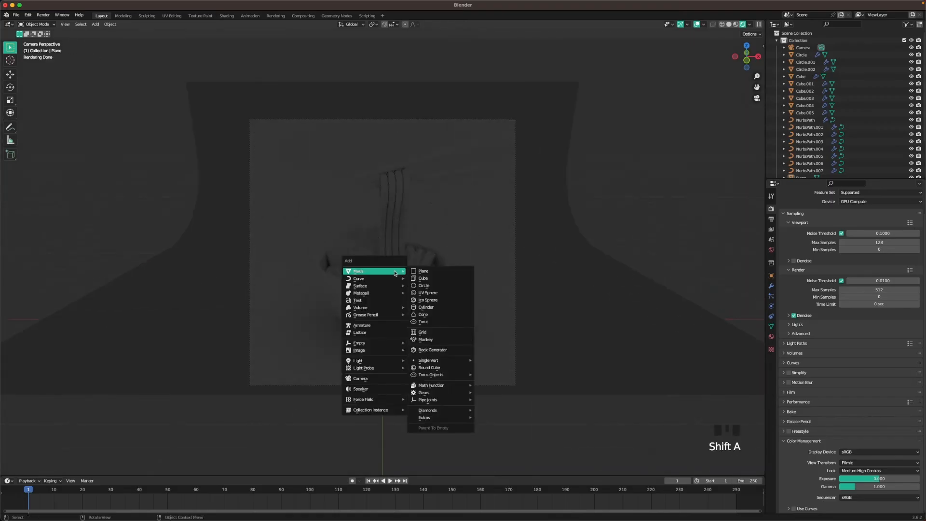
mouse_move(384, 361)
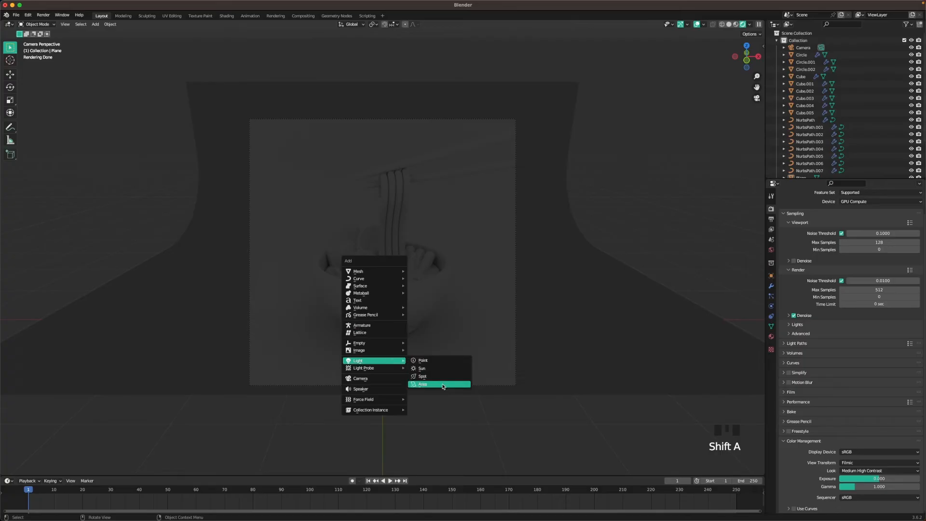
click(443, 384)
key(g)
key(z)
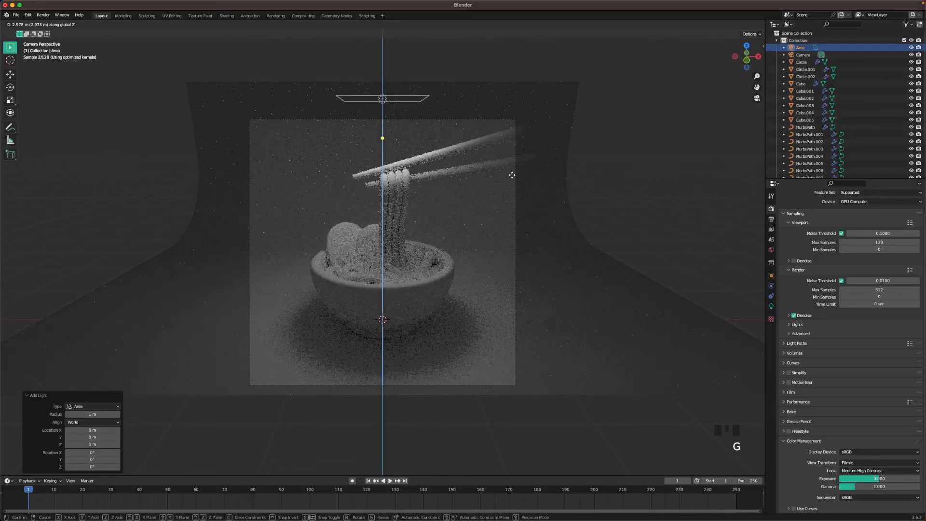
click(510, 118)
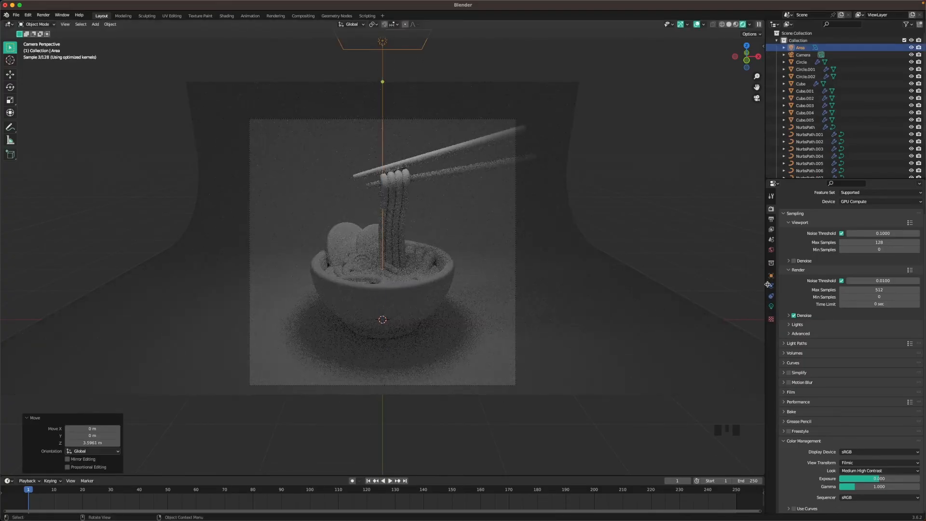
Give the area light the hex color FFD8C0 and a power of 80 W
click(771, 306)
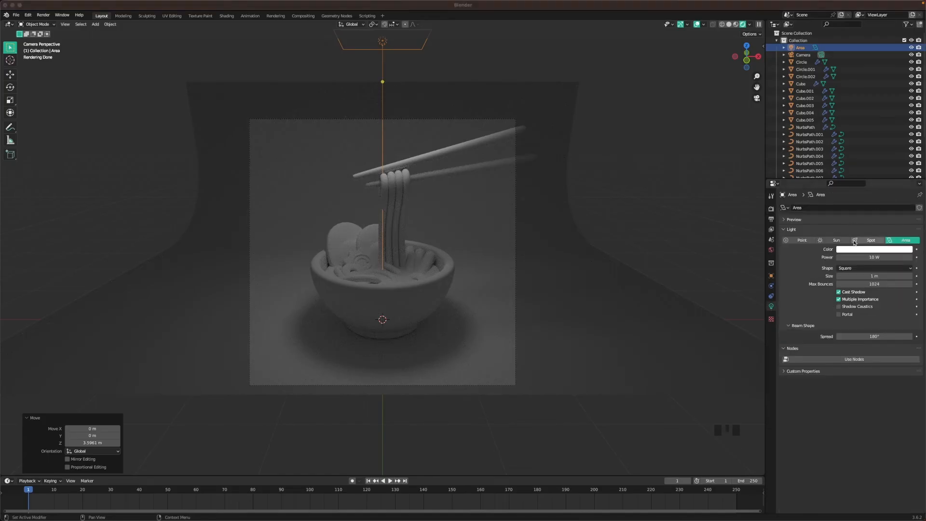
click(874, 248)
click(875, 223)
text(FFD8C0)
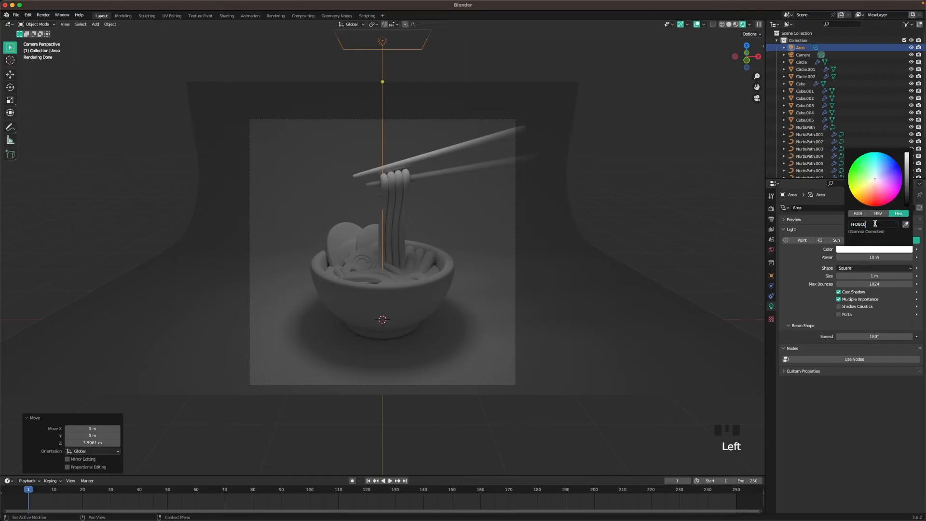
key(Return)
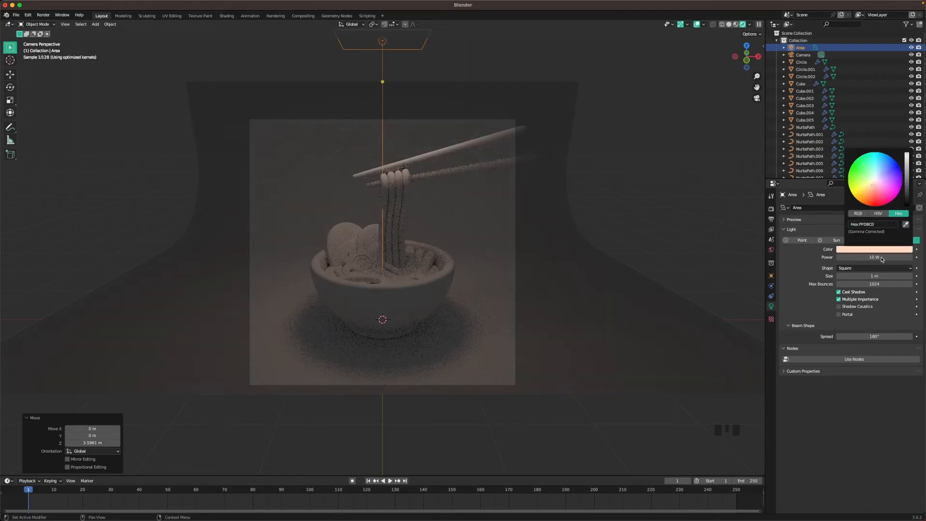
click(883, 259)
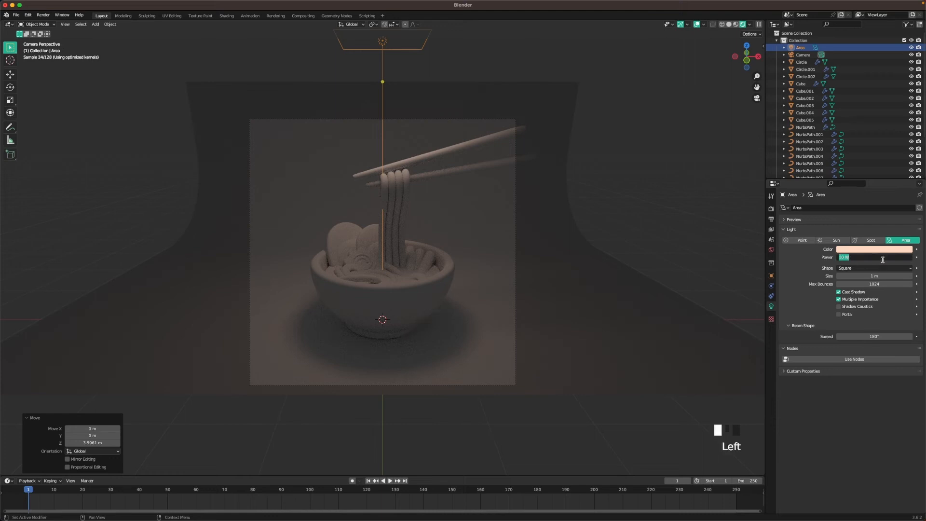
text(80)
key(Return)
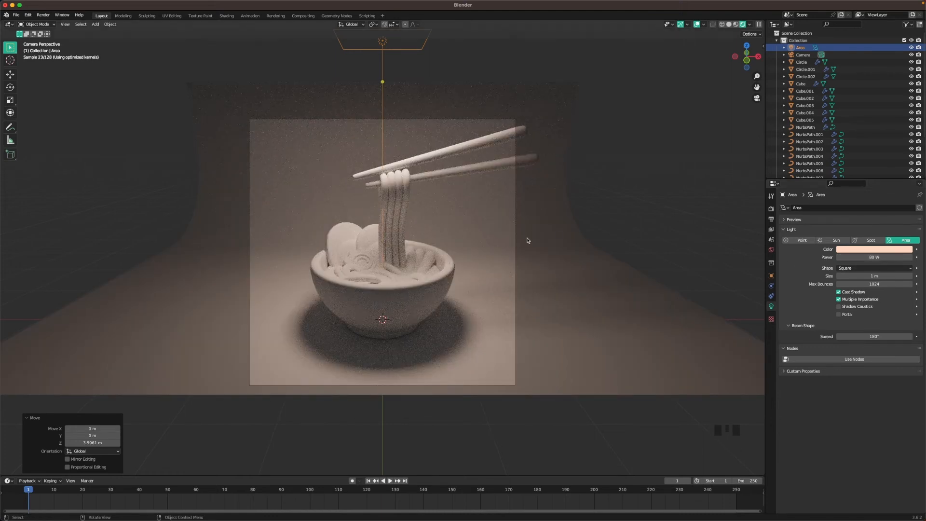
Set the pivot point to the 3D Cursor and rotate the area light -30° around the global X axis
key(period)
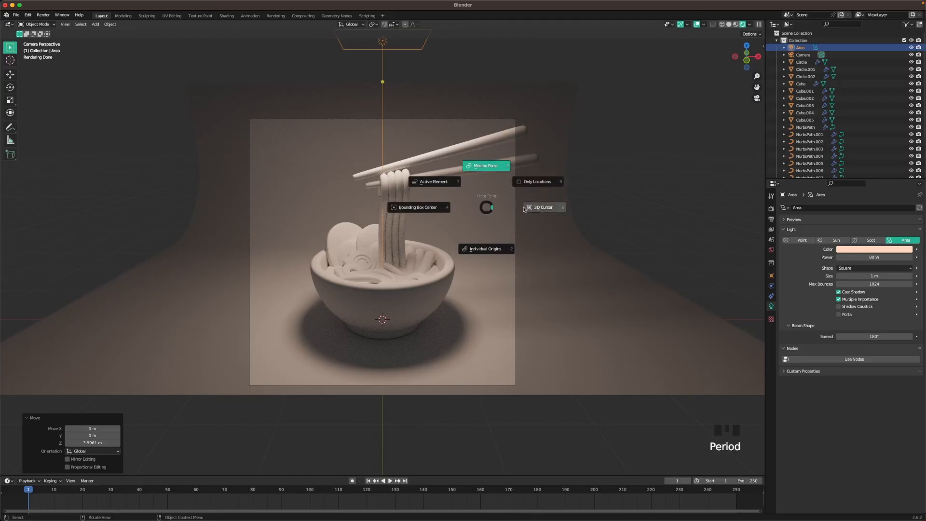
click(532, 209)
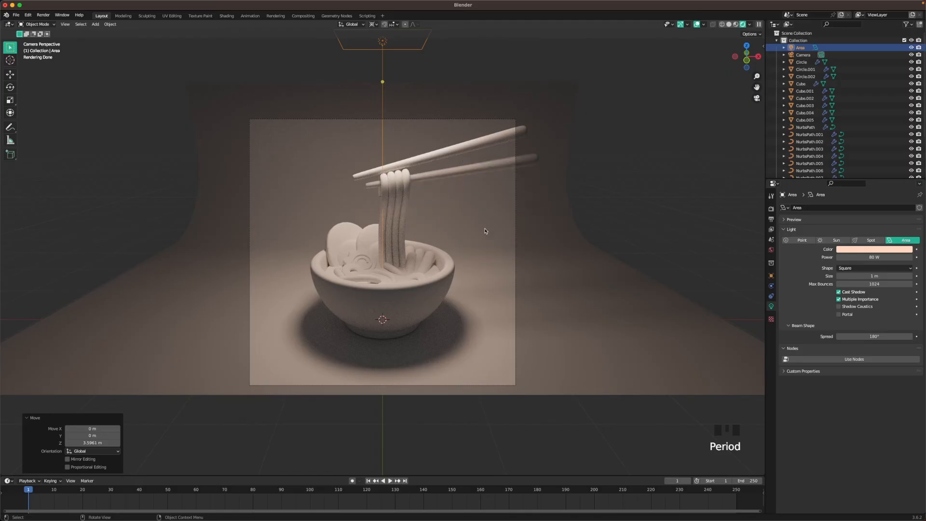
key(r)
key(x)
key(3)
key(0)
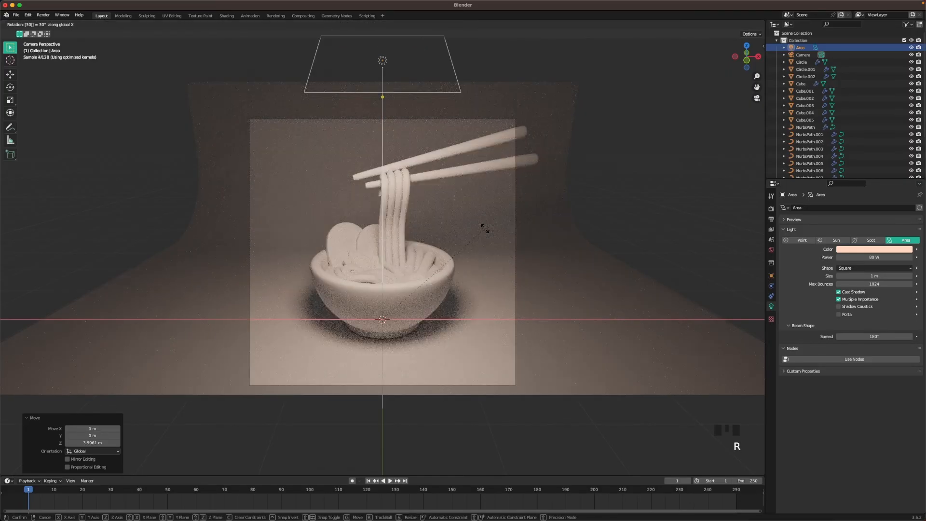
key(minus)
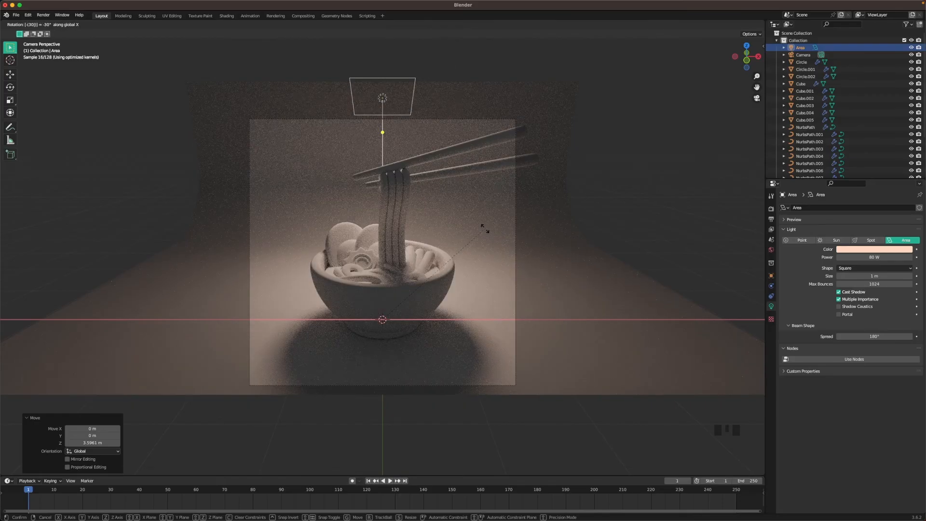
key(Return)
Duplicate the area light in place and rotate the copy around global X by 30° and a further 45°
scroll(463, 182, down, 1)
middle_drag(463, 182, 487, 209)
scroll(450, 188, down, 3)
key(grave)
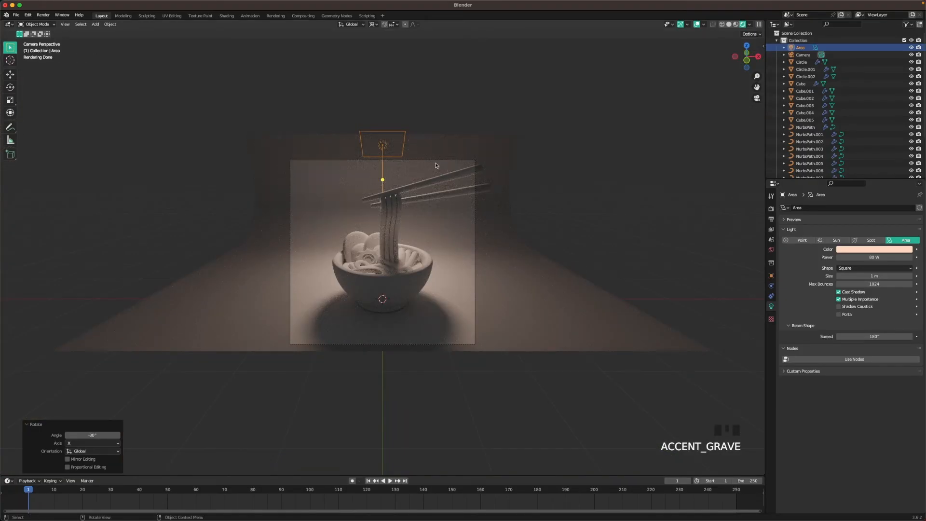
key(shift+d)
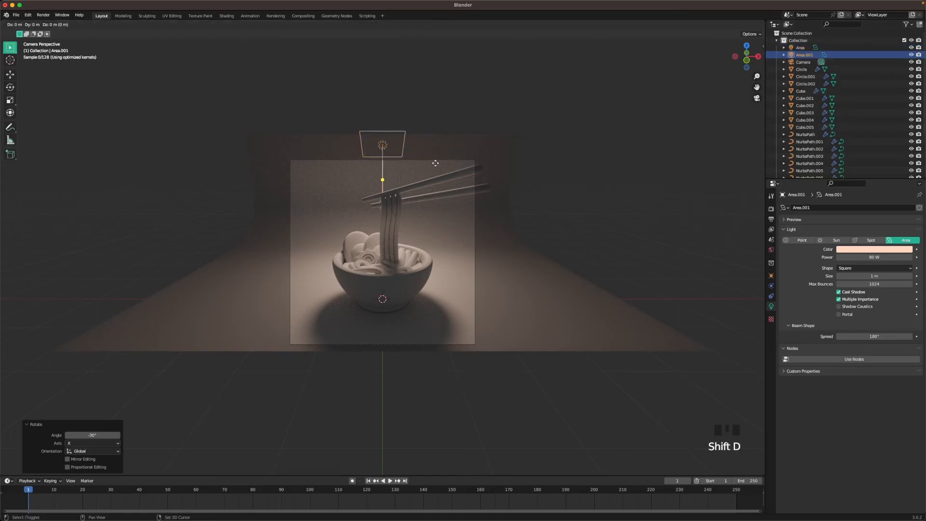
right_click(435, 165)
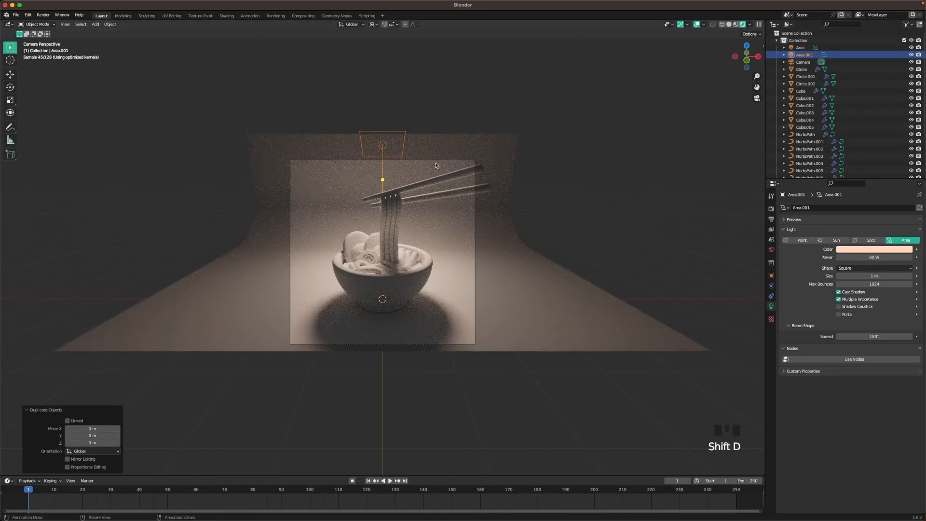
text(rx30)
key(Return)
text(rx)
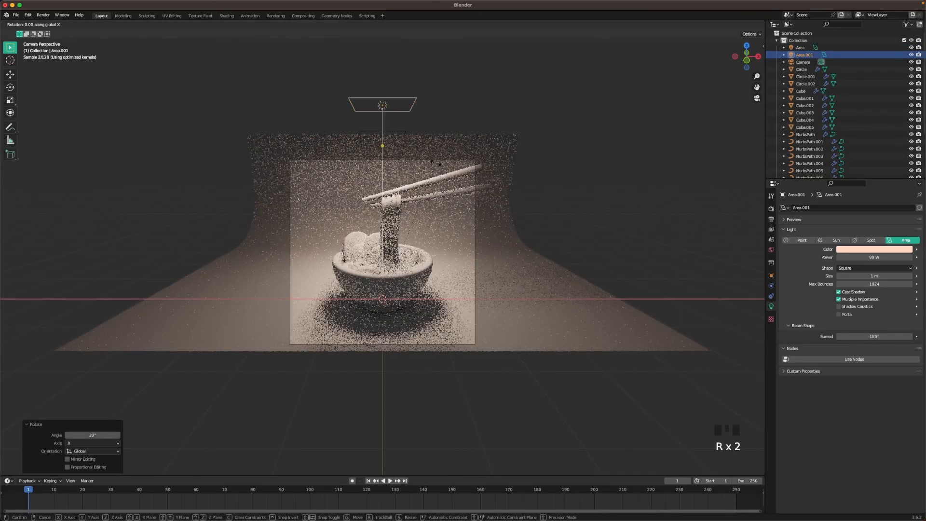
text(45)
key(Return)
Rotate the duplicated light 45° around the global Z axis so it sits diagonally in front of the bowl
text(rz)
text(45)
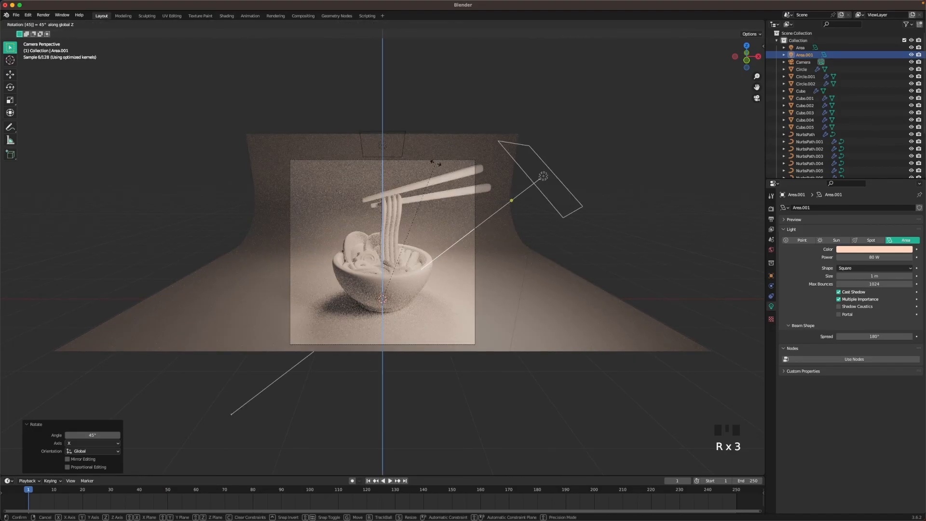
key(Return)
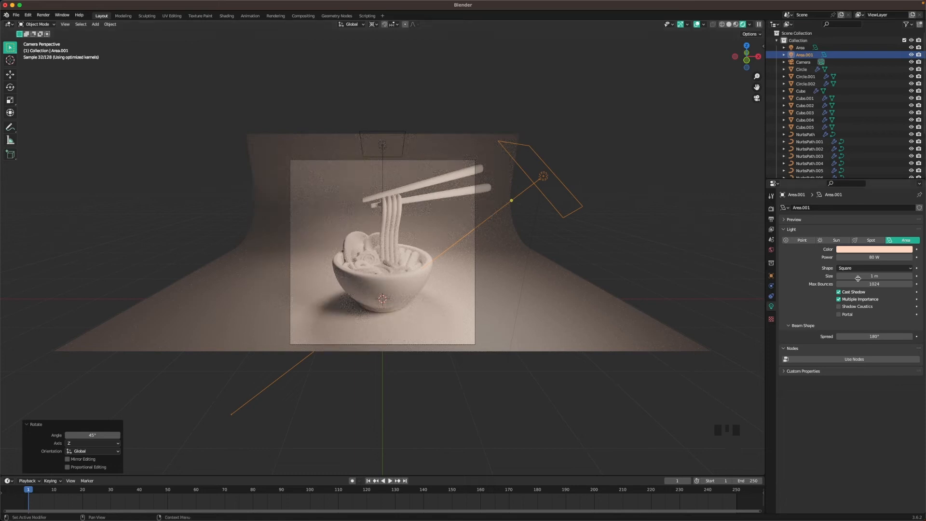
Change the duplicated light's shape to Disk with a size of 2 m
click(861, 268)
click(863, 293)
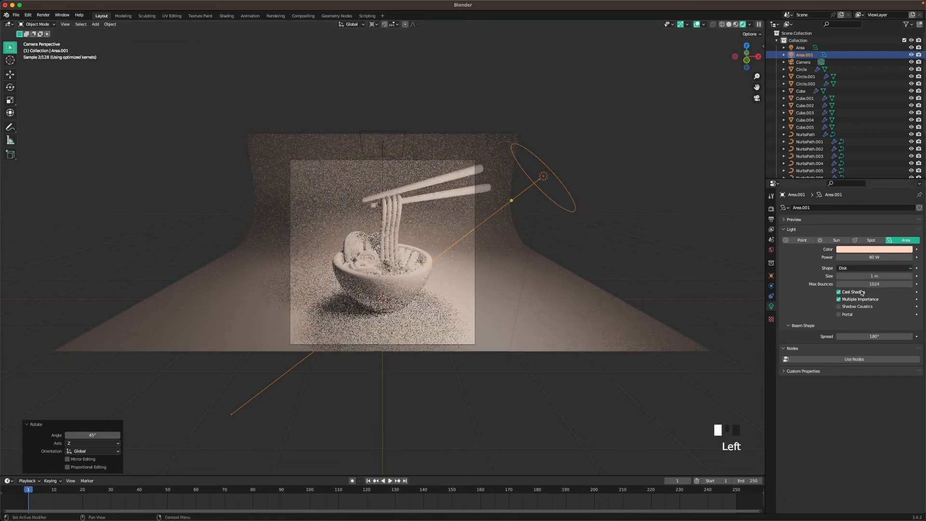
click(864, 276)
text(2)
key(Tab)
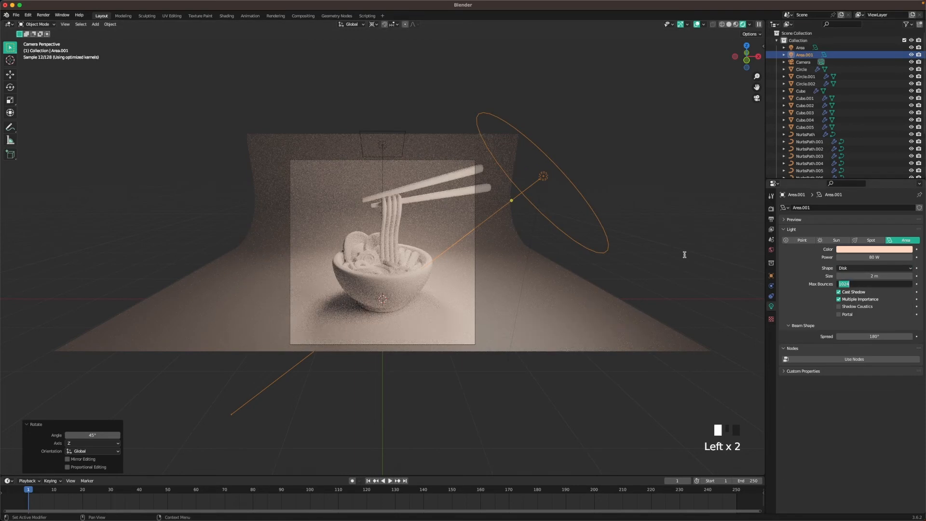
Move the disk light about 0.41 m away from the bowl along its local Z axis
text(gzz)
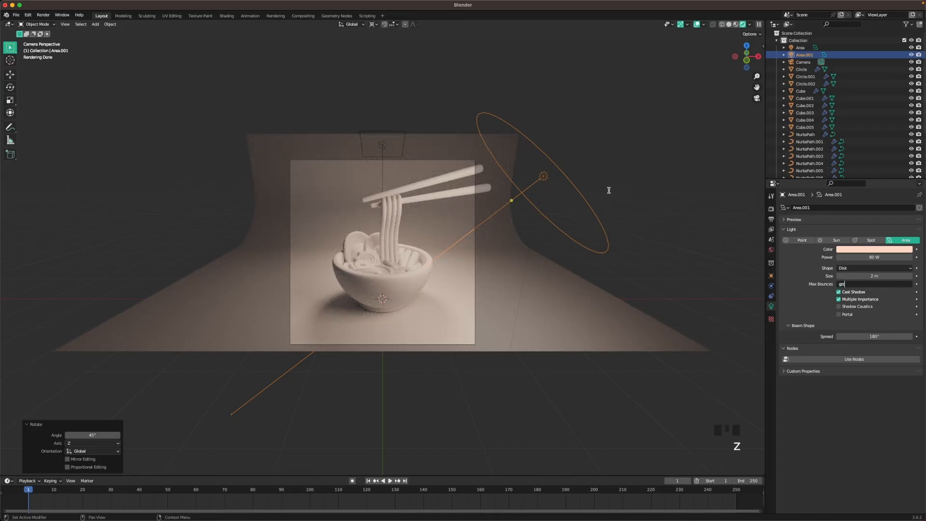
key(Return)
key(g)
key(z)
key(z)
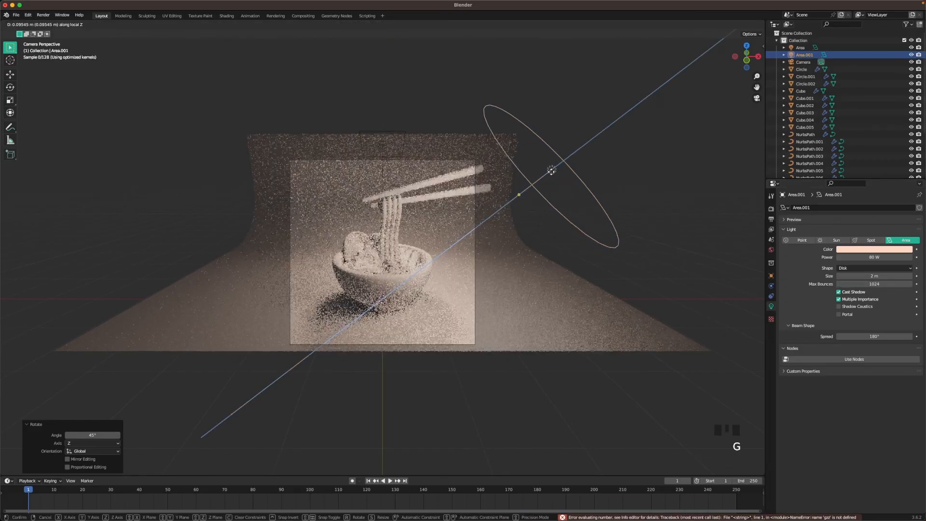
click(558, 168)
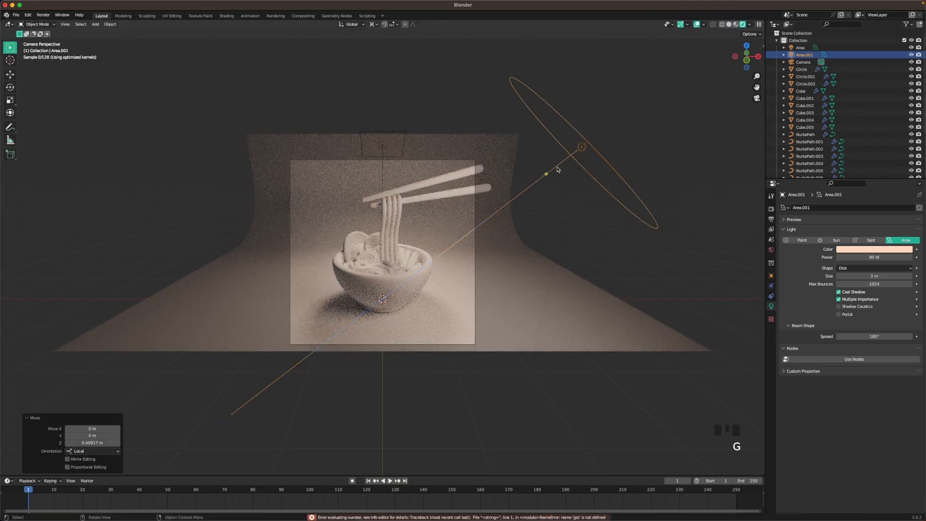
Duplicate the disk light and rotate the copy -90° around global Z to the opposite side of the bowl
key(shift+d)
text(rz90)
key(minus)
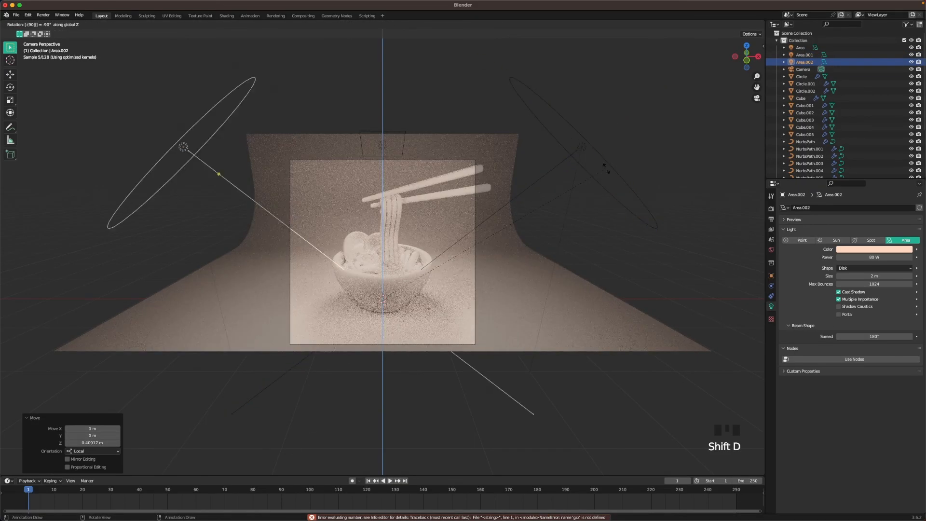
key(Return)
Move the second disk light about 1.69 m farther from the bowl along its local Z axis
key(g)
key(z)
key(z)
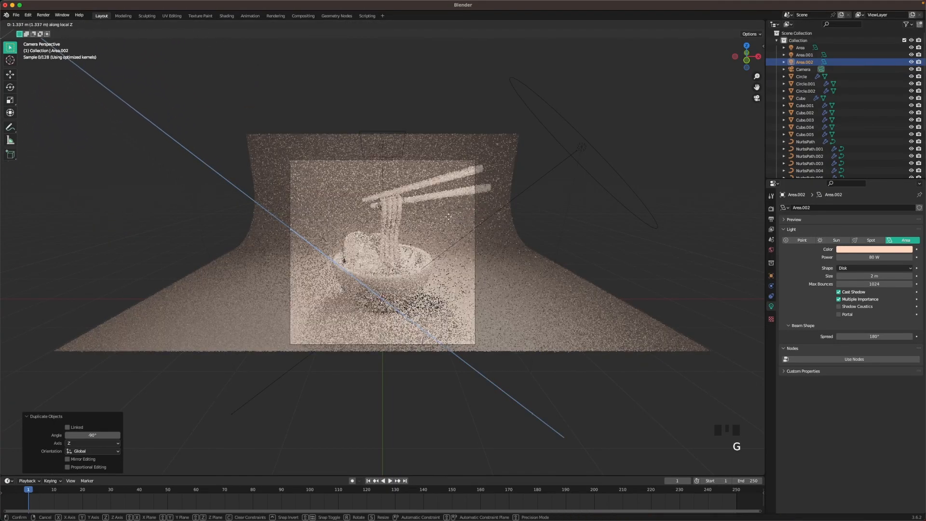
click(429, 217)
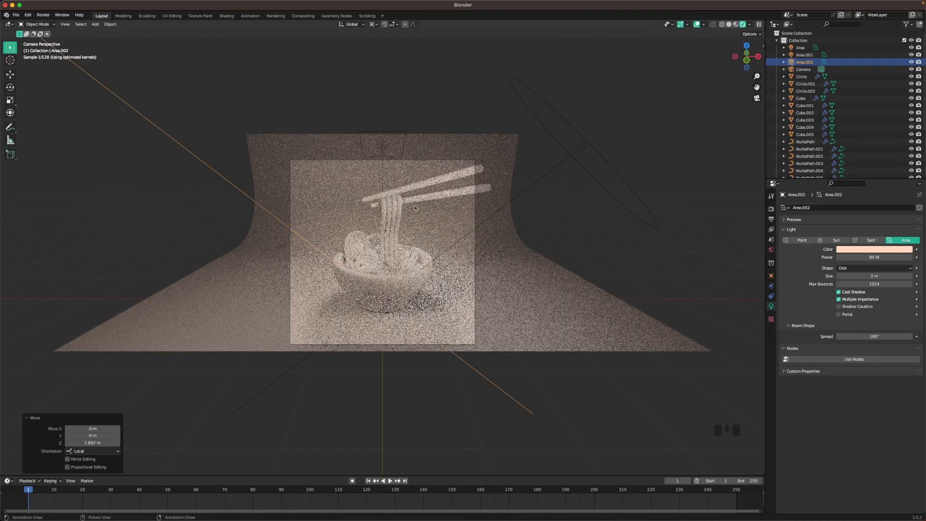
Change the shape of the square area light behind the bowl to Disk
click(401, 155)
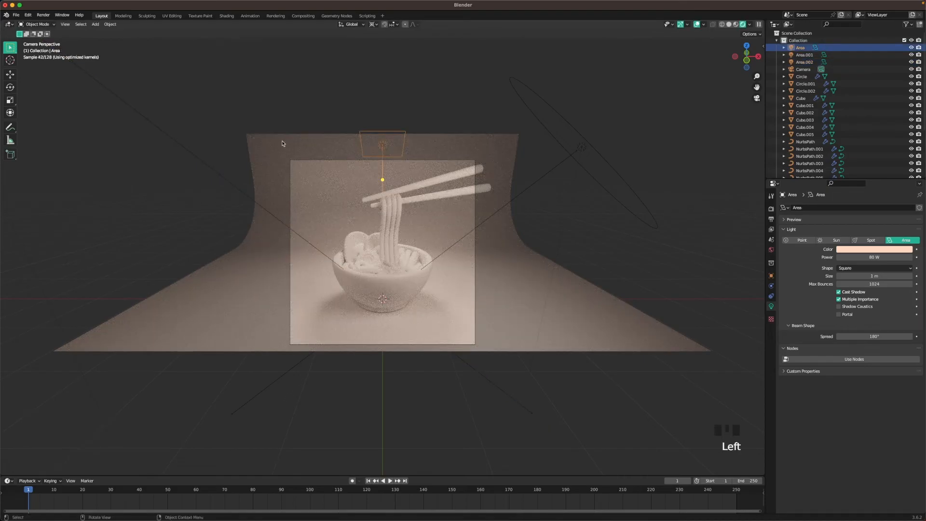
click(852, 268)
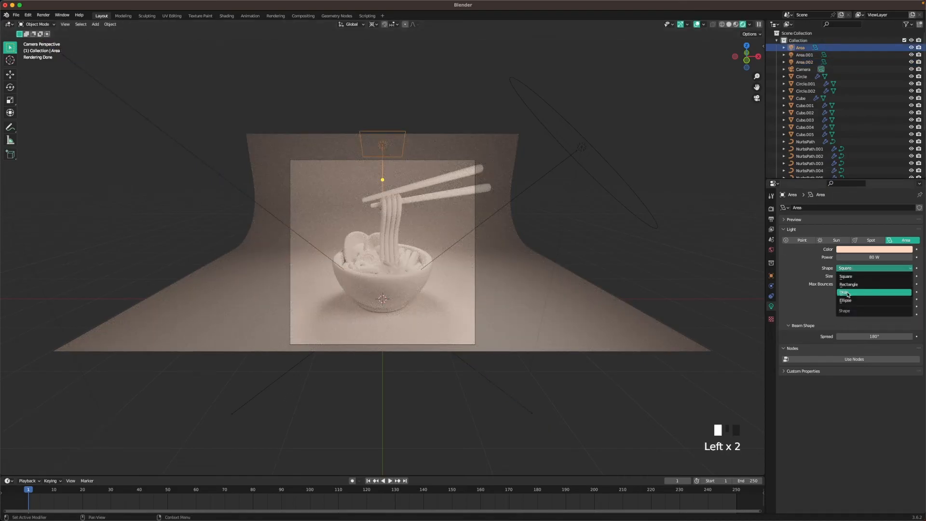
click(848, 293)
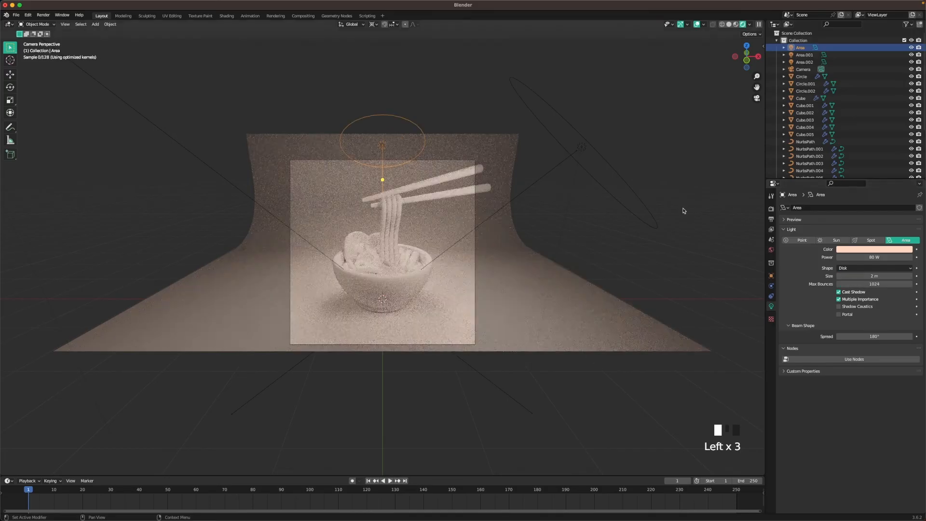
Set the transform pivot point to Median Point
scroll(654, 228, down, 2)
middle_drag(367, 214, 454, 223)
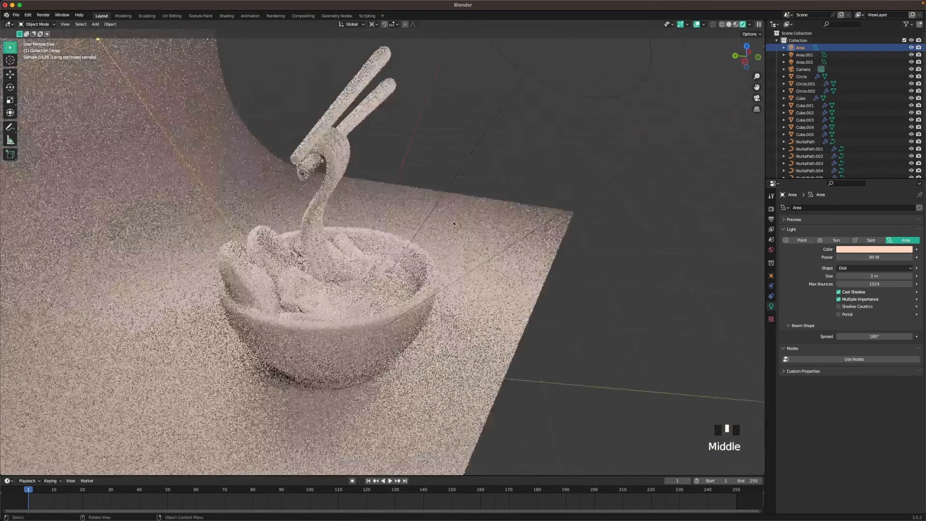
scroll(453, 223, down, 4)
shift+middle_drag(310, 301, 378, 268)
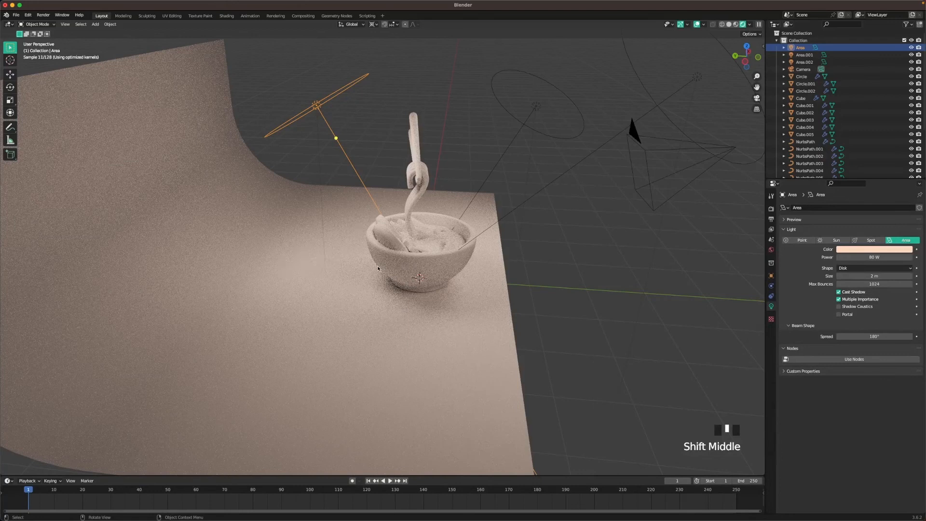
key(period)
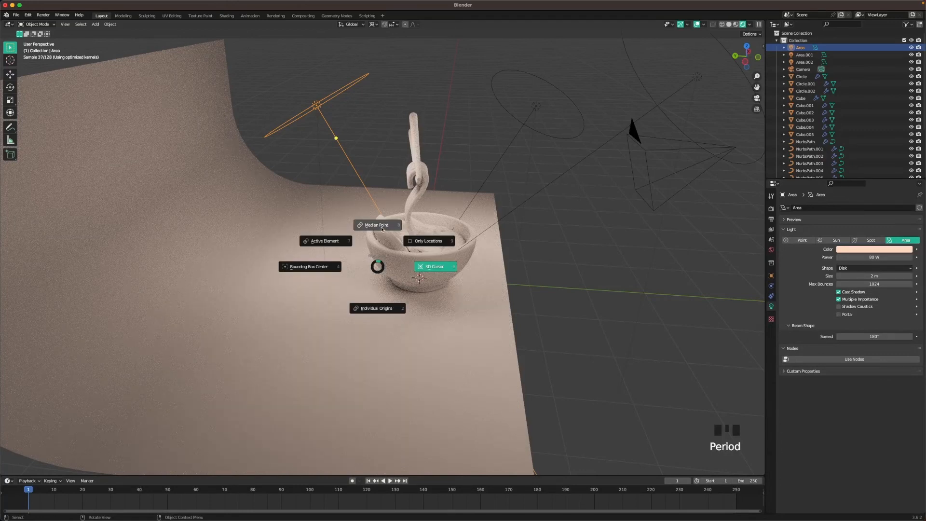
shift+middle_drag(382, 229, 487, 234)
scroll(441, 281, down, 2)
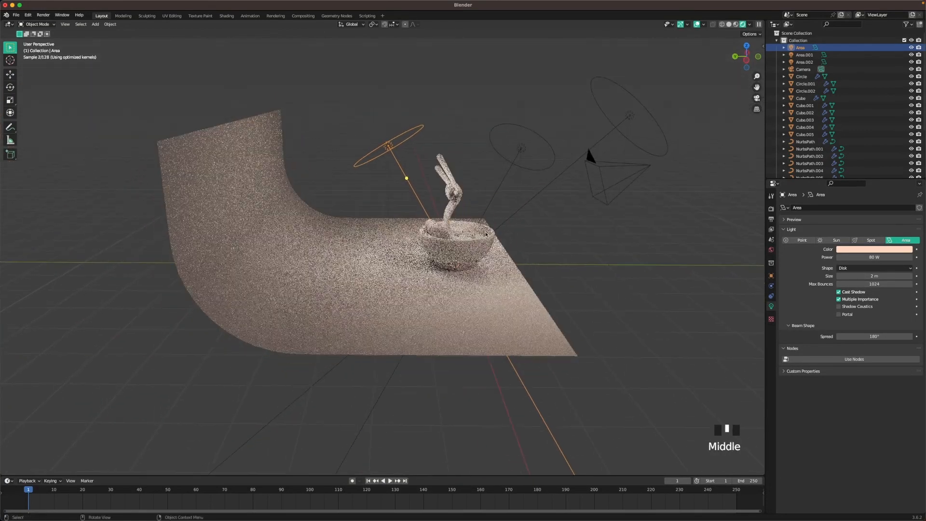
Duplicate the rear disk light about 2.31 m along global Y and rotate the copy about 79.9° around global X to face the backdrop
scroll(485, 231, up, 2)
key(shift+d)
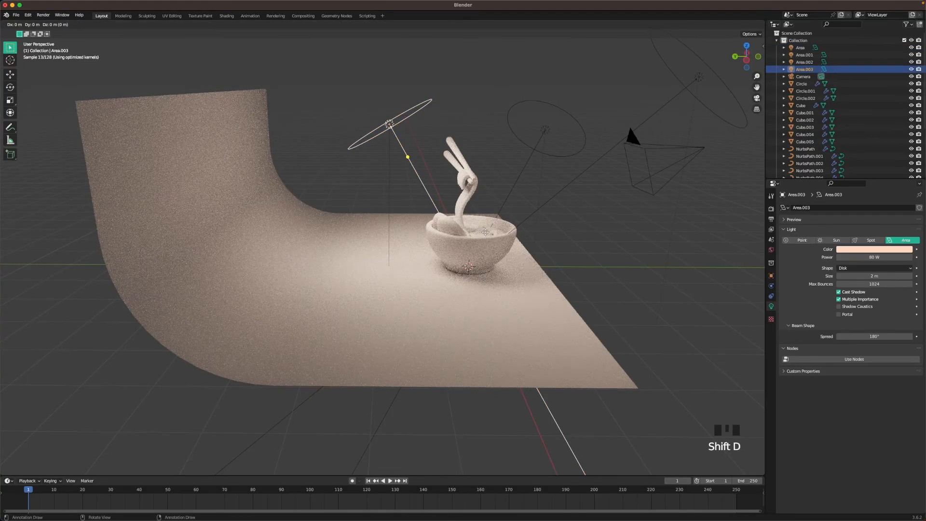
click(361, 221)
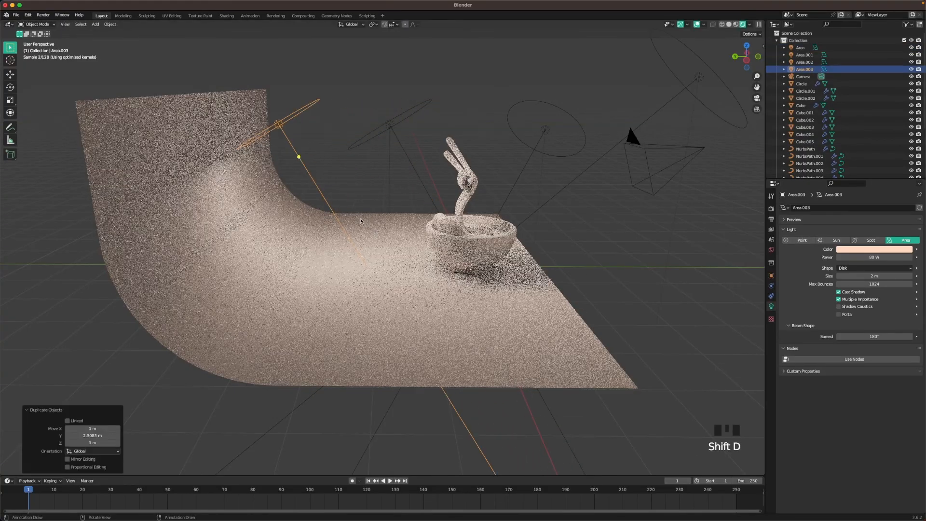
key(r)
key(x)
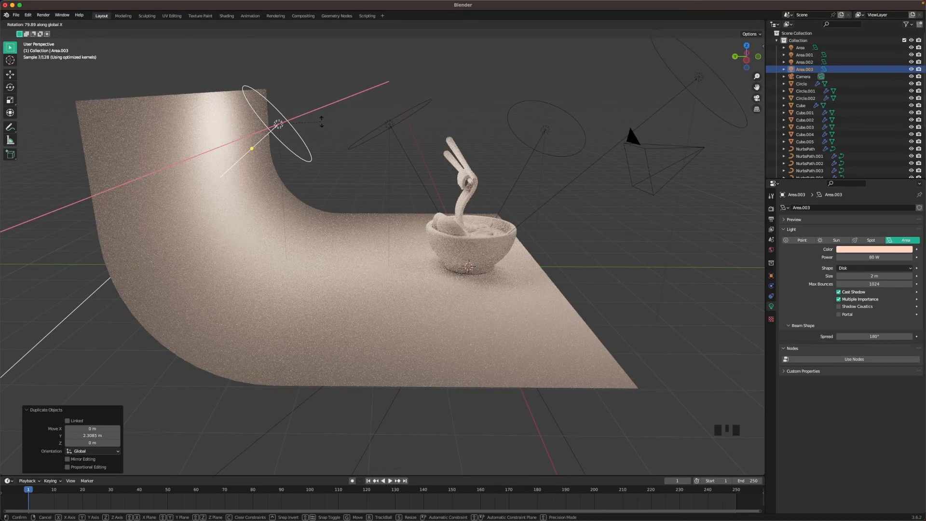
click(322, 122)
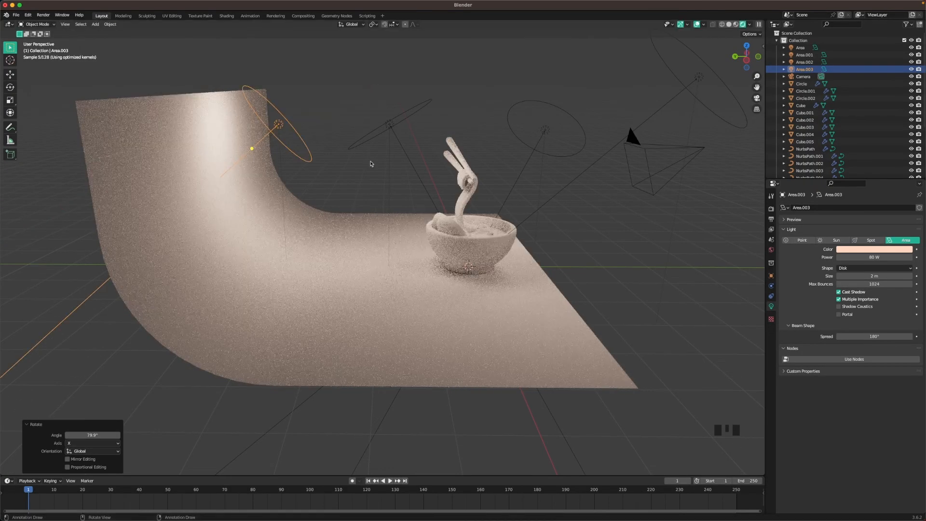
From the camera view, lower the backdrop light about 1.36 m along global Z
key(grave)
click(380, 173)
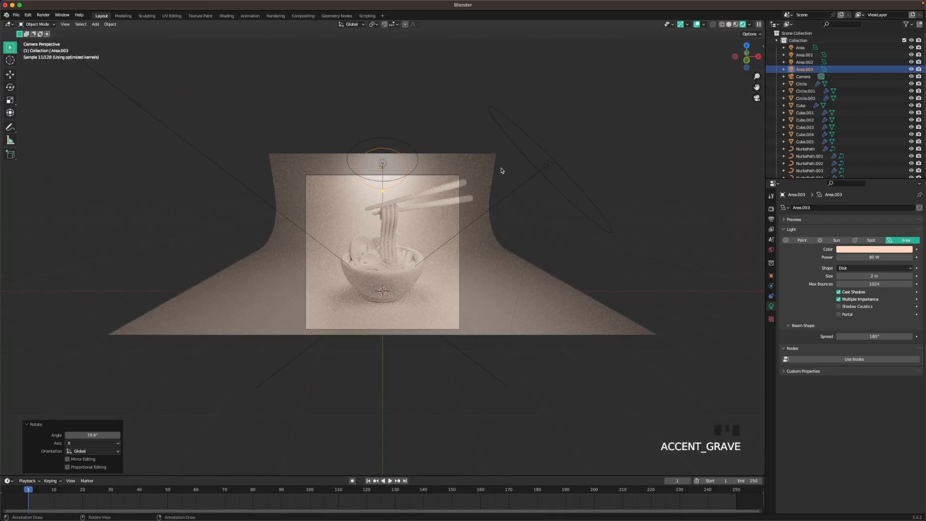
key(g)
key(z)
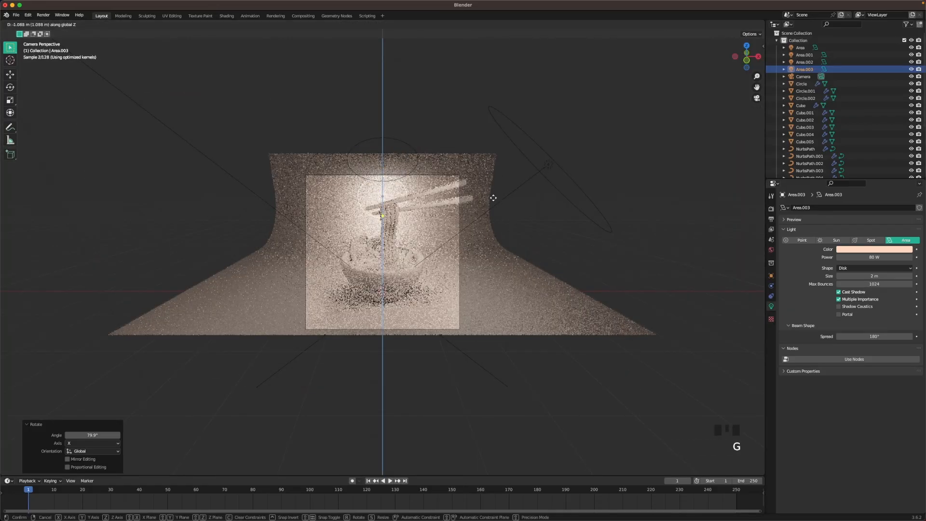
click(492, 206)
Move the backdrop light farther from the backdrop along its local Z axis and deselect it
key(g)
key(z)
key(z)
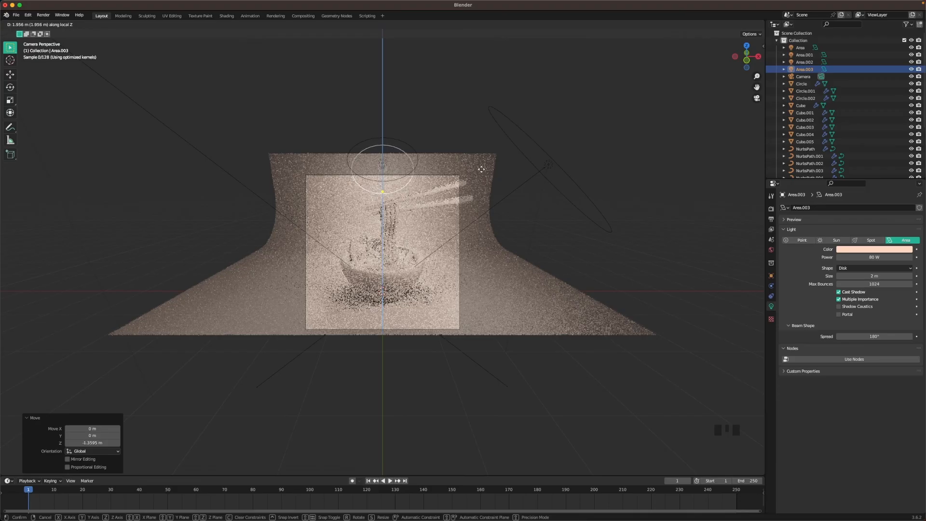
click(481, 270)
scroll(481, 270, up, 2)
click(633, 234)
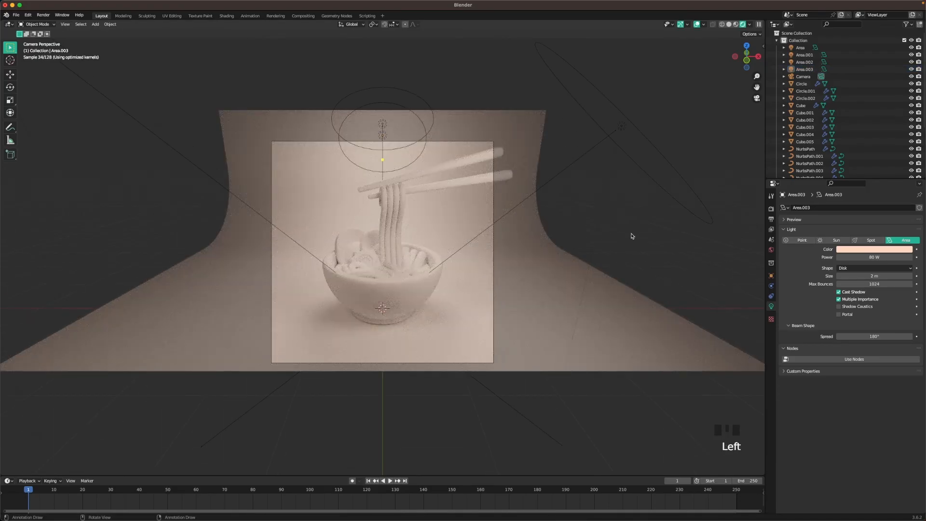
Create a new material on the curved backdrop and name it Background
scroll(627, 234, up, 2)
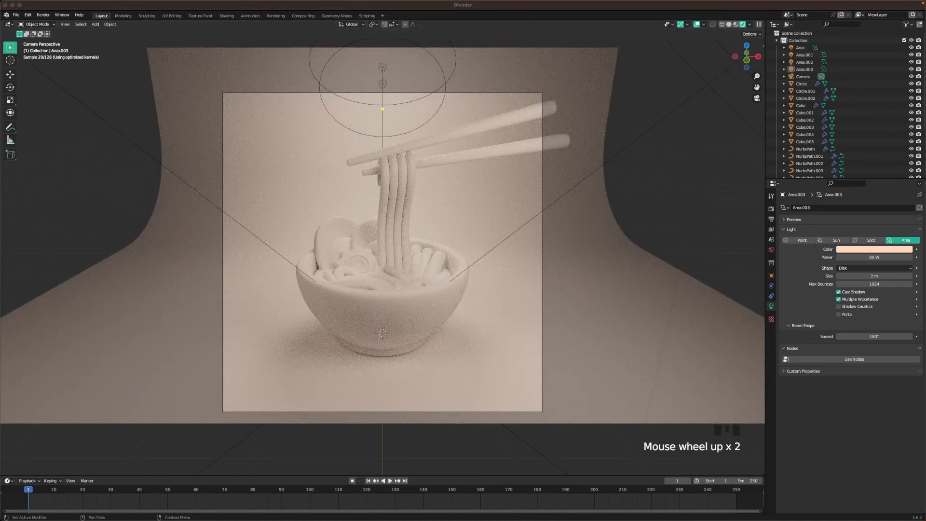
click(571, 313)
click(772, 337)
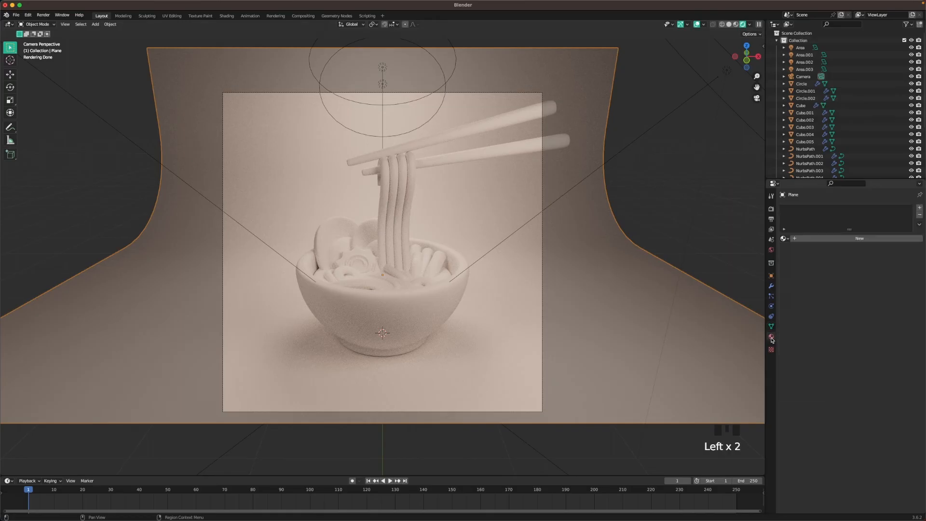
click(845, 239)
click(841, 239)
text(Background)
key(Return)
Set the Background material's base color to hex E7D0B4
click(861, 302)
click(870, 269)
text(E7D0B4)
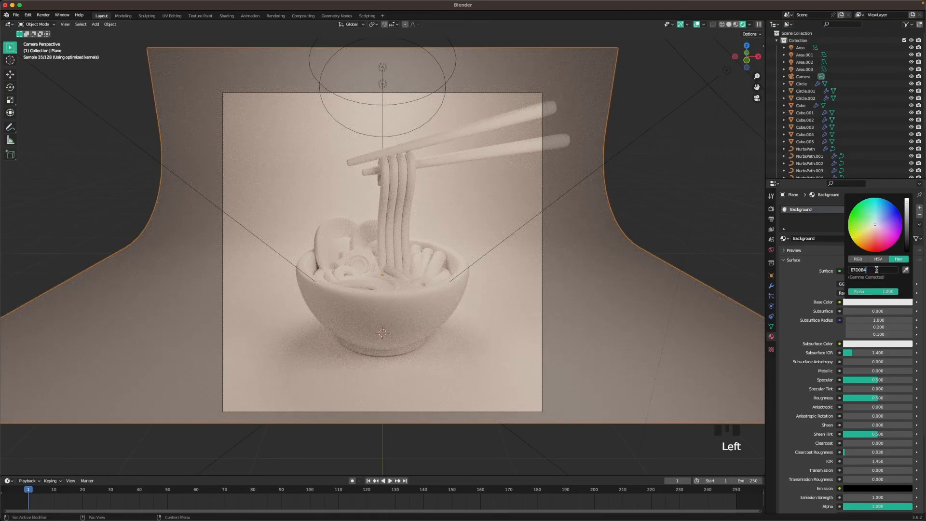
key(Return)
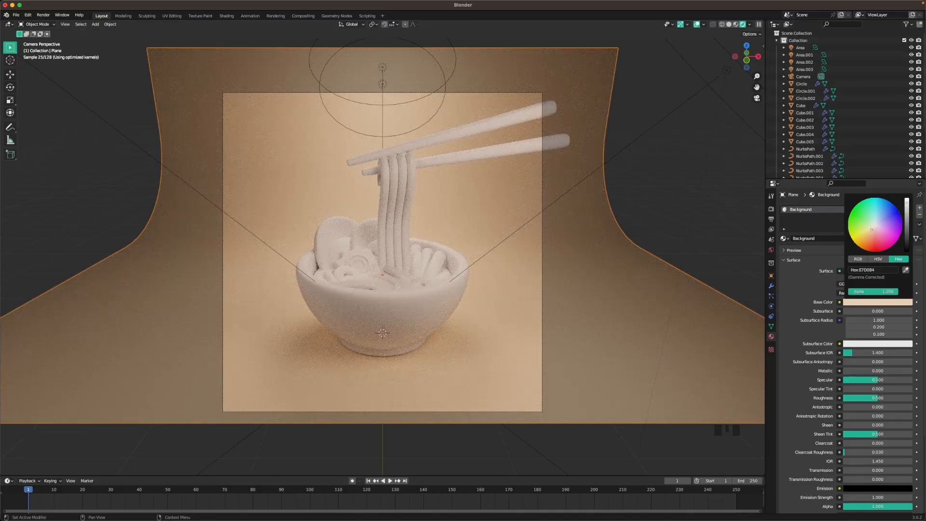
Create a new material on the bowl and name it Bowl Dark
click(365, 315)
click(424, 297)
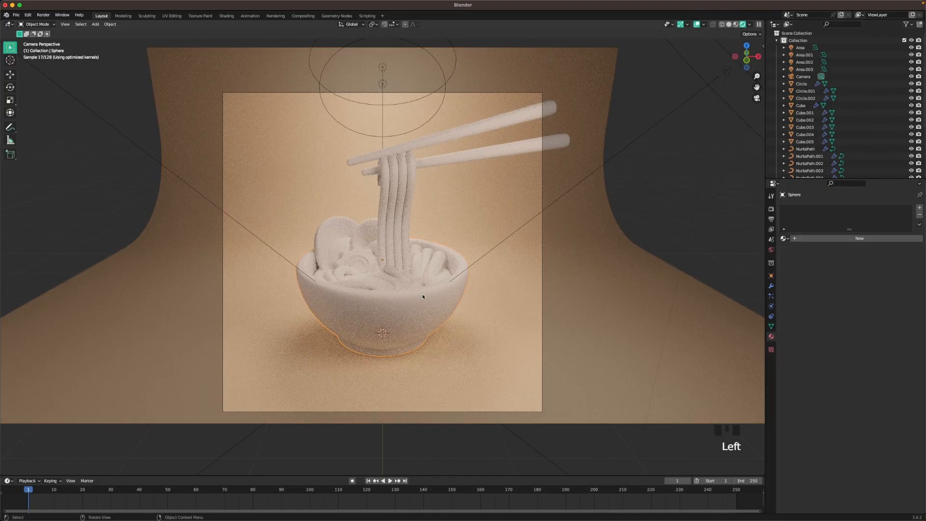
click(854, 239)
click(843, 239)
text(Bowl Dark)
key(Return)
Set the Bowl Dark material's base color to hex DB2E15 and its roughness to 0.3
click(869, 302)
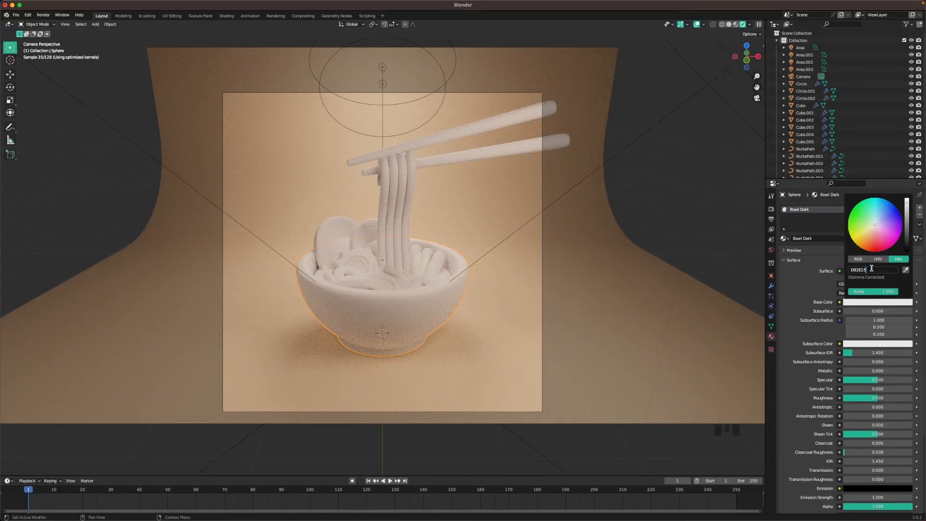
key(Return)
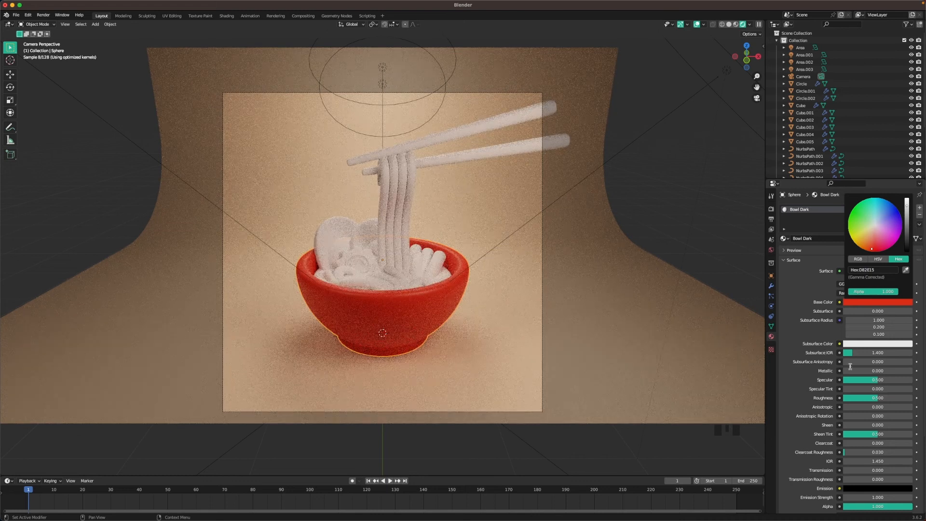
click(873, 398)
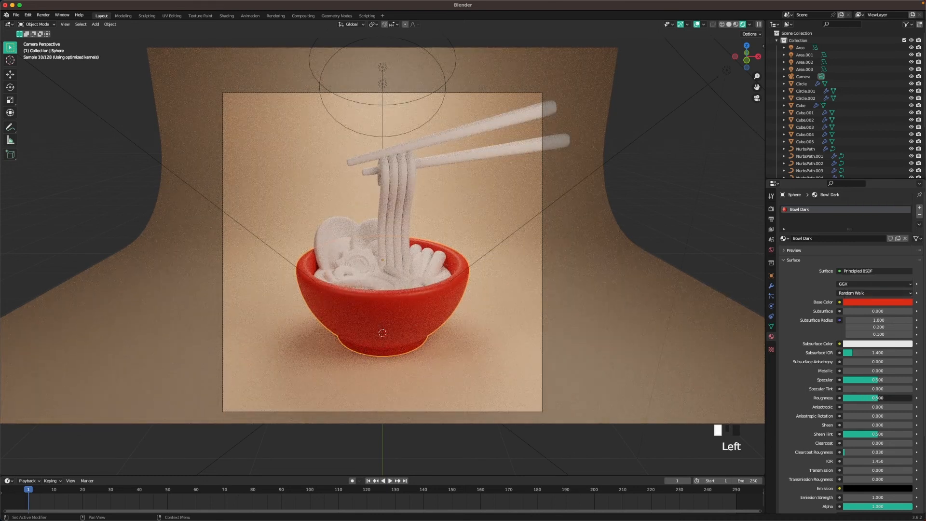
text(.3)
key(Return)
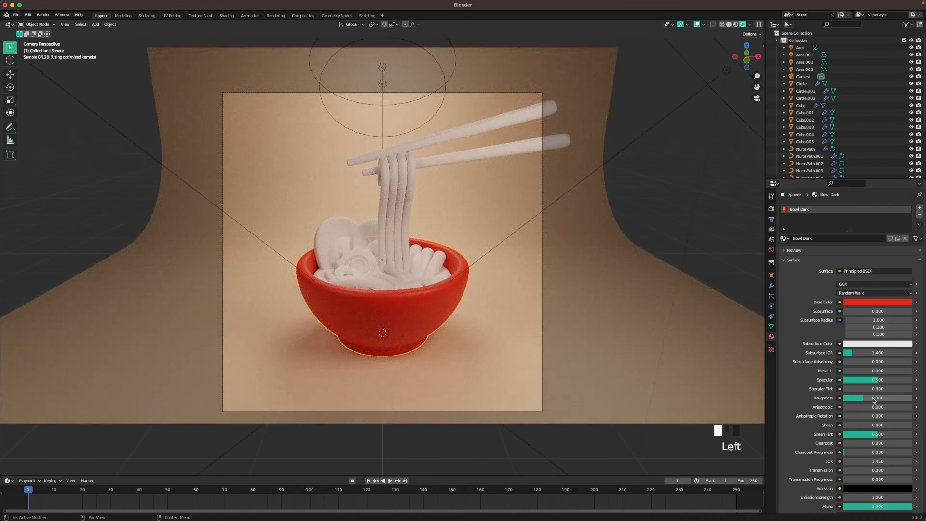
Assign a new second material named Bowl Light to the face loop around the middle of the bowl's outer wall
key(Tab)
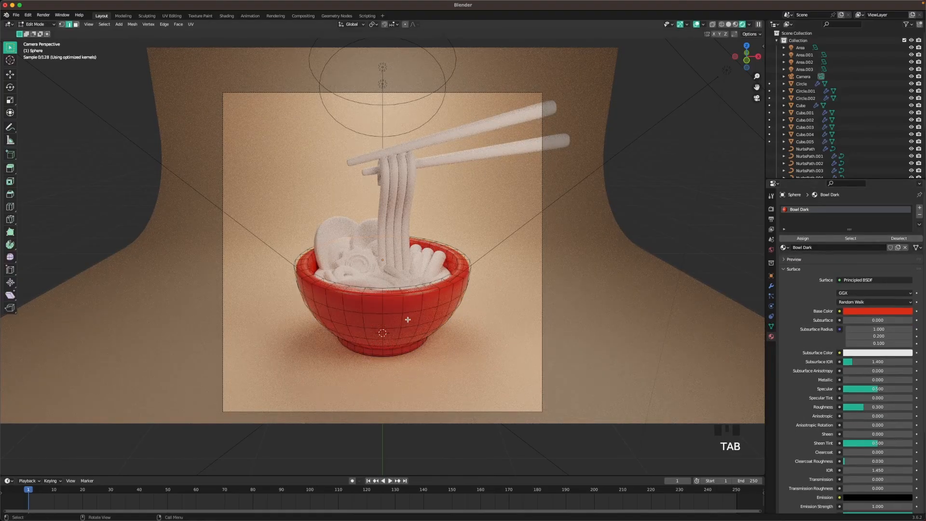
click(77, 25)
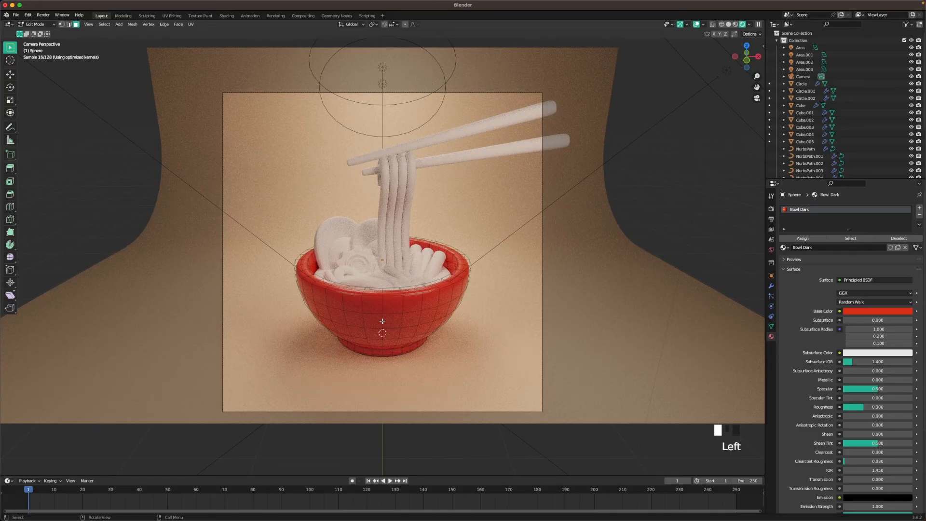
shift+click(383, 323)
alt+shift+click(382, 322)
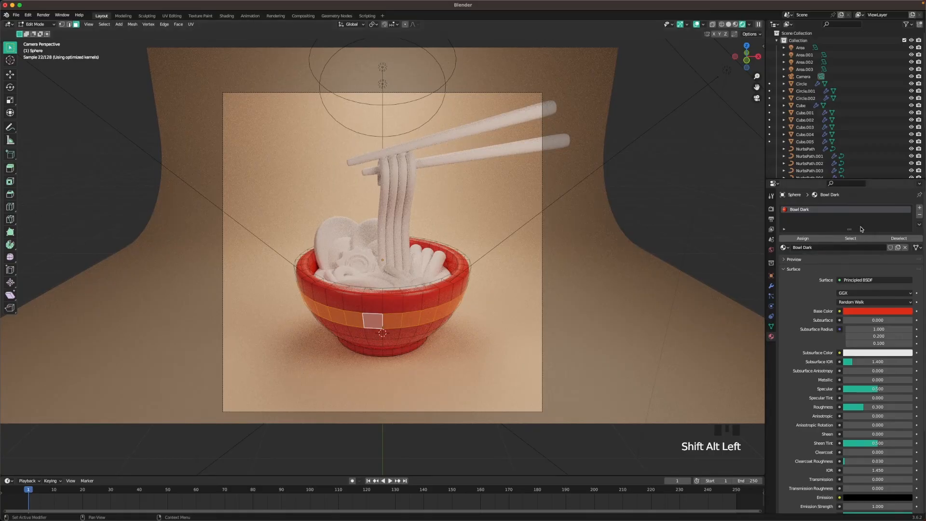
click(919, 209)
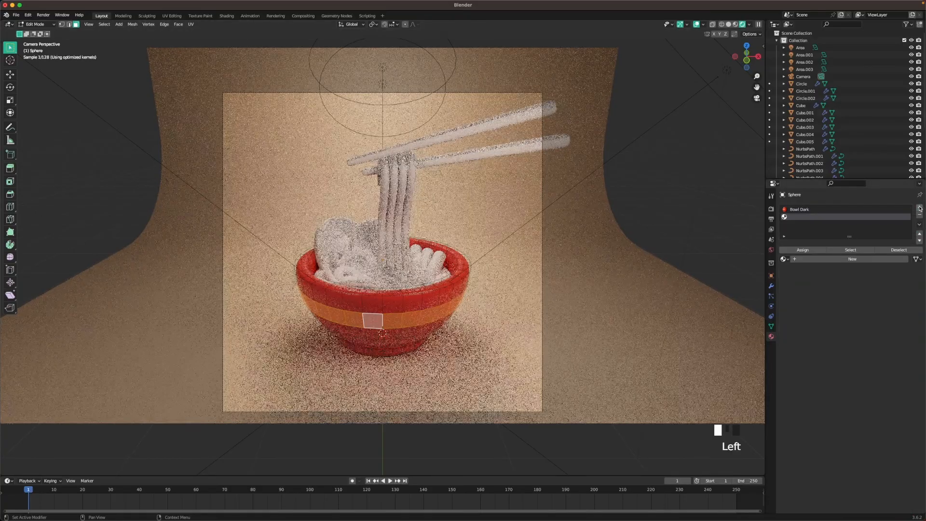
click(853, 259)
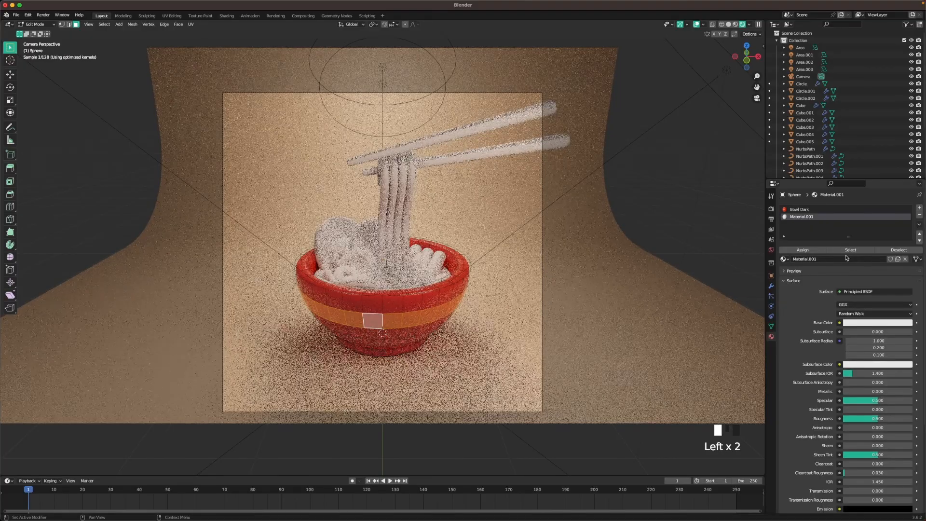
click(803, 250)
click(820, 259)
text(Bowl Light)
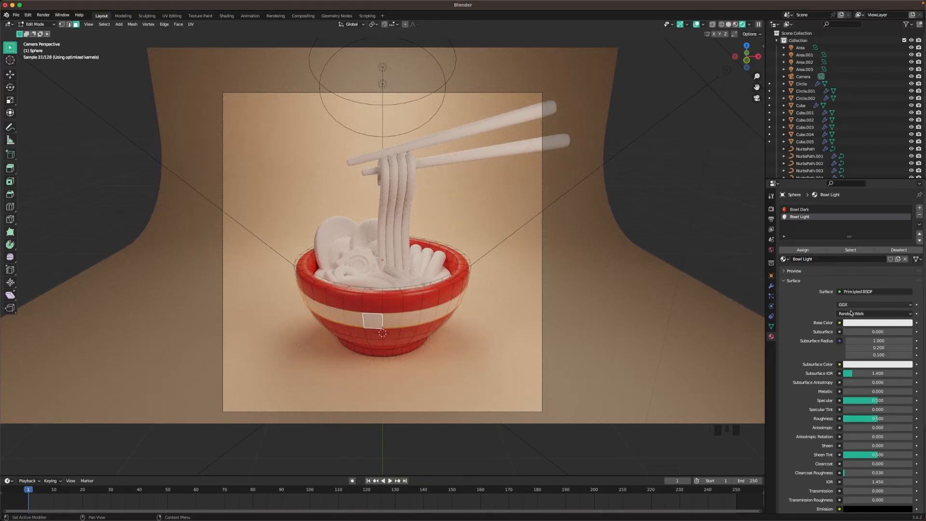
Set the Bowl Light material's base color to hex FFC5CB and roughness to 0.3, and return to Object Mode
click(854, 322)
click(866, 292)
text(FFC5C8)
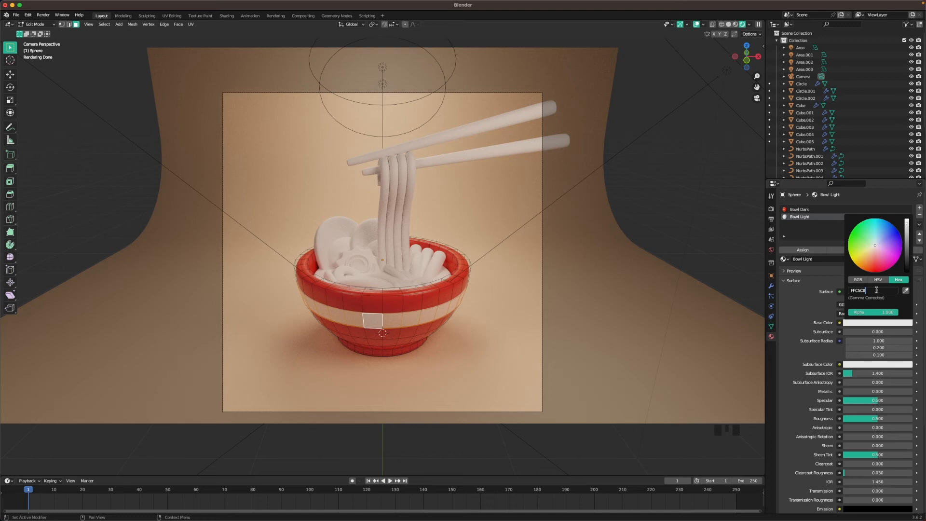
key(Return)
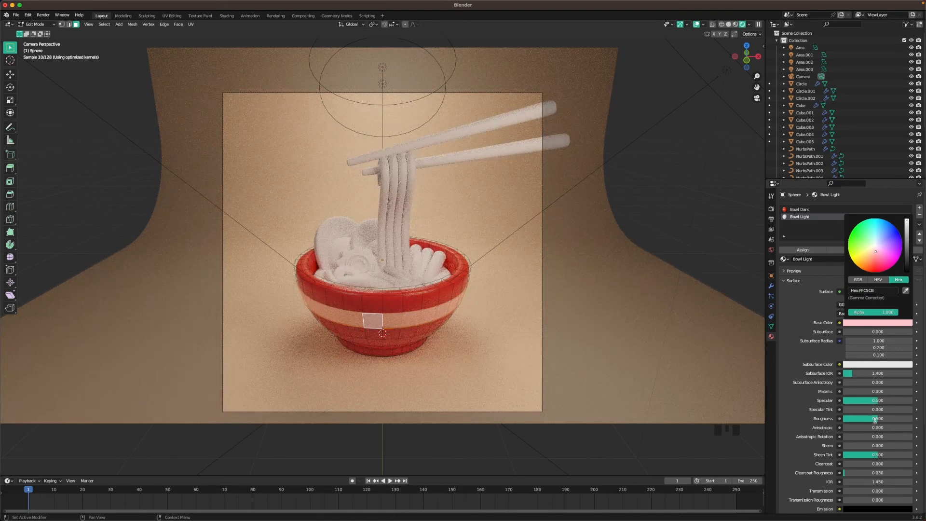
click(885, 418)
key(BackSpace)
text(.3)
key(Return)
key(Tab)
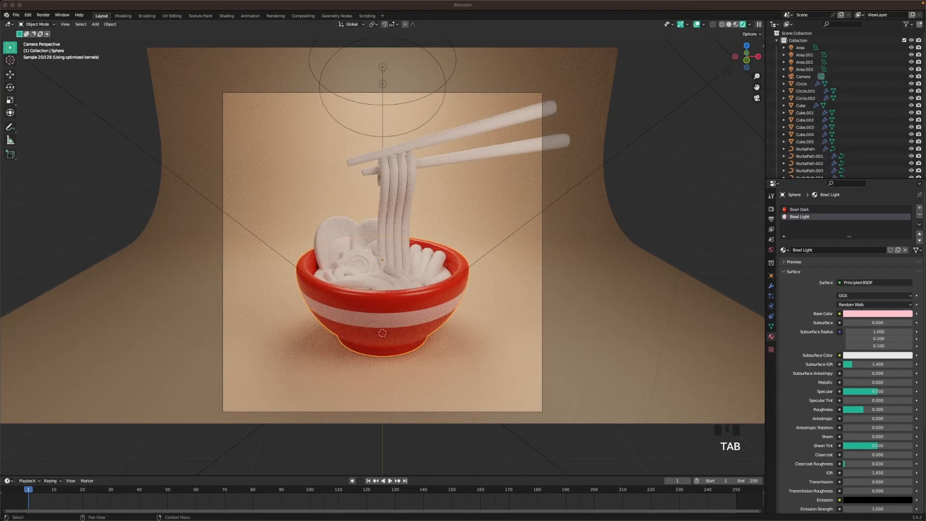
Create a new material on the soup surface inside the bowl and name it Liquid
click(447, 274)
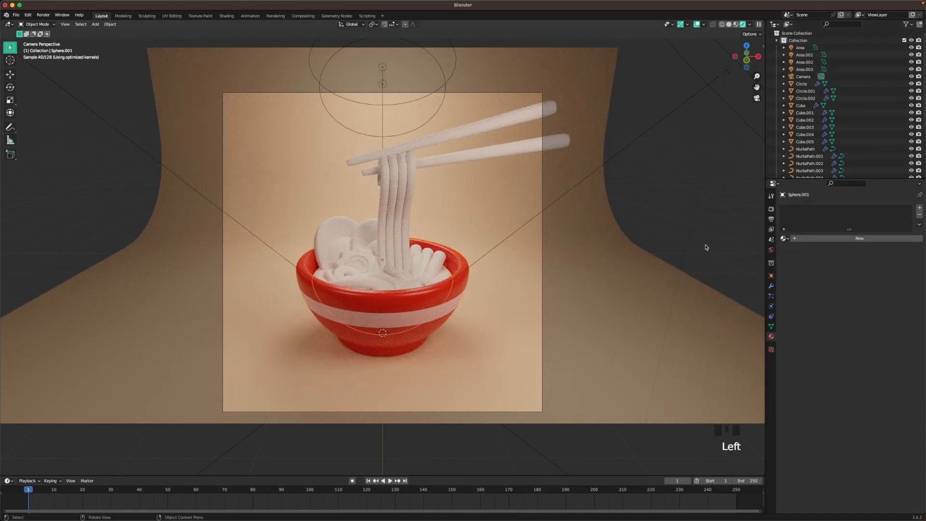
click(861, 238)
click(852, 238)
text(Lic)
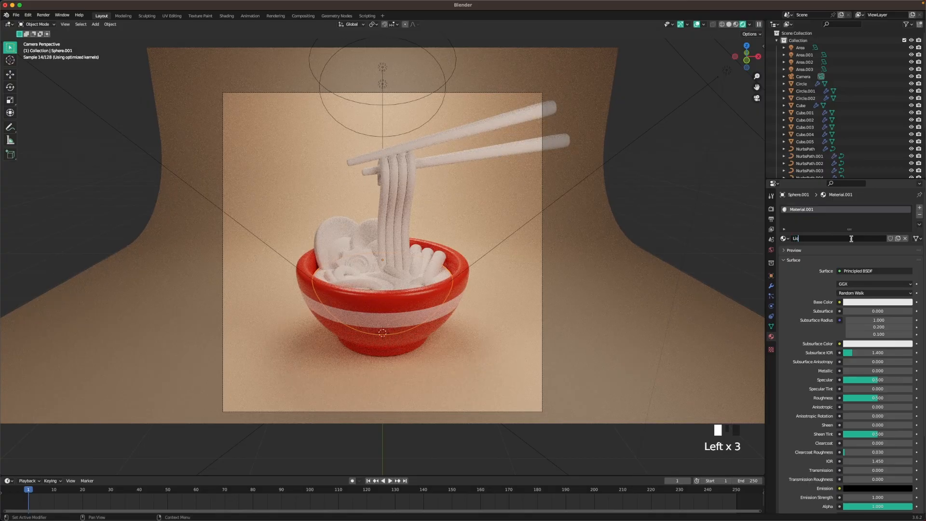
text(uid)
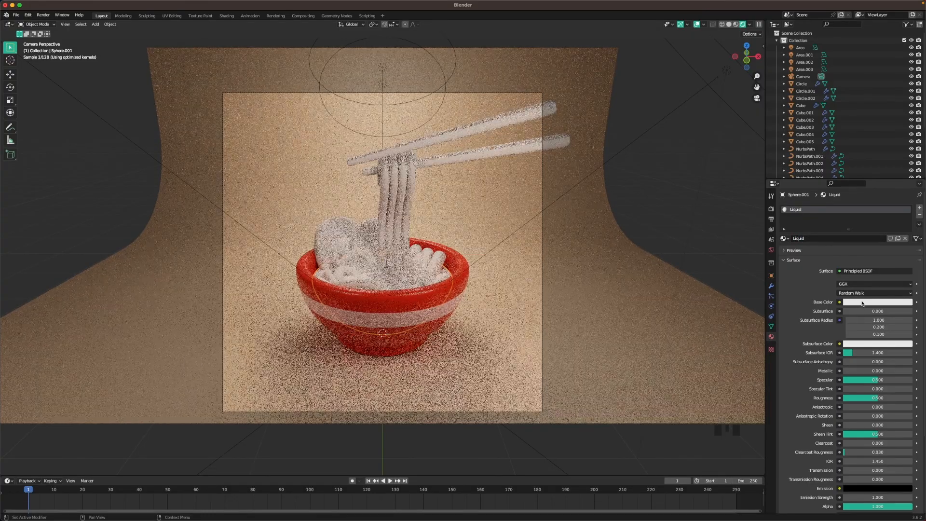
Set the Liquid material's base color to hex FFB94E and its roughness to 0.3
click(866, 302)
click(869, 270)
text(FFB946)
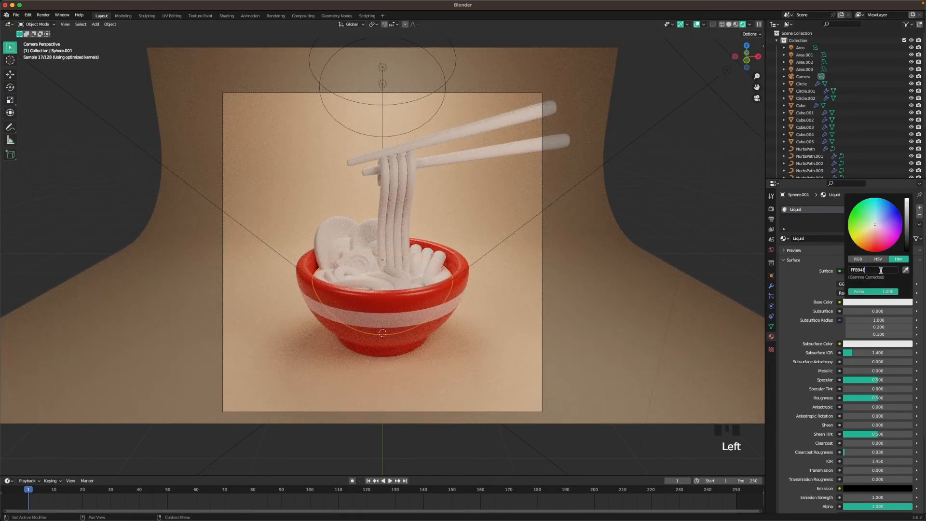
key(Return)
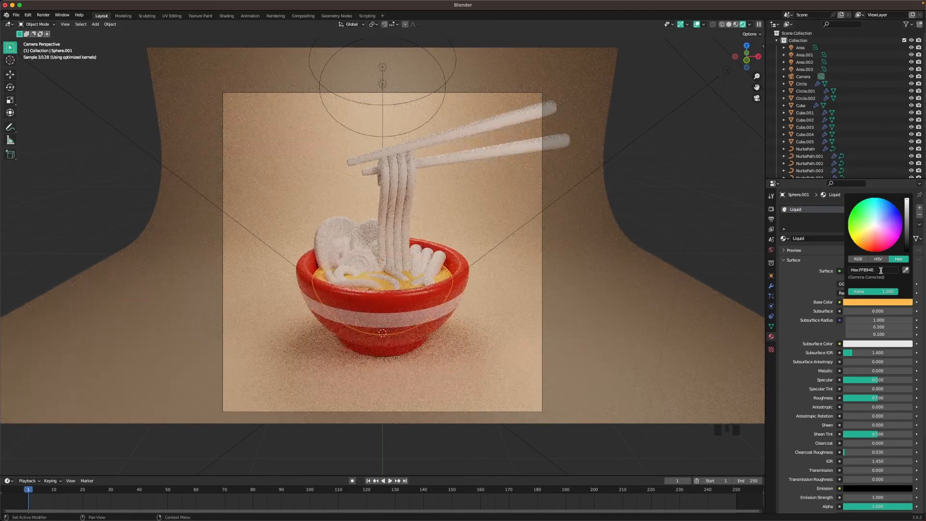
click(878, 398)
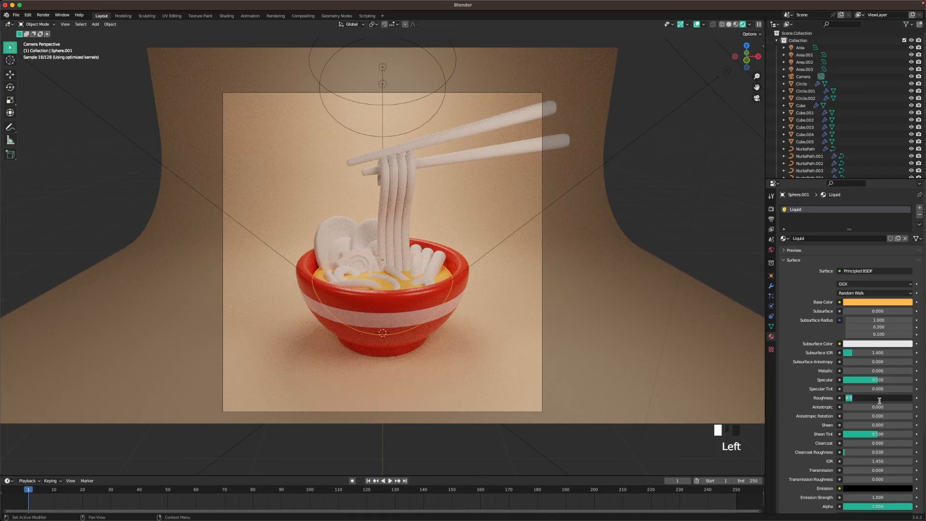
text(.3)
key(Return)
Set the Liquid material's alpha to 0.5
scroll(838, 405, down, 9)
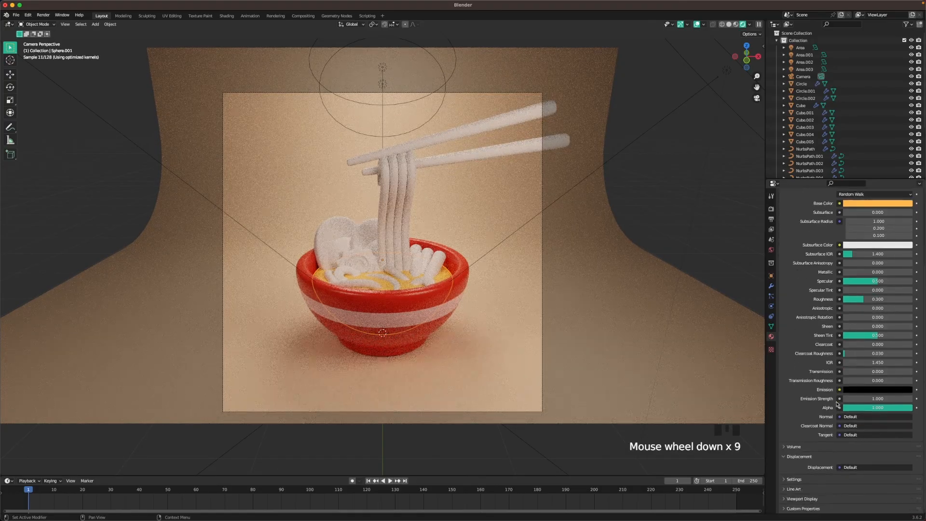
click(869, 408)
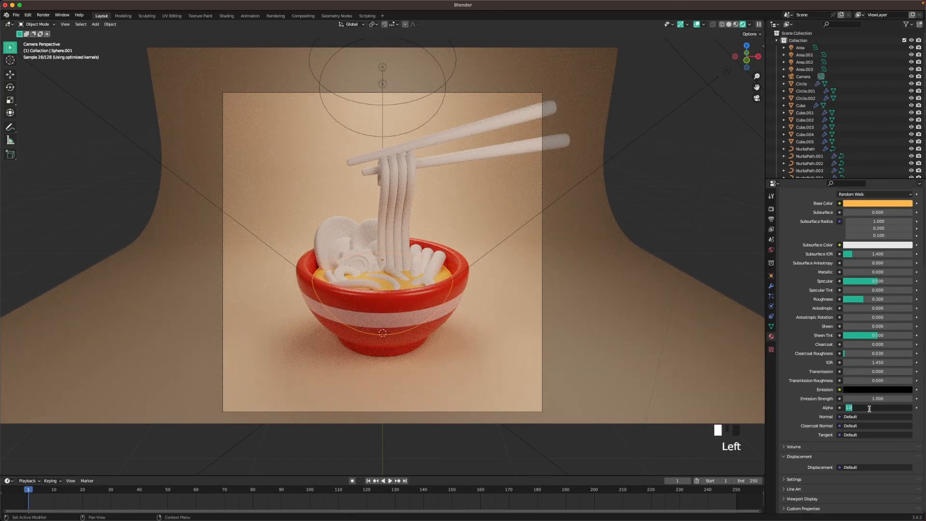
text(.5)
key(Return)
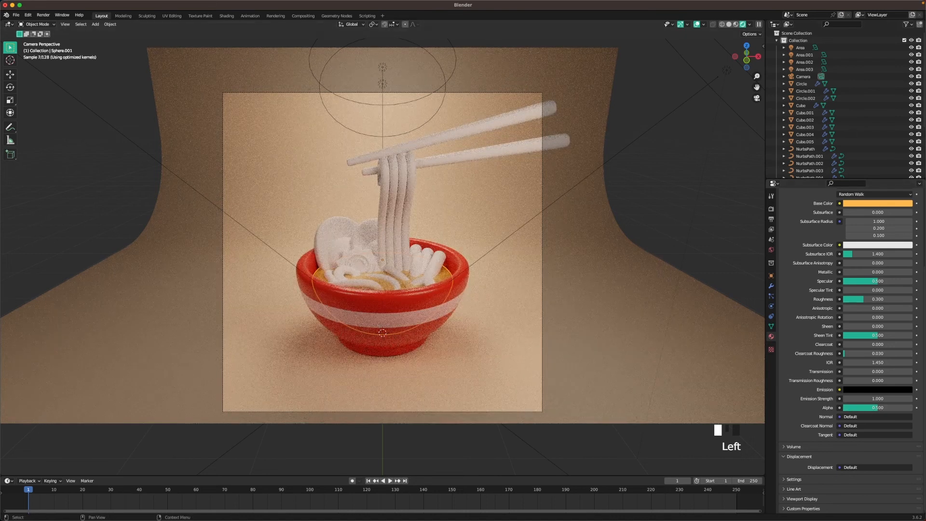
Create a new material on the white part of the egg and name it Egg White
click(330, 228)
click(812, 238)
double_click(812, 239)
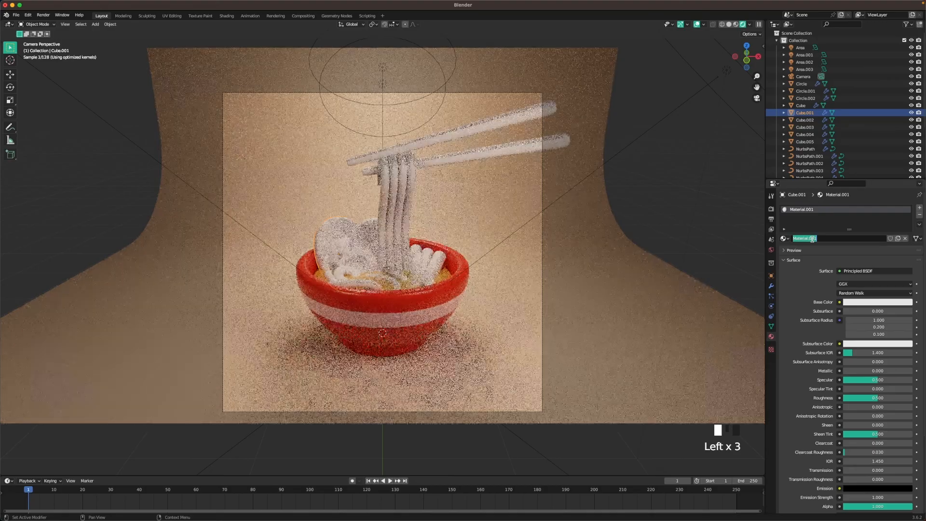
text(Egg White)
key(Return)
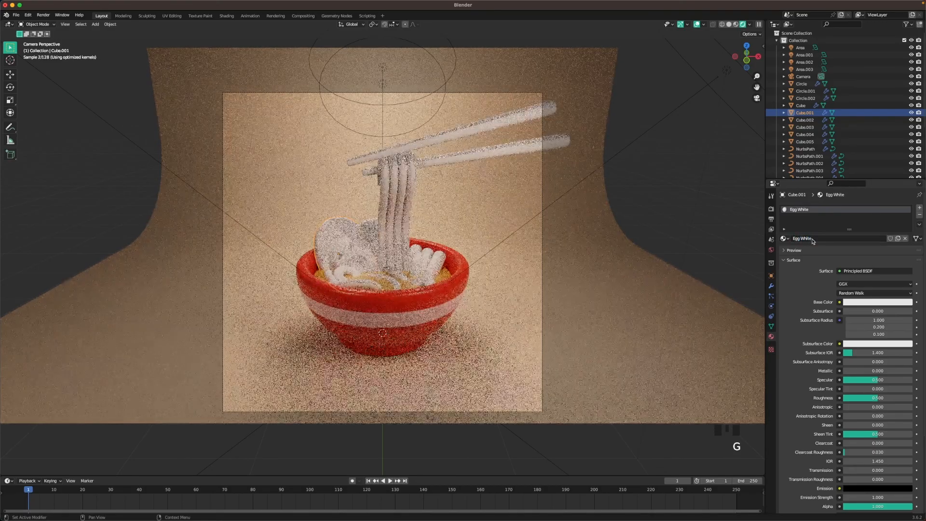
Keep the Egg White material's base color at hex E7E7E7 and set its roughness to 0.3
click(878, 302)
click(882, 270)
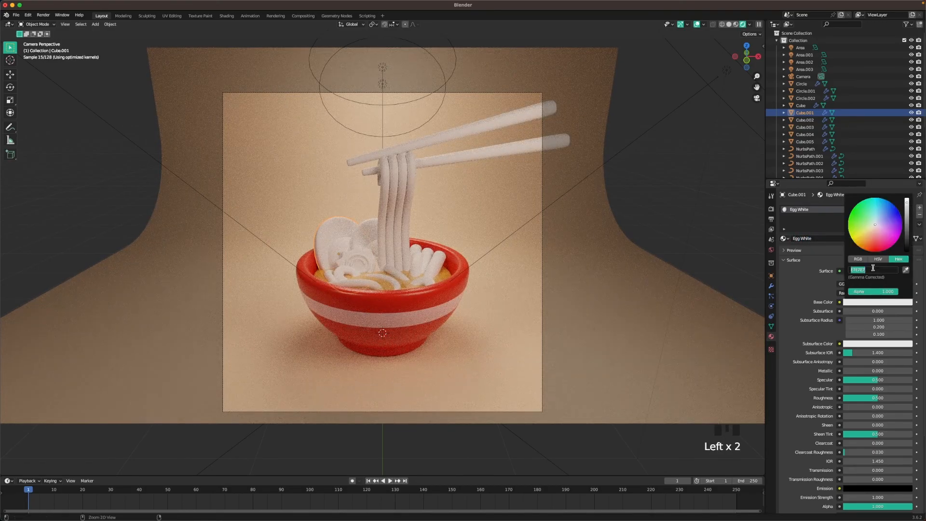
key(Return)
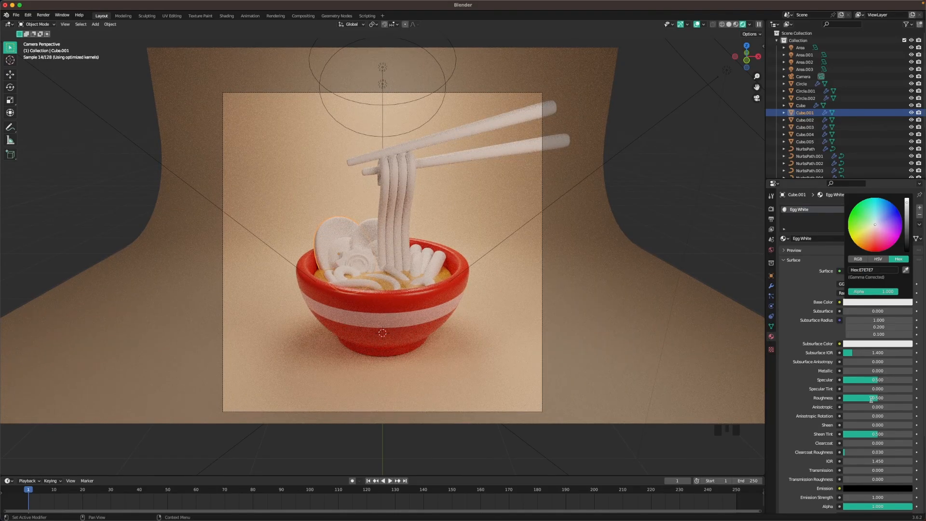
click(883, 398)
text(0.3)
key(Return)
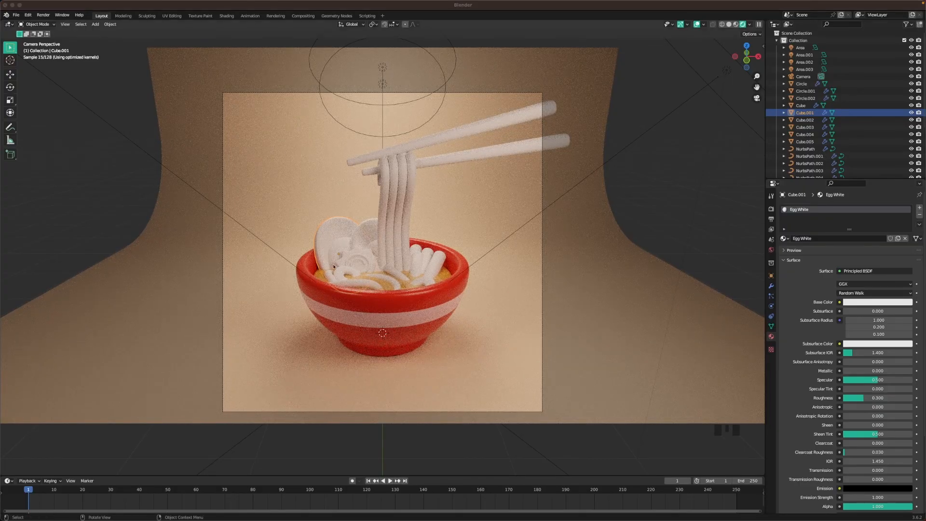
Create a new material on the egg's yolk object, Cube, and name it Egg Yolk
click(801, 105)
click(839, 239)
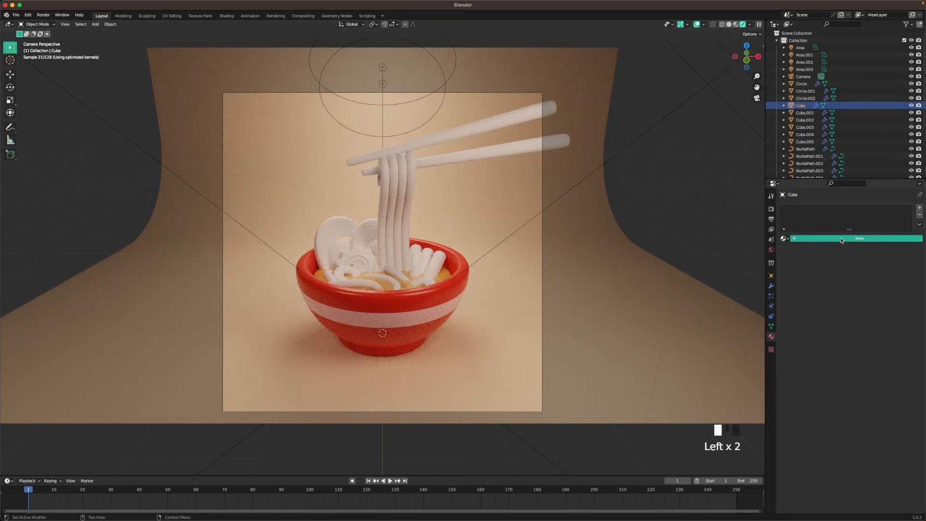
click(839, 237)
text(Egg)
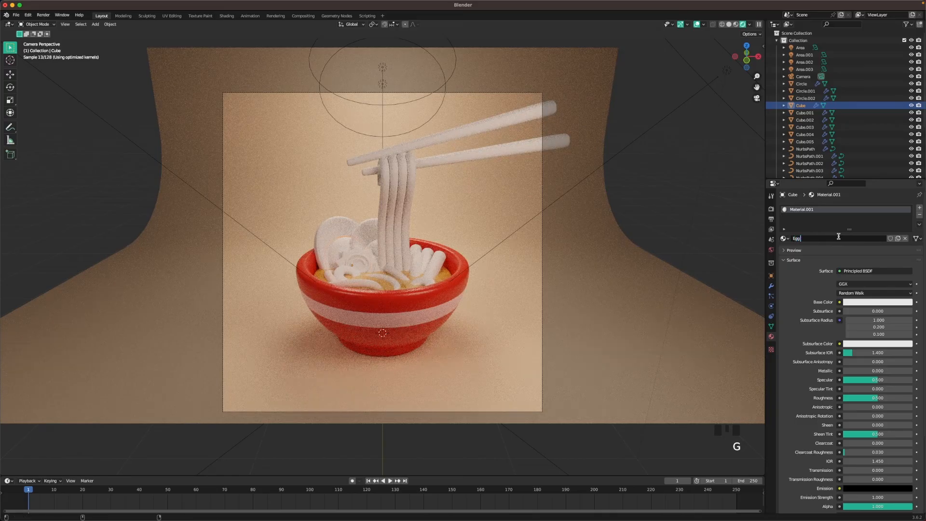
text( Yolk)
key(Return)
Set the Egg Yolk material's base color to hex E7A840 and its roughness to 0.2
click(853, 302)
click(871, 270)
text(E7A840)
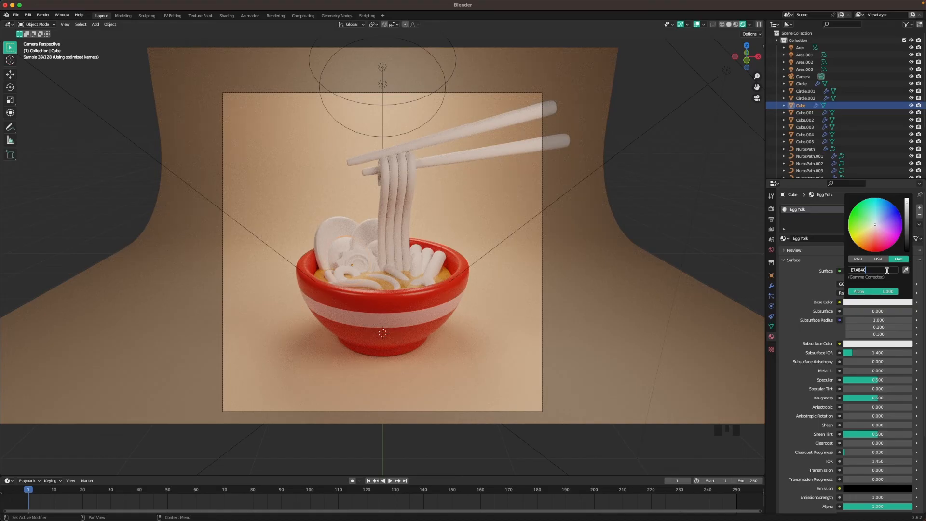
key(Return)
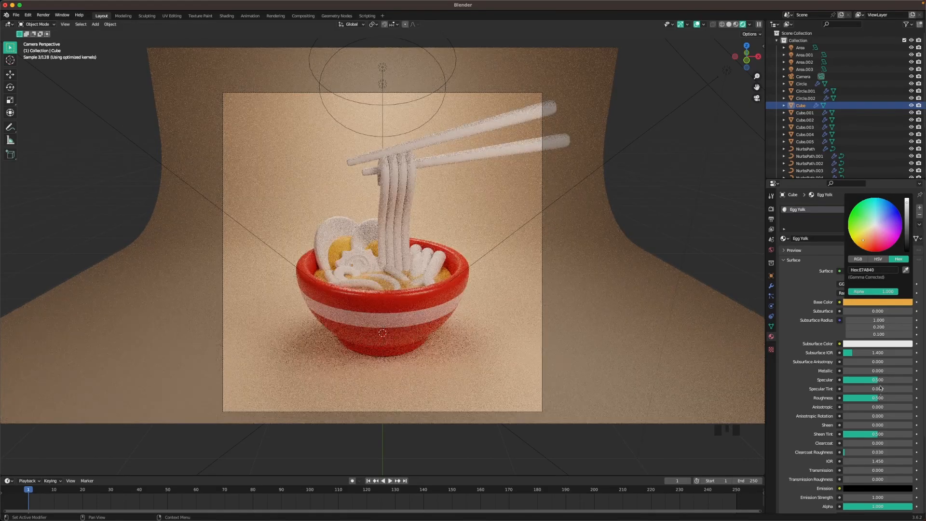
click(885, 398)
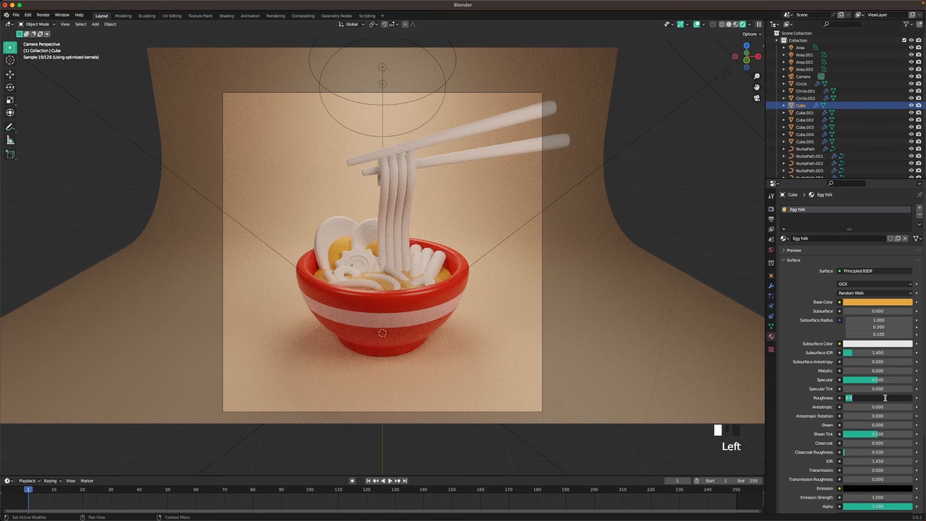
text(.2)
key(Return)
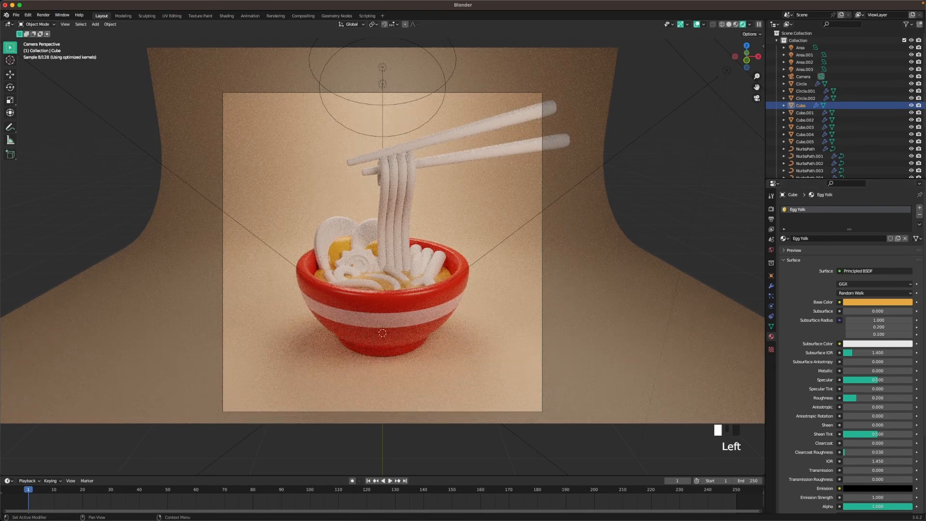
Create a new material on the long green onion stalks and name it Onion Dark
click(655, 227)
click(835, 239)
click(836, 237)
text(On)
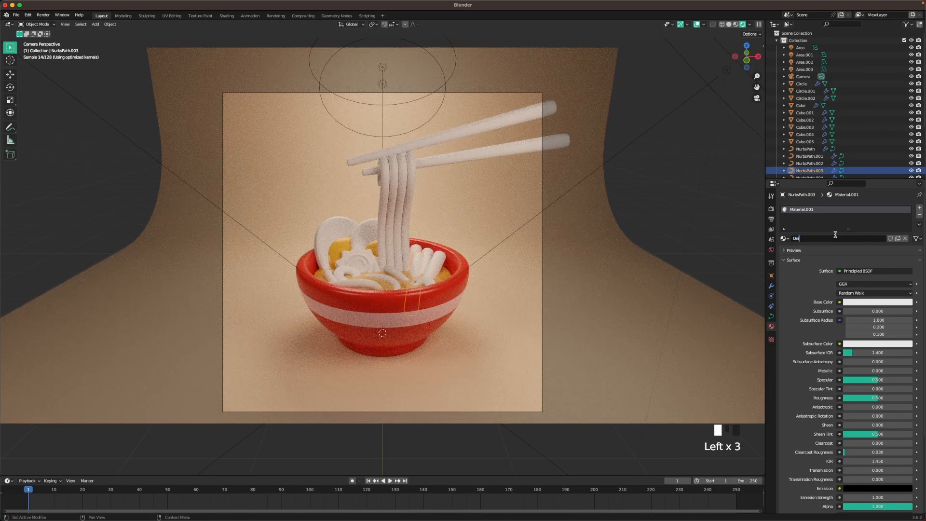
text(ion Dark)
key(Return)
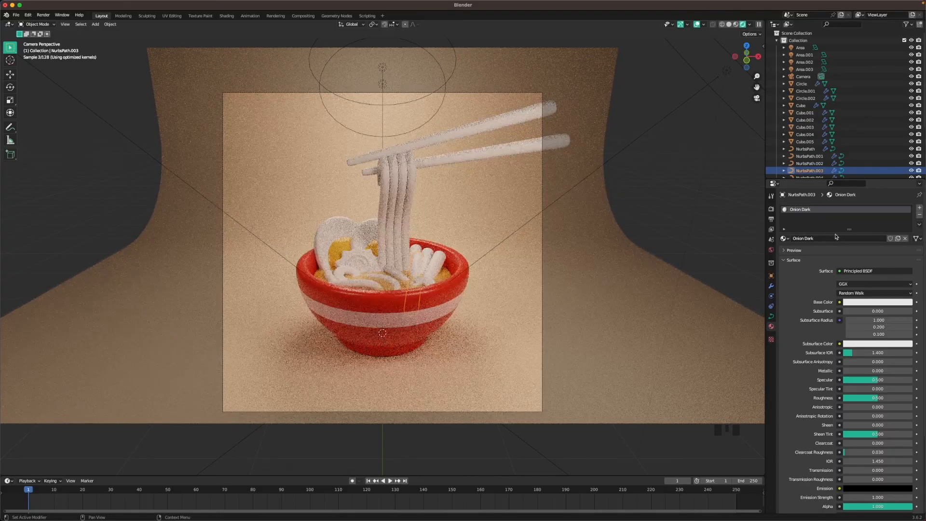
Set the Onion Dark material's base color to hex 3AC26A and its roughness to 0.3
click(869, 302)
click(869, 270)
text(3AC26A)
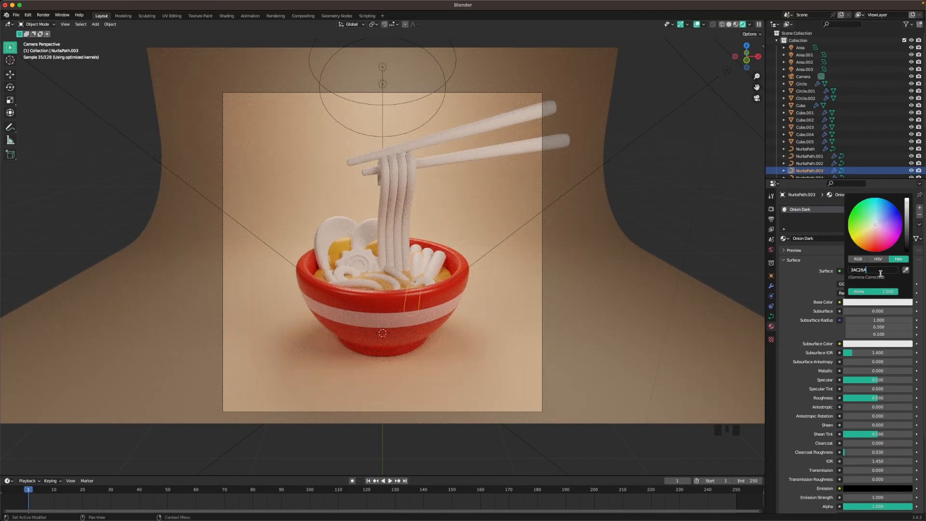
key(Return)
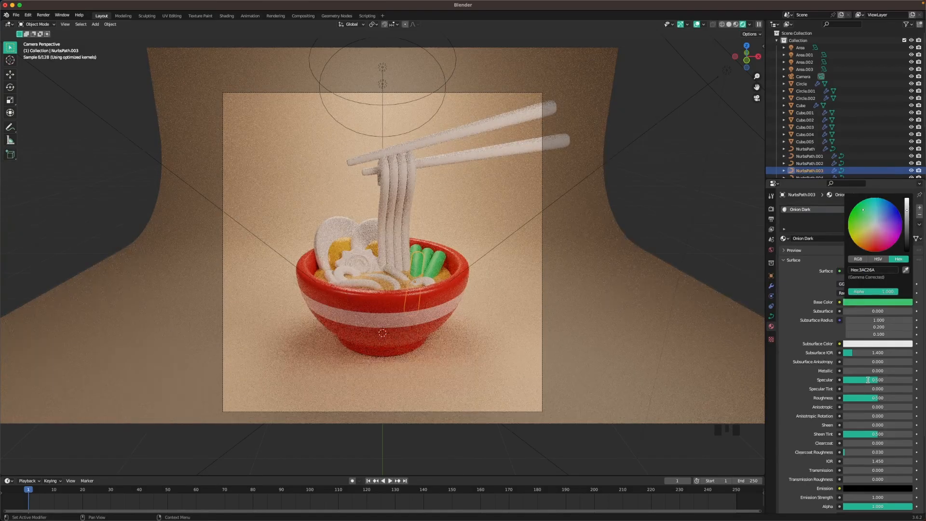
click(873, 399)
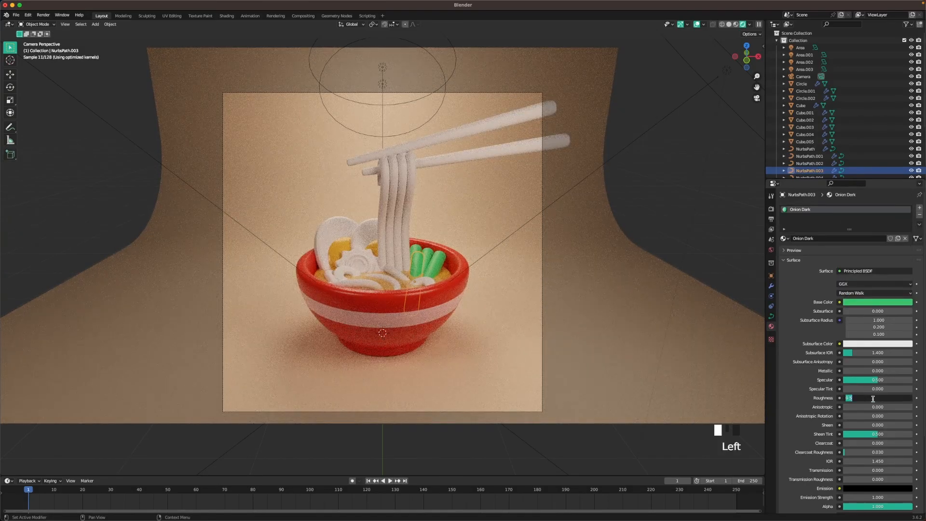
text(.3)
key(Return)
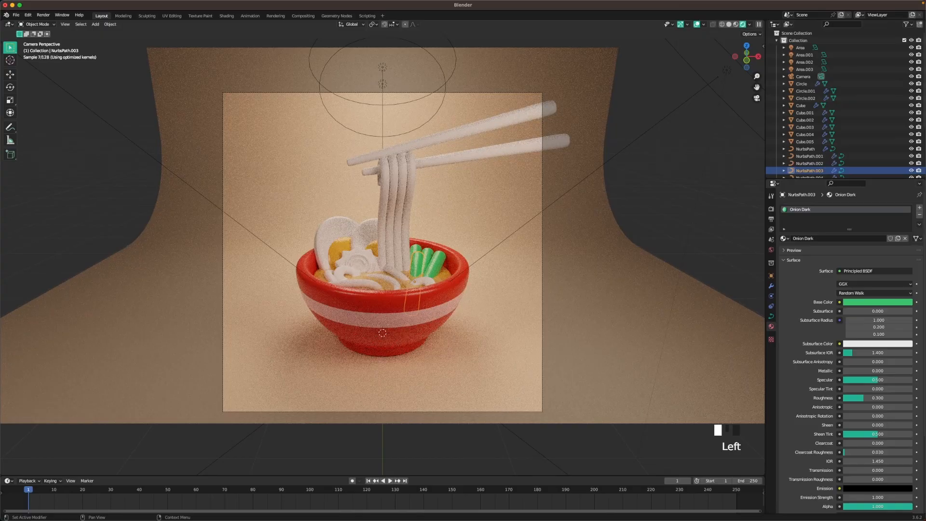
Create a new material on the small onion ring in the soup and name it Onion Light
click(355, 266)
double_click(837, 239)
text(Onion L)
key(Return)
Set the Onion Light material's base color to hex 96E75C and its roughness to 0.3
click(887, 302)
click(874, 270)
text(96E75C)
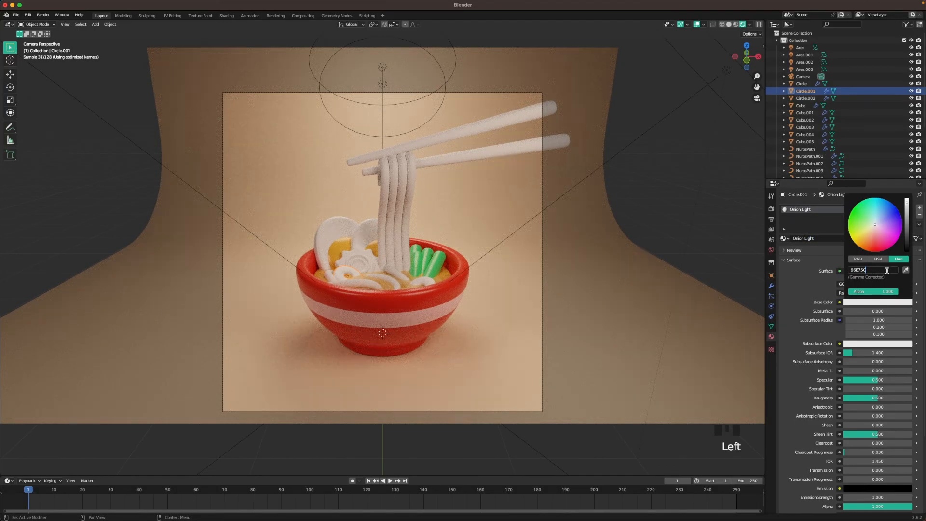
key(Return)
click(884, 400)
text(0.3)
key(Return)
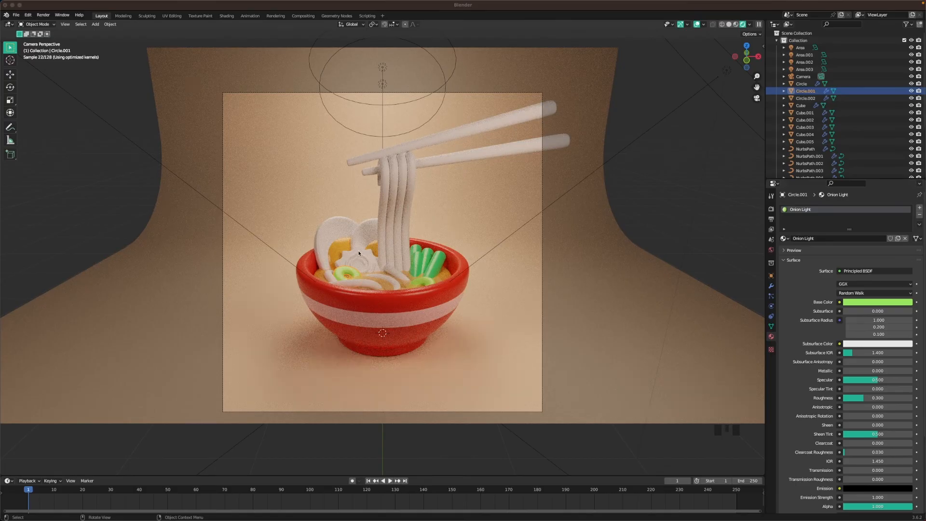
Create a new material on the body of the fish cake and name it Fish Cake Light
click(359, 252)
click(845, 238)
click(830, 239)
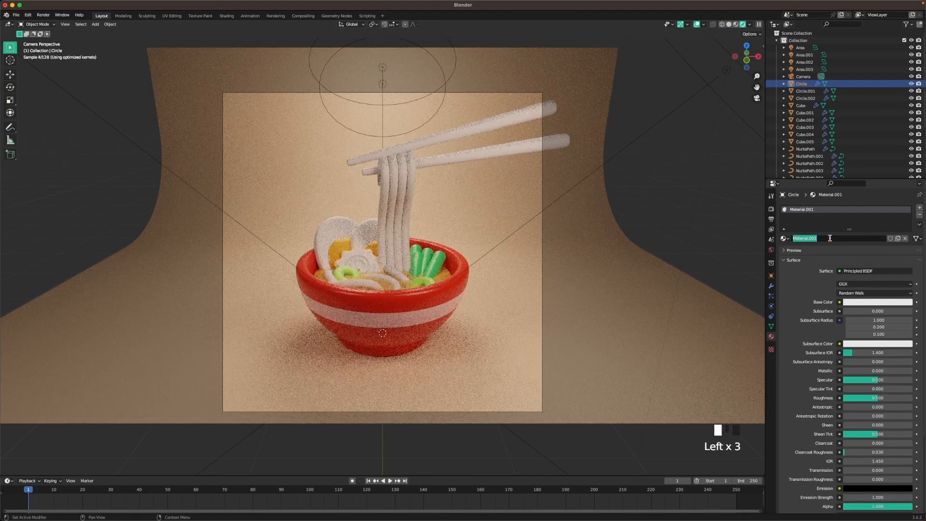
text(Fish Cake Light)
key(Return)
Set the Fish Cake Light material's base color to hex E2ADE7 and its roughness to 0.3
click(872, 302)
click(875, 269)
text(E2ADE7)
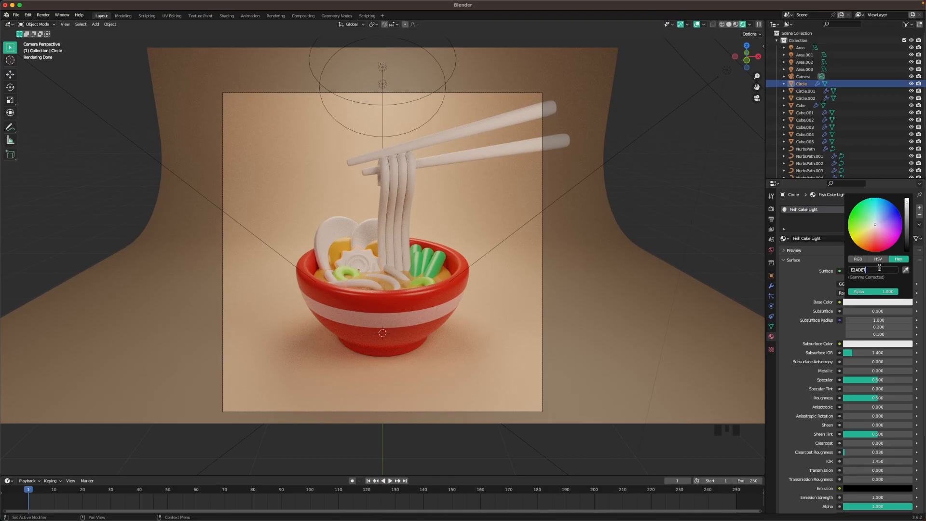
key(Return)
click(882, 399)
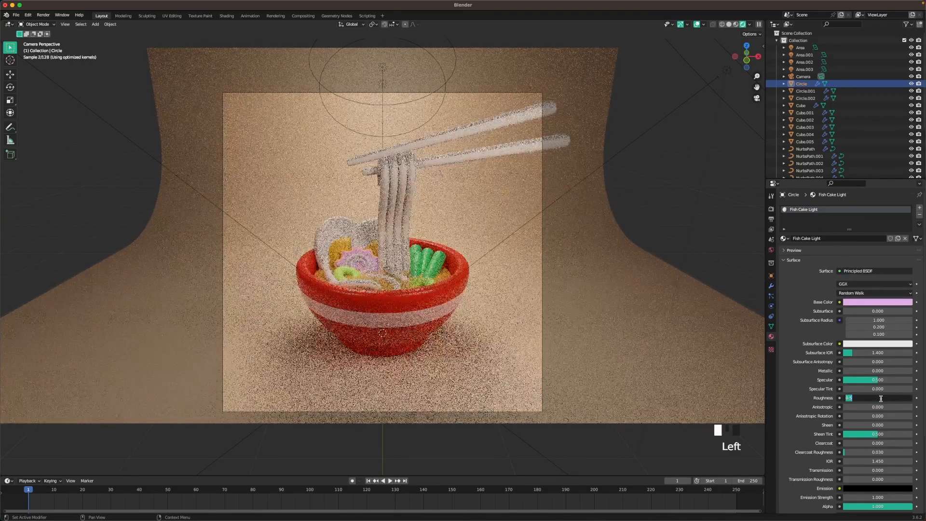
text(.3)
key(Return)
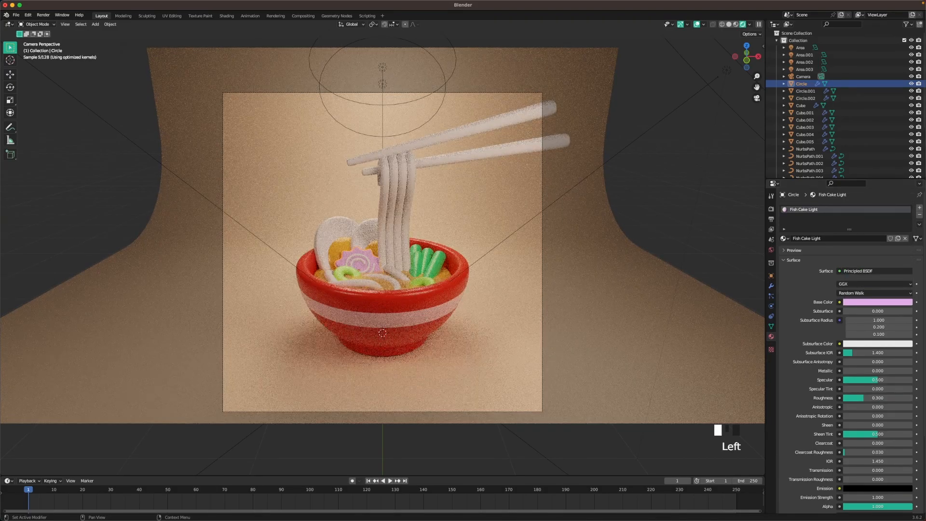
Create a new material on the fish cake's spiral and name it Fish Cake Dark
click(352, 261)
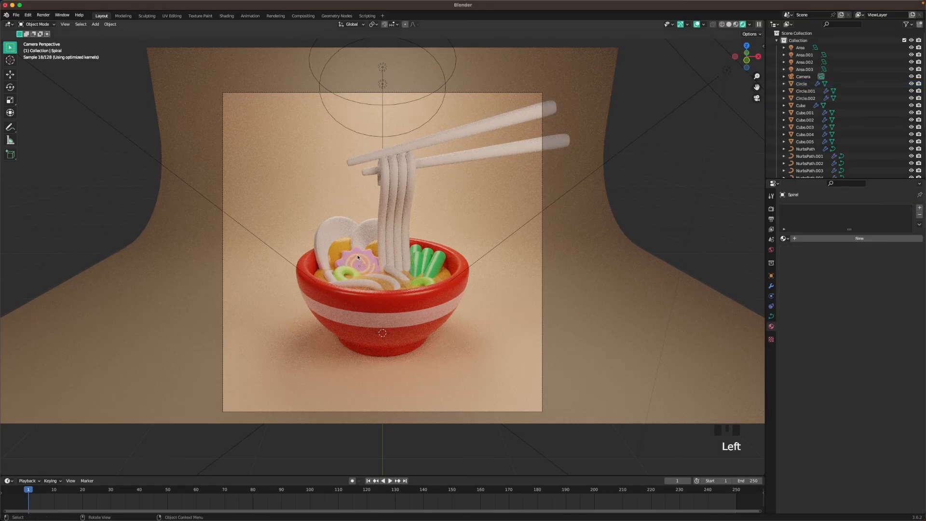
click(833, 239)
click(833, 238)
text(F)
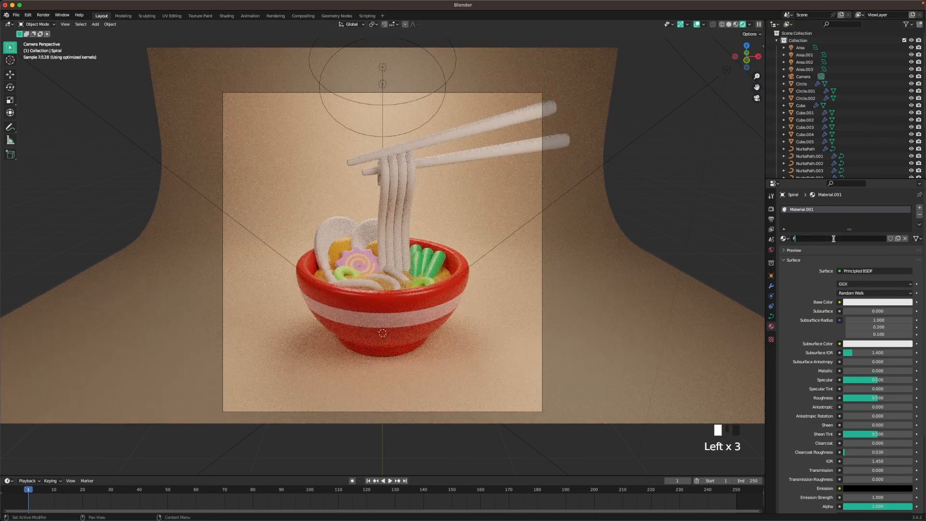
text(ish Cake Derk)
key(Return)
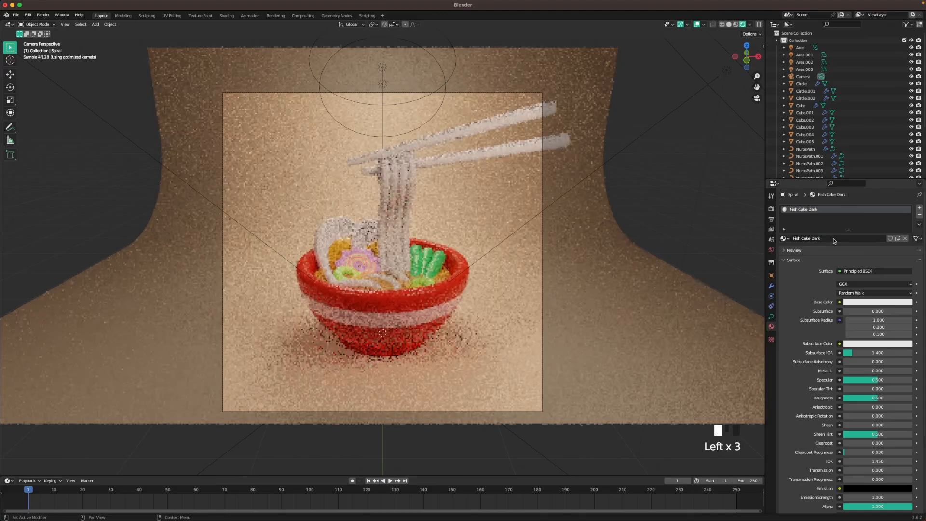
Set the Fish Cake Dark material's base color to hex E76596 and its roughness to 0.3
click(867, 303)
click(885, 270)
text(E76596)
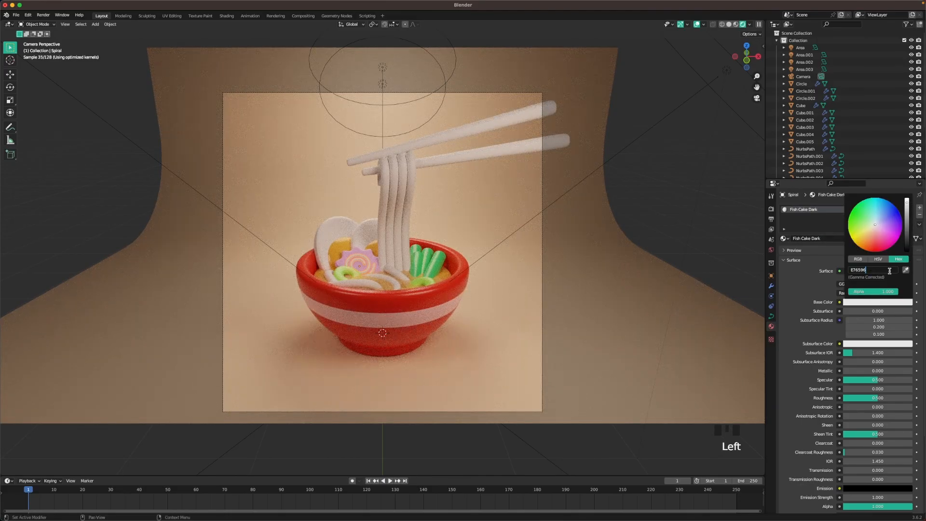
key(Return)
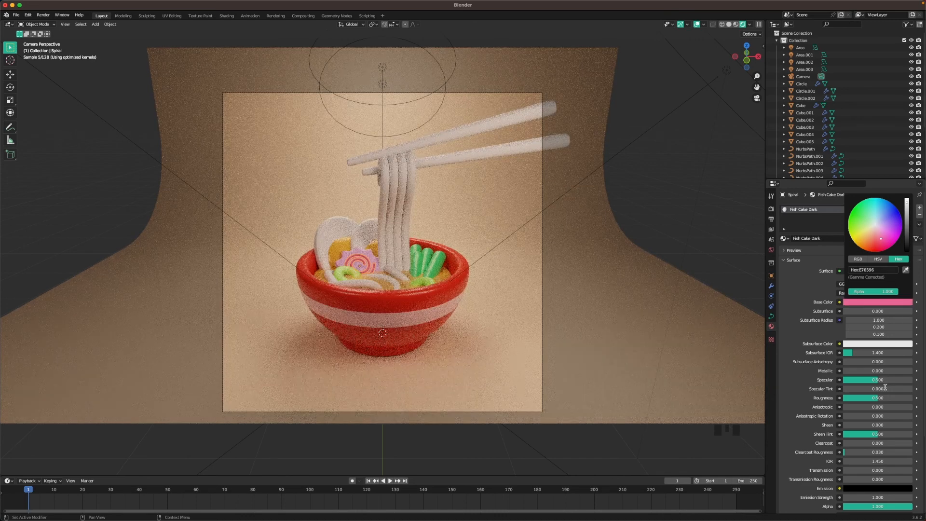
click(881, 400)
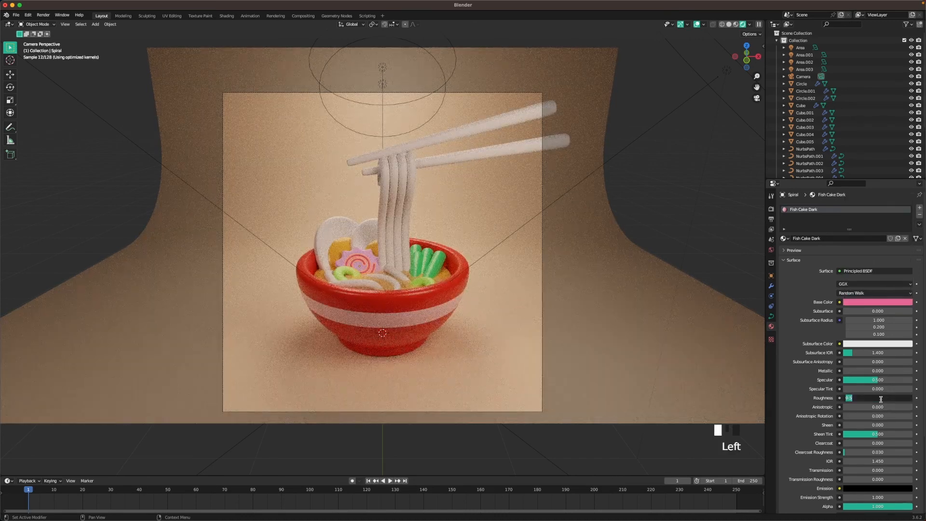
key(Return)
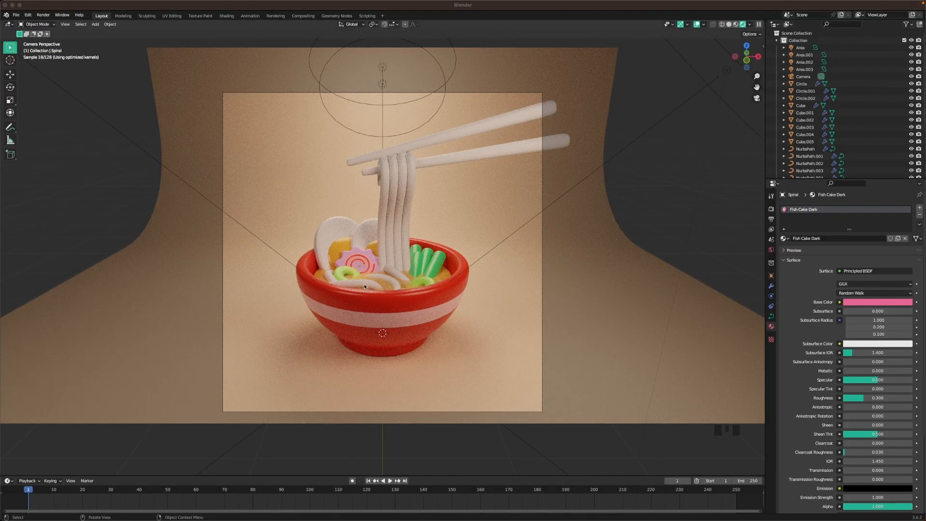
Create a new material on the noodles lying in the bowl and name it Ramen
click(366, 286)
click(833, 239)
click(833, 238)
text(Ramen)
key(Return)
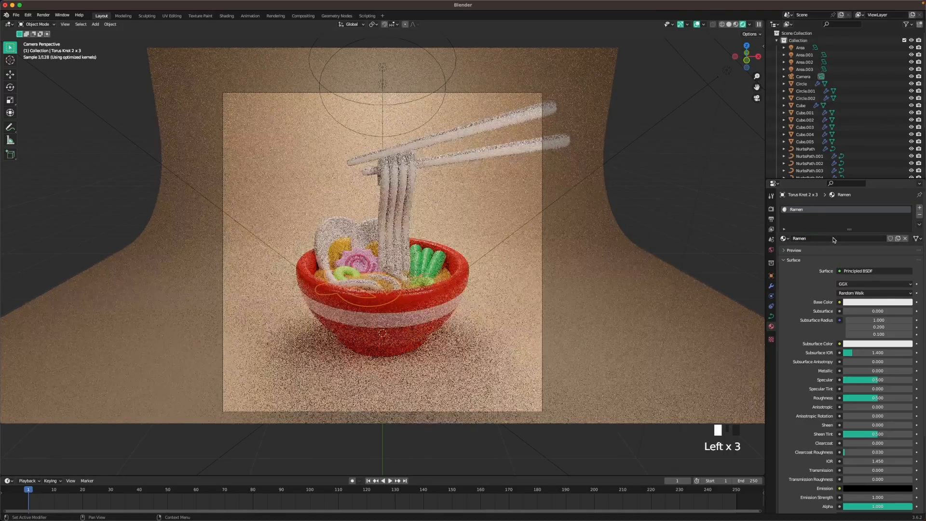
Set the Ramen material's base color to hex E7CA9E and its roughness to 0.2
click(864, 302)
text(E7CA9E)
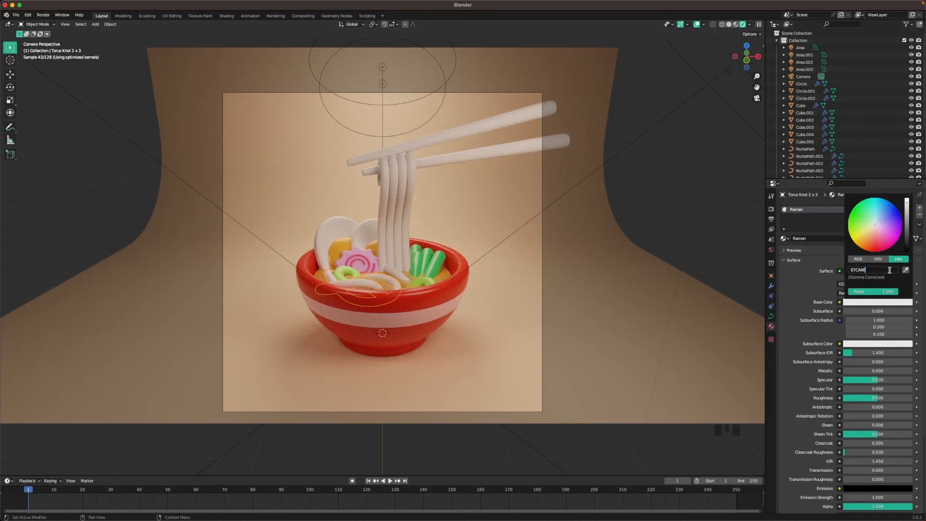
key(Return)
click(877, 399)
text(.2)
key(Return)
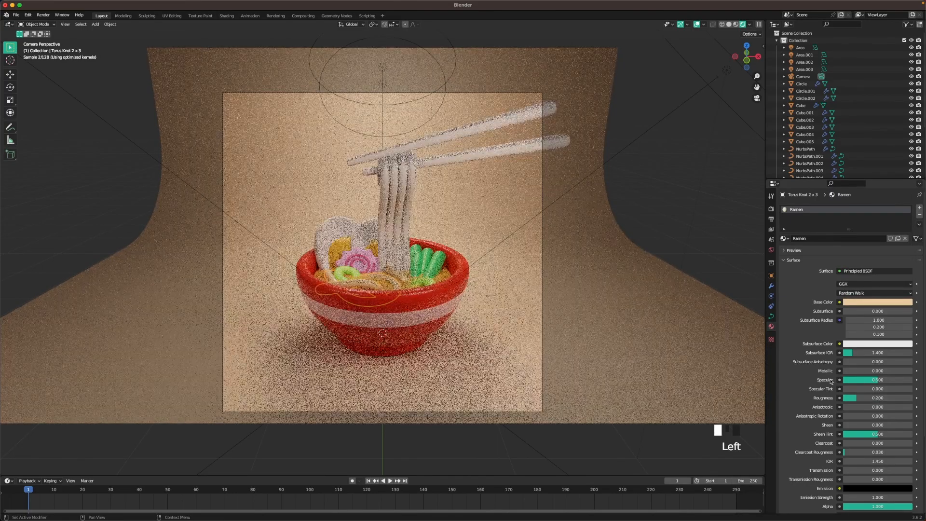
Link the Ramen material from the noodles in the bowl to the noodles hanging from the chopsticks
click(368, 287)
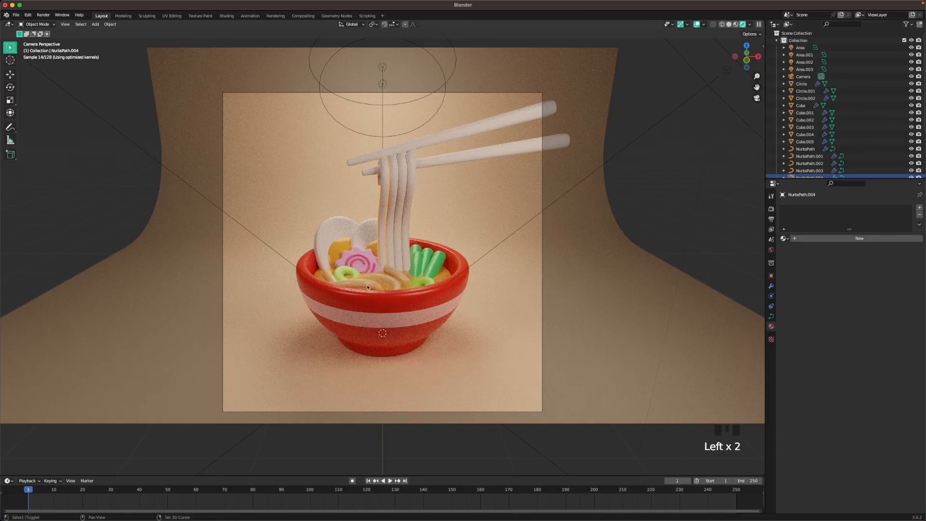
shift+click(404, 293)
key(ctrl+l)
click(405, 293)
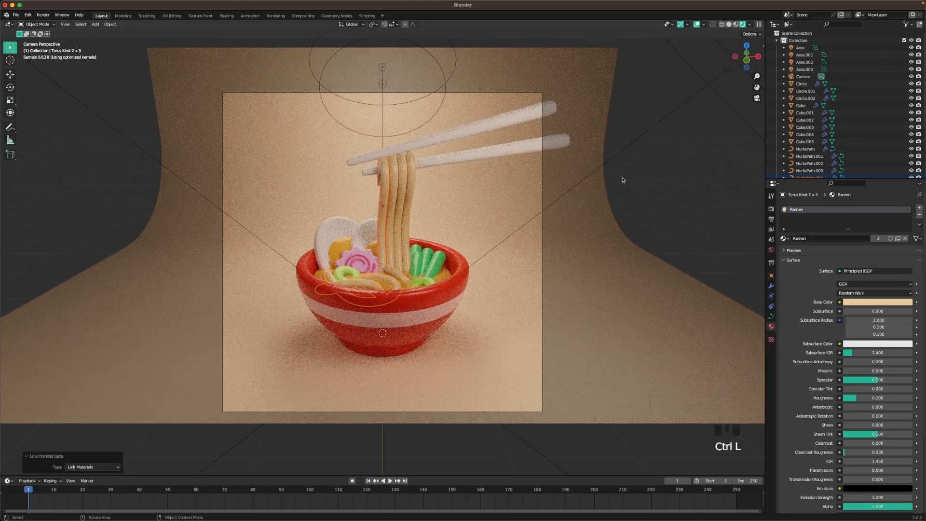
Create a new material on the upper chopstick and name it Chop Stick
click(506, 122)
click(823, 238)
click(824, 236)
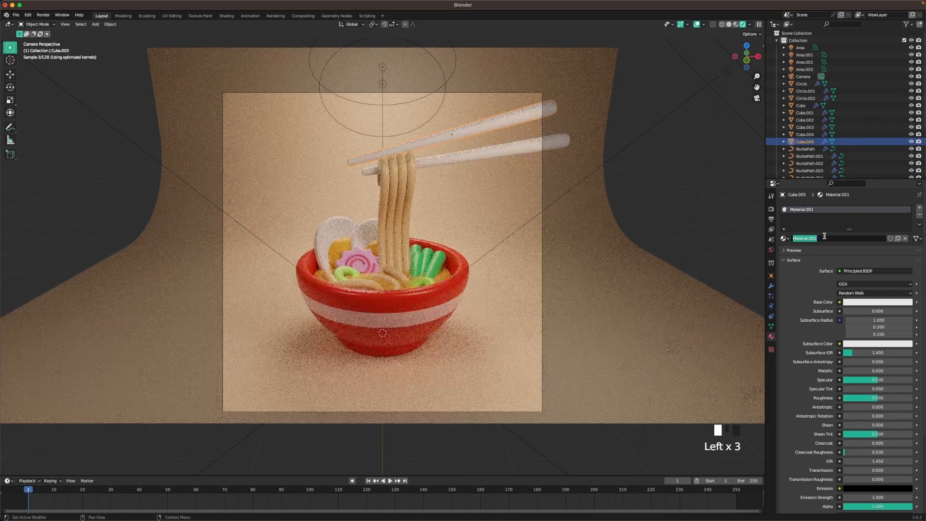
text(Chop Stick)
key(Return)
Set the Chop Stick material's base color to hex 585858 and its roughness to 0.35, and deselect the chopsticks
click(869, 302)
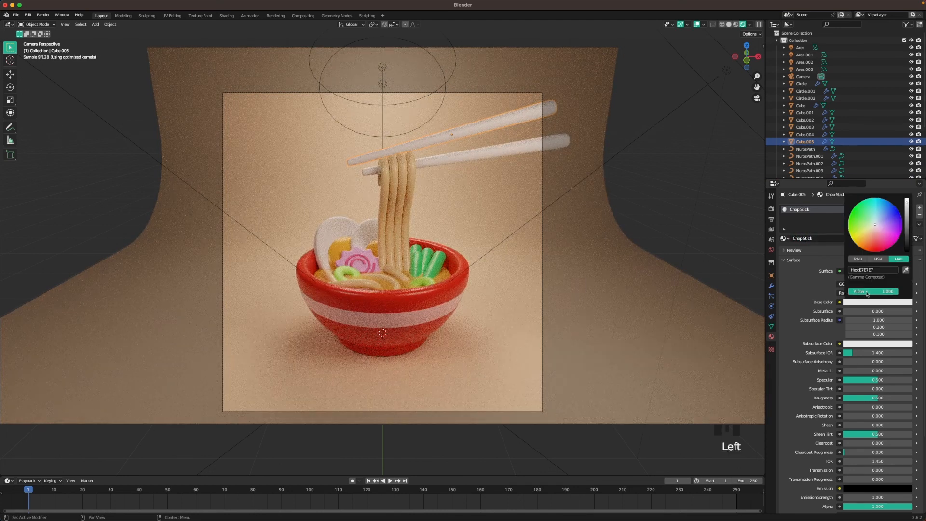
text(585858)
key(Return)
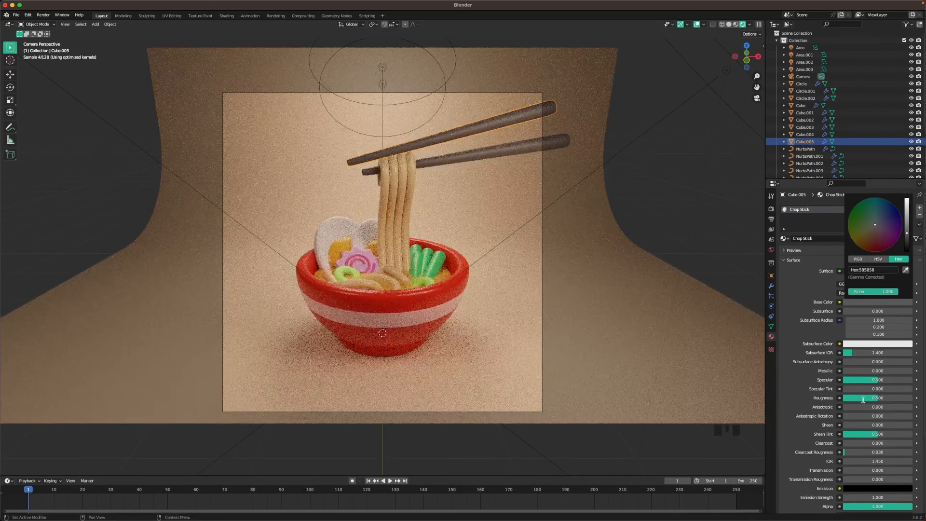
click(873, 398)
key(Return)
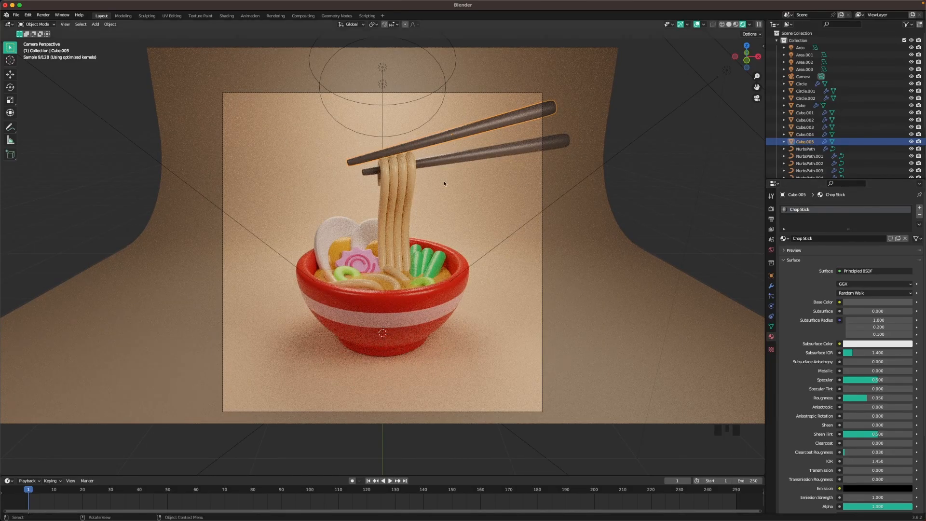
click(709, 206)
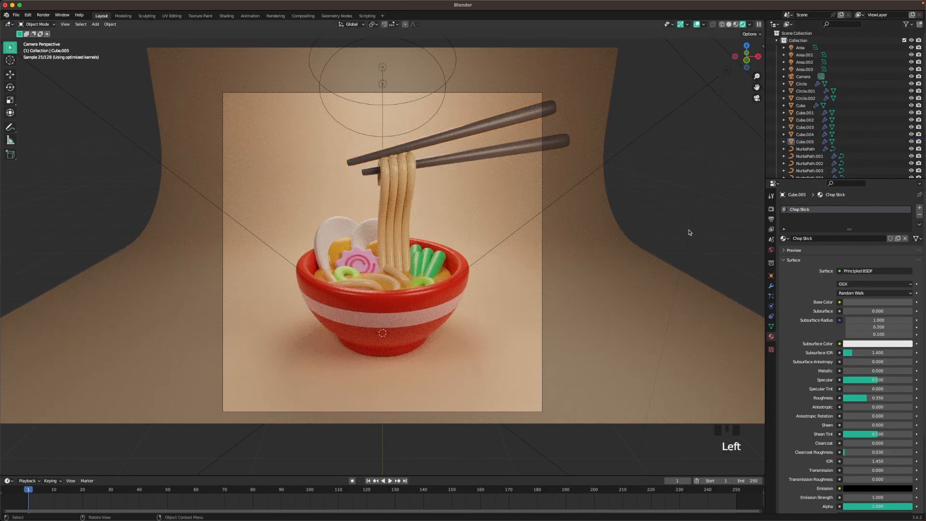
Set the world background color to hex D8D2AF
click(772, 250)
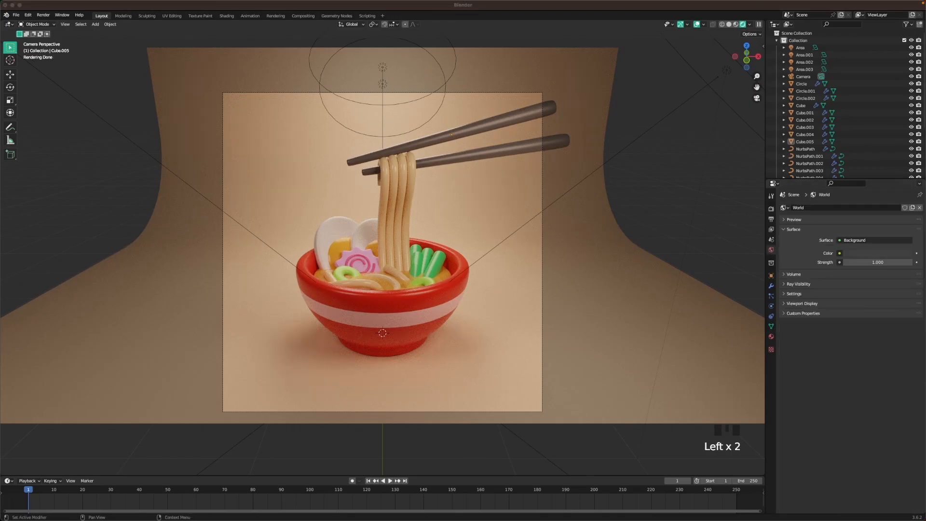
click(866, 254)
click(876, 221)
text(D8D2AF)
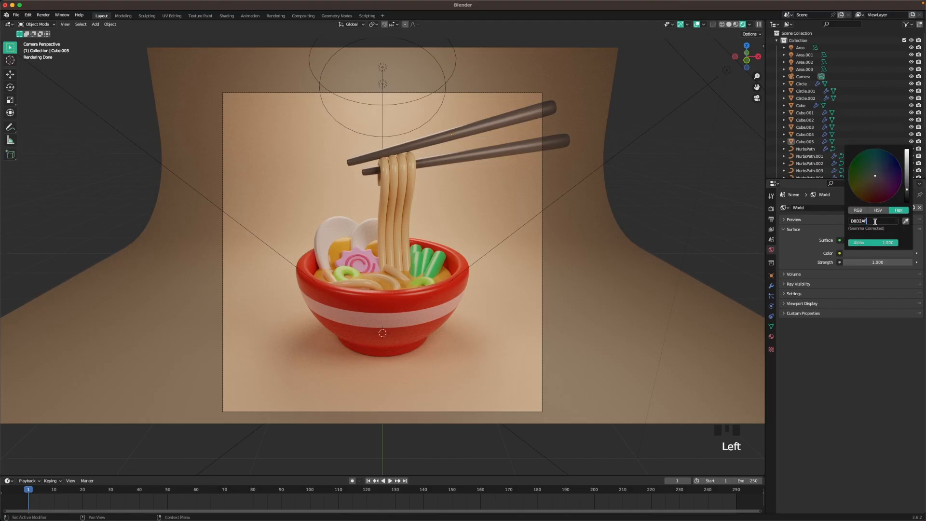
key(Return)
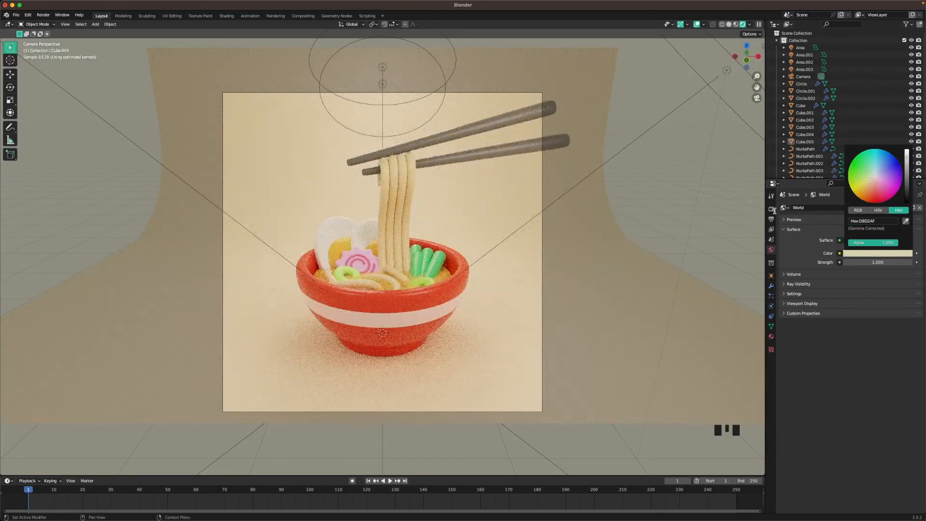
click(772, 208)
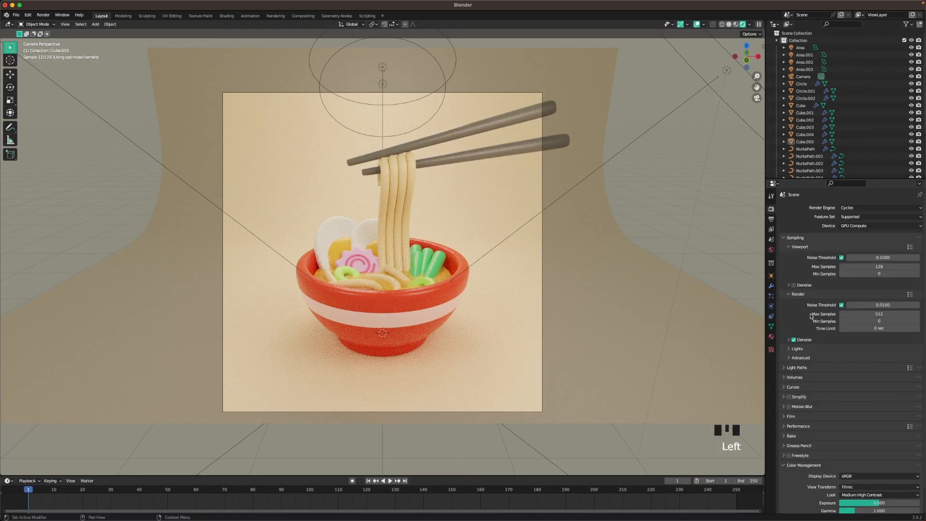
scroll(849, 338, down, 5)
click(668, 187)
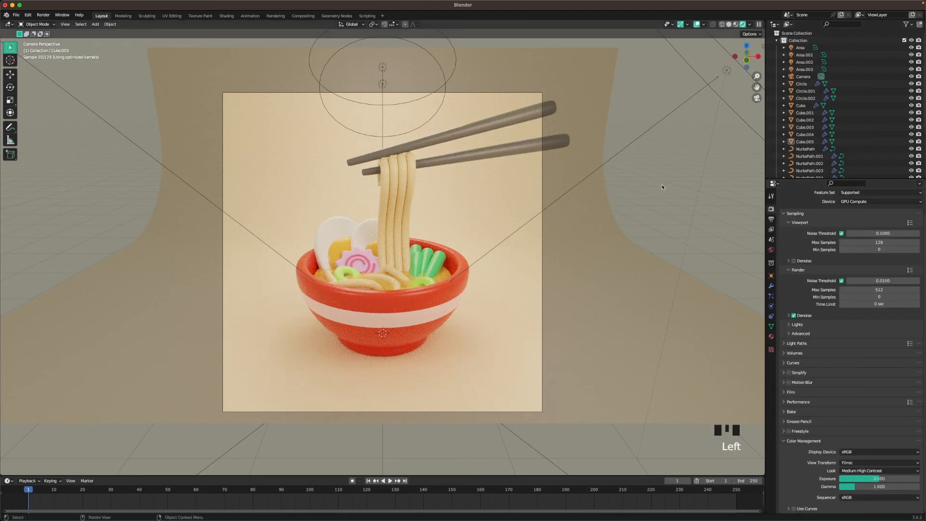
Set the power of the area light nearest the backdrop, Area.003, to 50 W
scroll(459, 255, down, 3)
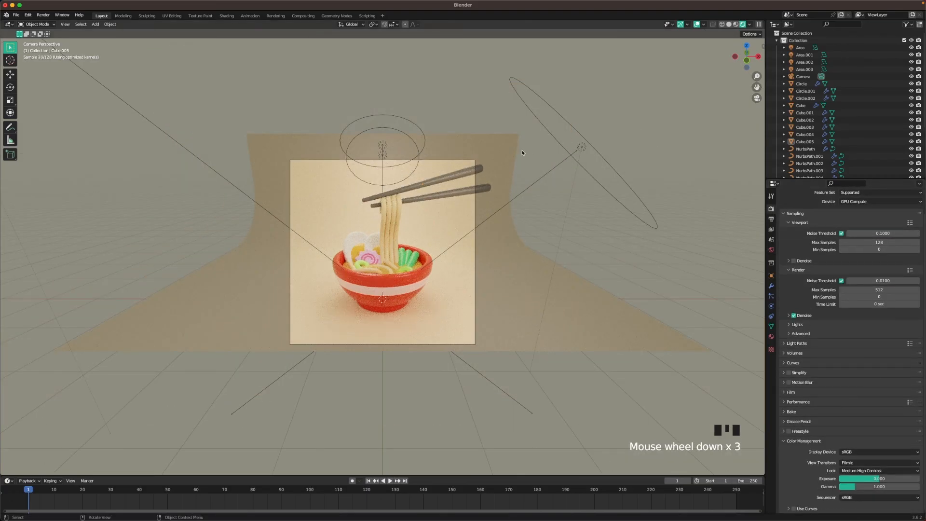
scroll(523, 153, down, 1)
click(419, 185)
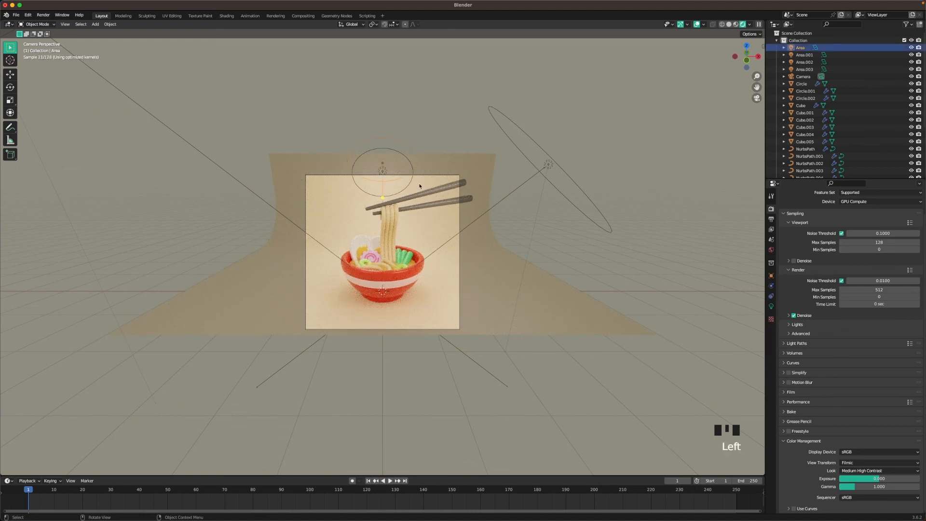
middle_drag(409, 205, 362, 164)
scroll(361, 164, down, 3)
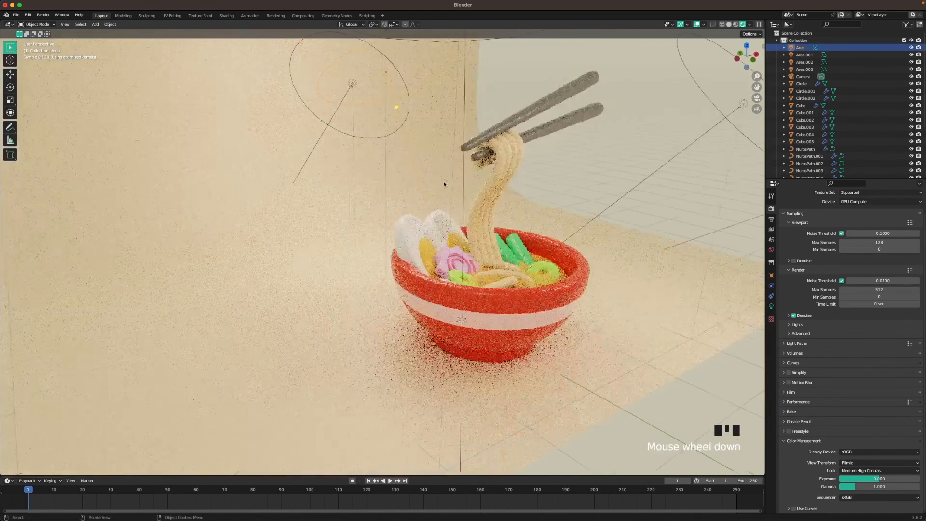
click(350, 167)
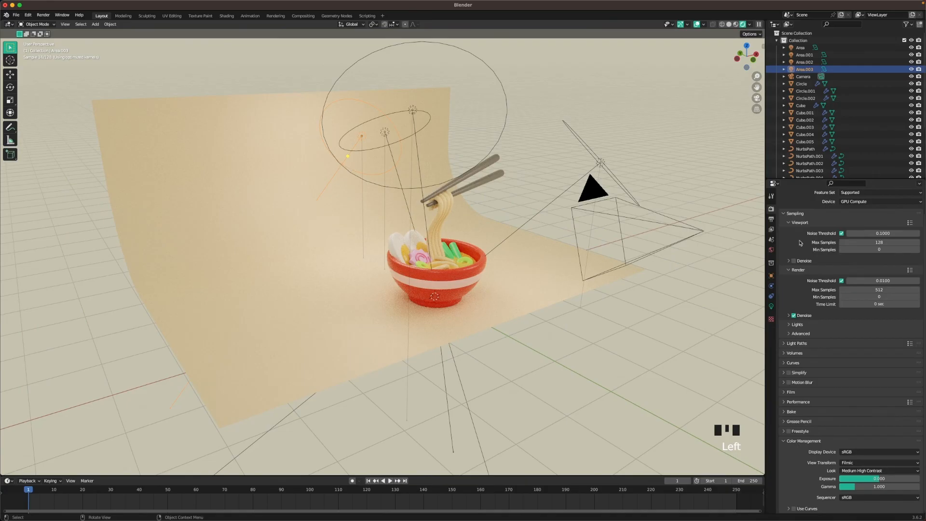
click(772, 306)
click(884, 258)
text(50)
key(Return)
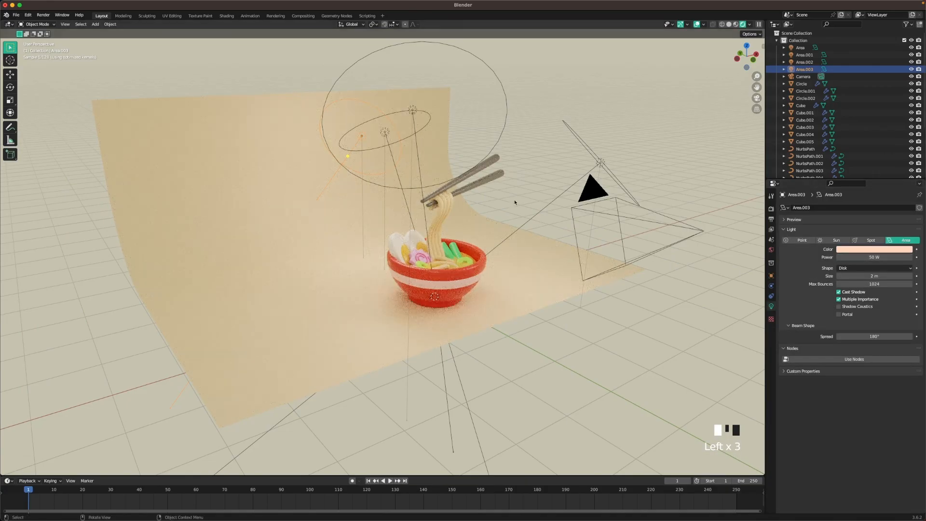
Return to the camera view and lower the Area.003 light by about 0.5 m along the Z axis
key(grave)
click(604, 263)
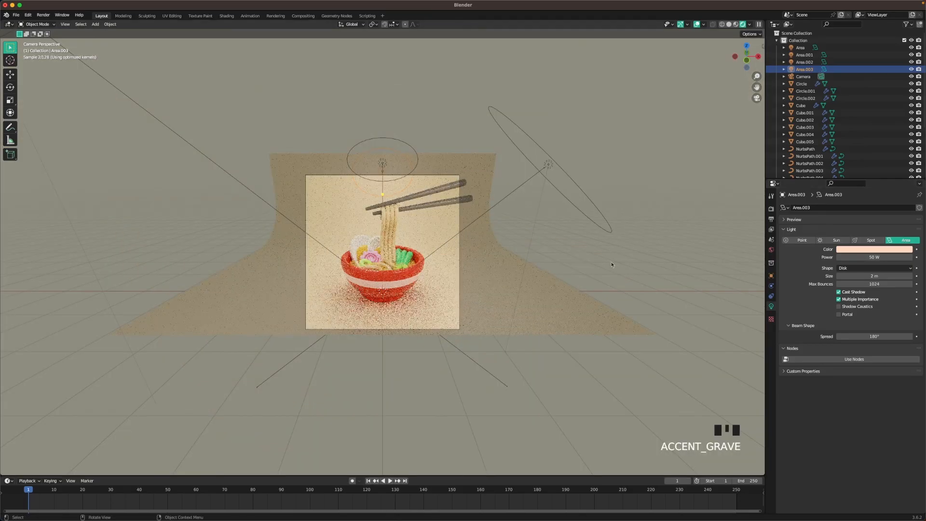
scroll(579, 242, up, 2)
key(g)
key(z)
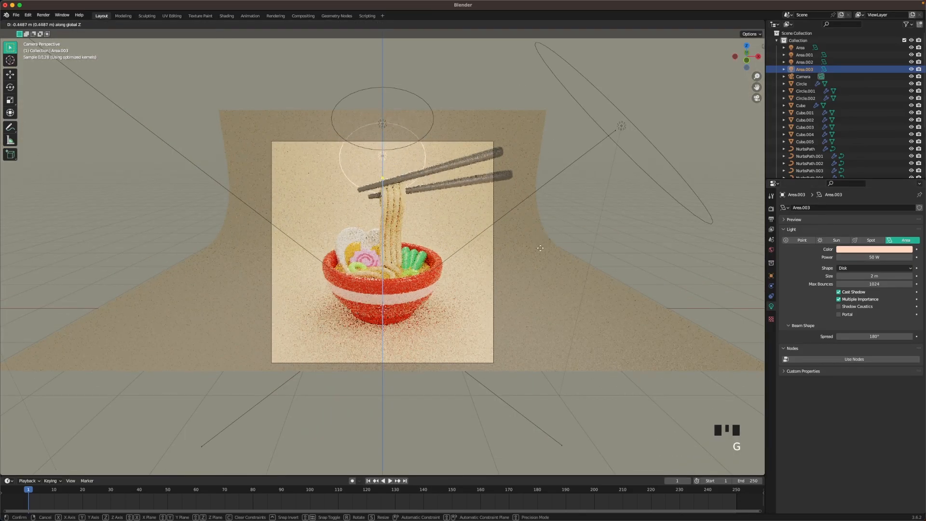
click(584, 147)
Set the power of the overhead area light, Area, to 65 W
click(386, 124)
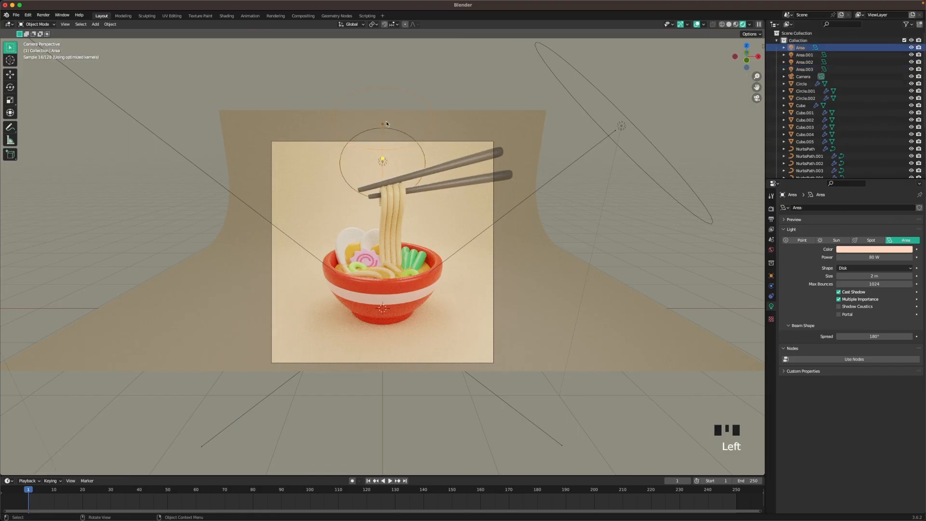
click(881, 258)
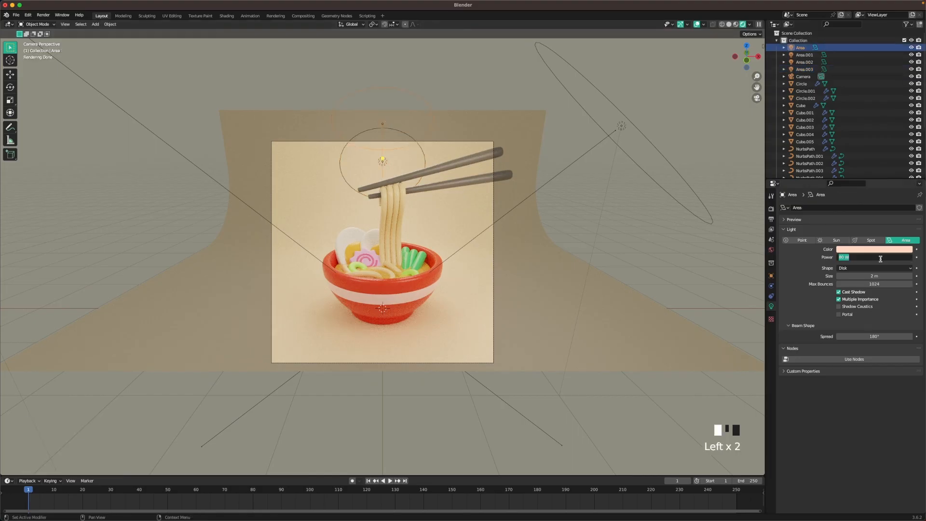
text(65)
key(Return)
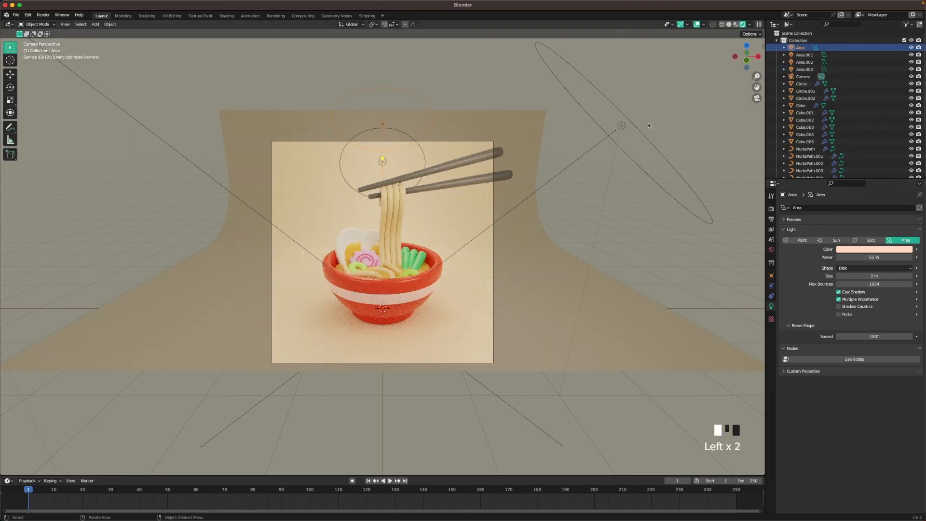
Deselect the light and render the still image of the ramen bowl
click(537, 235)
scroll(537, 235, up, 2)
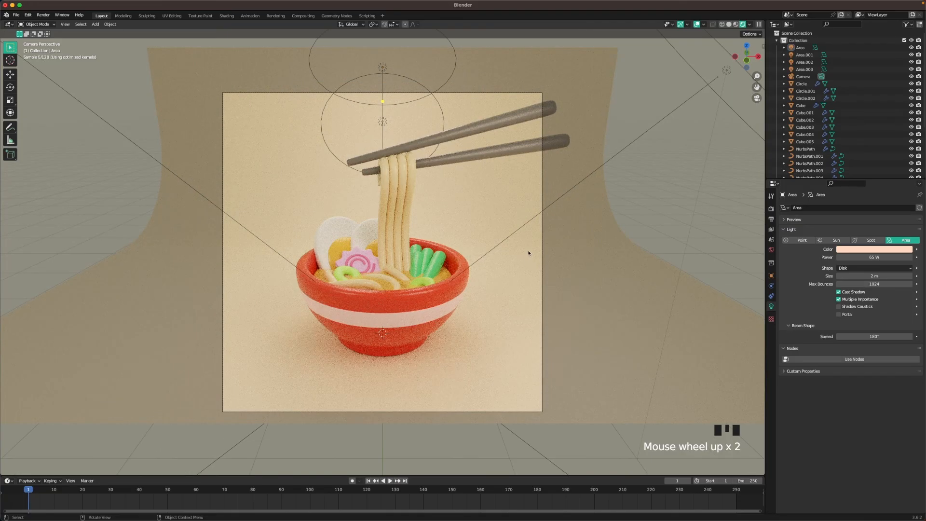
click(43, 15)
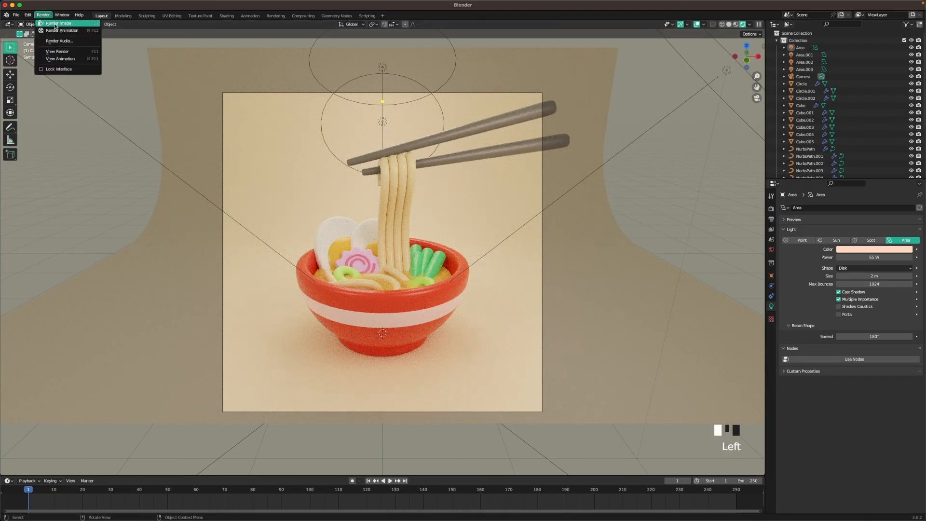